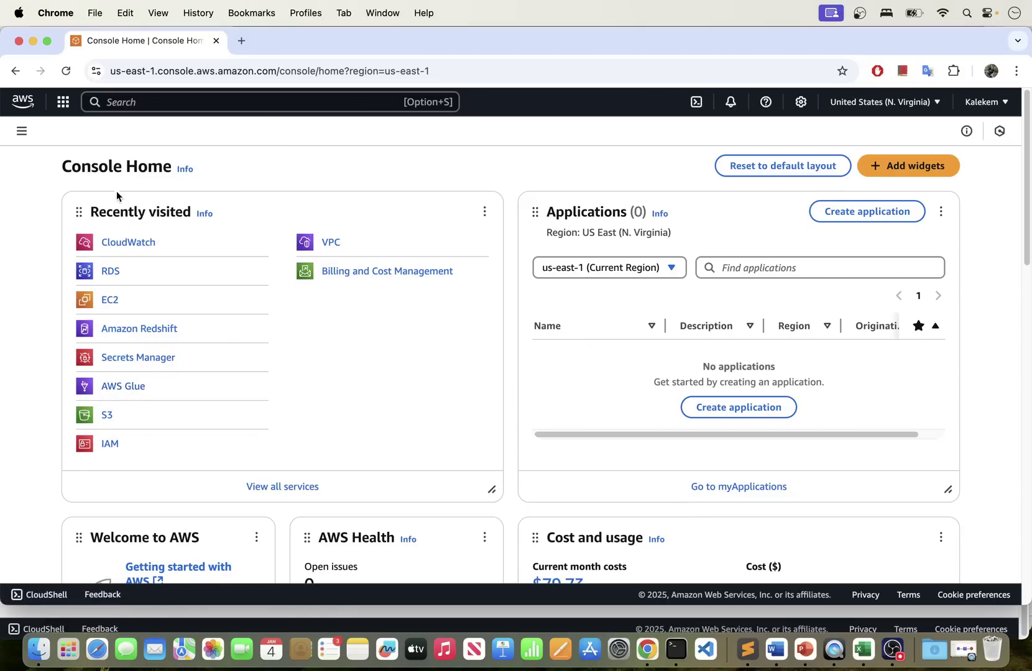
# - Search the AWS services for S3 and open it in a new browser tab
pyautogui.click(132, 101)
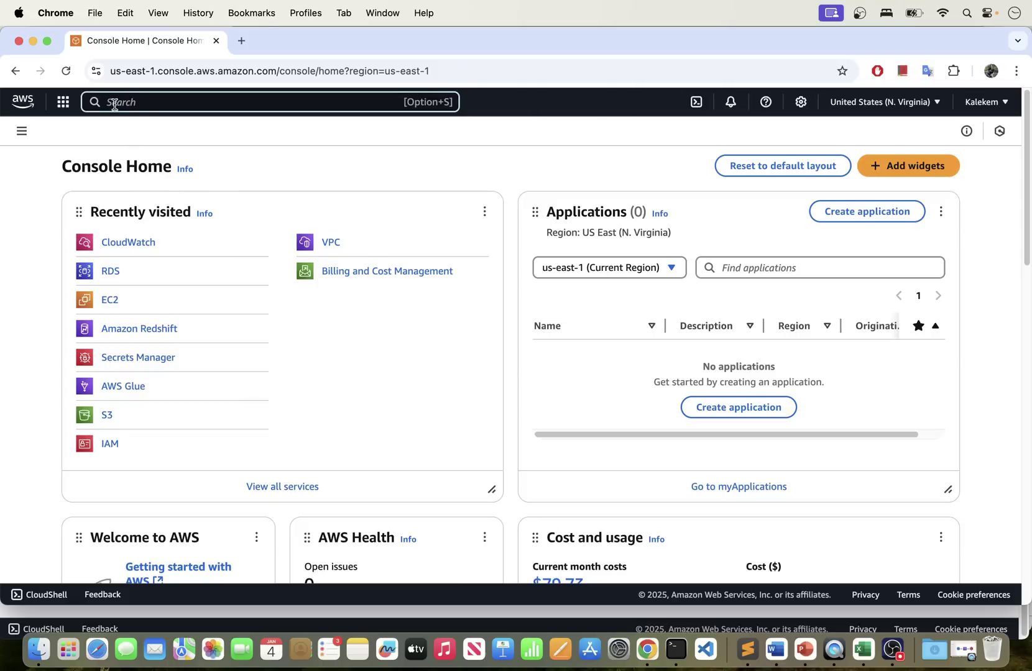
pyautogui.write('s3')
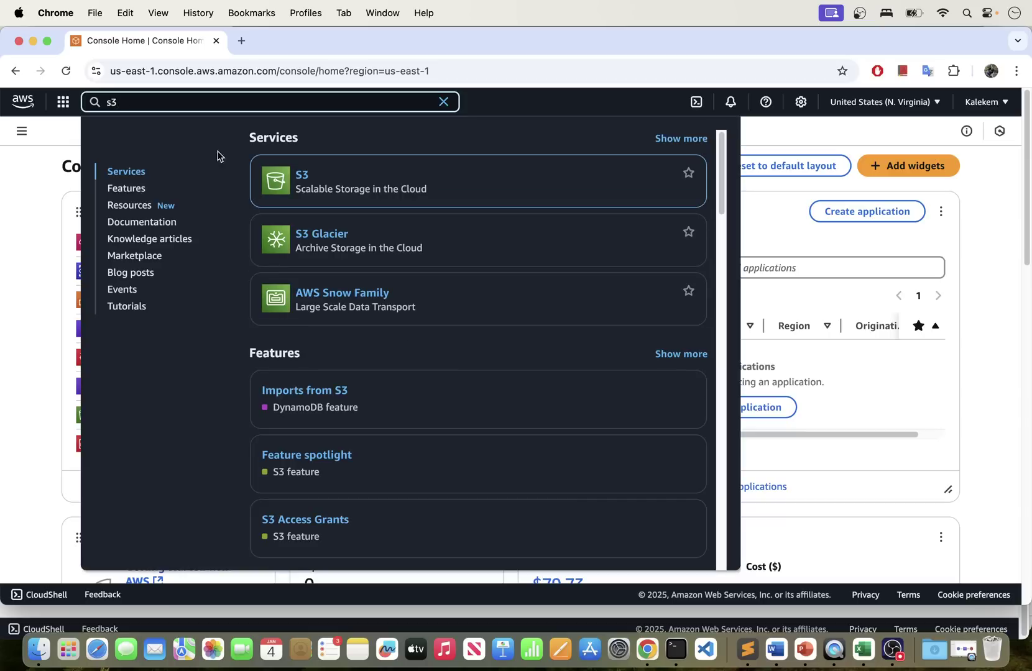
pyautogui.rightClick(302, 179)
pyautogui.click(329, 179)
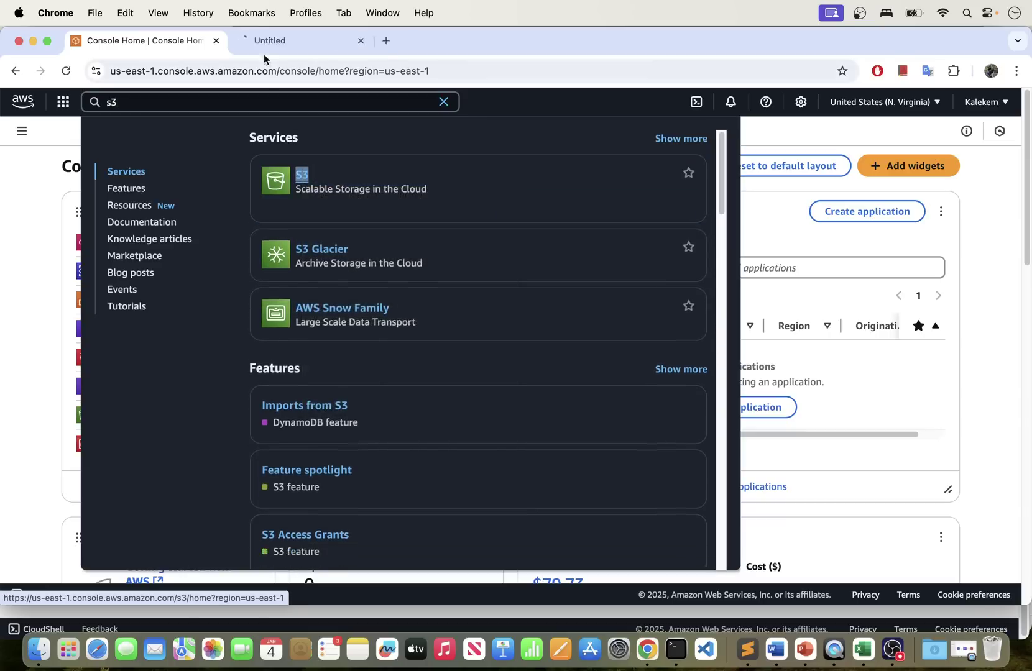
pyautogui.click(268, 40)
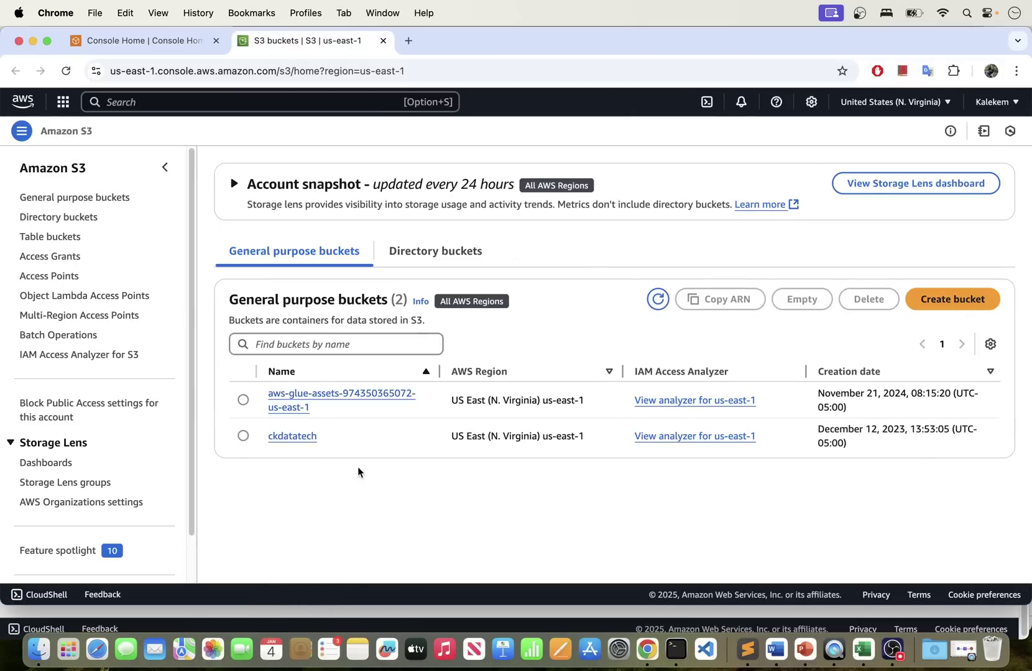
# - Open the students folder under incoming_data in the ckdatatech bucket to view its contents
pyautogui.click(292, 437)
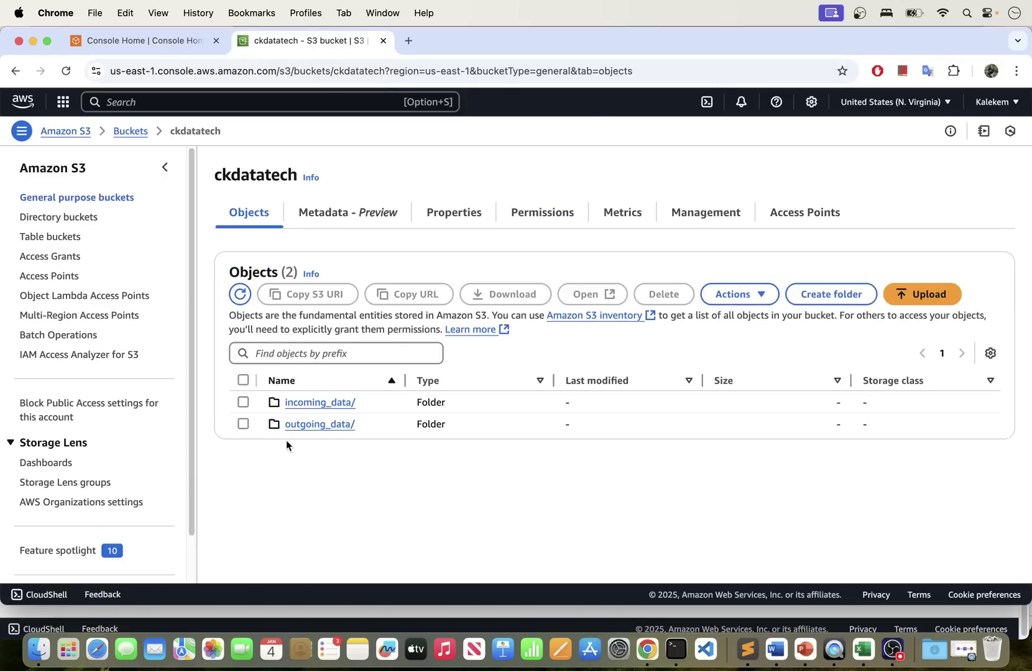
pyautogui.click(321, 404)
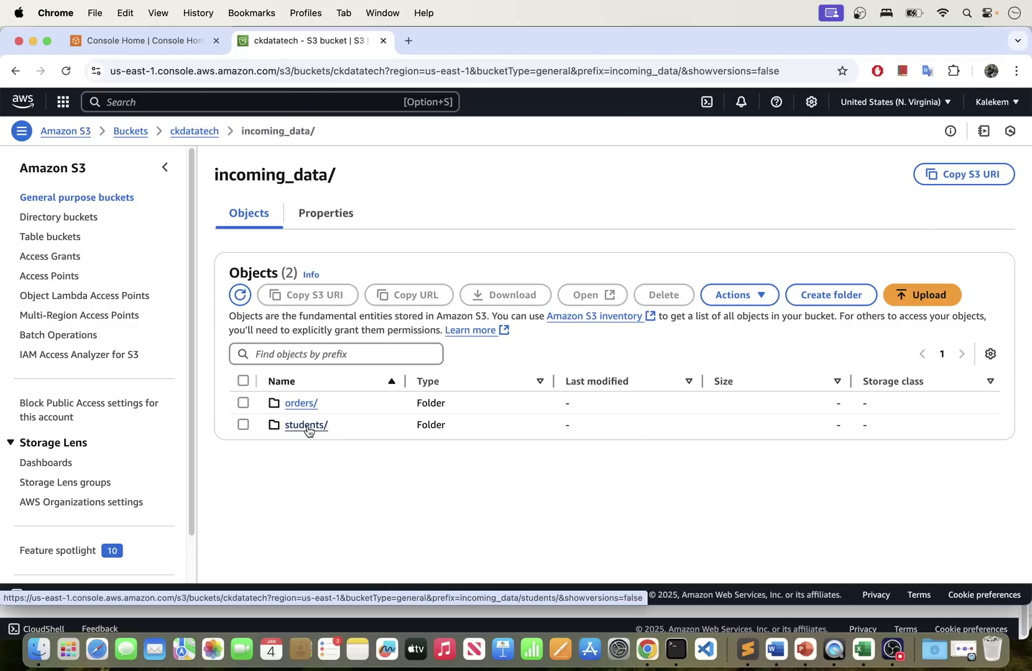
pyautogui.click(308, 426)
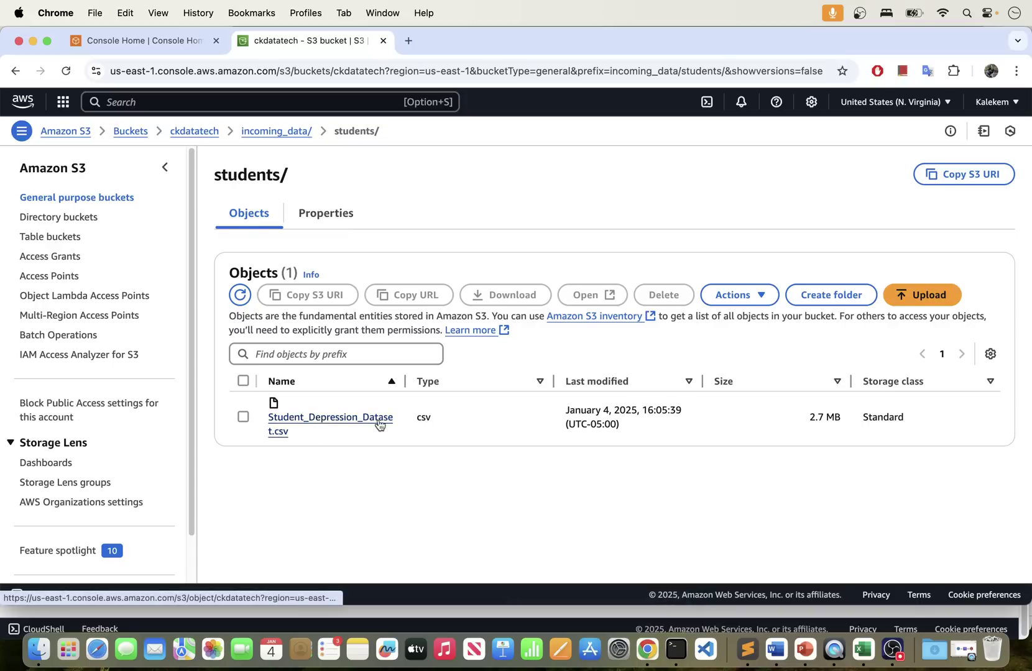
# - Switch to Excel and examine the column headers and rows of the Student_Depression_Dataset sheet
pyautogui.click(851, 647)
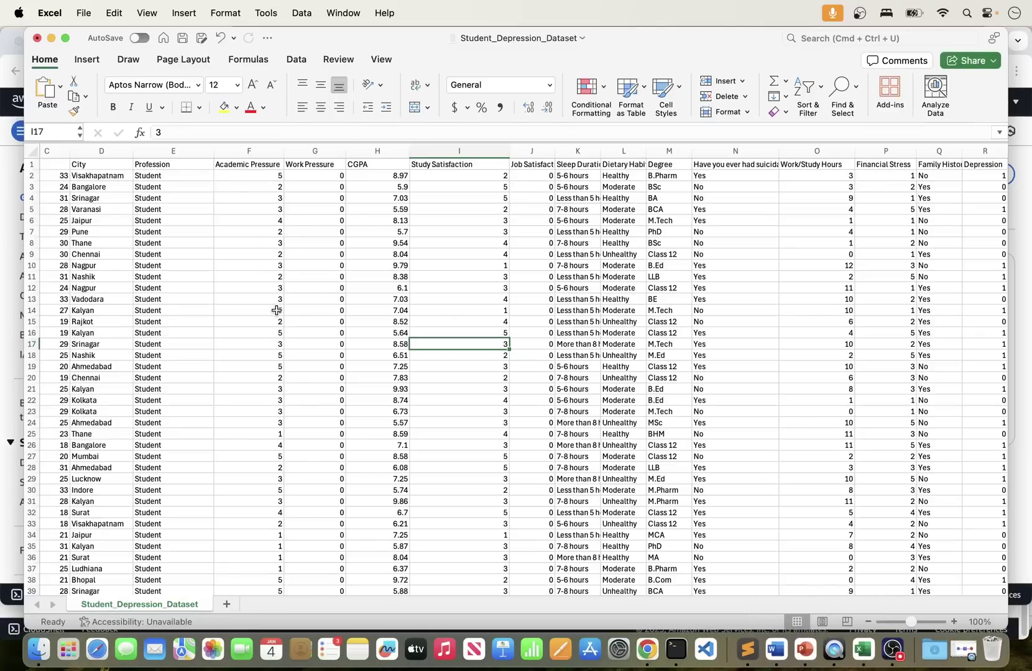
pyautogui.click(66, 38)
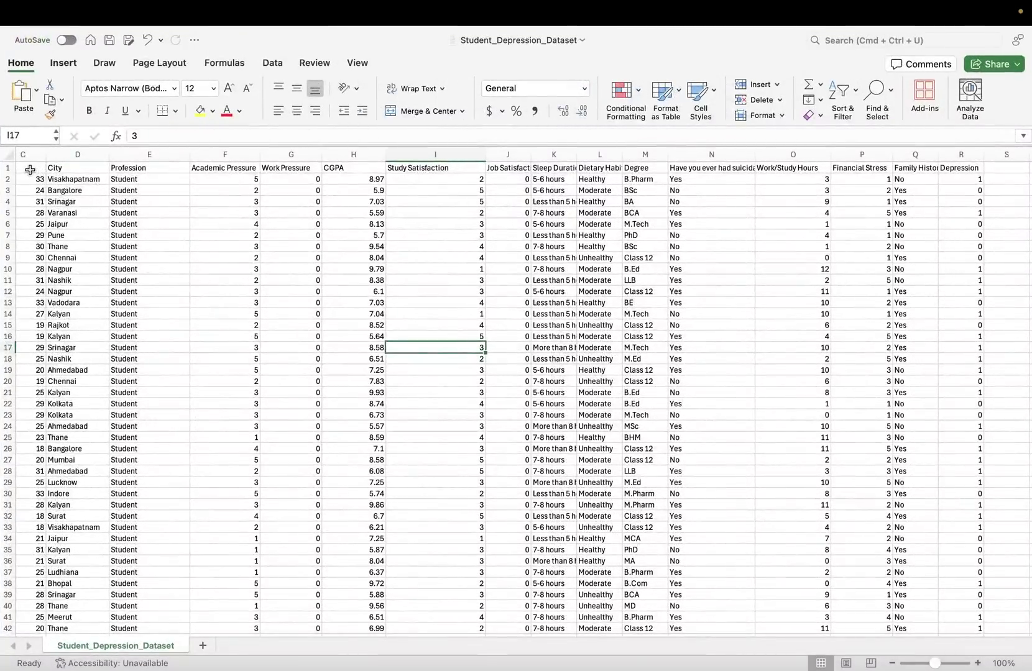
pyautogui.click(7, 168)
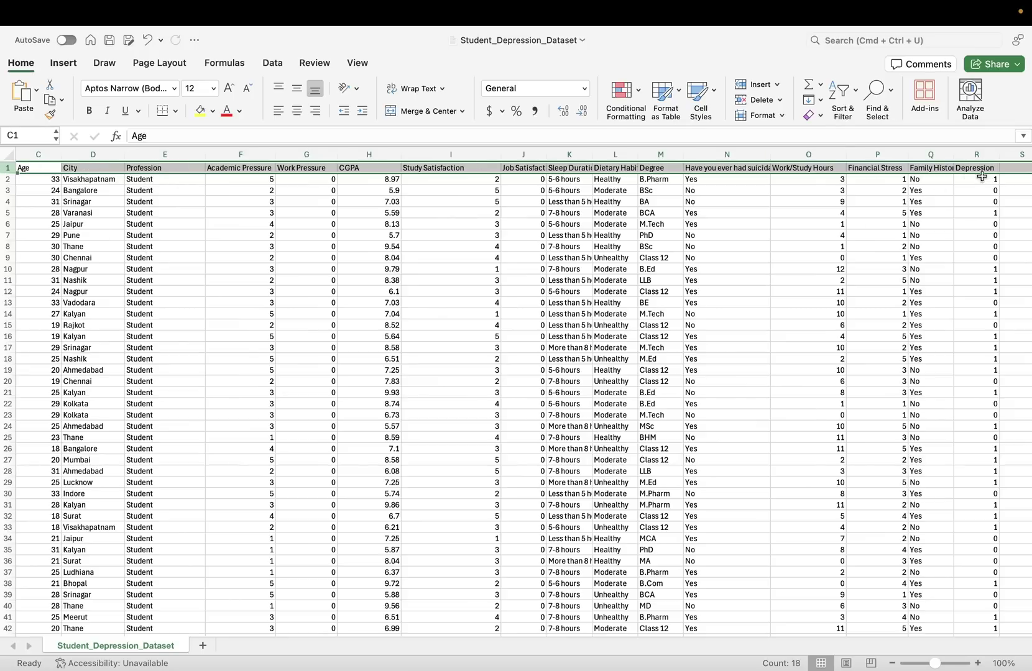
pyautogui.scroll(-5, 975, 320)
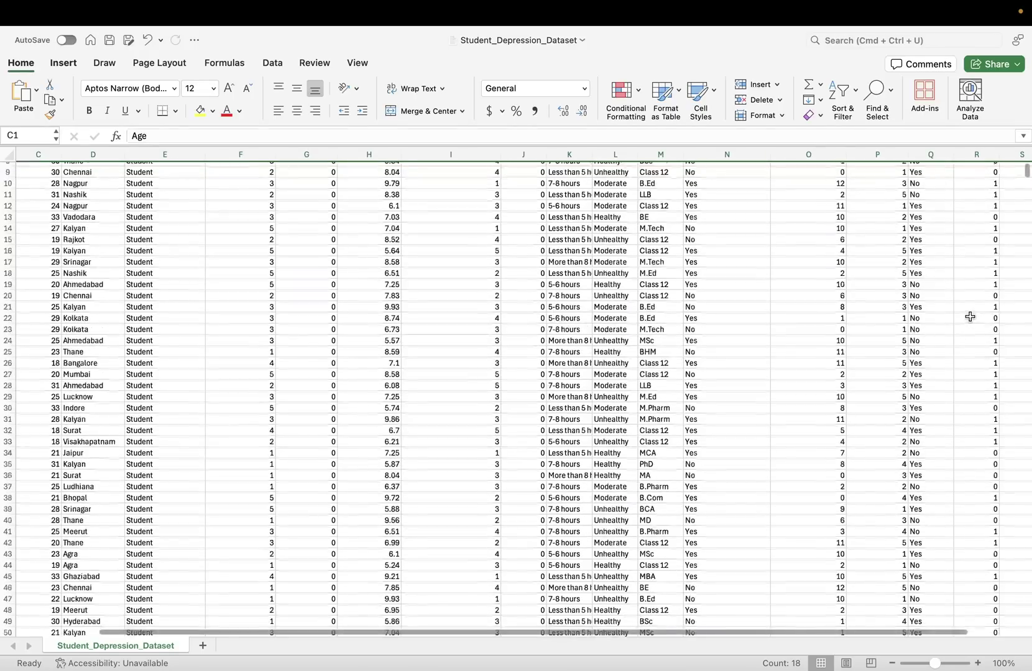
pyautogui.scroll(5, 971, 314)
pyautogui.scroll(-1, 967, 310)
pyautogui.scroll(1, 950, 224)
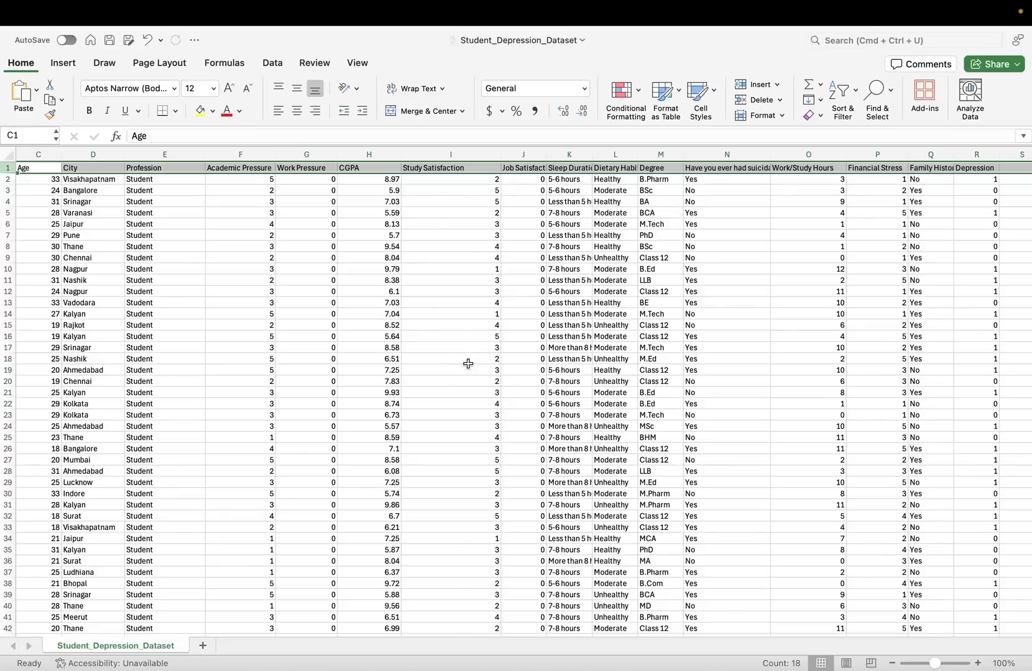
pyautogui.moveTo(26, 14)
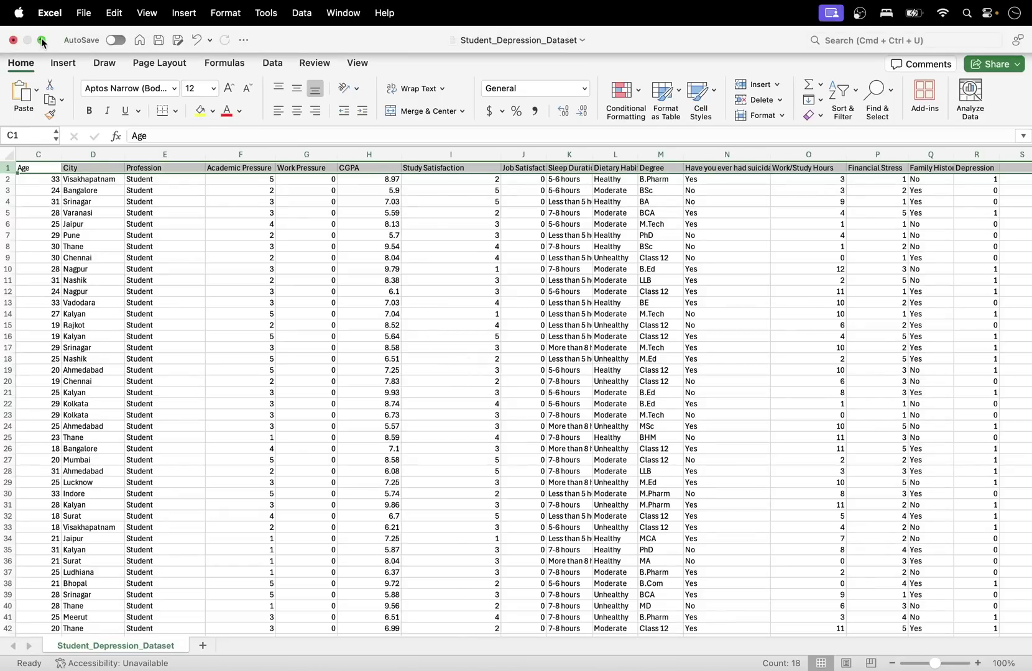
pyautogui.click(42, 41)
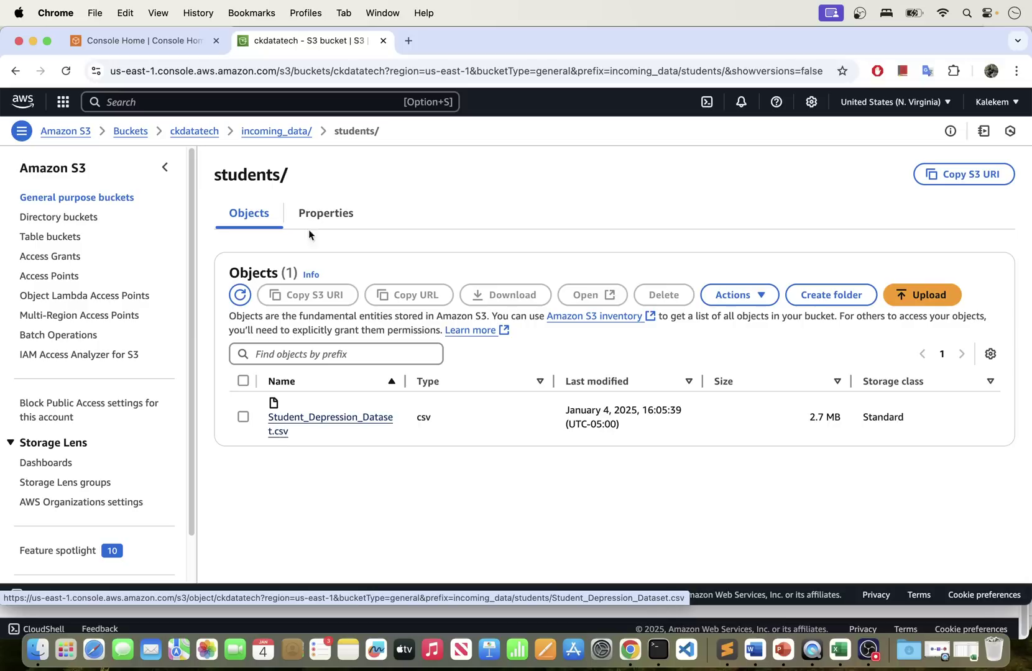
# - In the ckdatatech bucket's outgoing_data folder, create a folder named students without specifying an encryption key, and open it
pyautogui.click(287, 132)
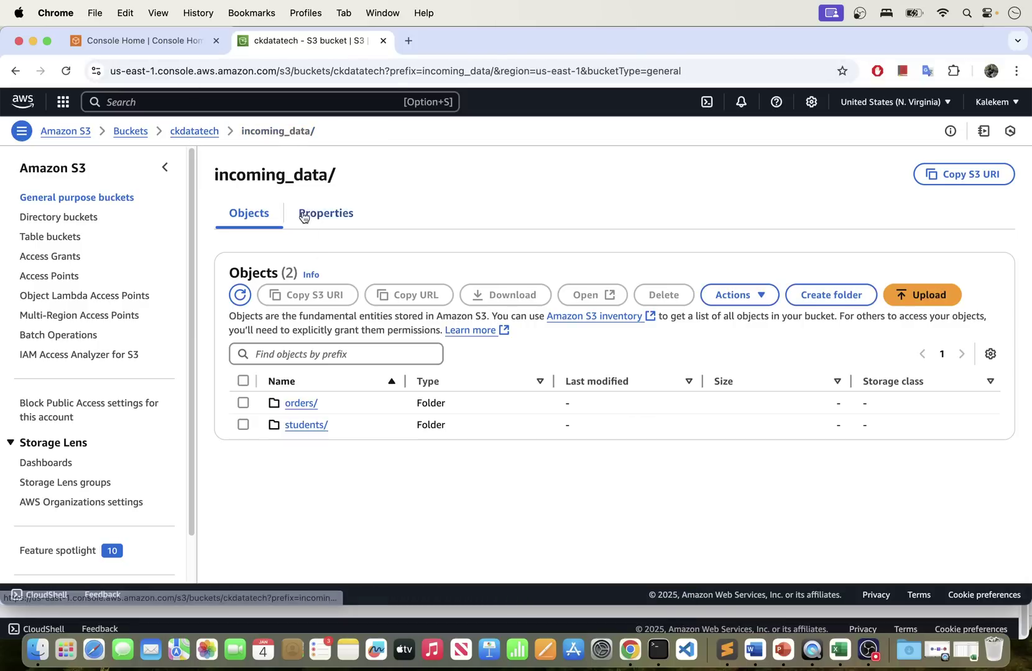
pyautogui.click(207, 132)
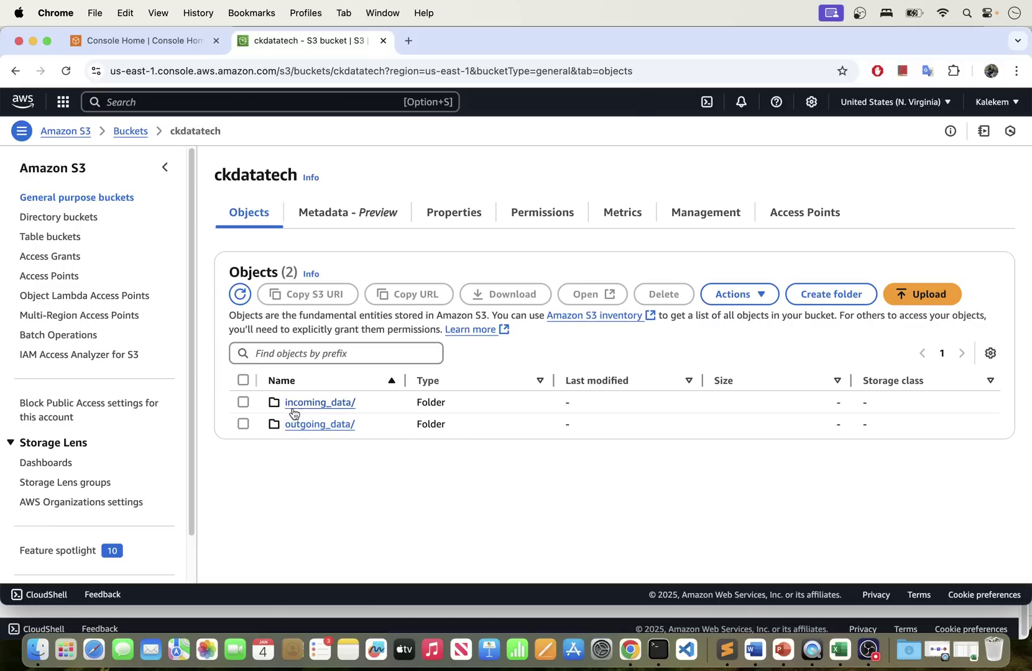
pyautogui.click(306, 426)
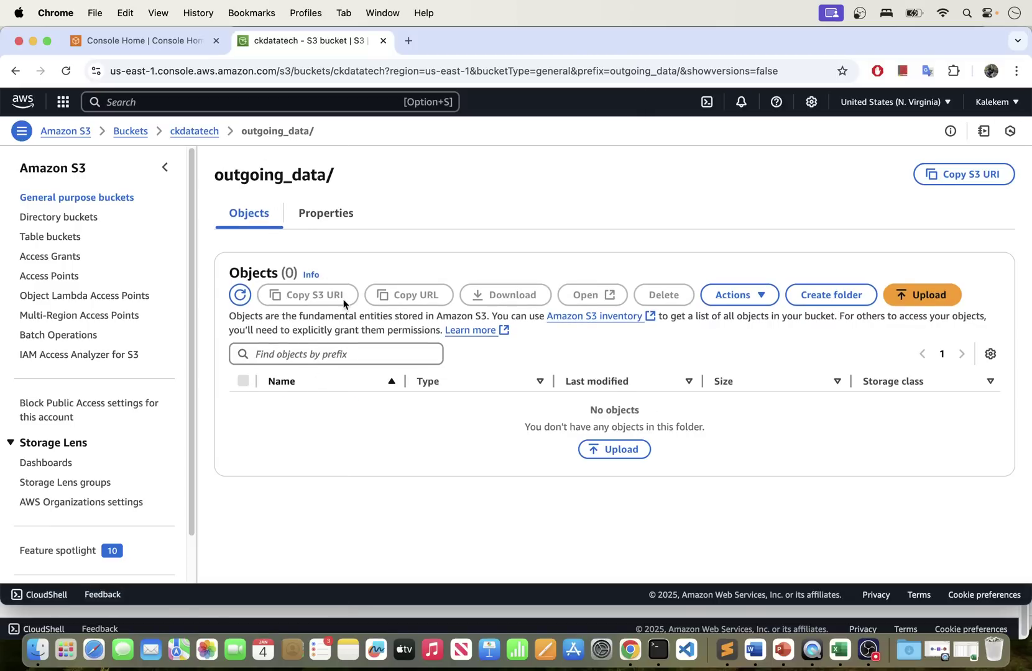
pyautogui.click(832, 295)
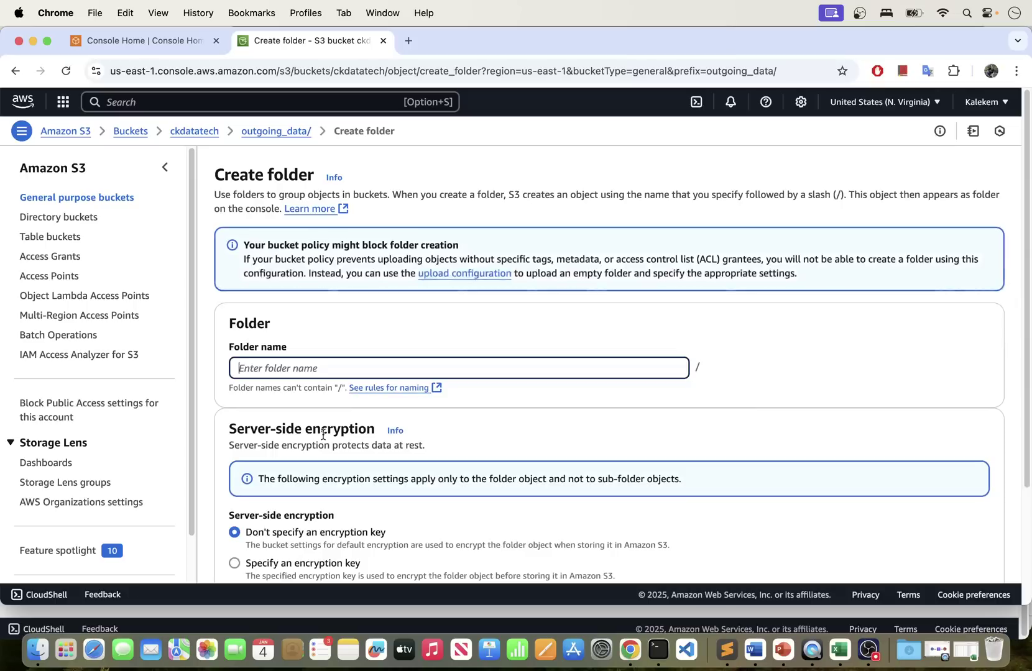
pyautogui.write('students')
pyautogui.scroll(-4, 471, 336)
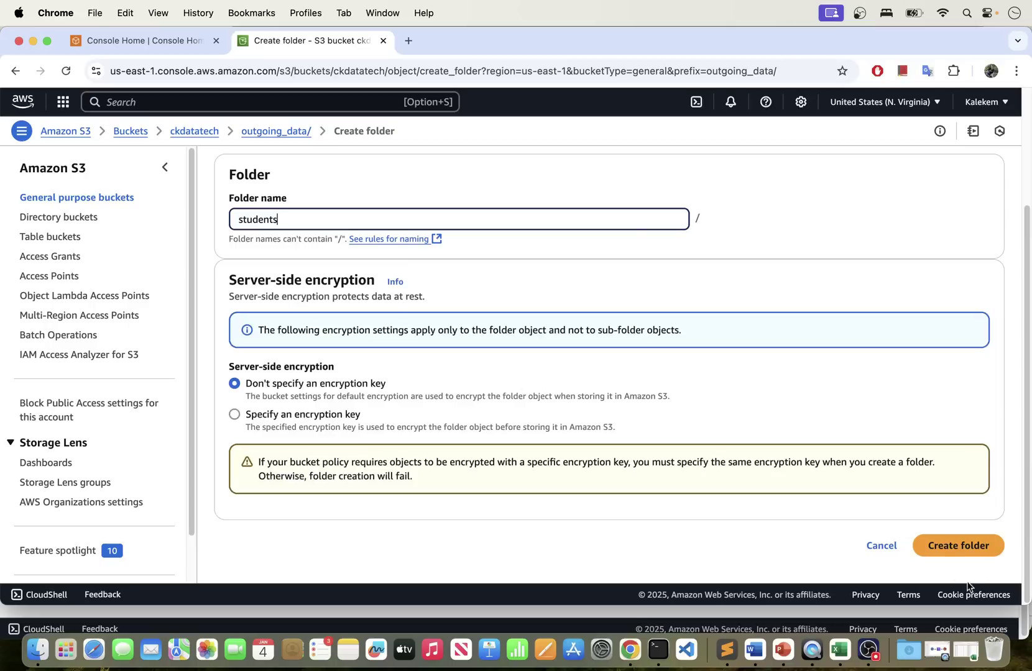
pyautogui.click(974, 556)
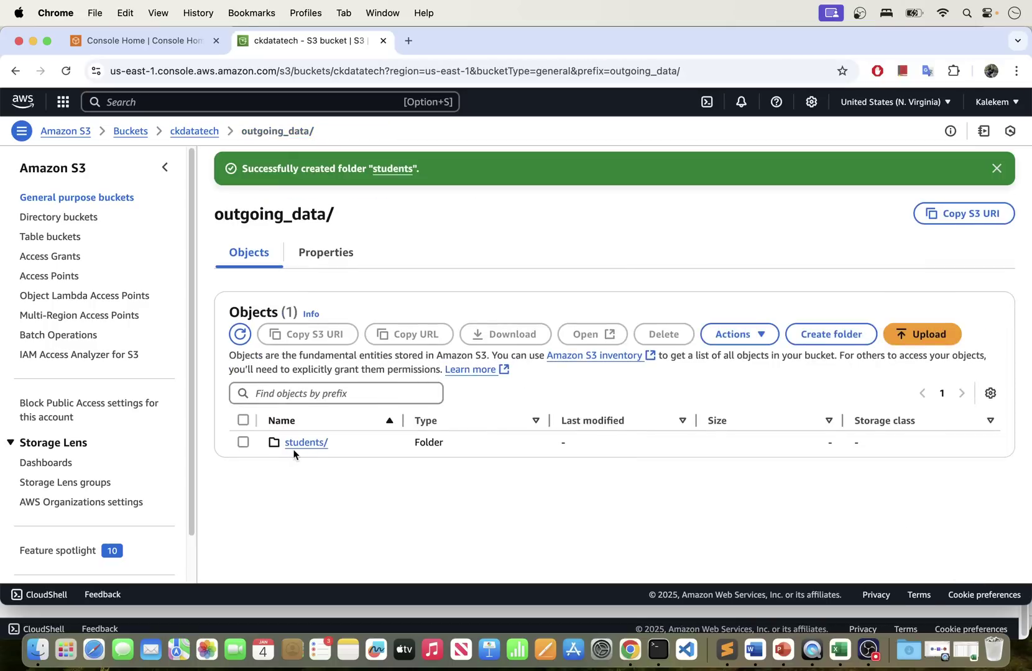
pyautogui.click(296, 443)
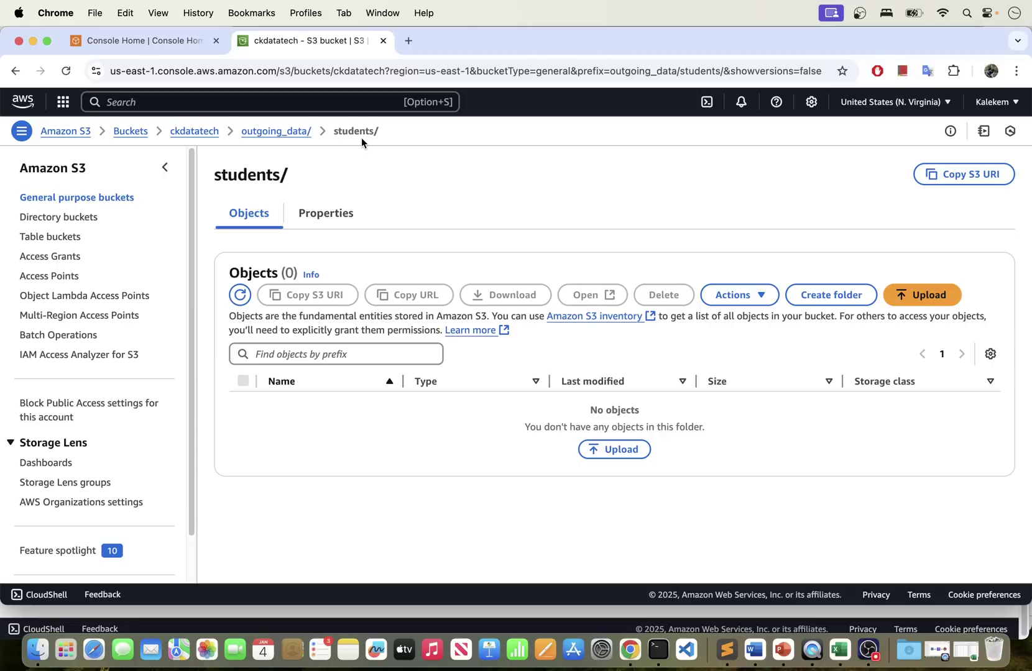
# - From the Console Home tab, search for glue and open AWS Glue in a new browser tab
pyautogui.click(141, 41)
pyautogui.click(28, 210)
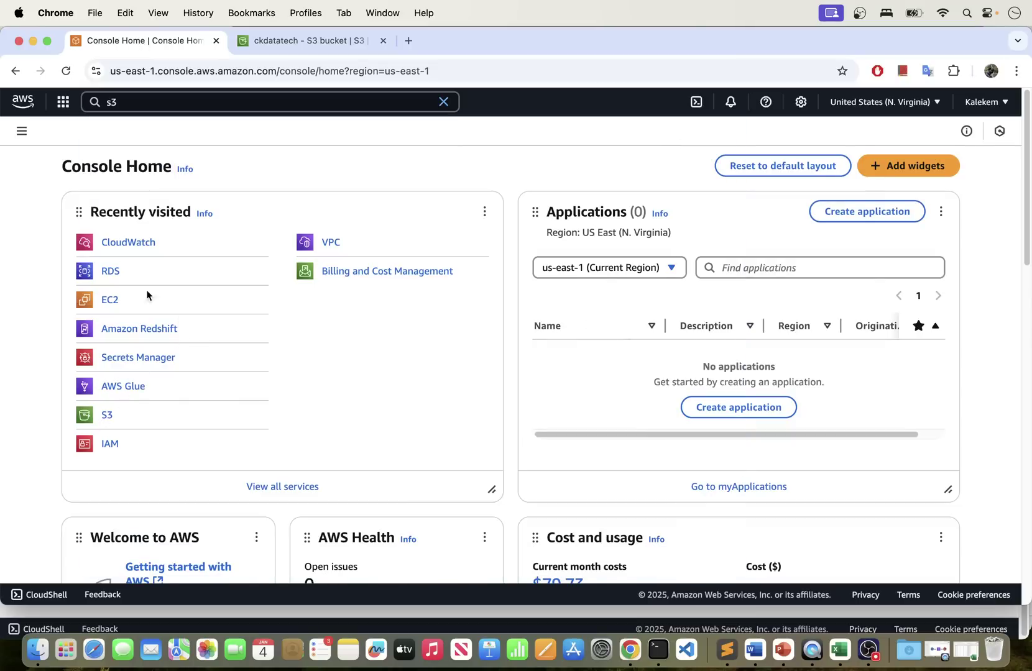
pyautogui.click(443, 102)
pyautogui.click(247, 102)
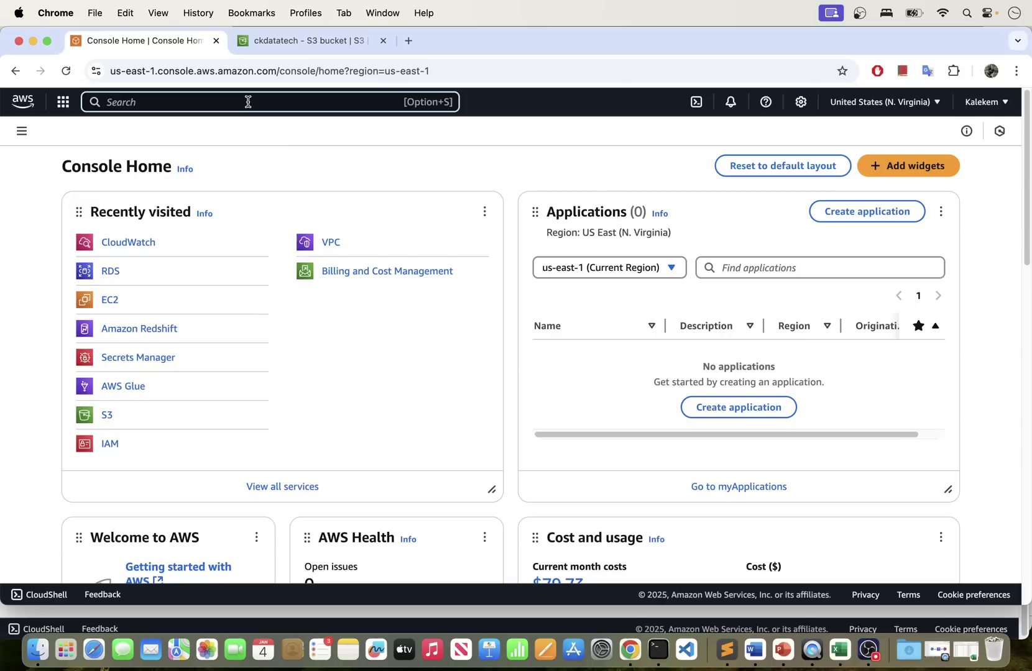
pyautogui.write('glue')
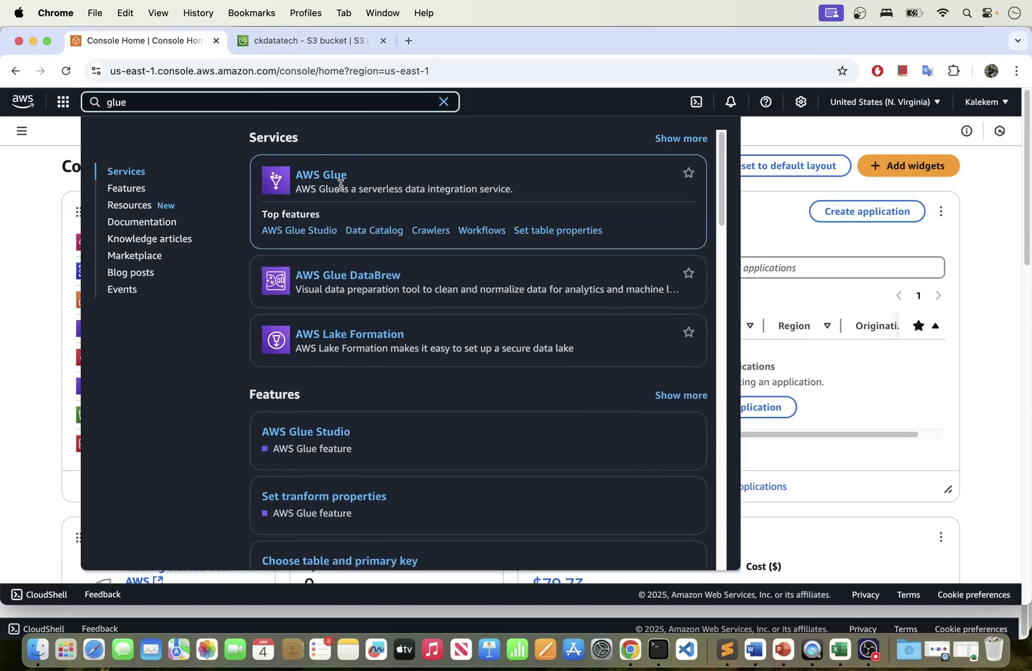
pyautogui.rightClick(336, 175)
pyautogui.click(379, 180)
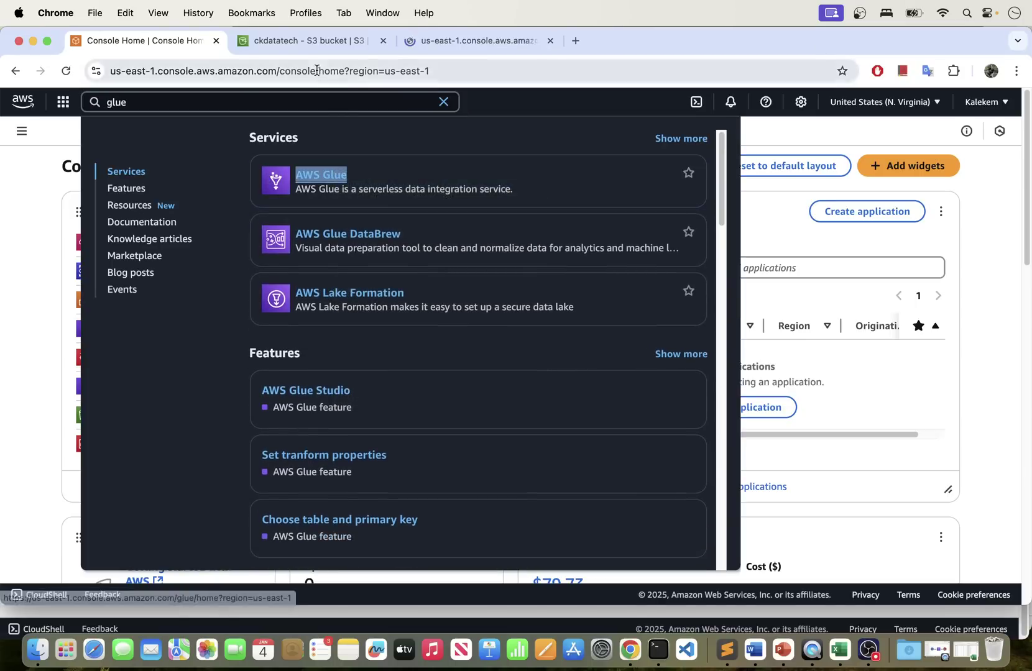
pyautogui.click(445, 41)
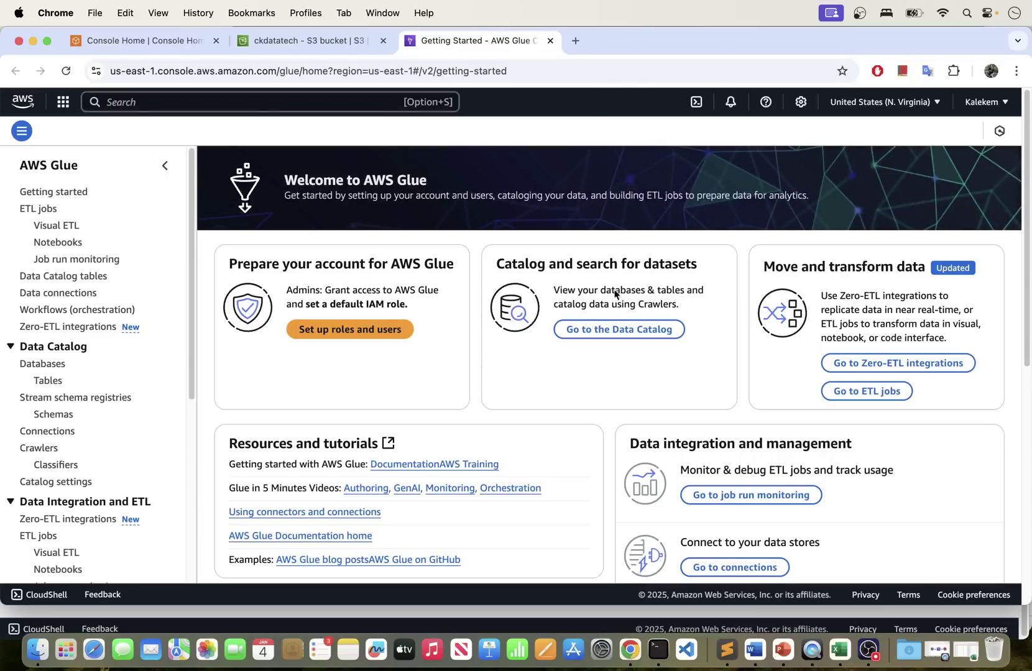
# - Create a database named s3_data in the AWS Glue Data Catalog
pyautogui.scroll(-4, 43, 398)
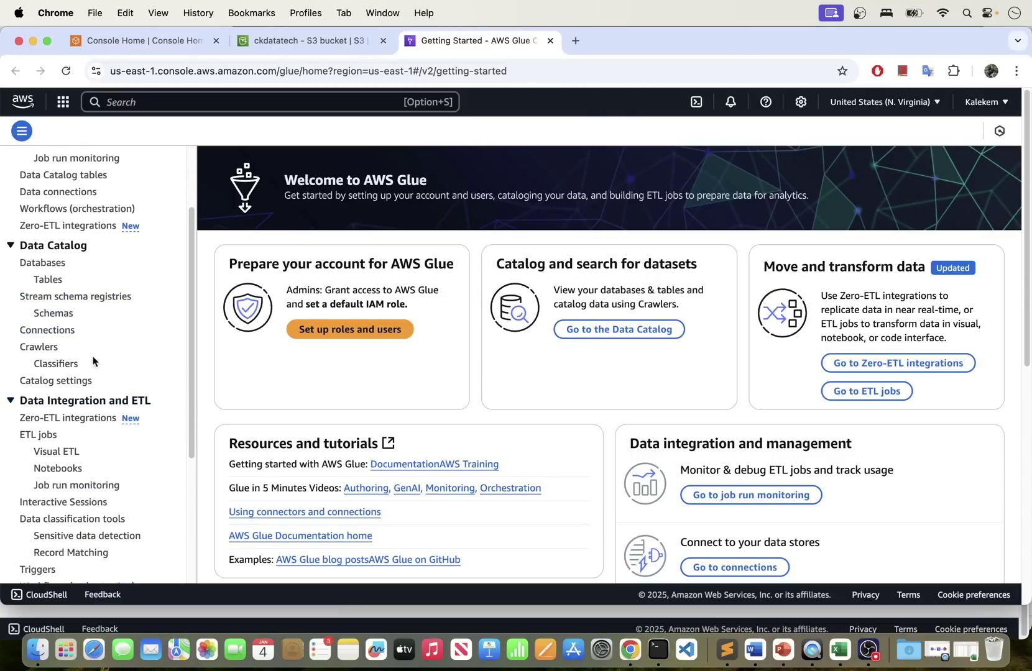
pyautogui.scroll(2, 111, 352)
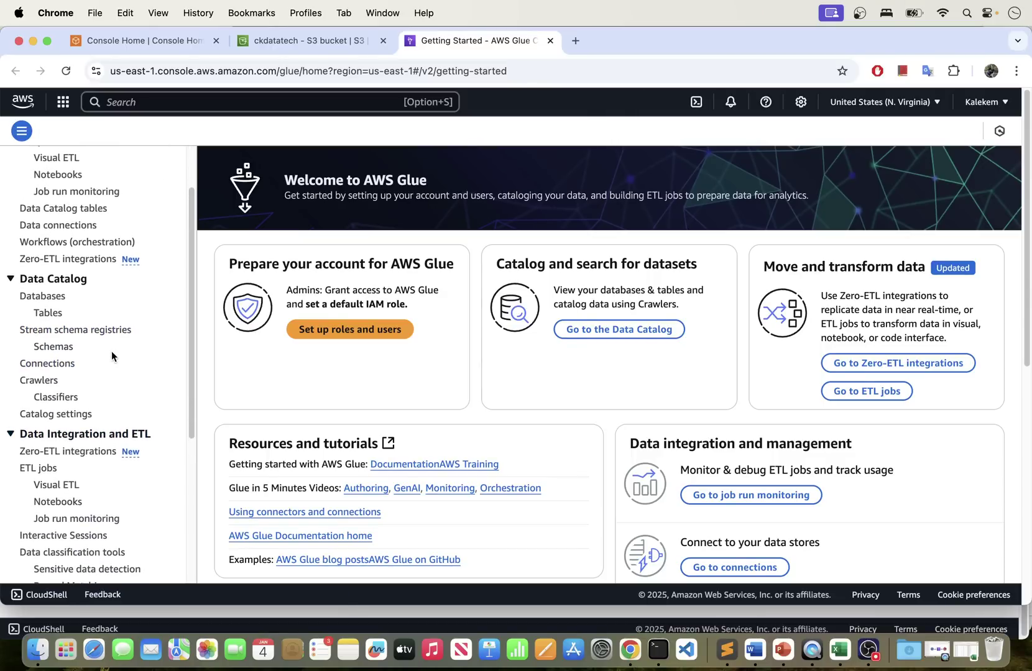
pyautogui.scroll(4, 139, 374)
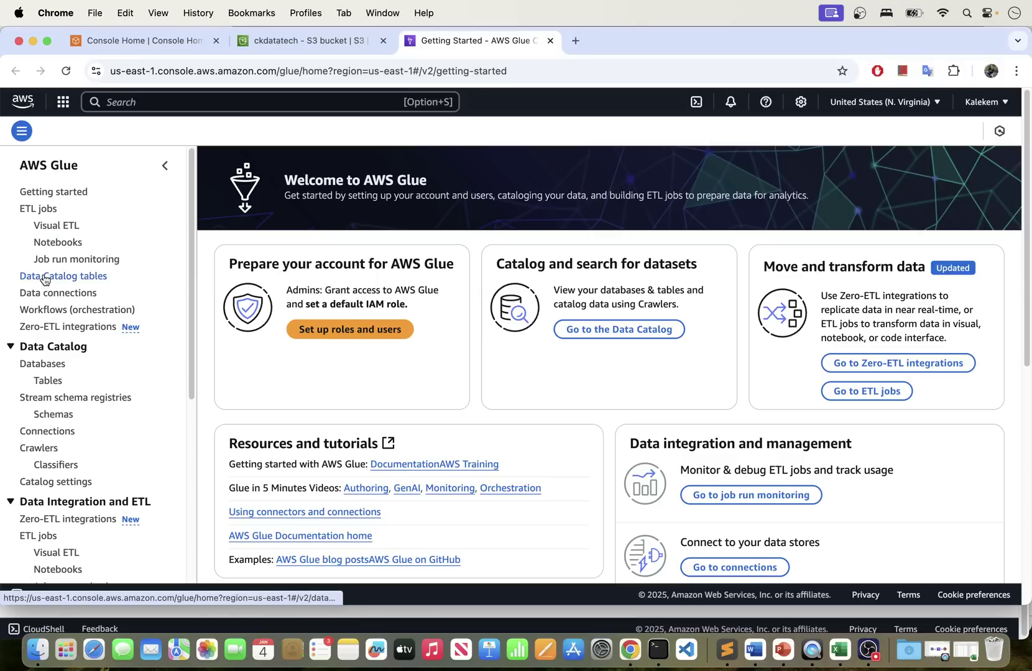
pyautogui.click(44, 365)
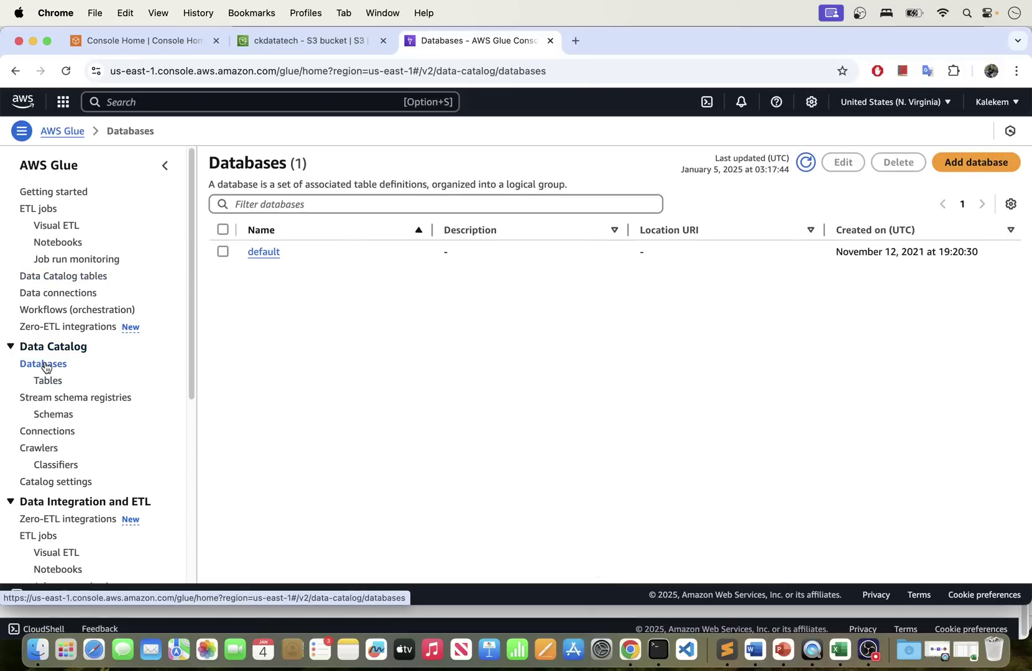
pyautogui.click(955, 161)
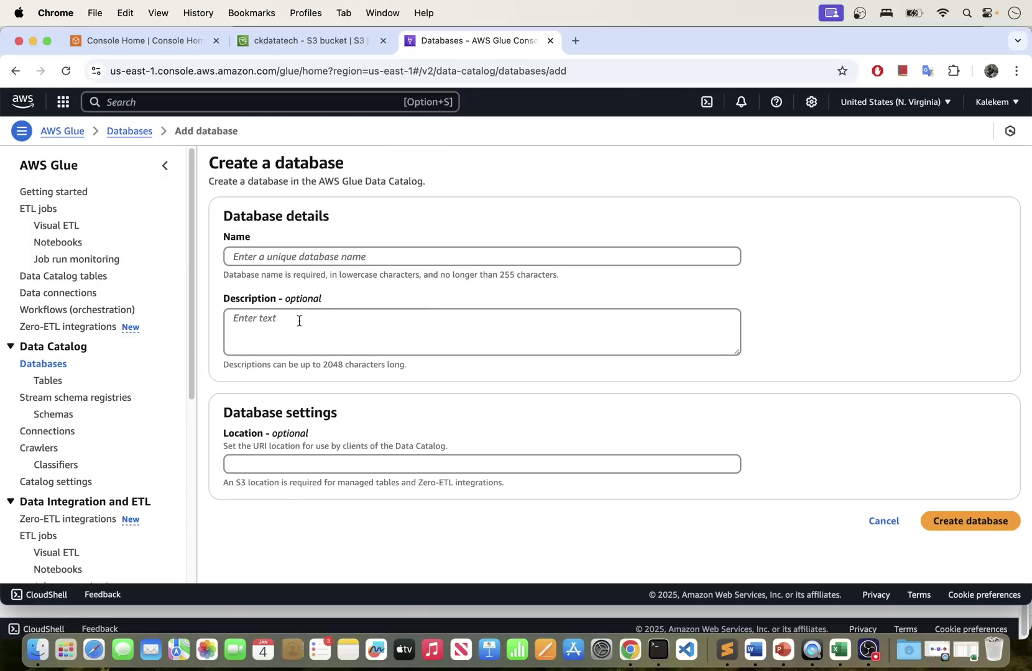
pyautogui.click(291, 258)
pyautogui.write('s3_data')
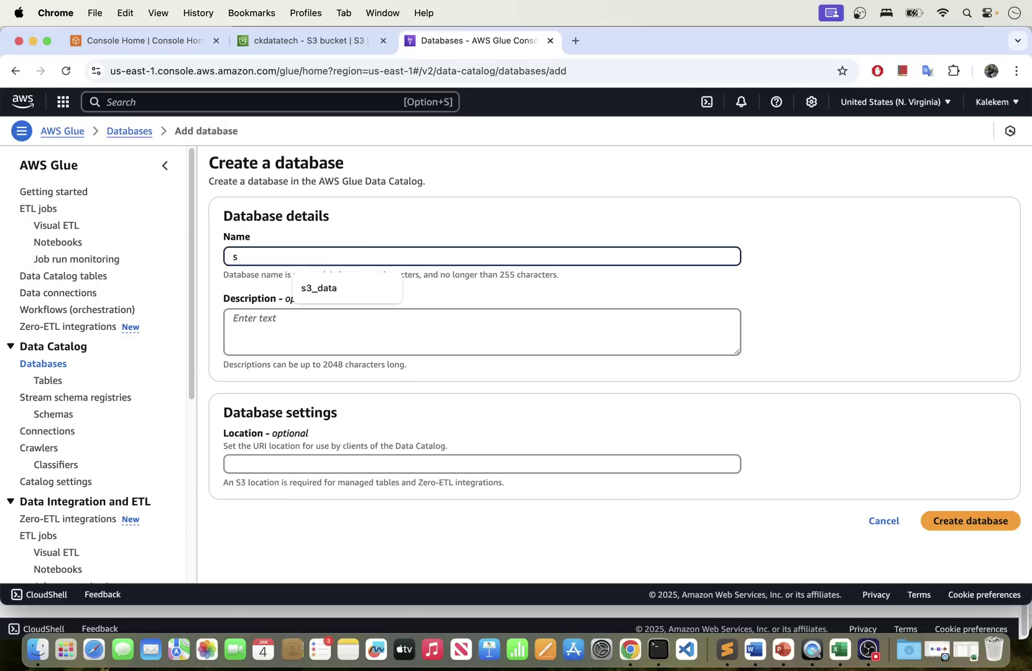
pyautogui.click(349, 292)
pyautogui.click(967, 523)
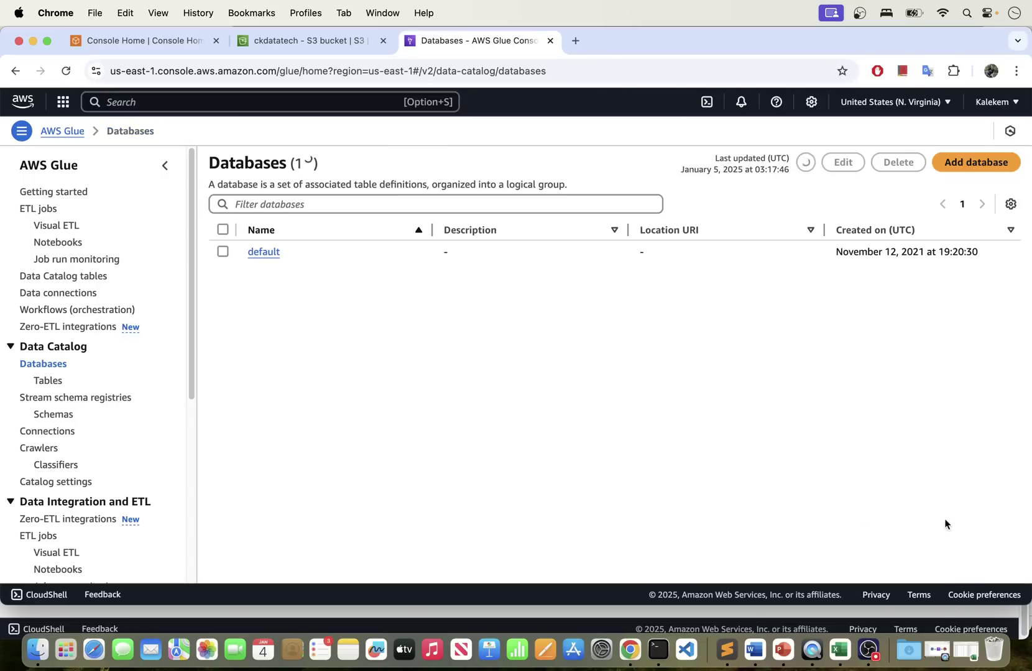
# - Start a new Glue crawler named s3_crawler and continue to its data source settings
pyautogui.click(49, 382)
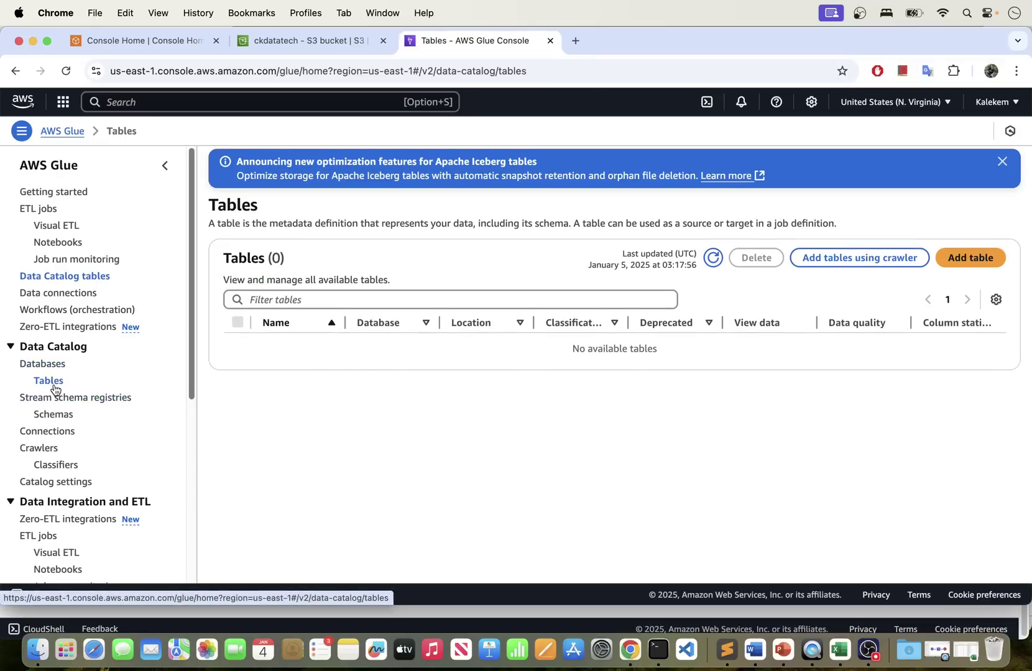
pyautogui.click(31, 450)
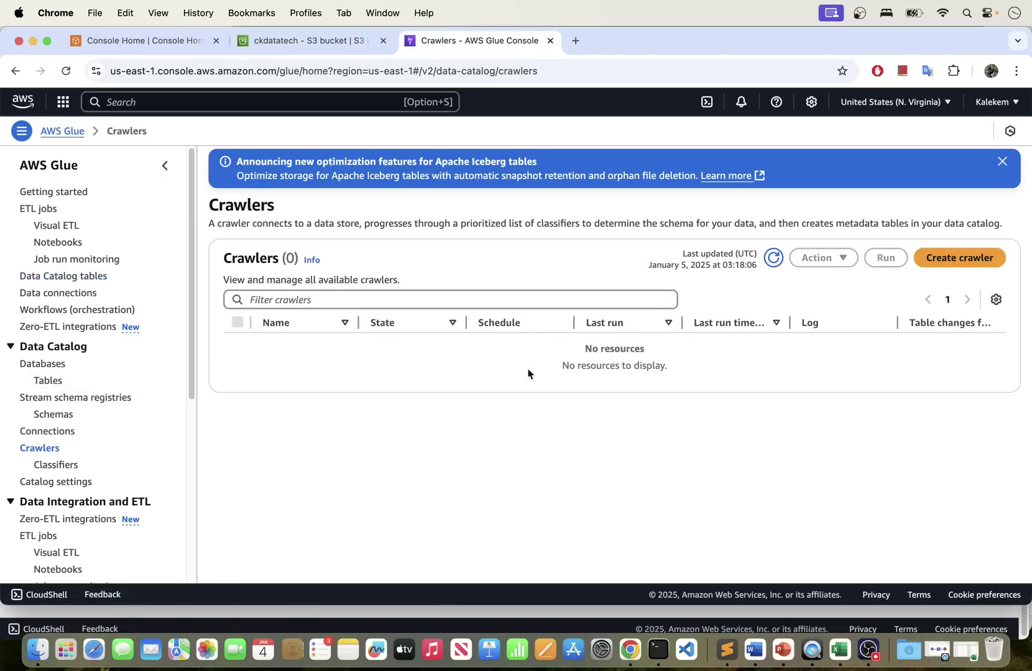
pyautogui.click(1004, 163)
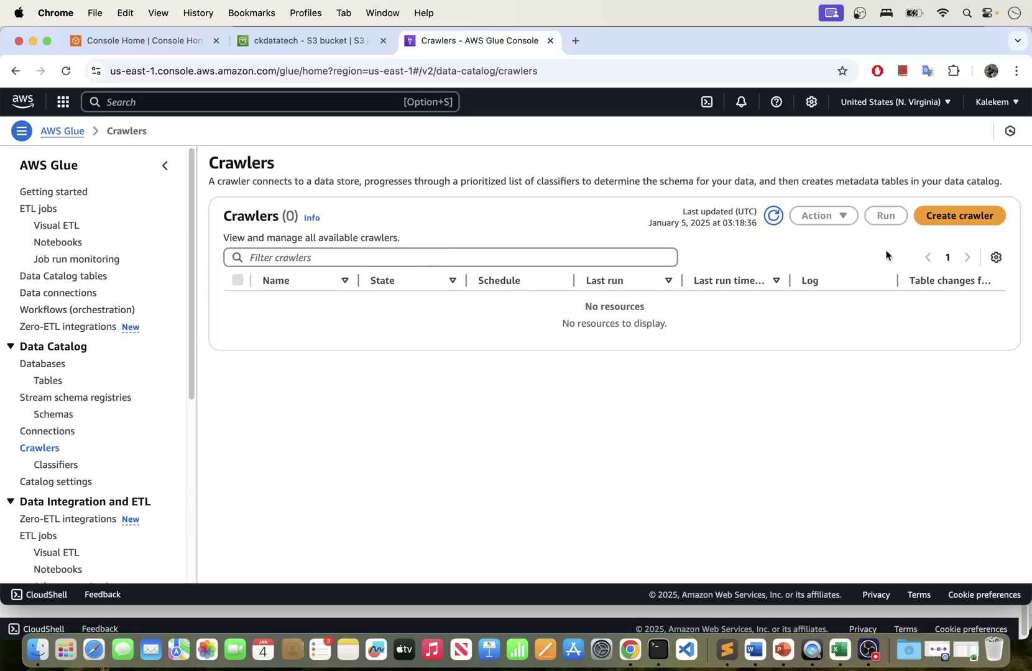
pyautogui.click(948, 218)
pyautogui.click(491, 255)
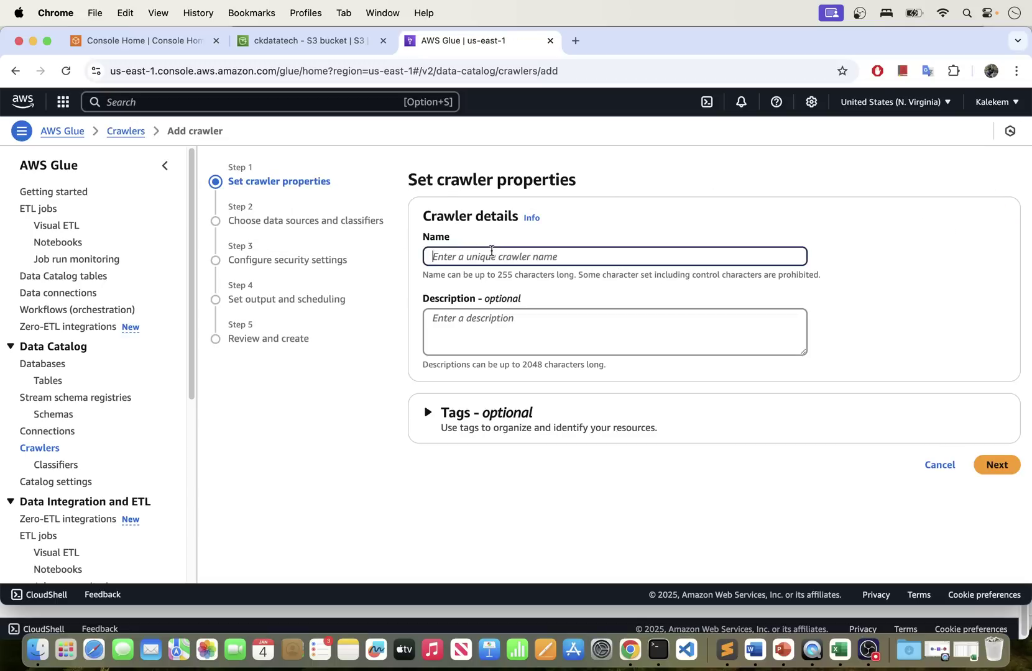
pyautogui.write('s3_crawler')
pyautogui.moveTo(490, 256); pyautogui.dragTo(417, 257)
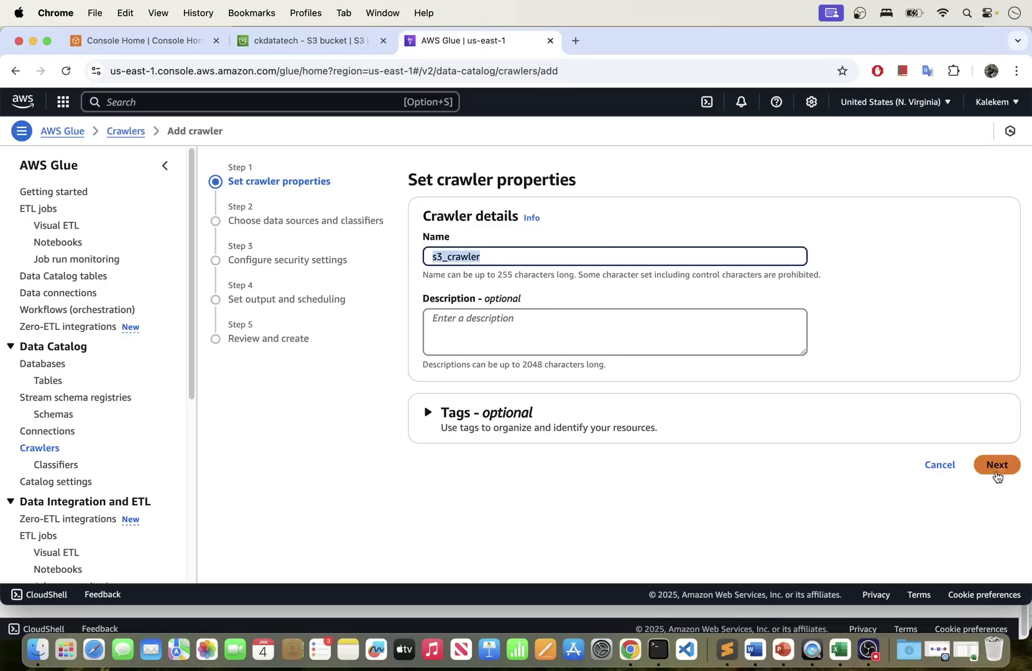
pyautogui.click(490, 255)
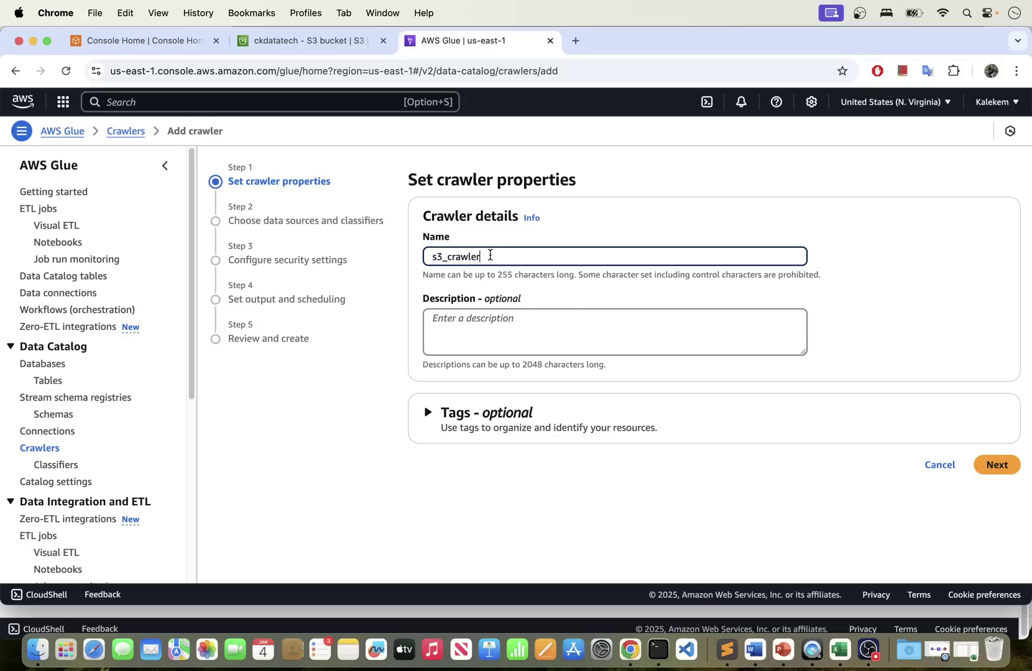
pyautogui.click(1002, 473)
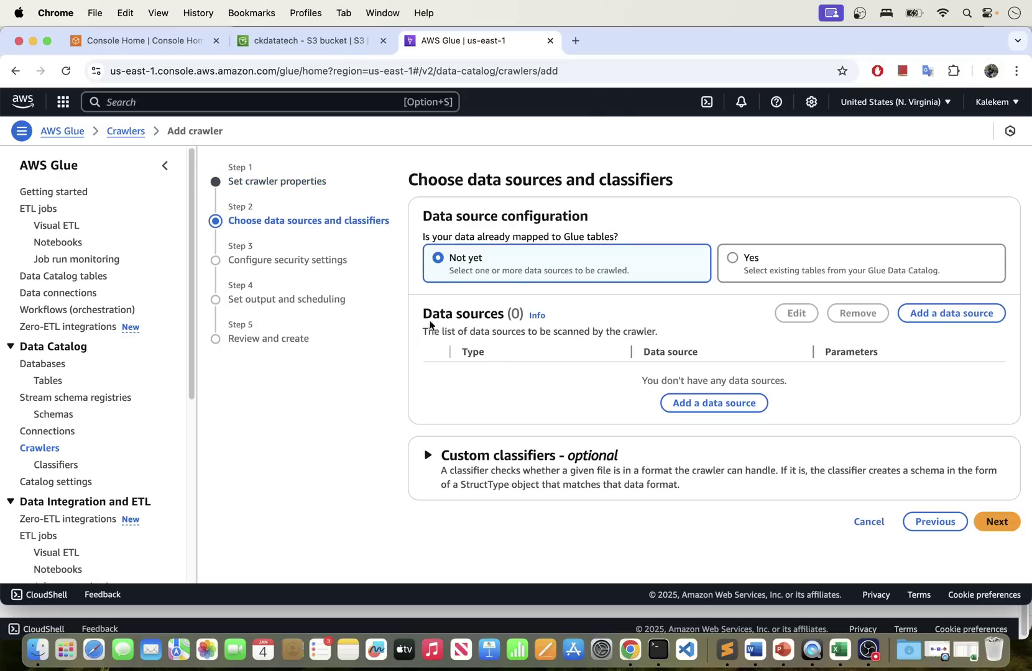
# - Add an S3 data source in this account for the students folder under ckdatatech/incoming_data, crawling all sub-folders on subsequent runs
pyautogui.click(726, 410)
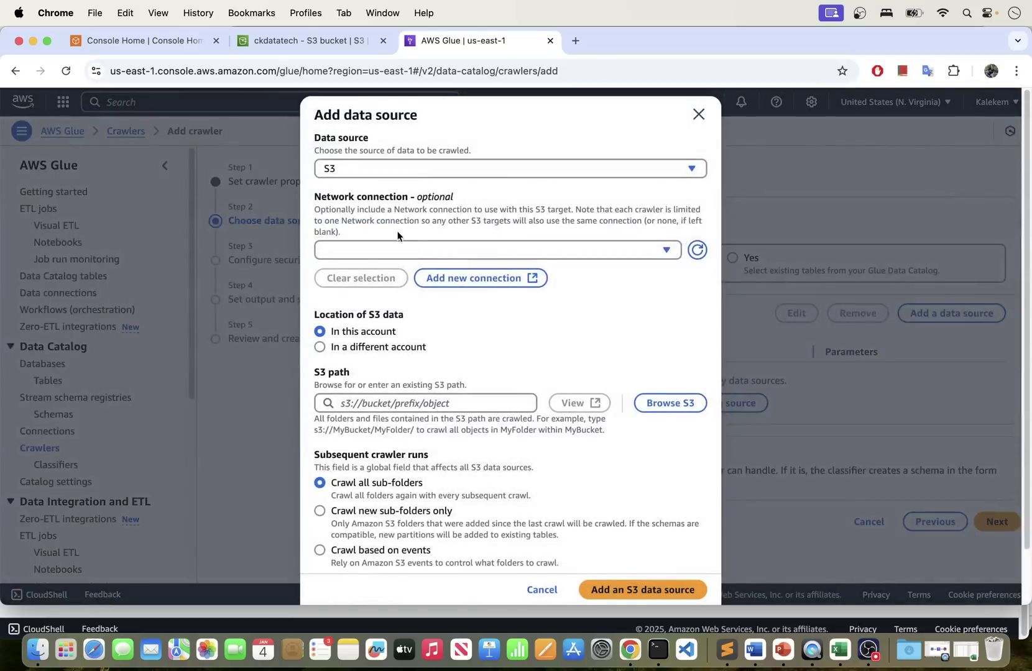
pyautogui.click(343, 173)
pyautogui.click(345, 171)
pyautogui.click(692, 403)
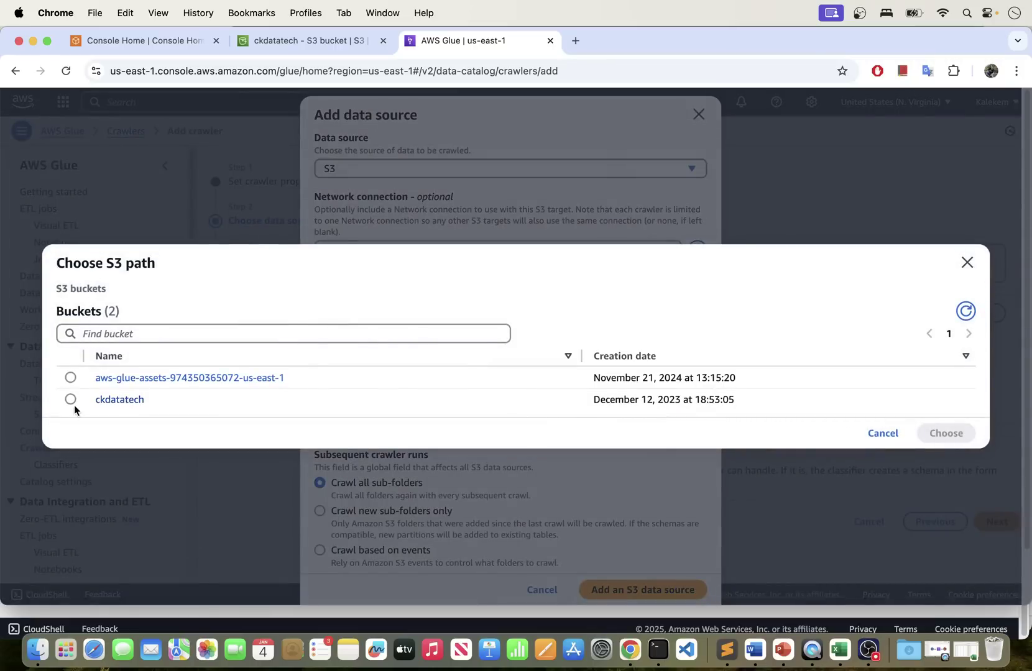
pyautogui.click(110, 404)
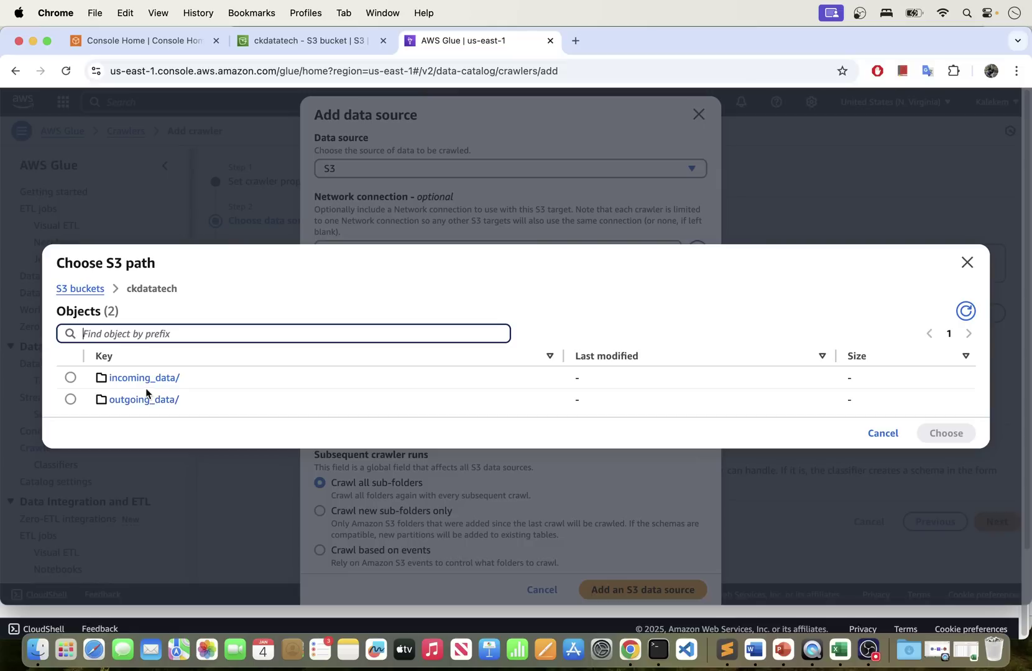
pyautogui.click(141, 381)
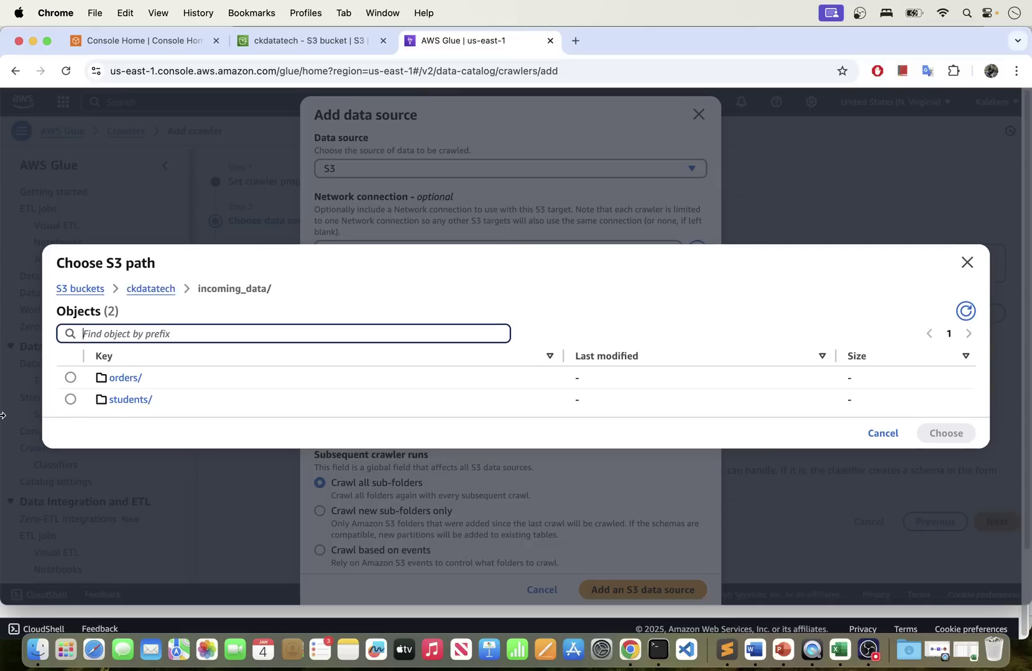
pyautogui.click(70, 400)
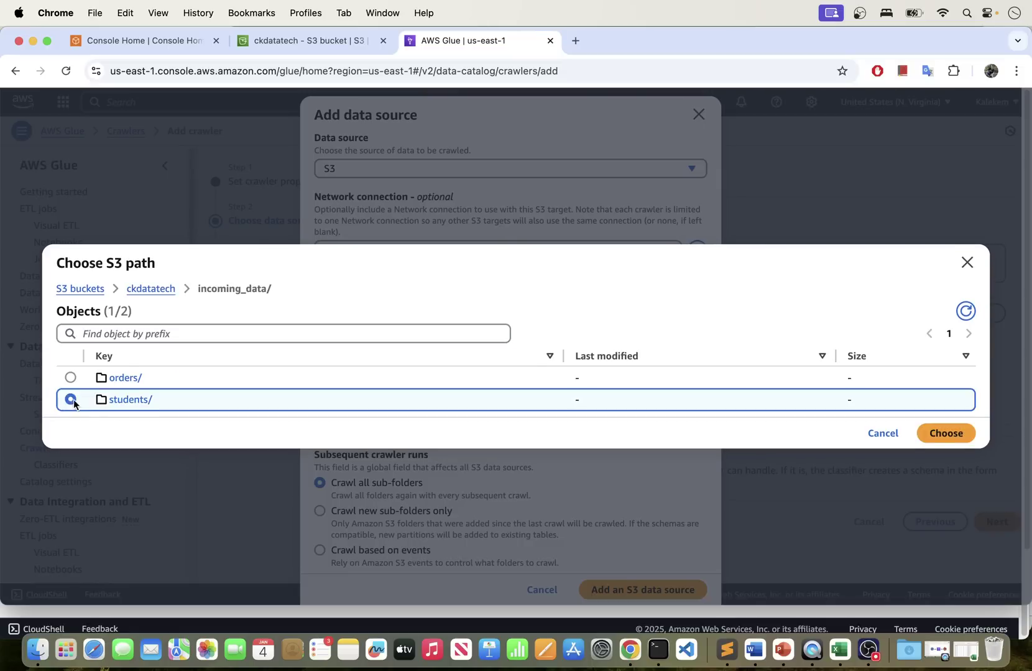
pyautogui.click(964, 433)
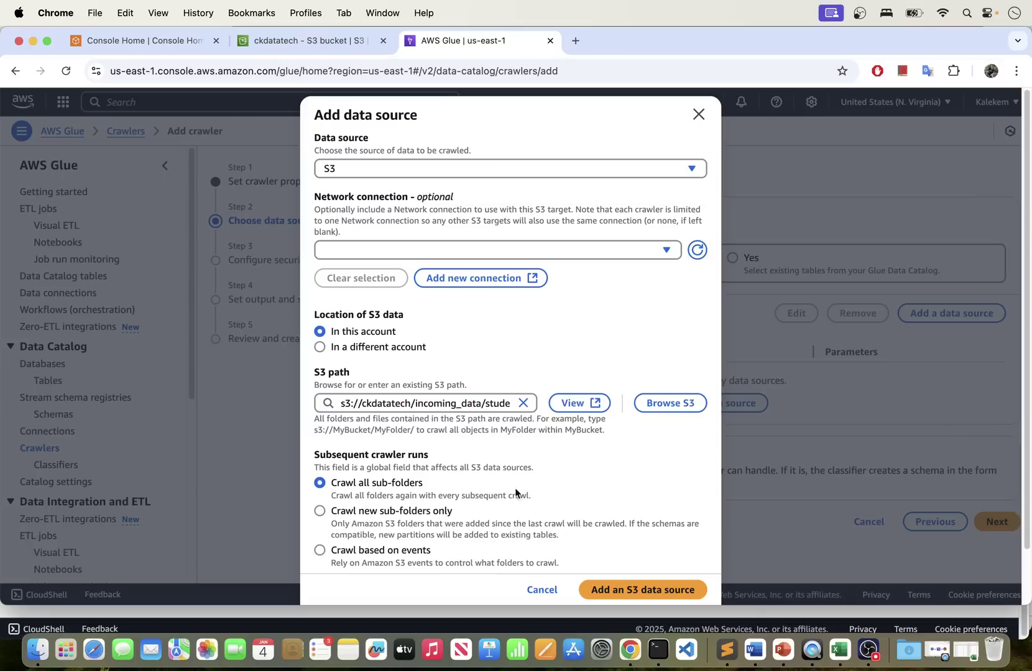
pyautogui.scroll(-2, 444, 492)
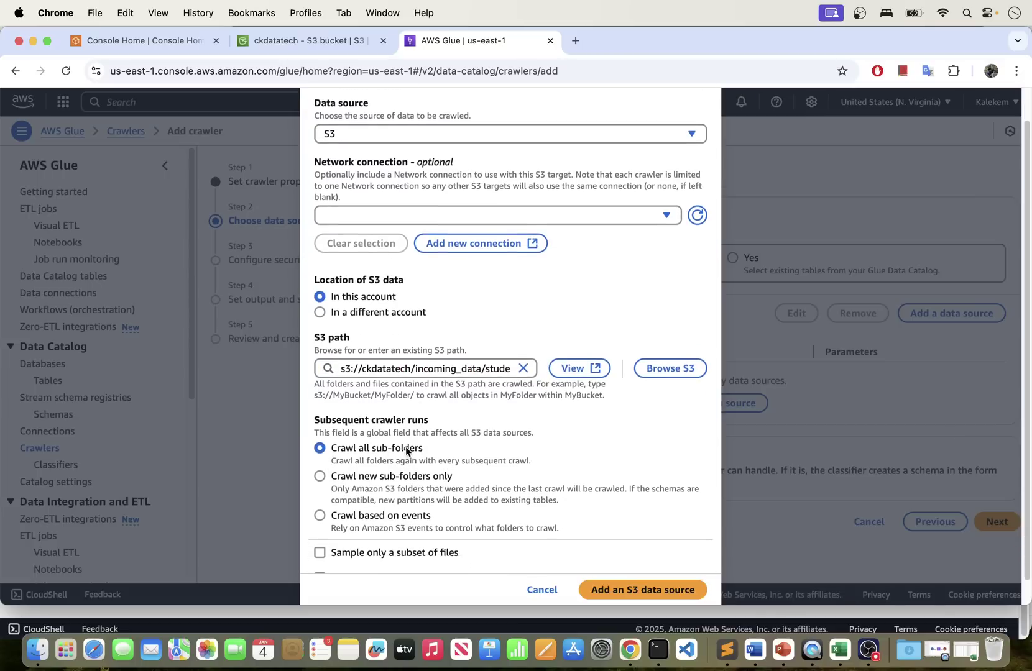
pyautogui.scroll(-1, 436, 454)
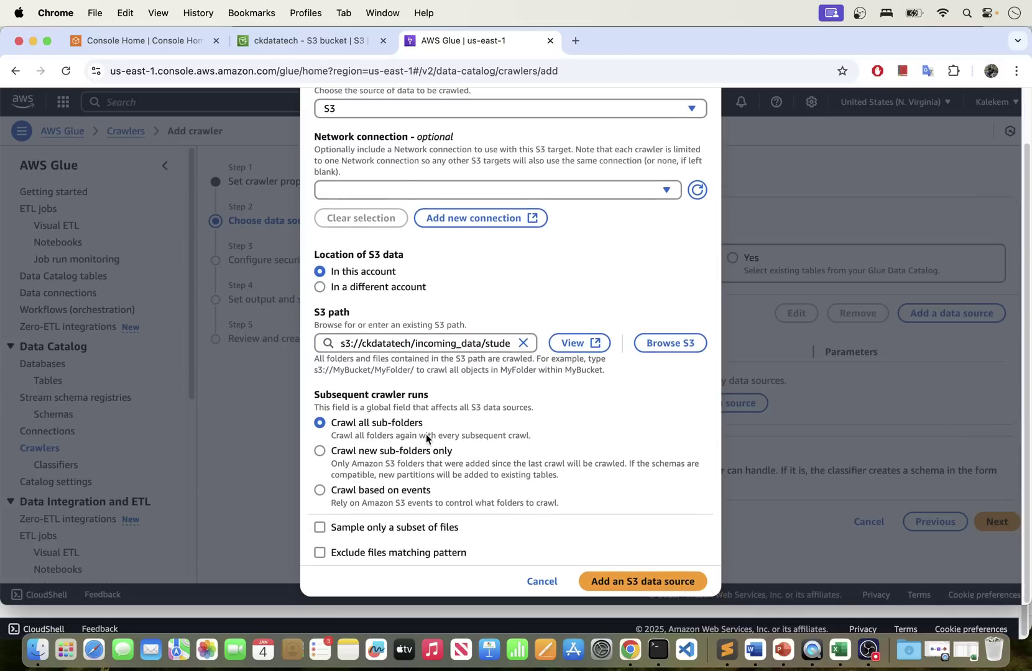
pyautogui.click(647, 585)
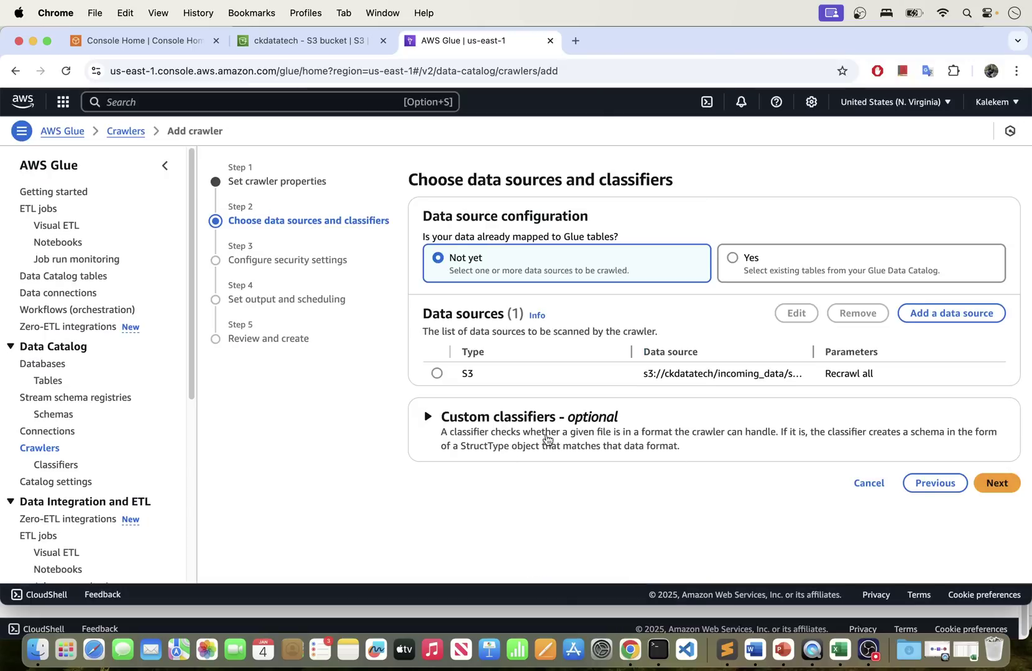
# - Continue to the crawler's security settings and choose AWSServiceRole_S3_Redshift_Role as its existing IAM role
pyautogui.click(997, 485)
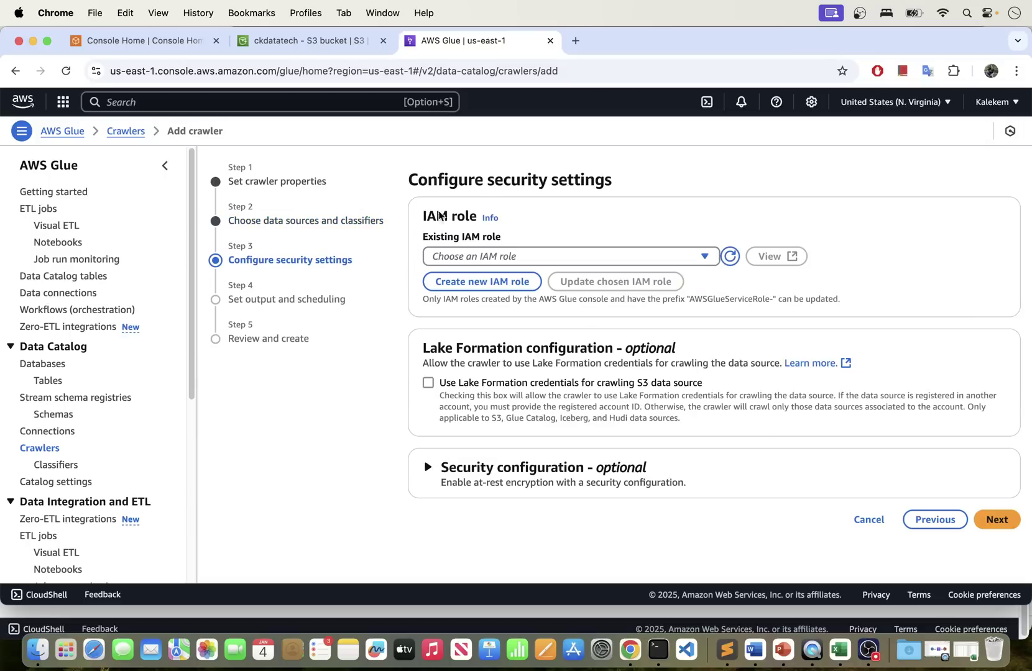
pyautogui.click(482, 256)
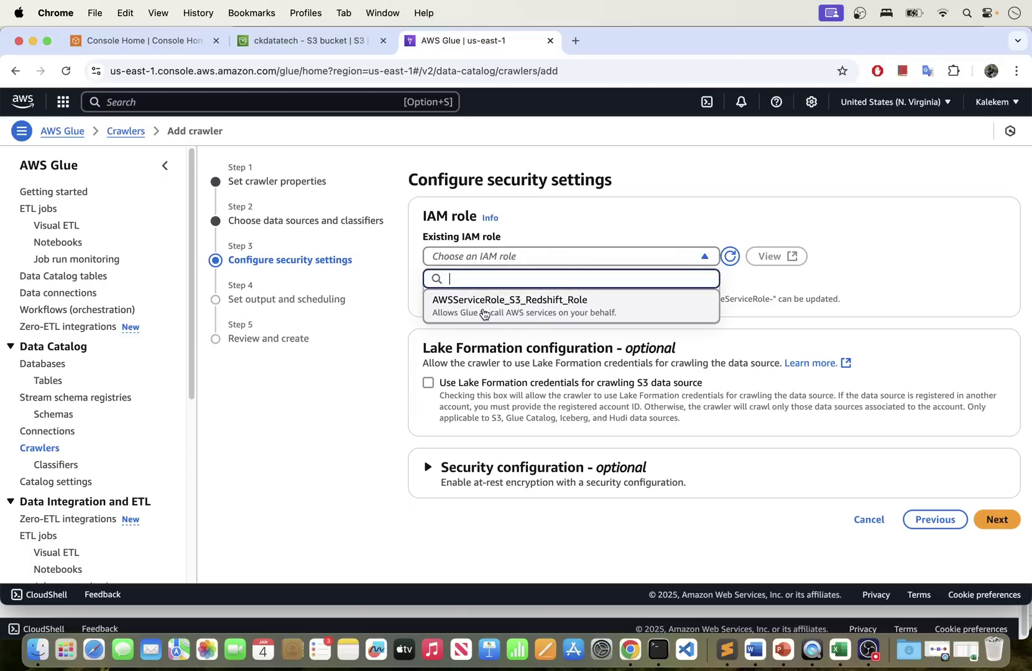
pyautogui.click(554, 306)
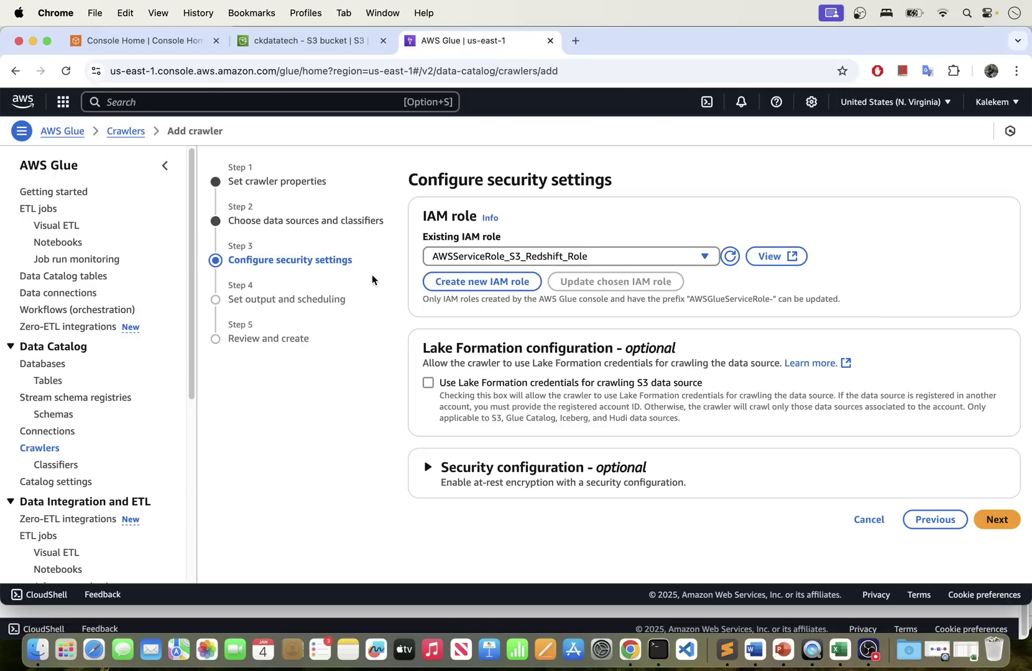
# - From Console Home, open IAM in a new browser tab and display the details of the AWSServiceRole_S3_Redshift_Role role
pyautogui.click(110, 40)
pyautogui.click(28, 232)
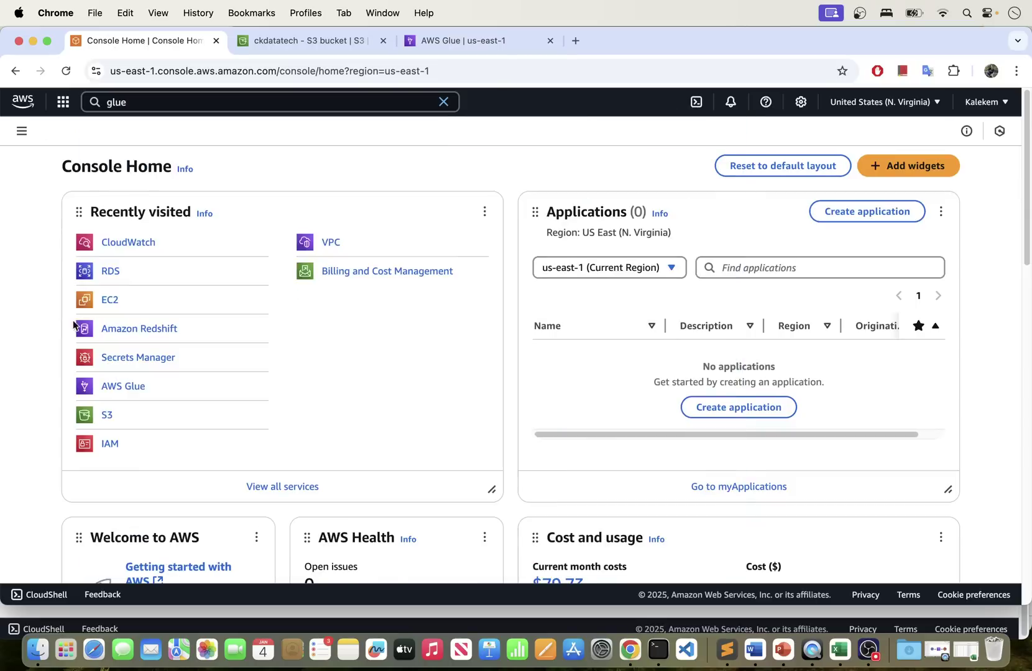
pyautogui.rightClick(106, 448)
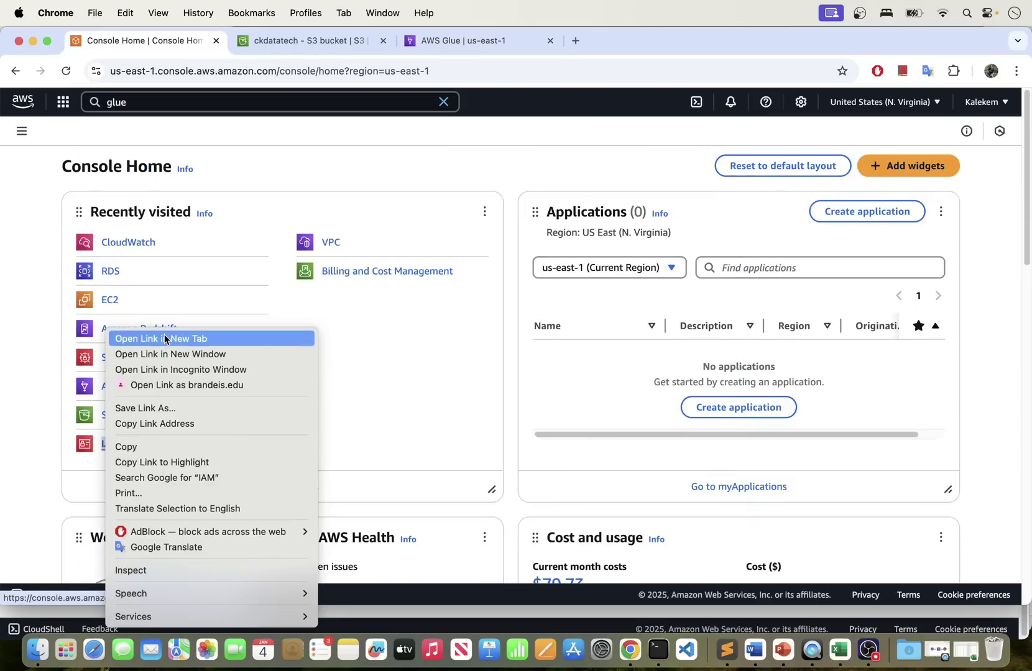
pyautogui.click(193, 337)
pyautogui.click(579, 50)
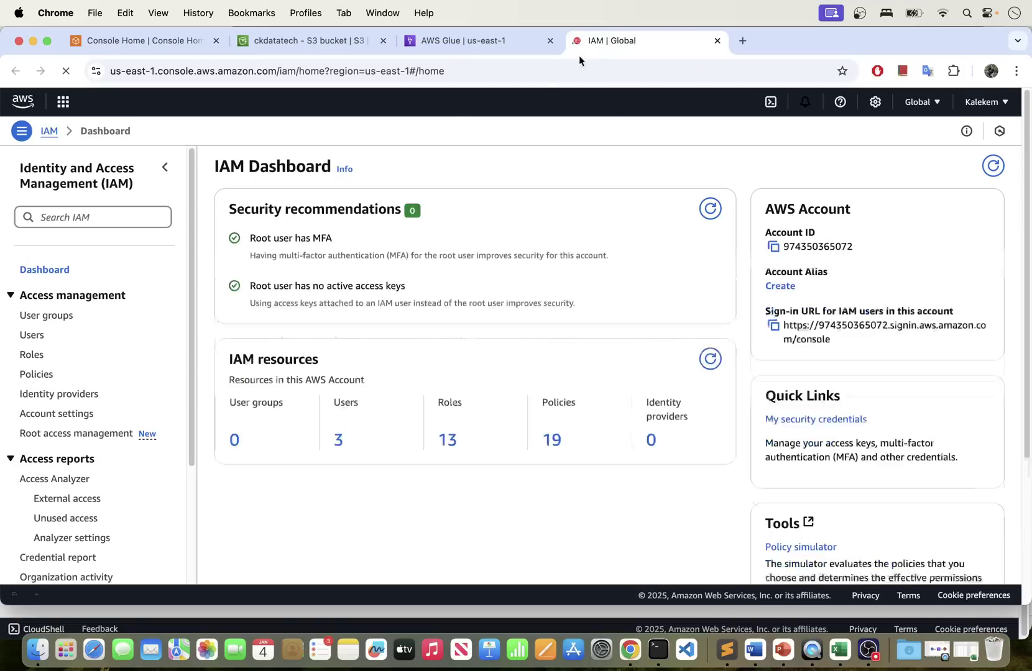
pyautogui.click(35, 356)
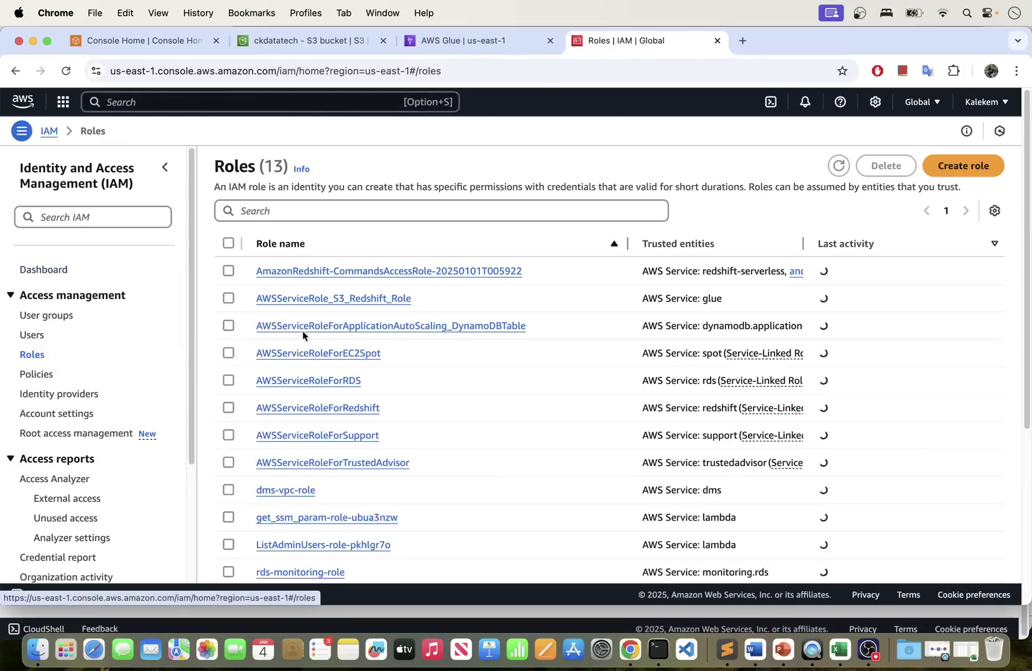
pyautogui.click(372, 301)
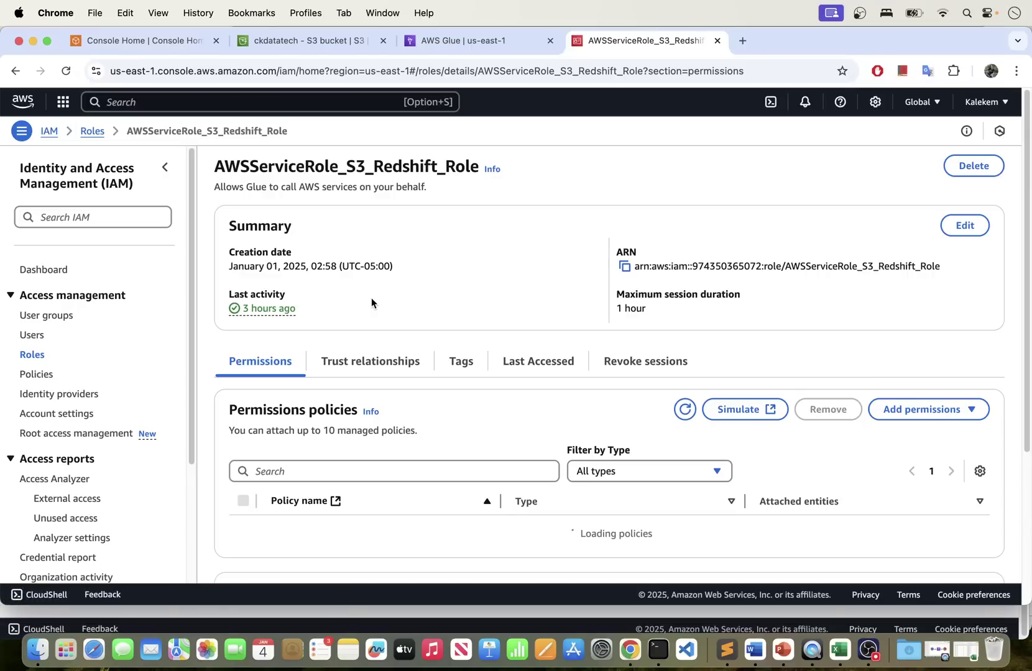
# - Review the role's attached permissions policies, marking AWSGlueServiceRole and AmazonS3FullAccess before clearing both selections
pyautogui.scroll(-5, 352, 362)
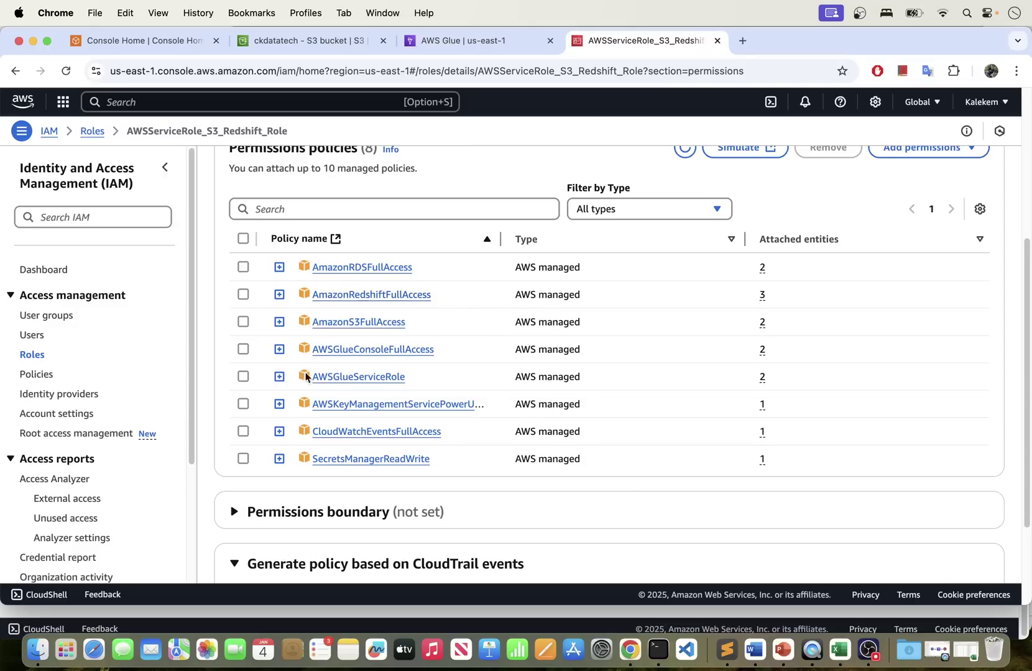
pyautogui.click(243, 377)
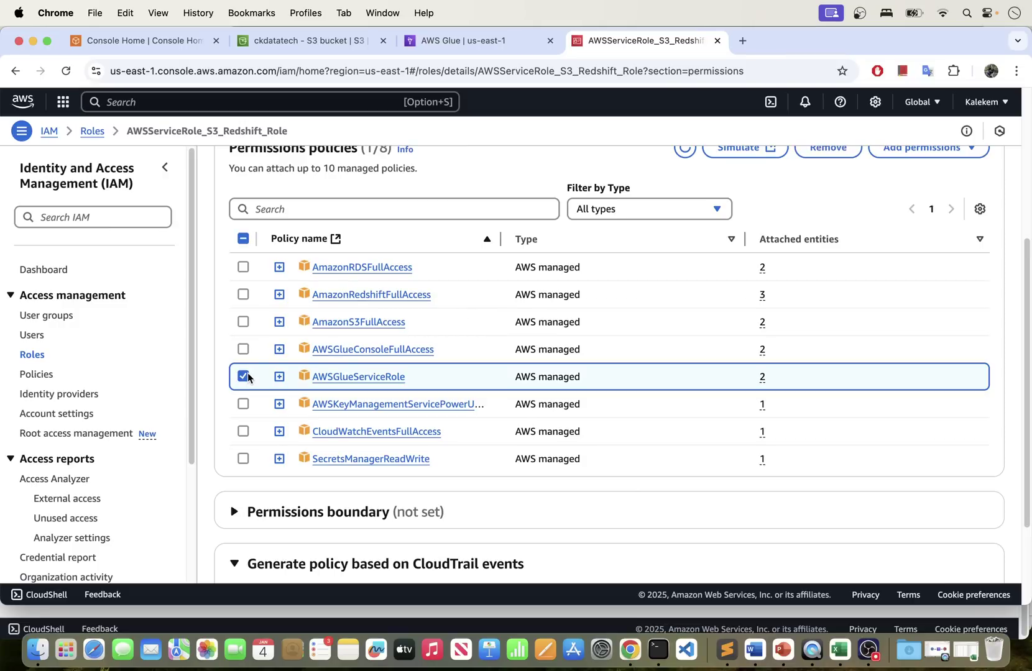
pyautogui.click(243, 323)
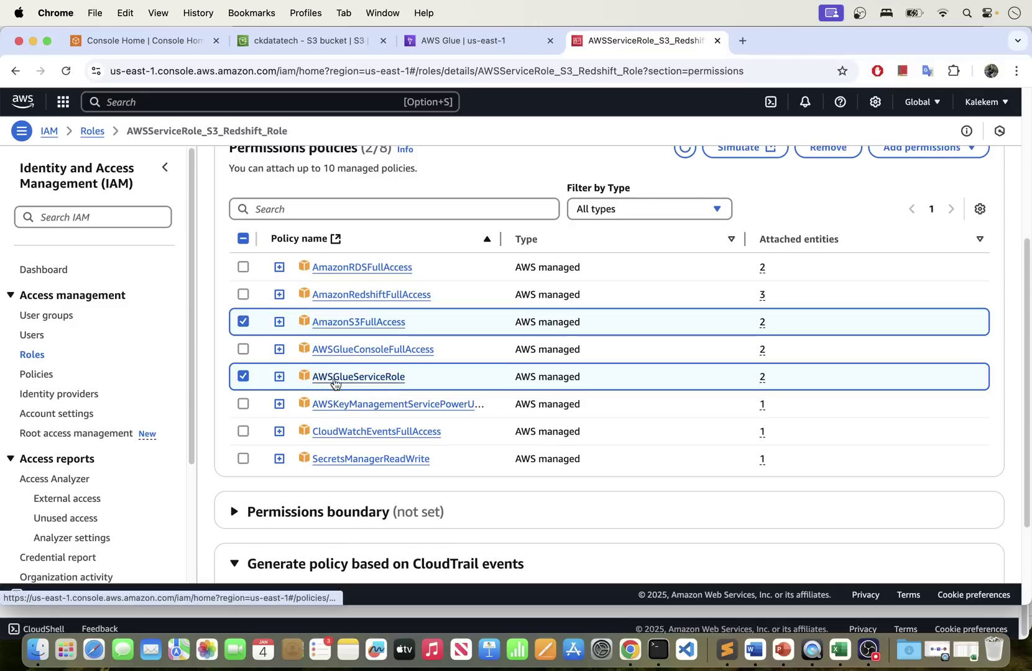
pyautogui.click(243, 322)
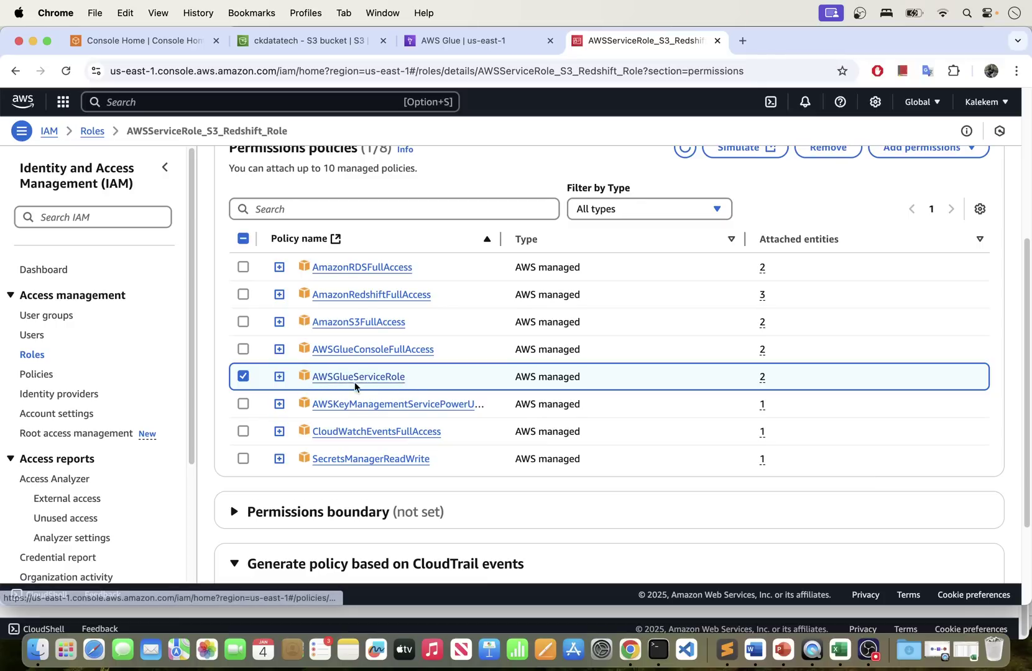
pyautogui.click(243, 322)
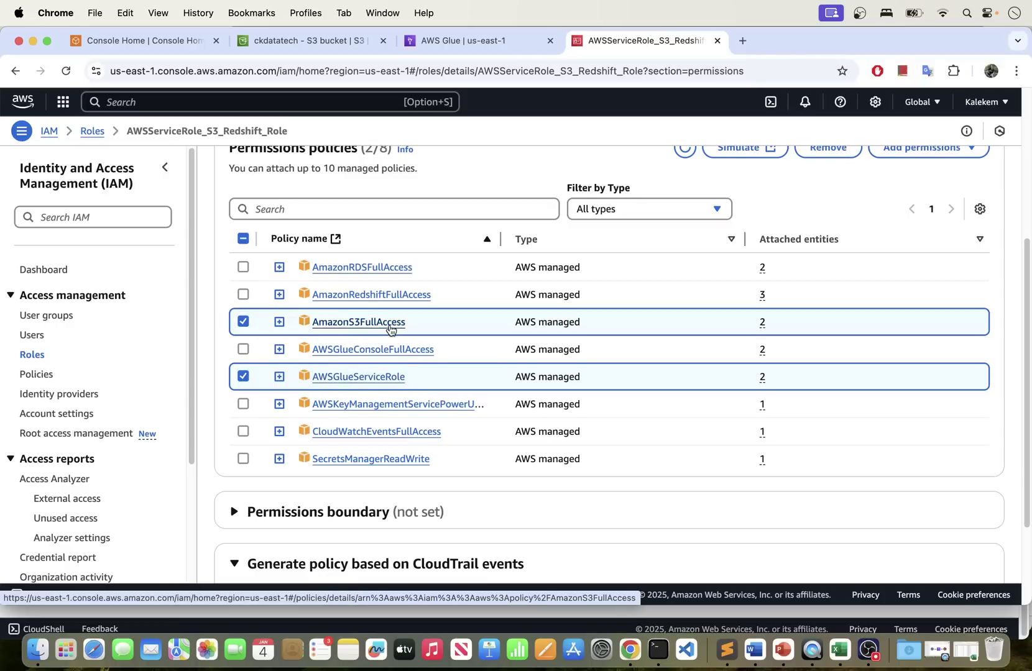
pyautogui.scroll(-1, 362, 389)
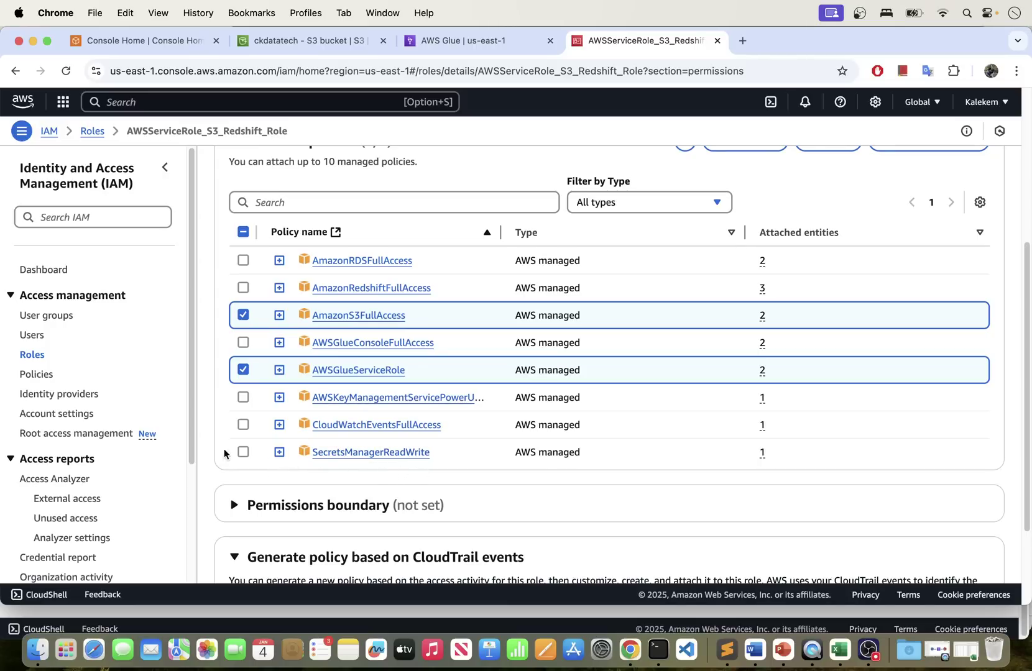
pyautogui.click(242, 317)
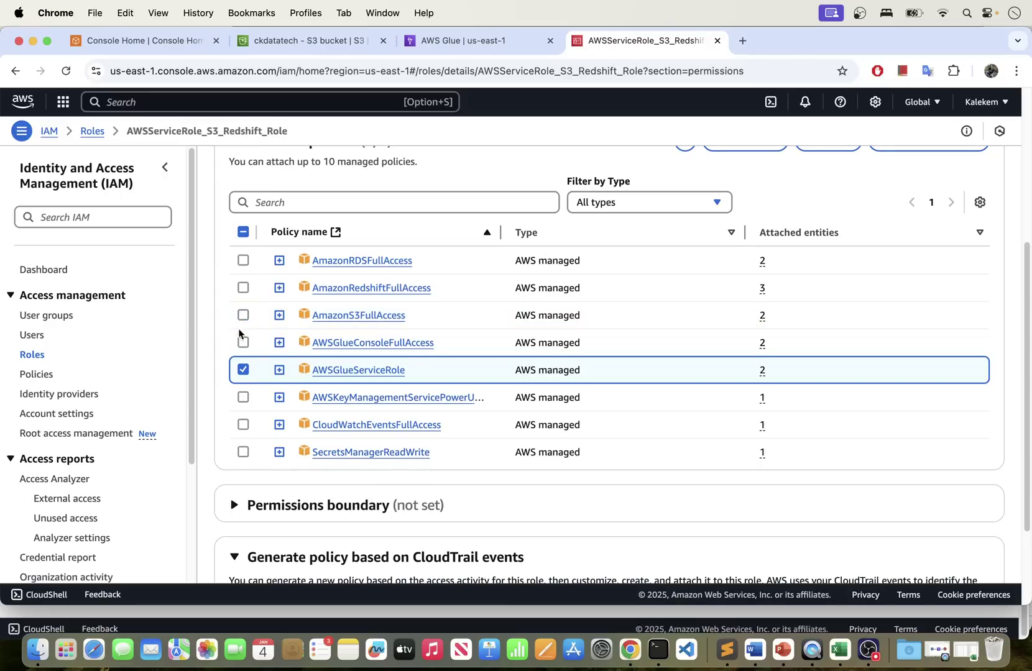
pyautogui.click(244, 370)
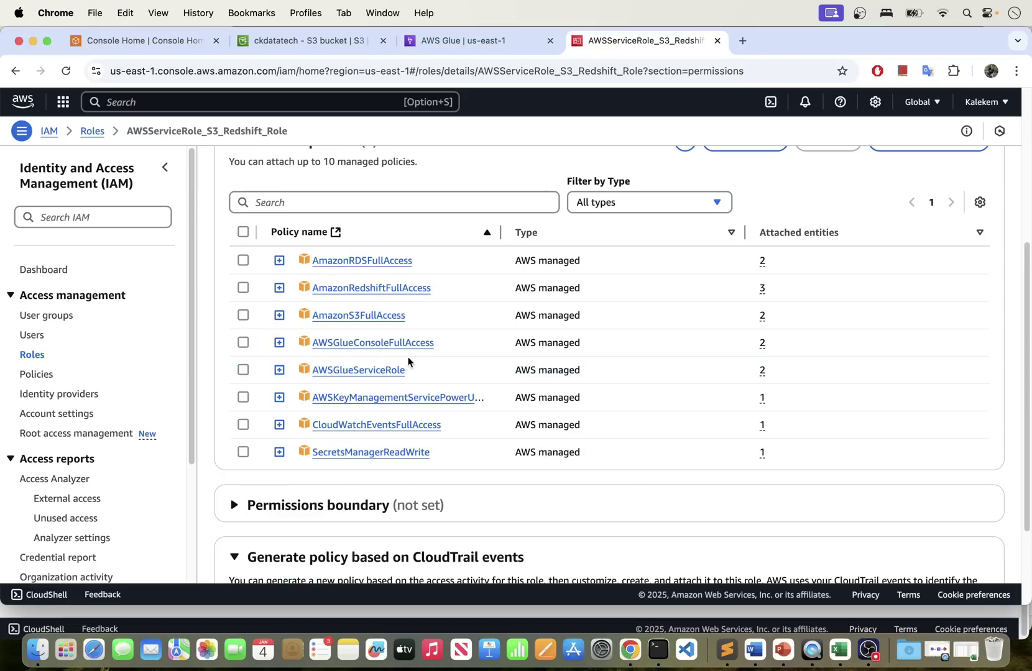
# - Examine the role's trust relationships and highlight the service principal in the trust policy
pyautogui.scroll(3, 448, 357)
pyautogui.scroll(3, 448, 355)
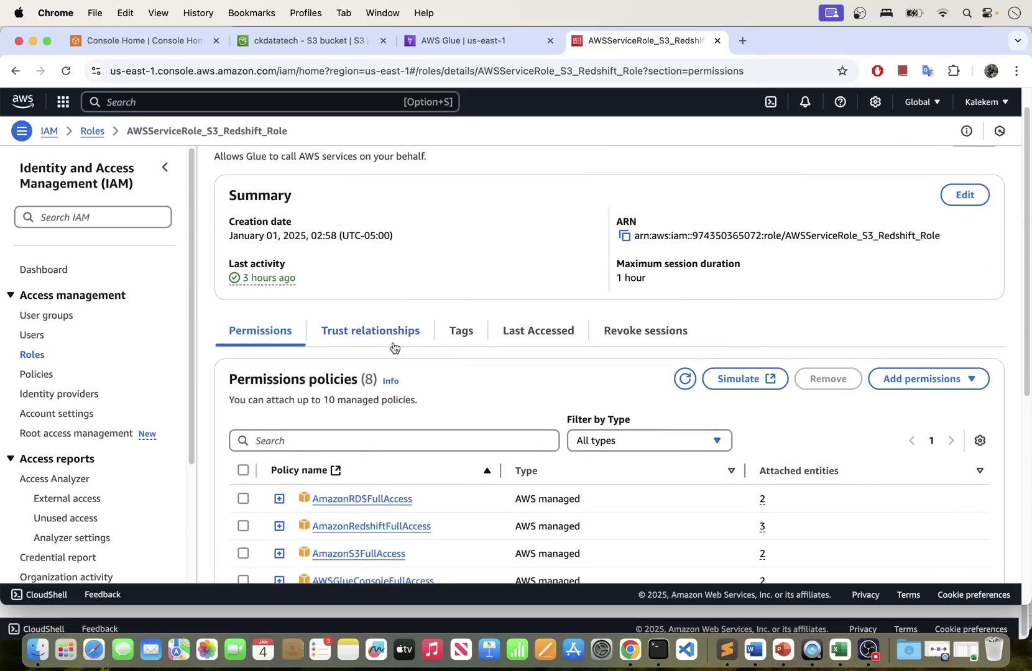
pyautogui.click(381, 331)
pyautogui.scroll(-1, 396, 385)
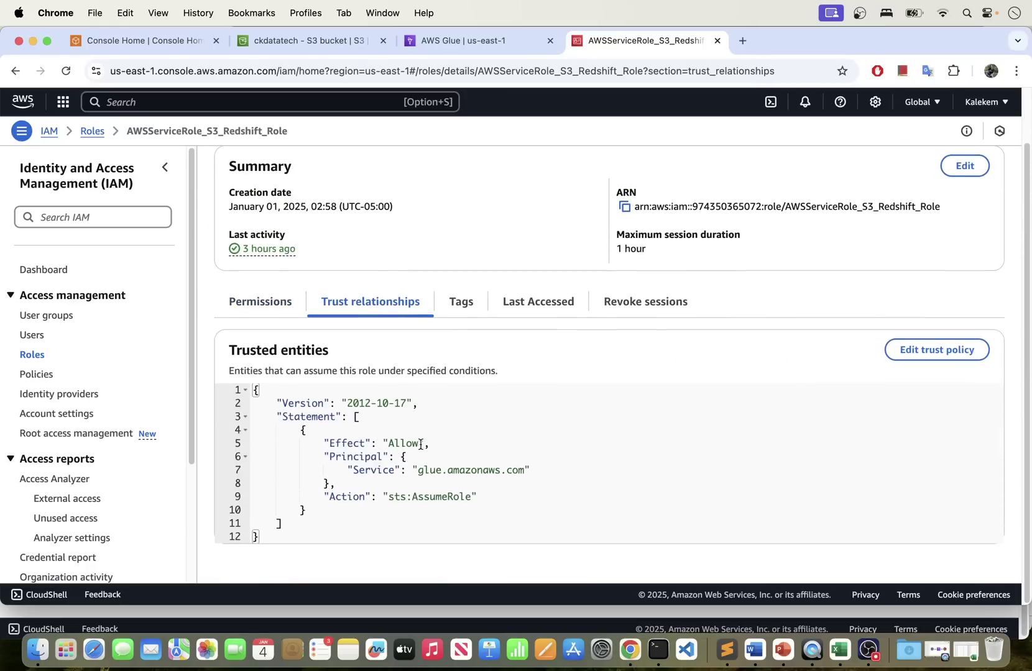
pyautogui.moveTo(418, 471); pyautogui.dragTo(548, 466)
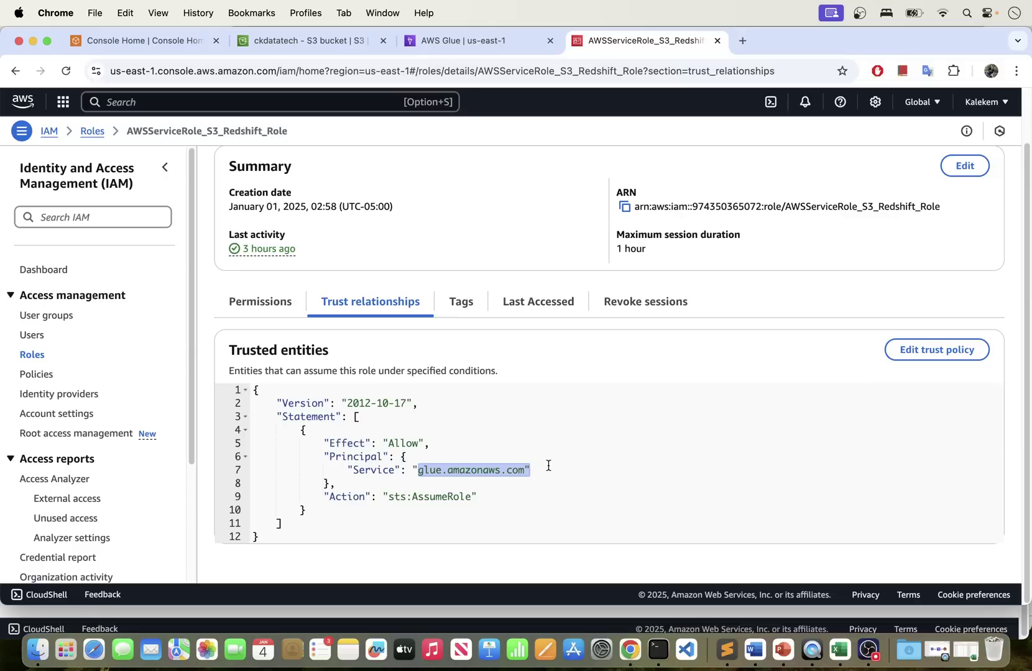
# - Highlight the glue.amazonaws.com service principal in the trust policy again, and return to the list of IAM roles
pyautogui.click(426, 467)
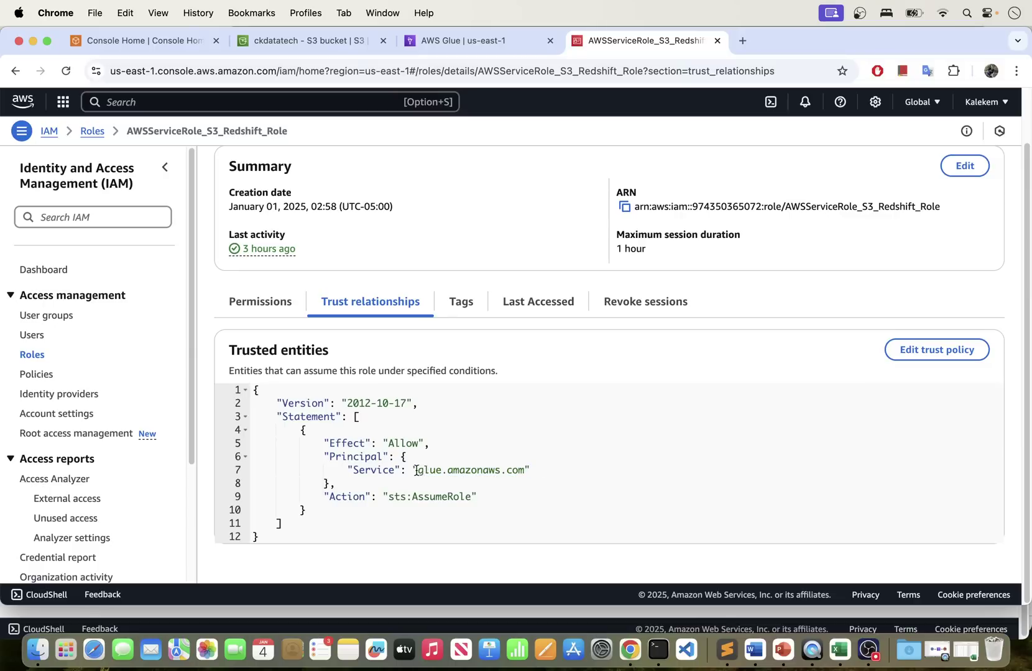
pyautogui.moveTo(416, 470); pyautogui.dragTo(527, 468)
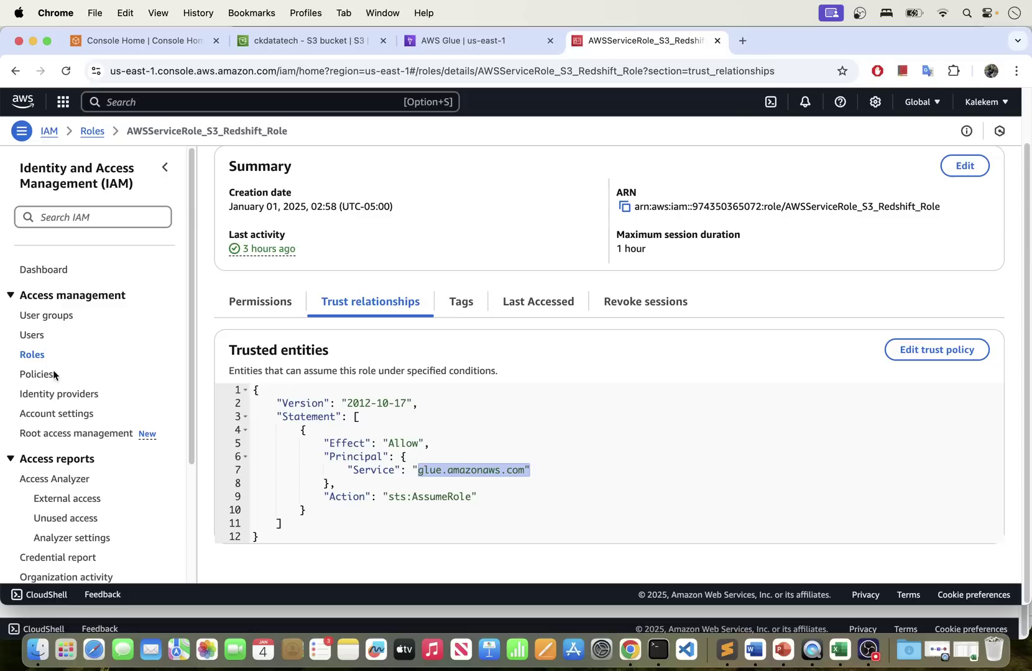
pyautogui.click(33, 356)
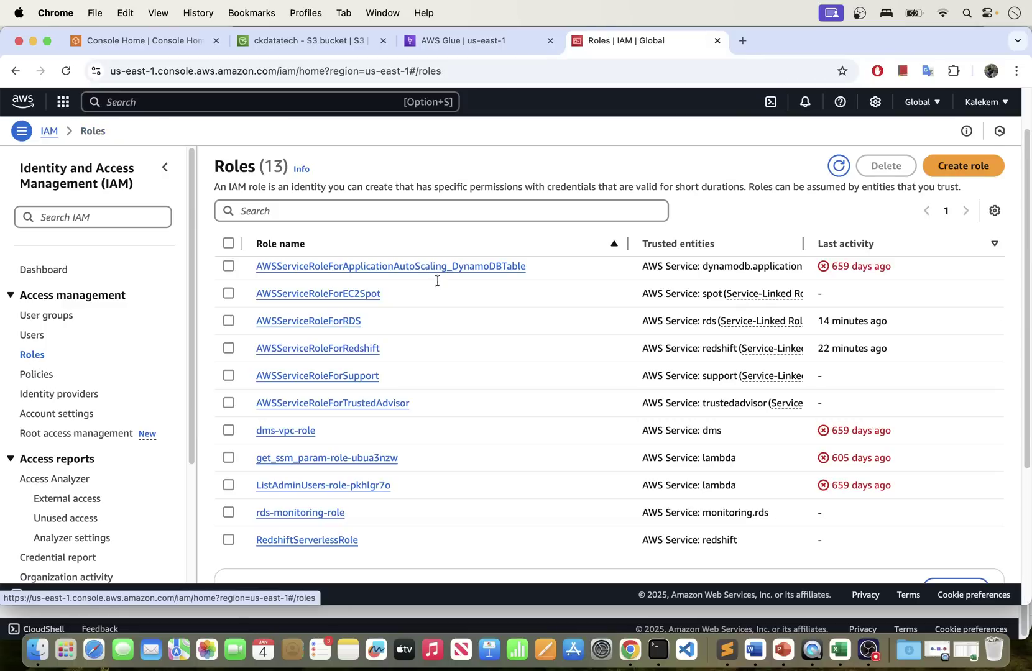
pyautogui.click(964, 166)
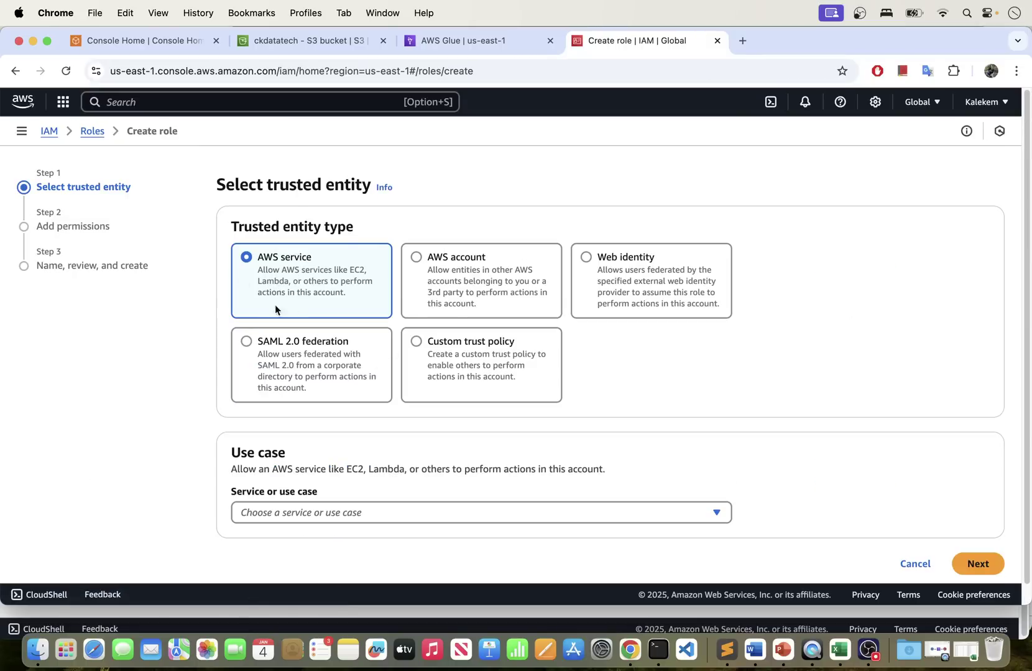
pyautogui.click(311, 511)
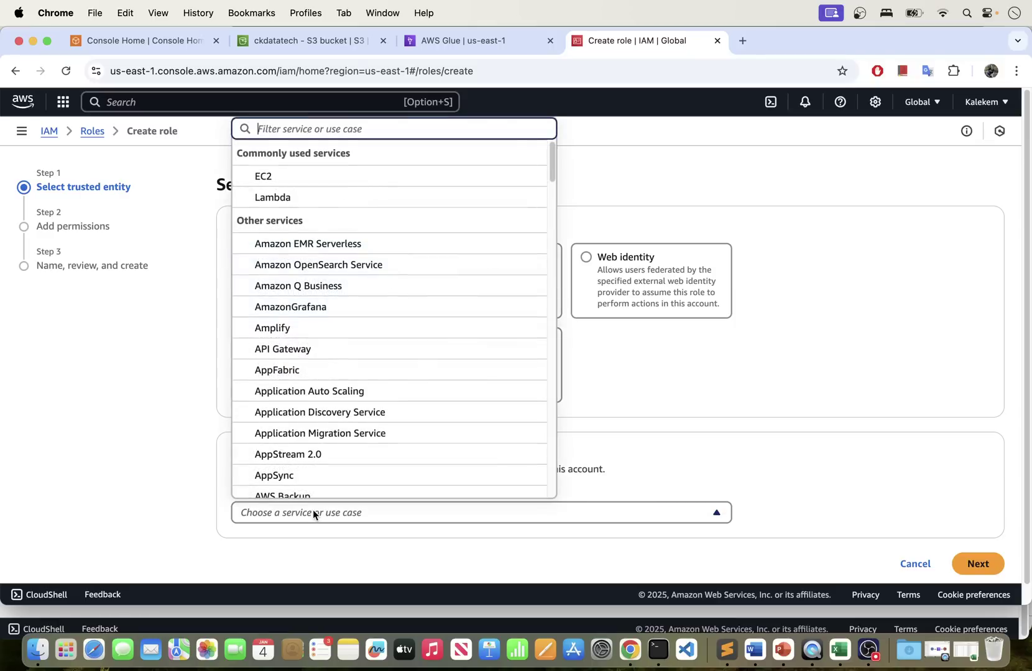
pyautogui.write('glue')
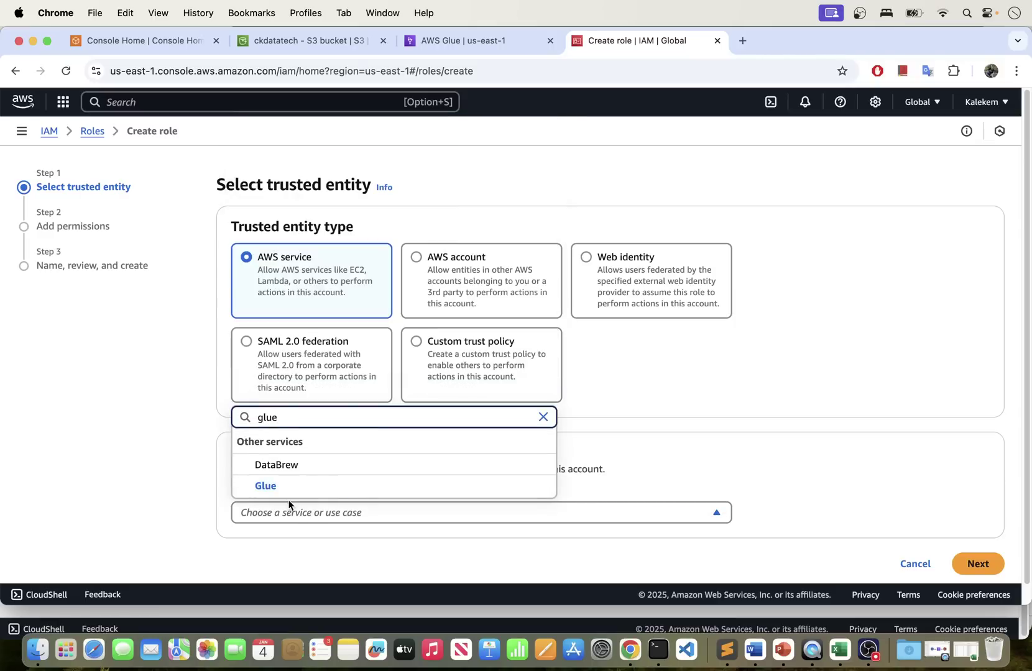
pyautogui.click(675, 411)
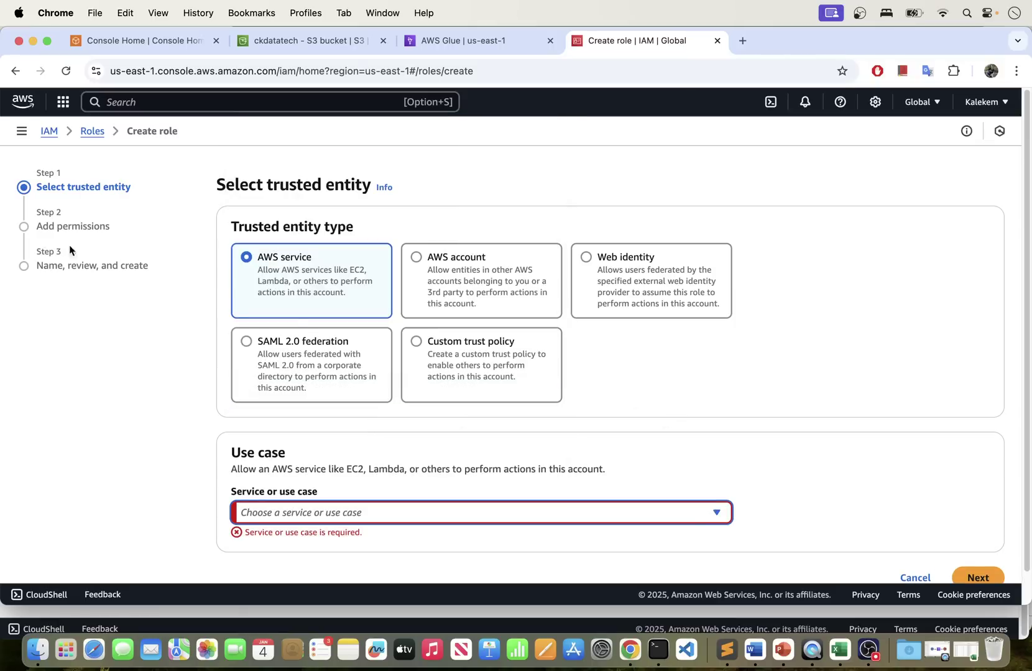
pyautogui.click(92, 131)
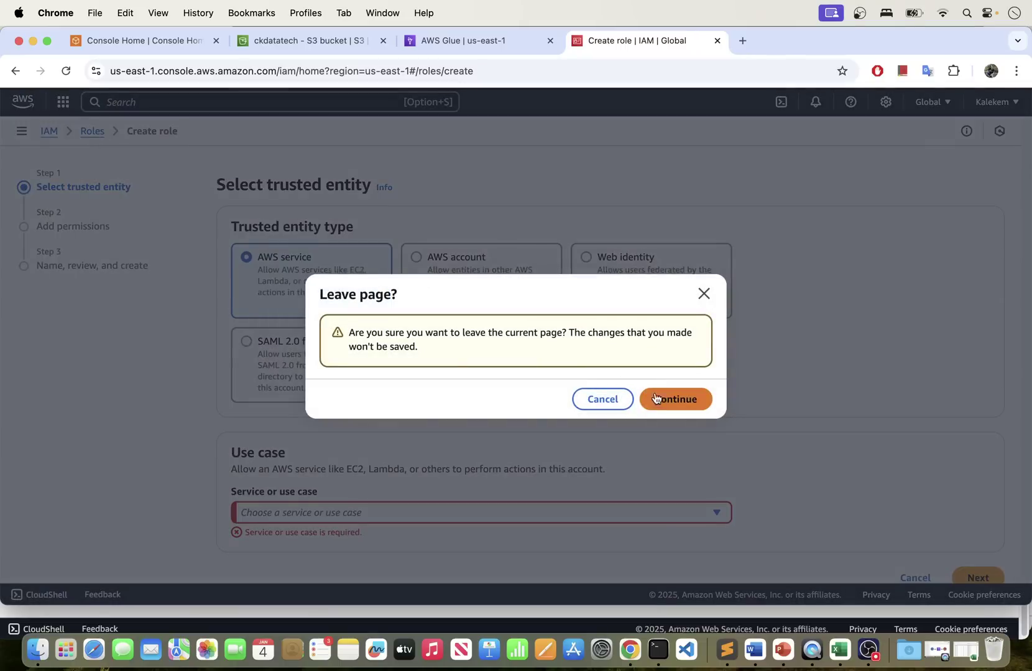
pyautogui.click(602, 399)
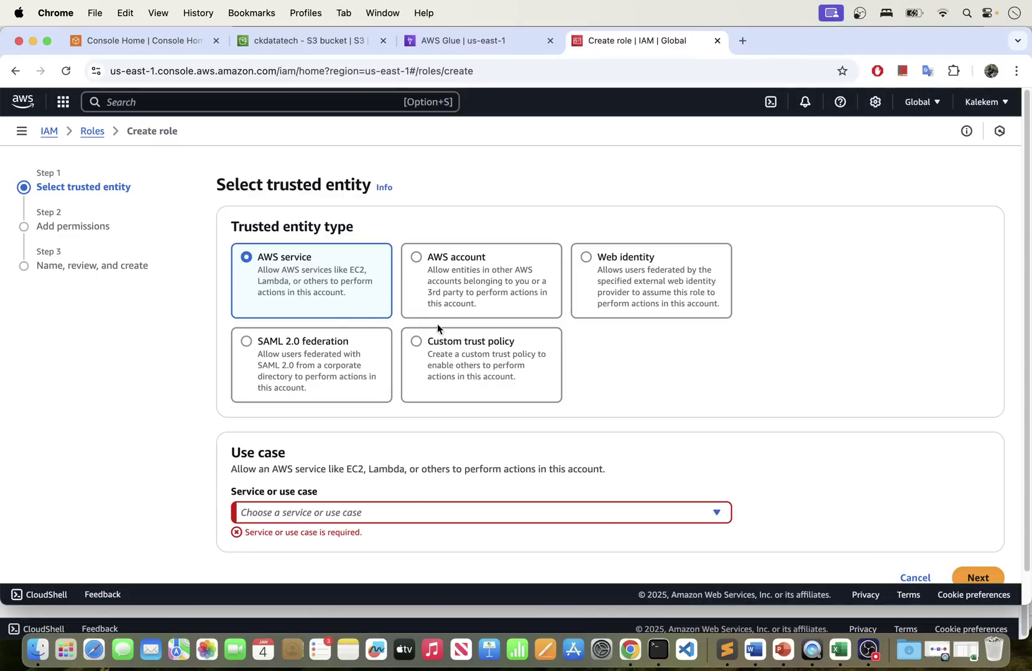
pyautogui.click(92, 131)
pyautogui.click(664, 399)
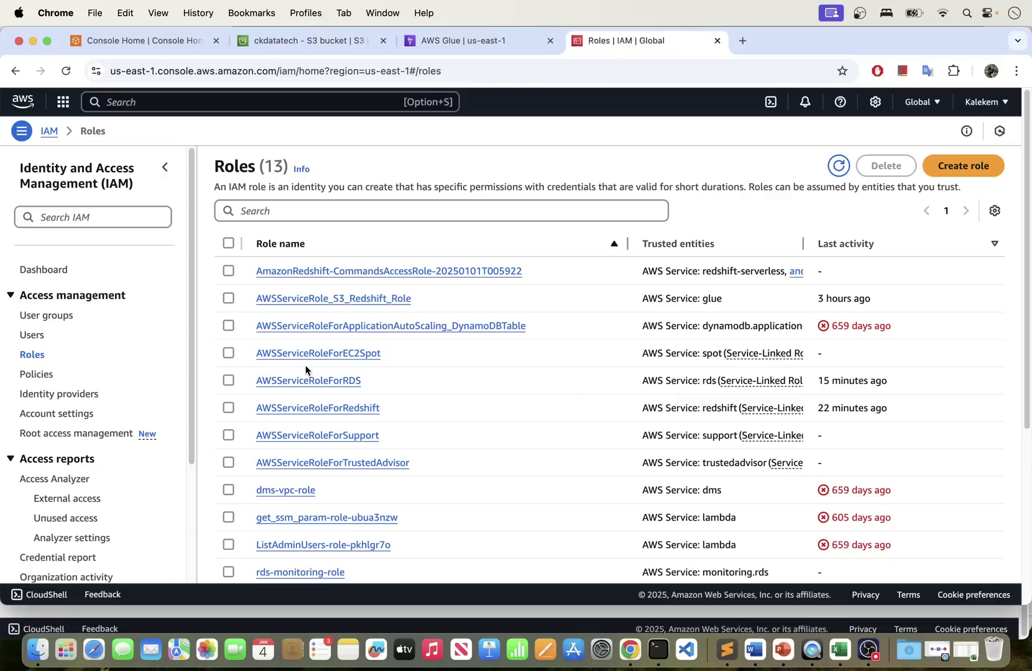
# - Reopen the AWSServiceRole_S3_Redshift_Role details and look through its summary and attached permissions policies
pyautogui.click(320, 299)
pyautogui.scroll(-5, 417, 456)
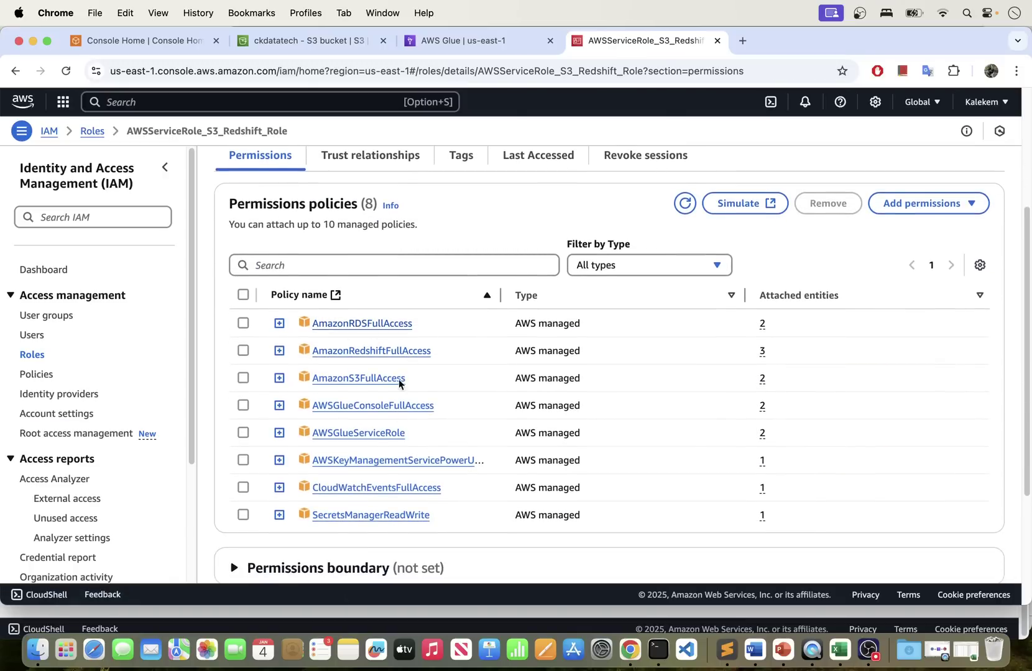
pyautogui.scroll(5, 373, 439)
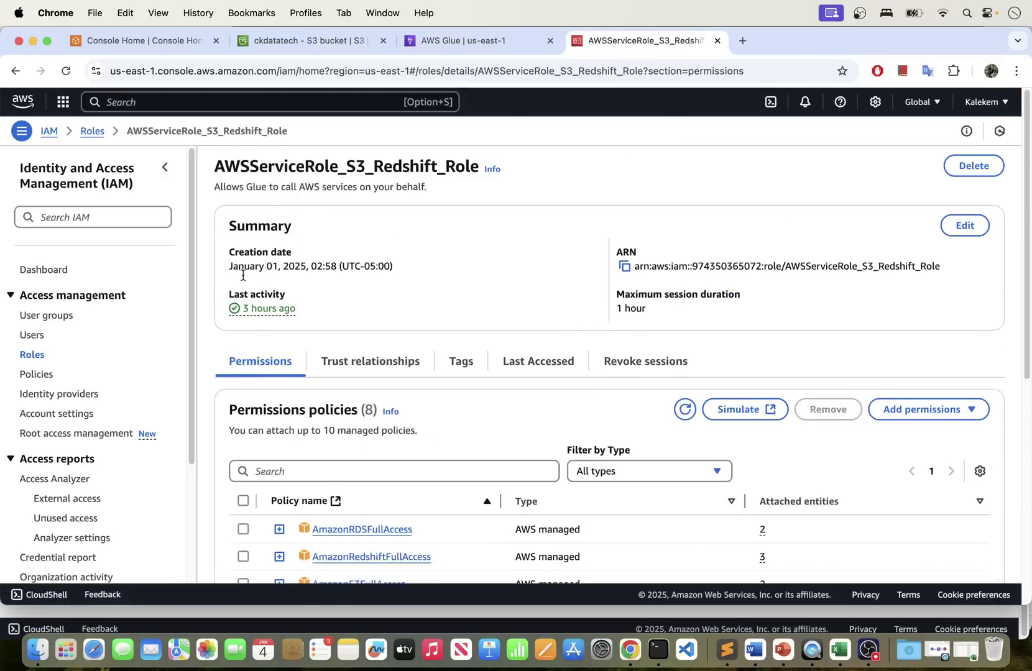
pyautogui.scroll(-5, 352, 446)
# - Return to the Glue crawler setup, refresh the available IAM roles and reselect AWSServiceRole_S3_Redshift_Role as the existing role
pyautogui.click(332, 43)
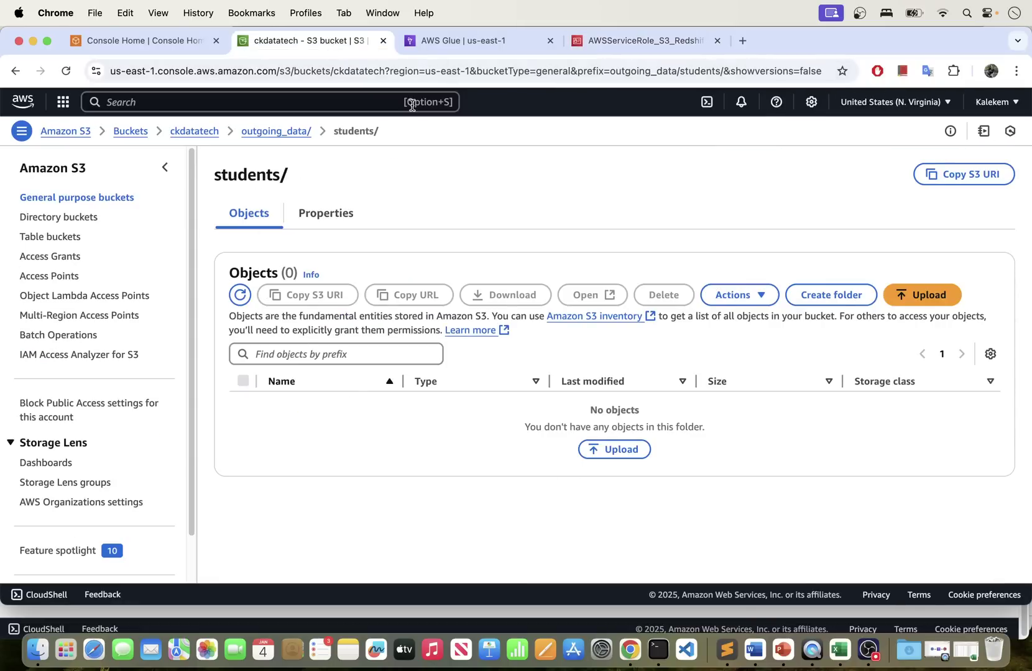
pyautogui.click(516, 41)
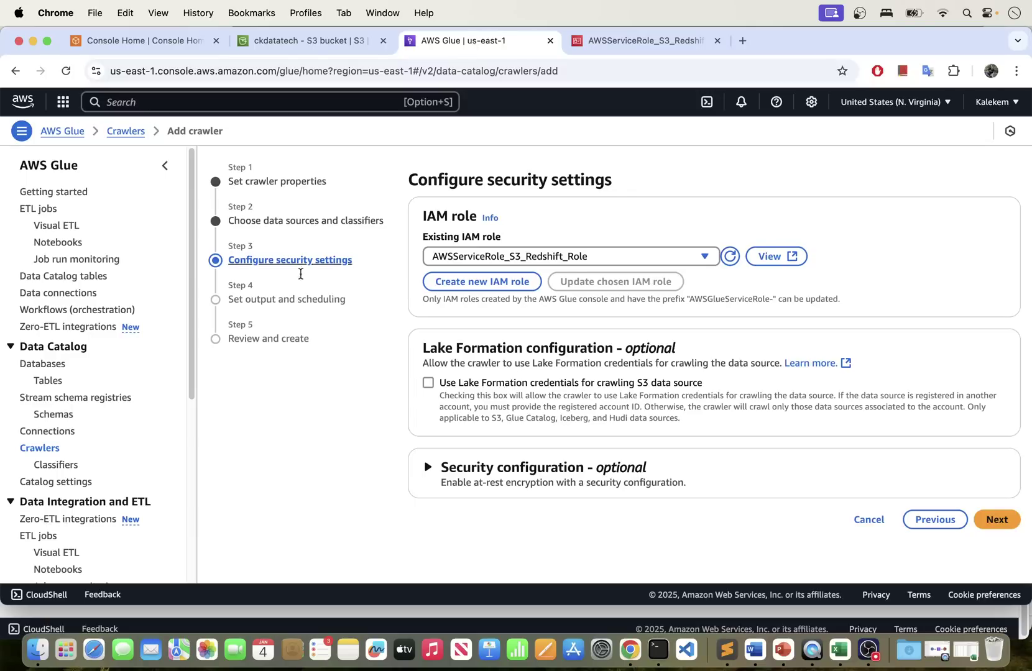
pyautogui.click(729, 256)
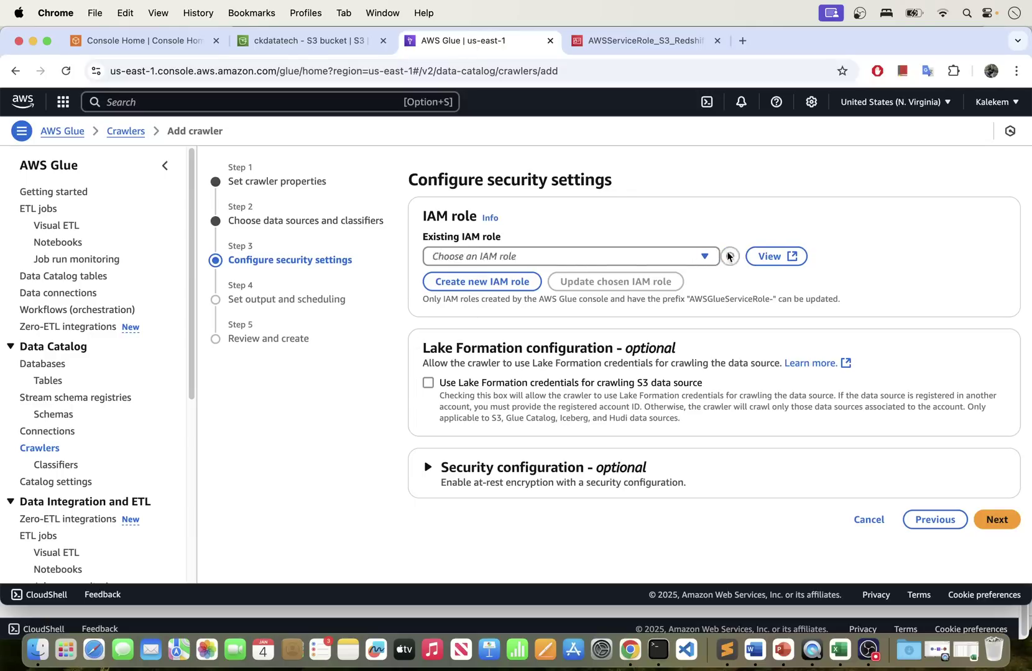
pyautogui.click(678, 260)
pyautogui.click(780, 301)
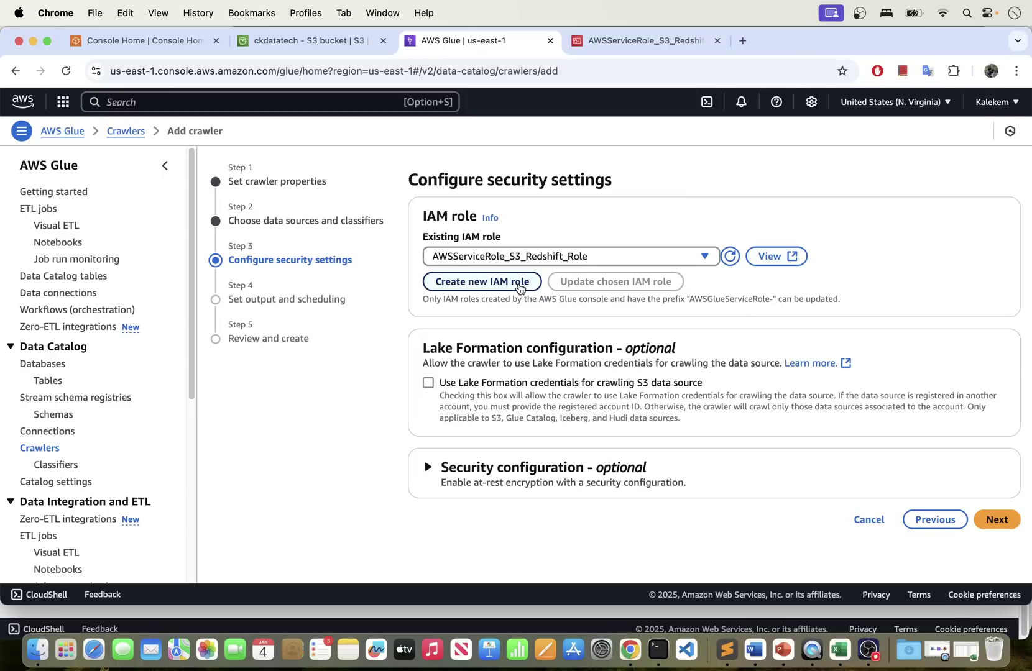
# - Open policy attachment for AWSServiceRole_S3_Redshift_Role in IAM, search the other permissions policies for s3 and look through the matches
pyautogui.click(604, 40)
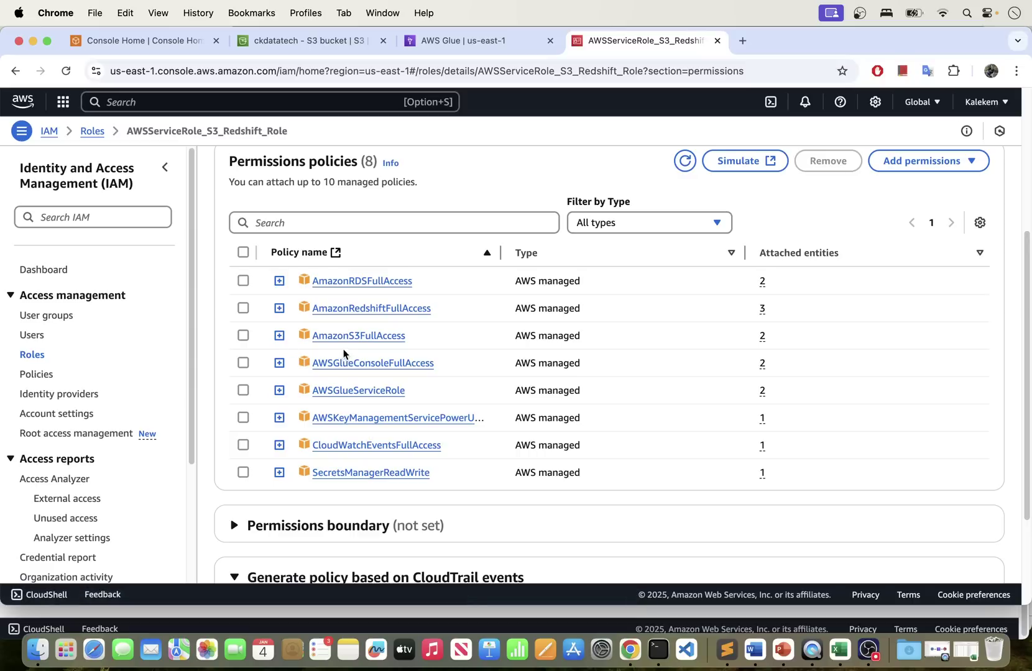
pyautogui.click(945, 161)
pyautogui.click(899, 187)
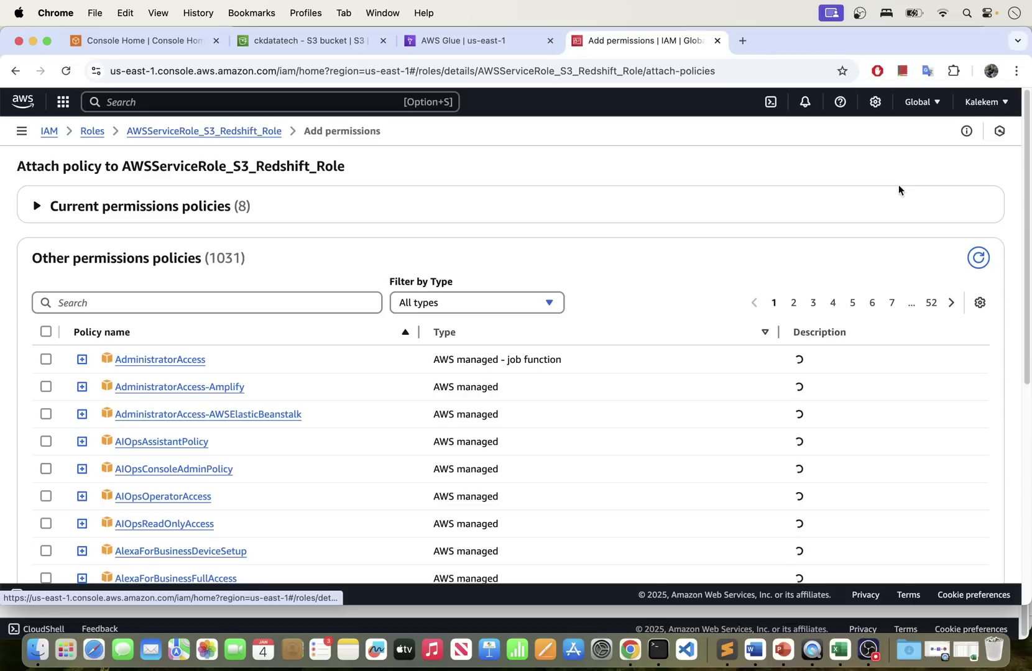
pyautogui.click(130, 301)
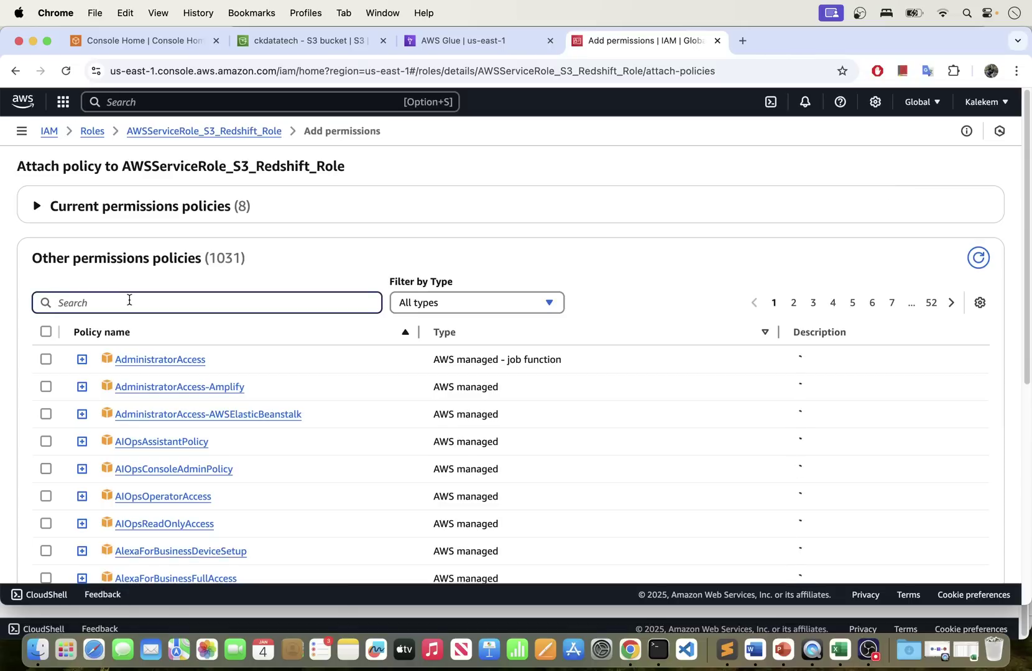
pyautogui.write('s3')
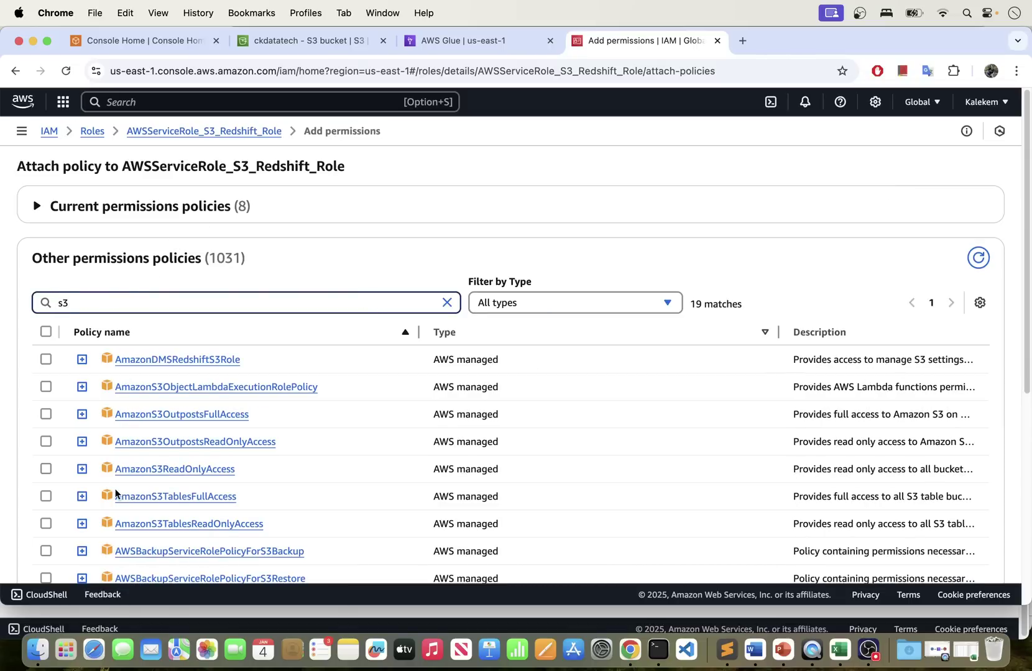
pyautogui.scroll(-1, 115, 491)
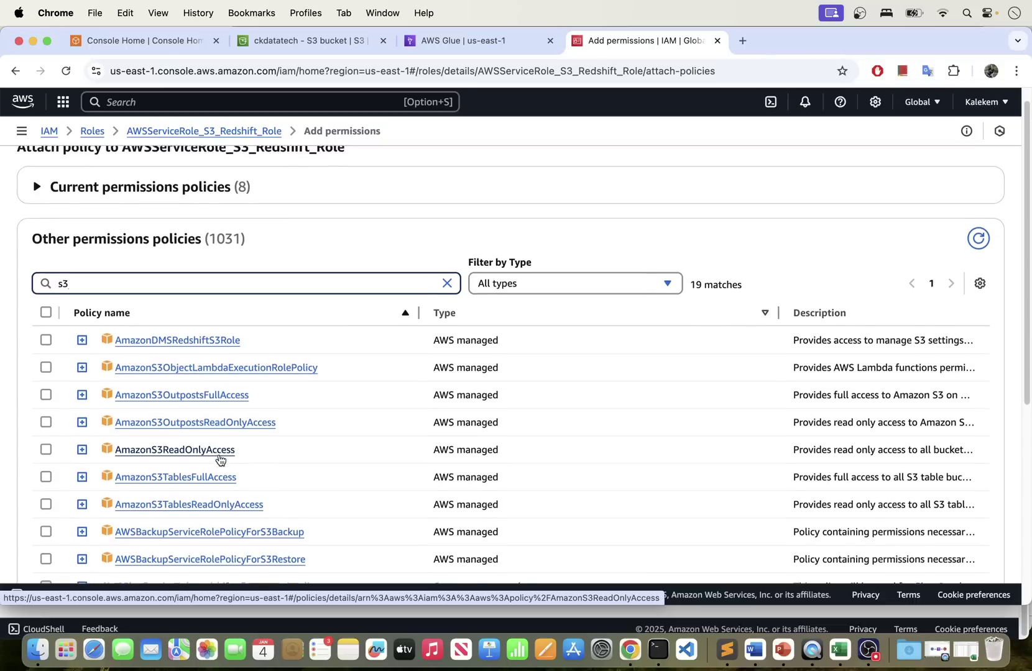
pyautogui.scroll(-1, 211, 459)
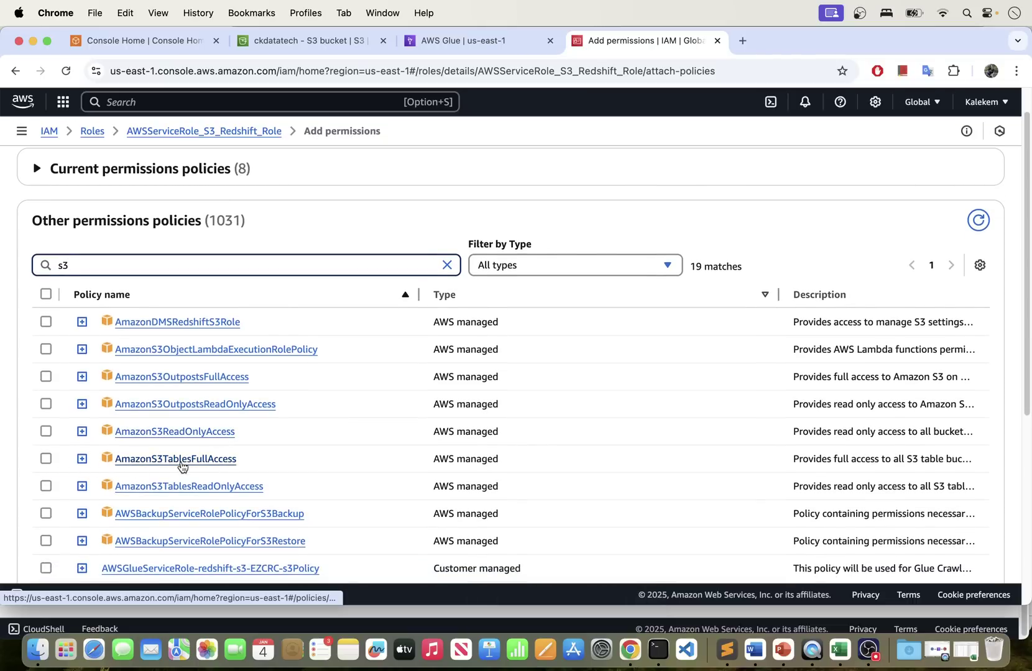
pyautogui.scroll(-10, 181, 468)
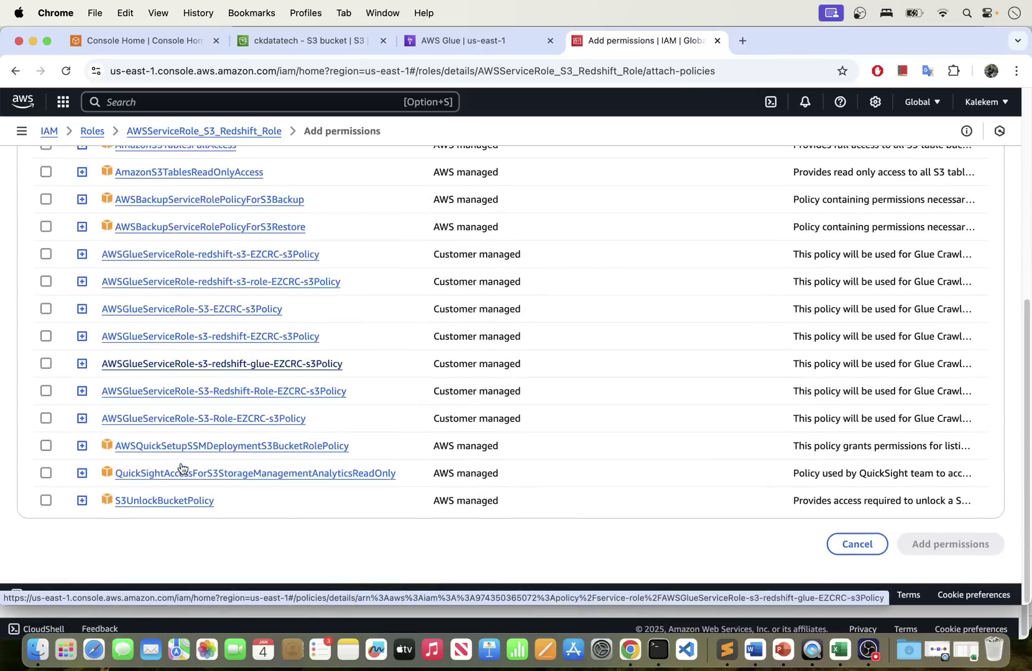
pyautogui.scroll(10, 180, 462)
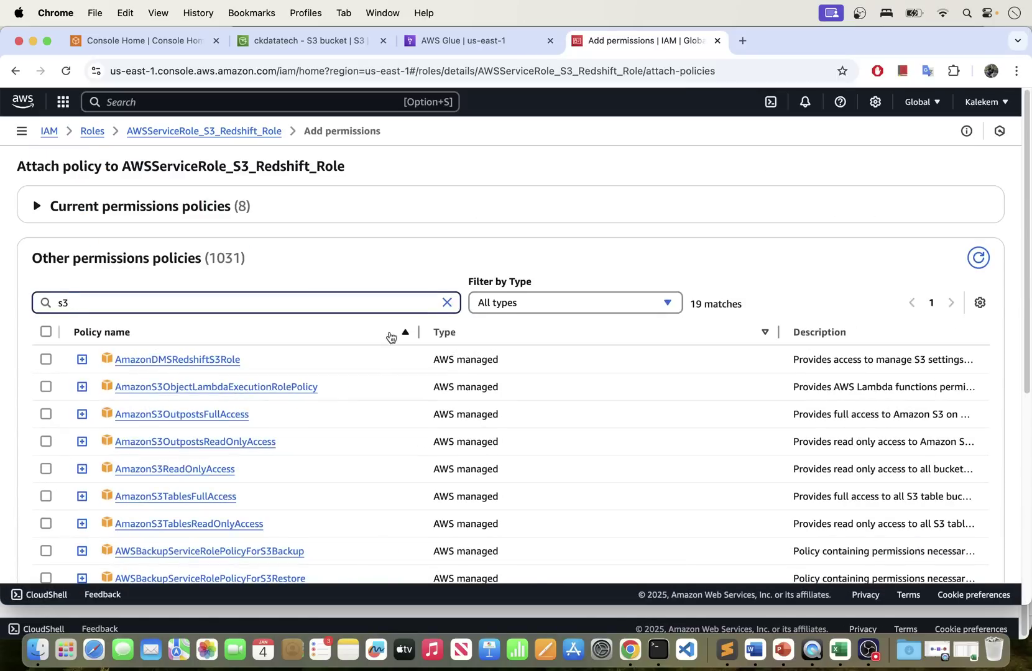
pyautogui.click(45, 470)
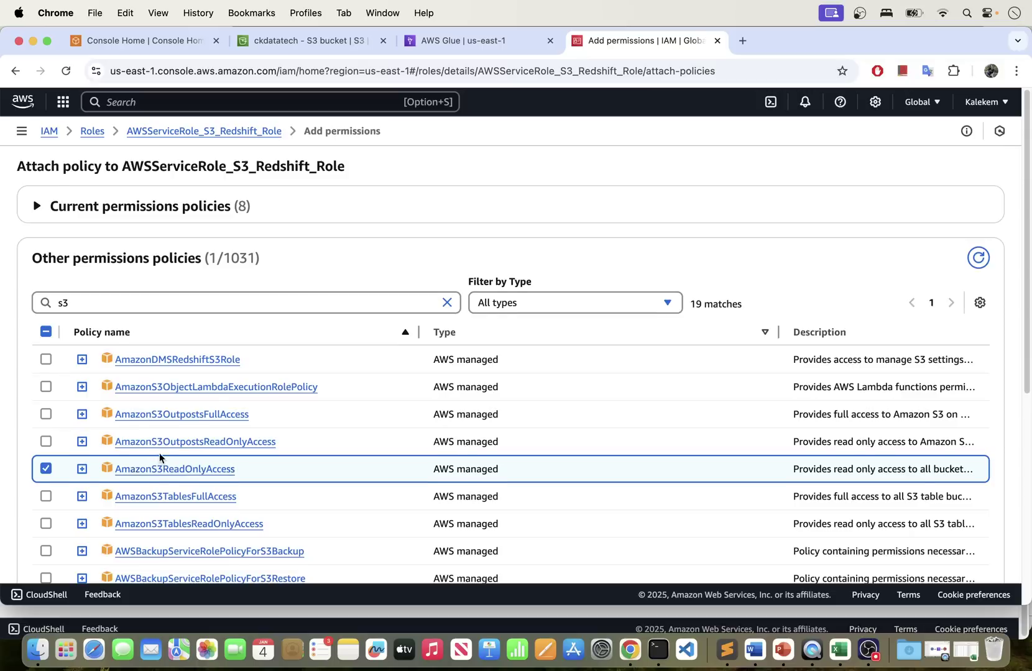
pyautogui.scroll(-10, 167, 463)
pyautogui.click(974, 553)
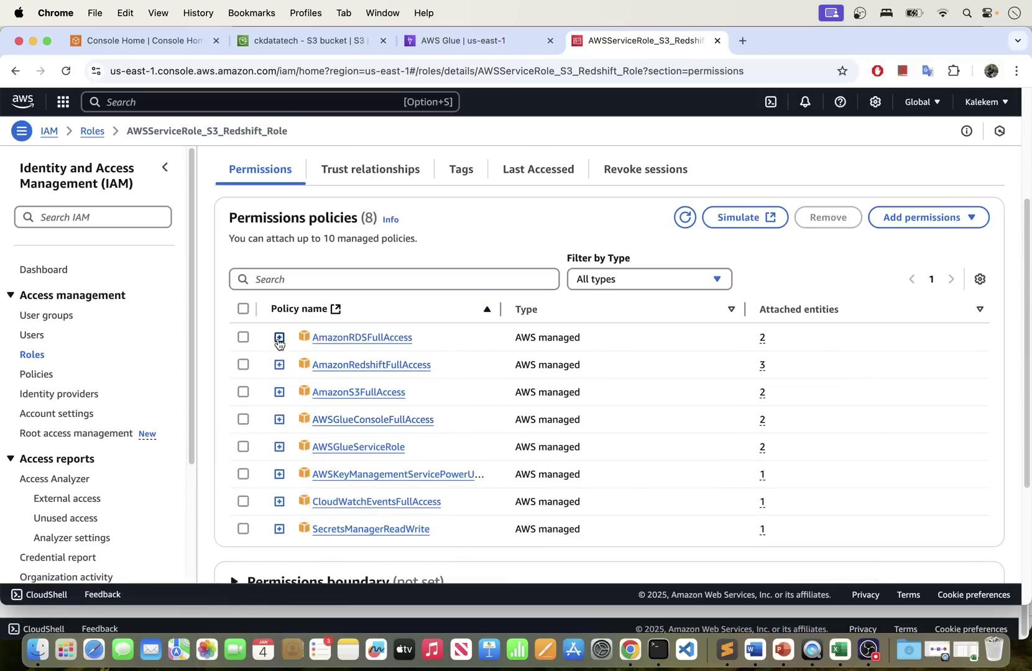
# - Go back to the Glue crawler's security settings and briefly inspect the optional Security configuration section
pyautogui.click(447, 41)
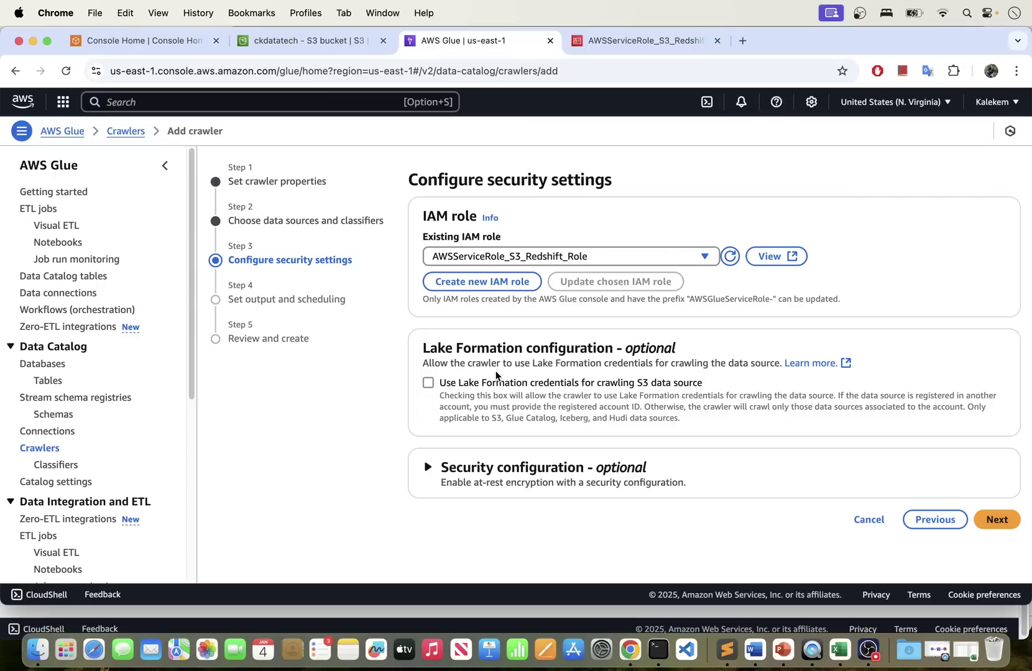
pyautogui.click(437, 470)
pyautogui.click(438, 470)
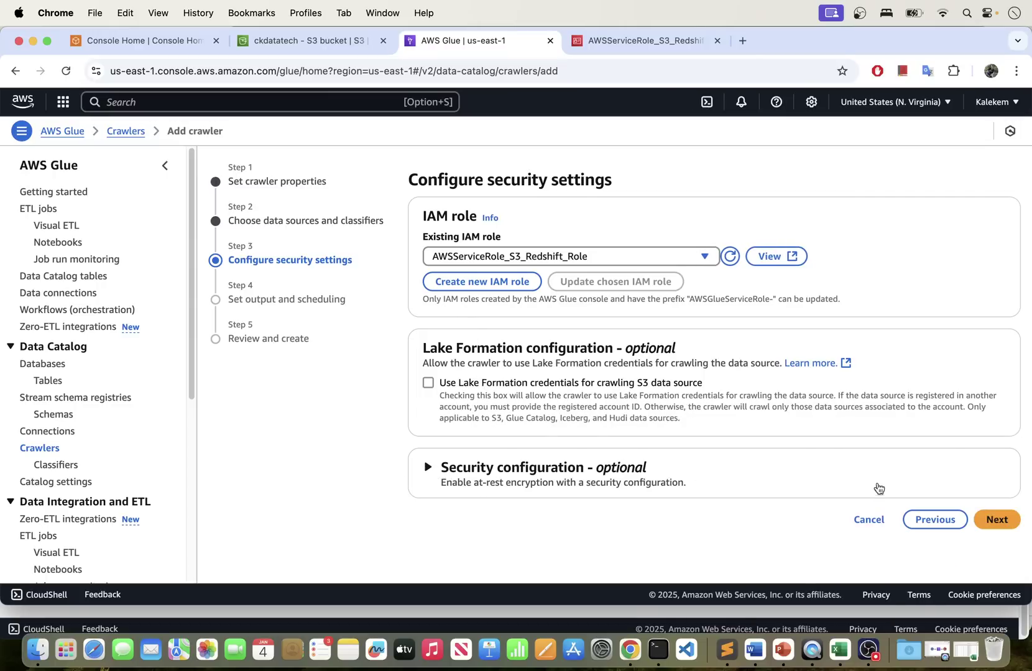
# - Continue to the crawler's output and scheduling settings and choose s3_data as the target database, leaving the table name prefix empty
pyautogui.click(997, 520)
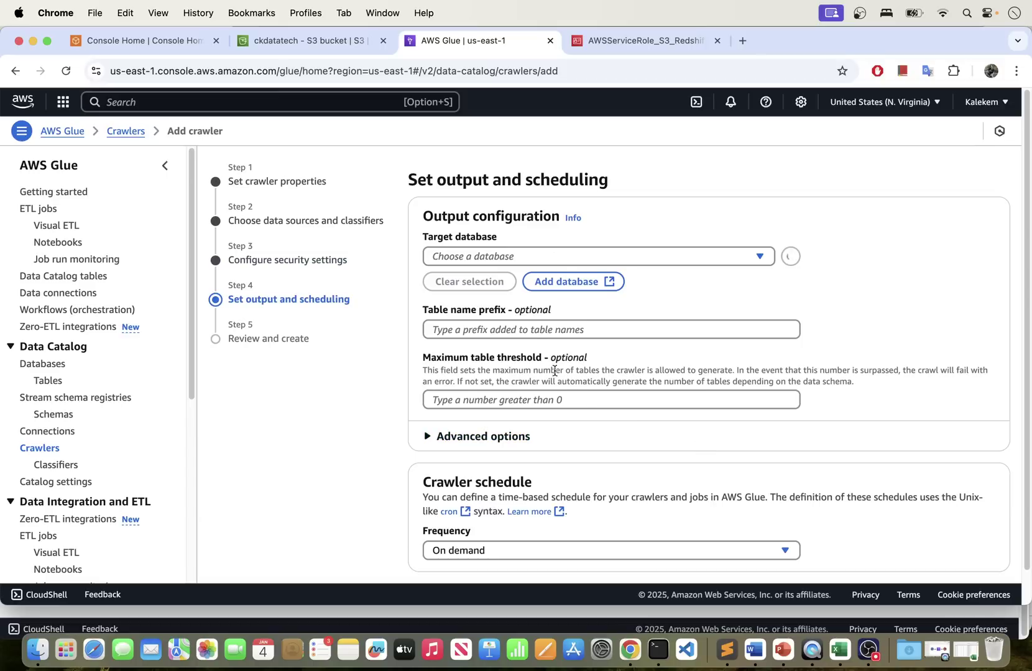
pyautogui.click(482, 255)
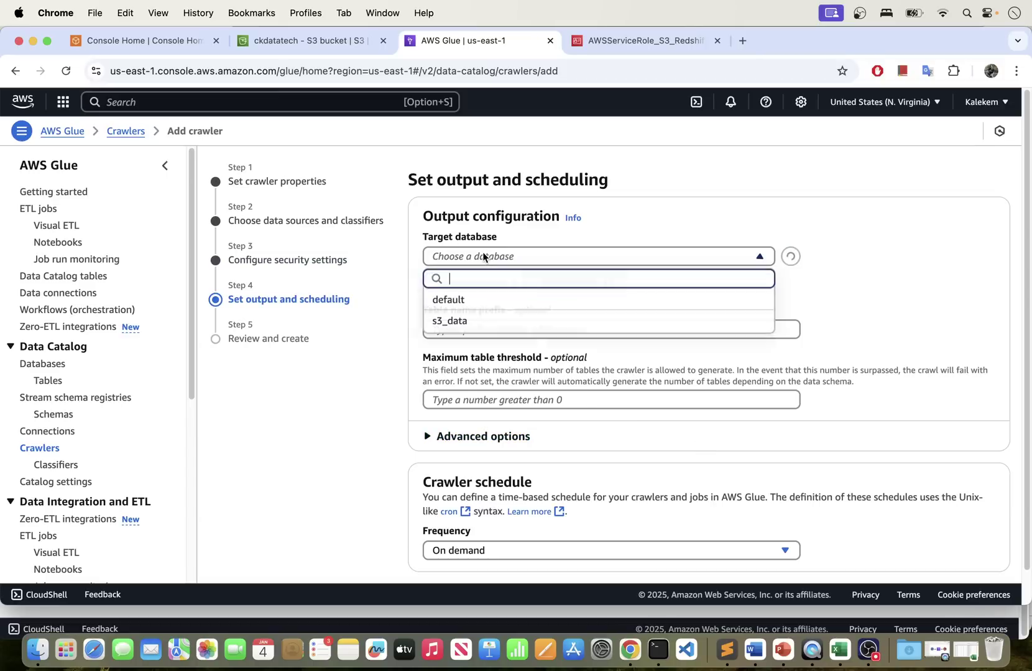
pyautogui.click(457, 323)
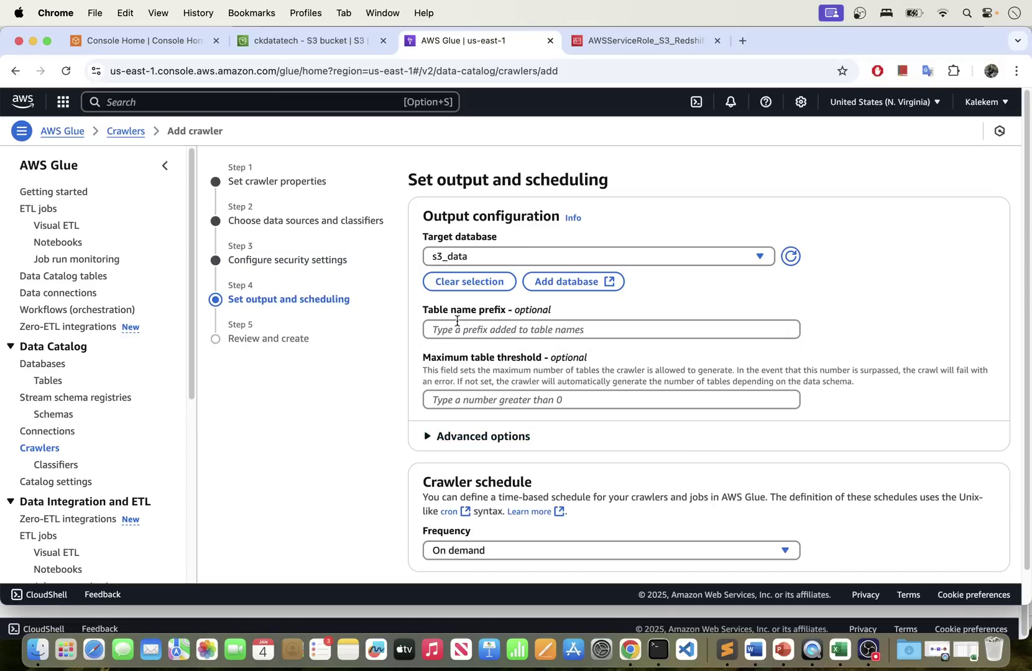
pyautogui.click(575, 330)
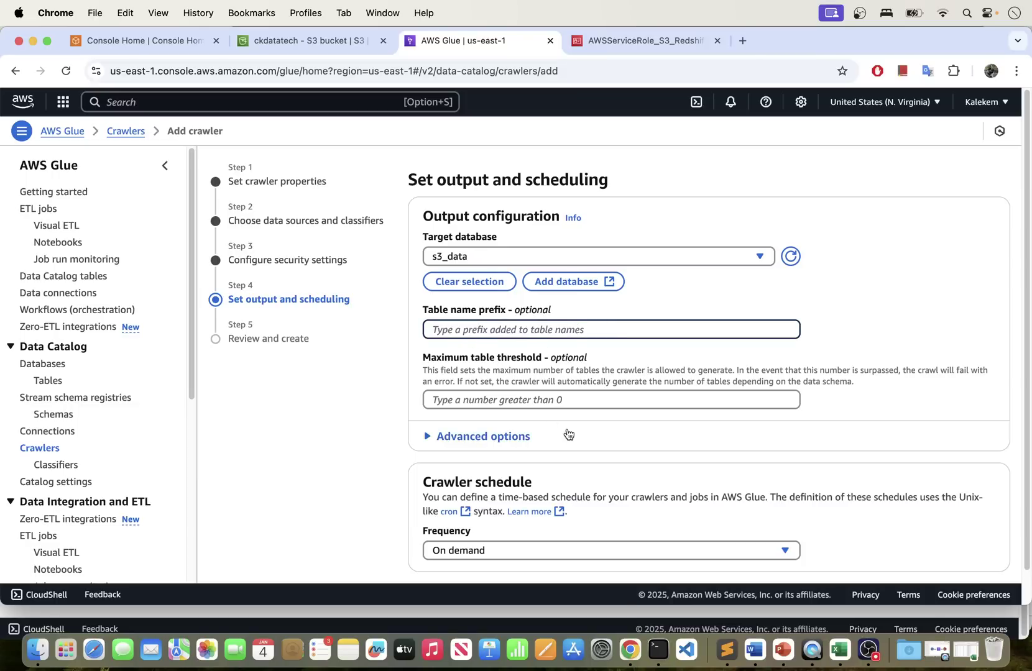
# - Expand the crawler's advanced output options, review the S3 schema grouping and table update settings, and collapse them again
pyautogui.scroll(-2, 615, 444)
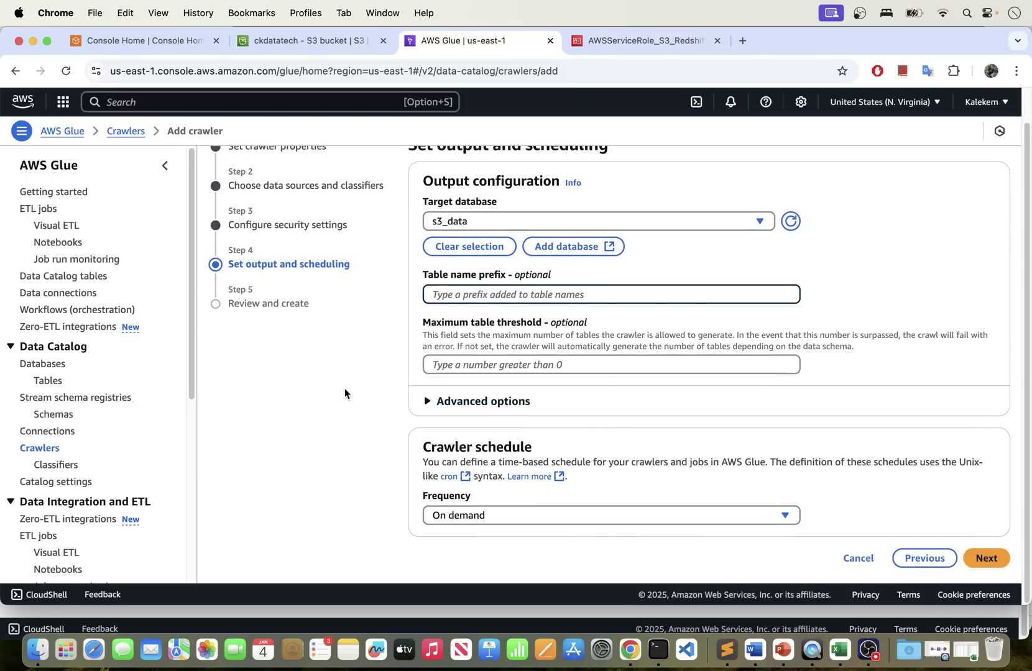
pyautogui.click(435, 402)
pyautogui.scroll(-4, 429, 420)
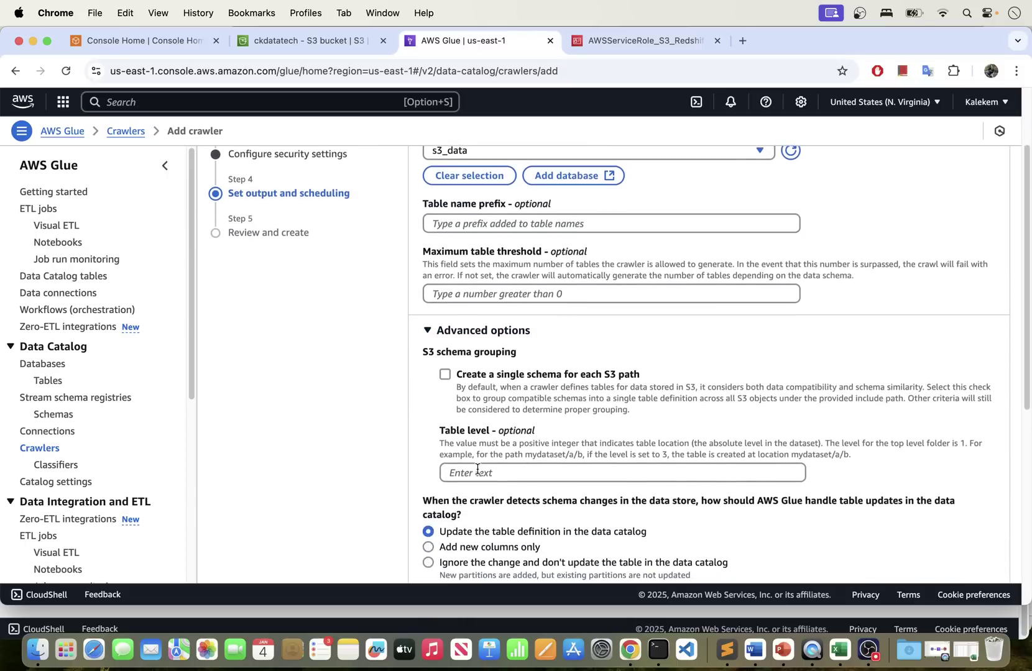
pyautogui.click(428, 329)
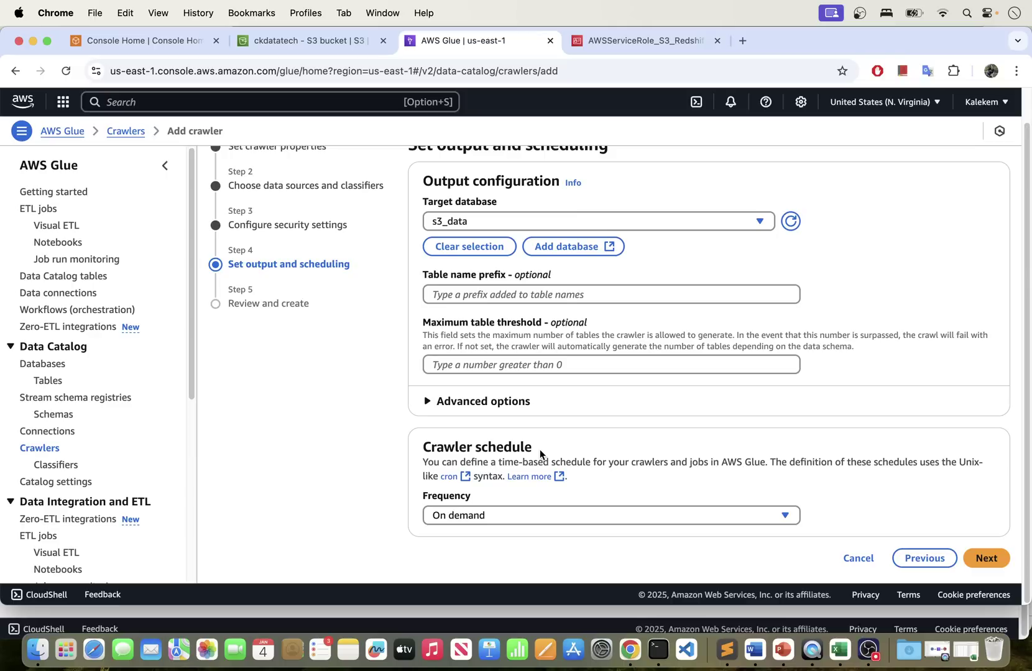
# - Try the Custom (cron expression) frequency for the crawler schedule and return the frequency to On demand
pyautogui.click(571, 514)
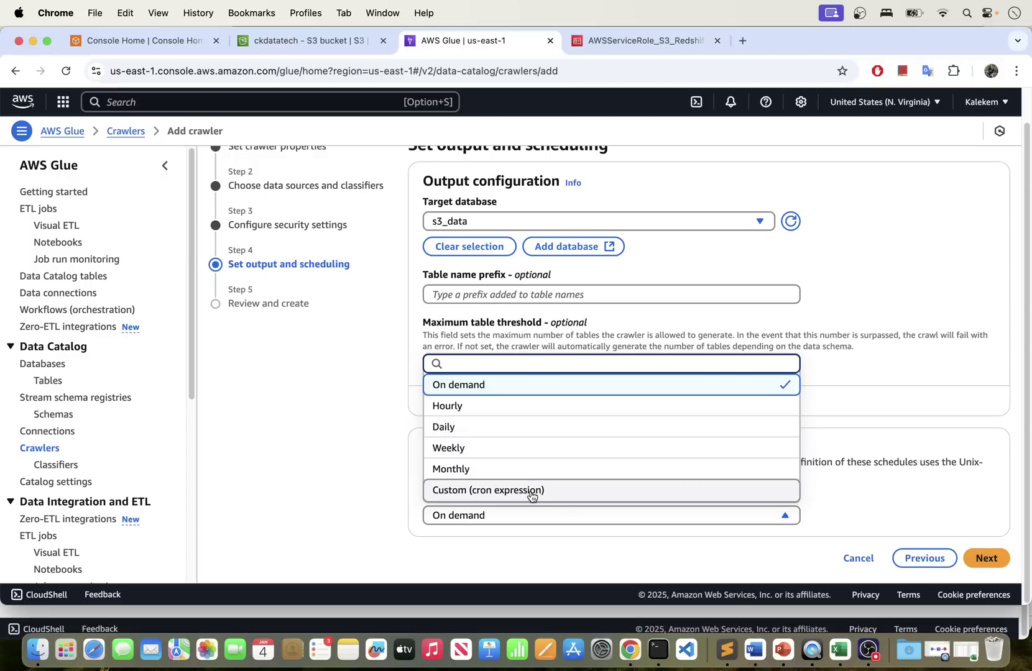
pyautogui.click(488, 496)
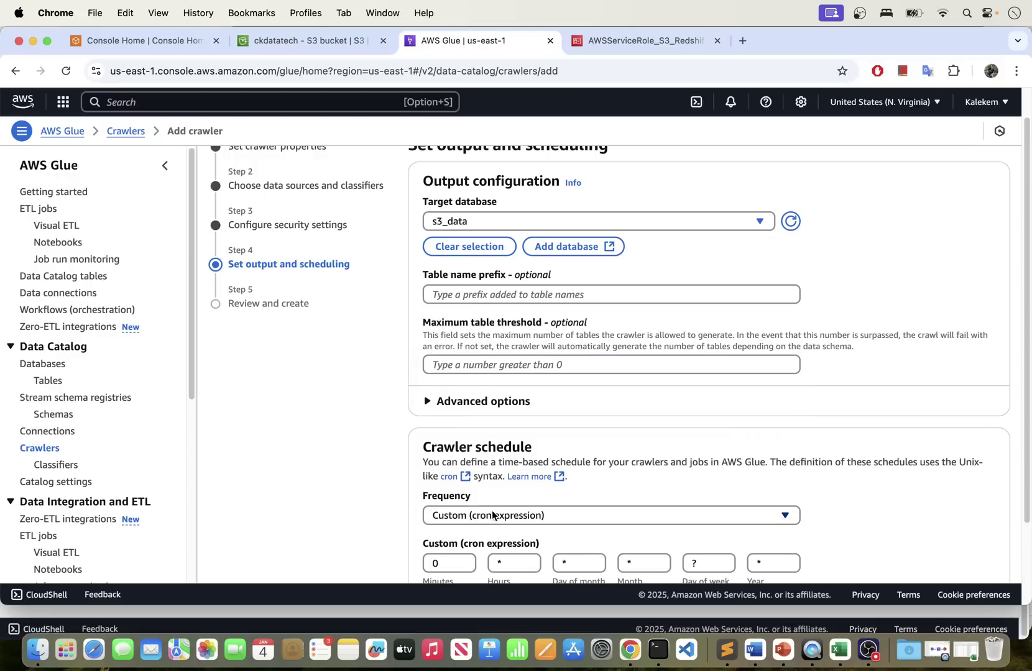
pyautogui.click(494, 516)
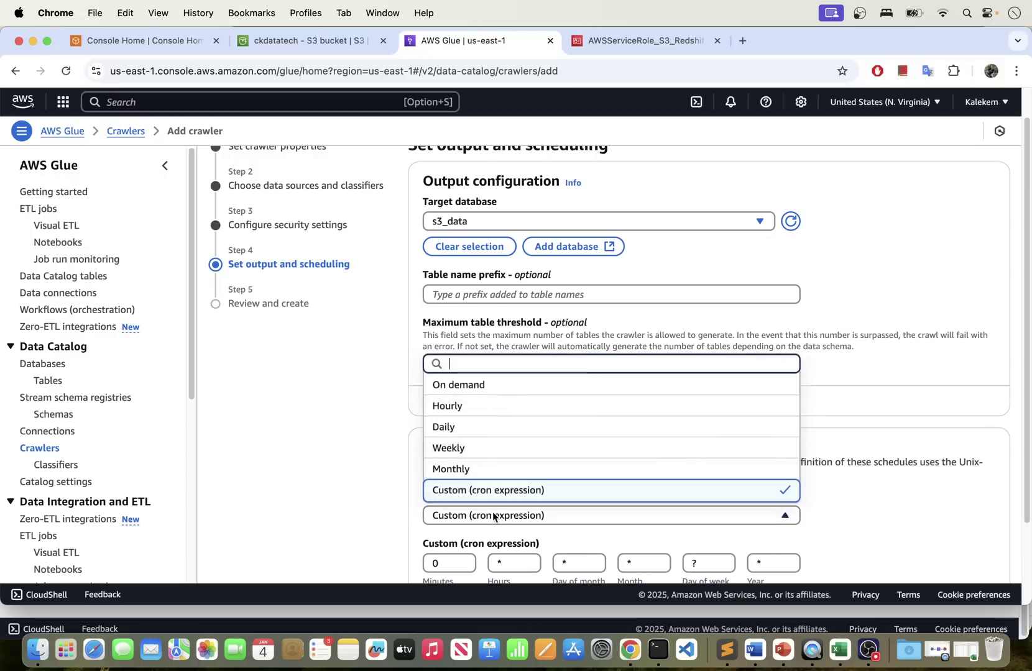
pyautogui.click(452, 385)
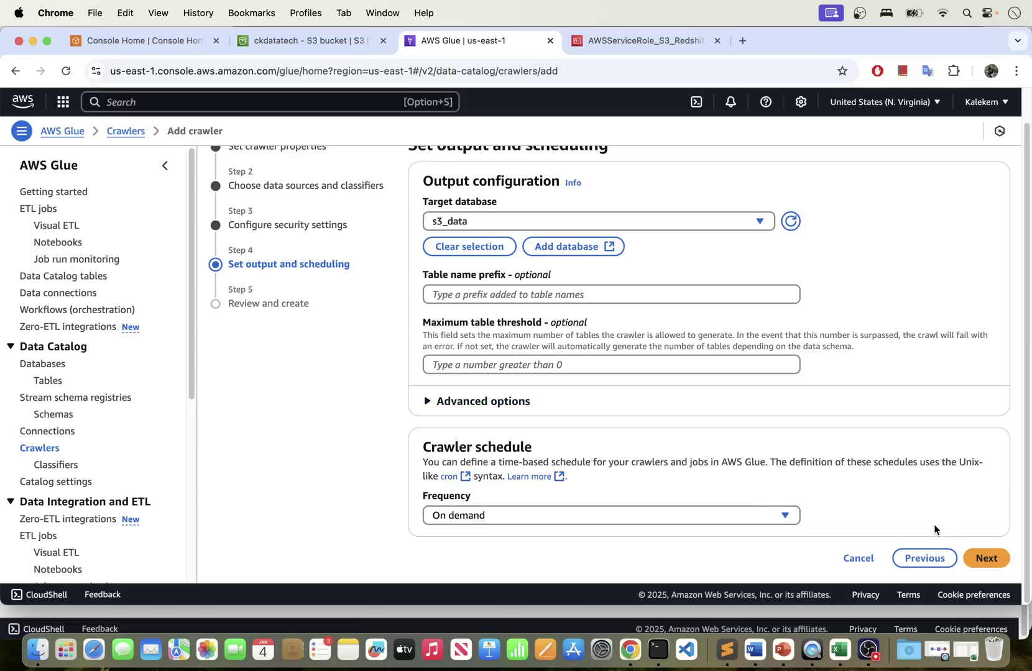
# - Continue to the crawler's final review, look over all its settings, create s3_crawler and dismiss the notification
pyautogui.click(989, 560)
pyautogui.scroll(-3, 575, 385)
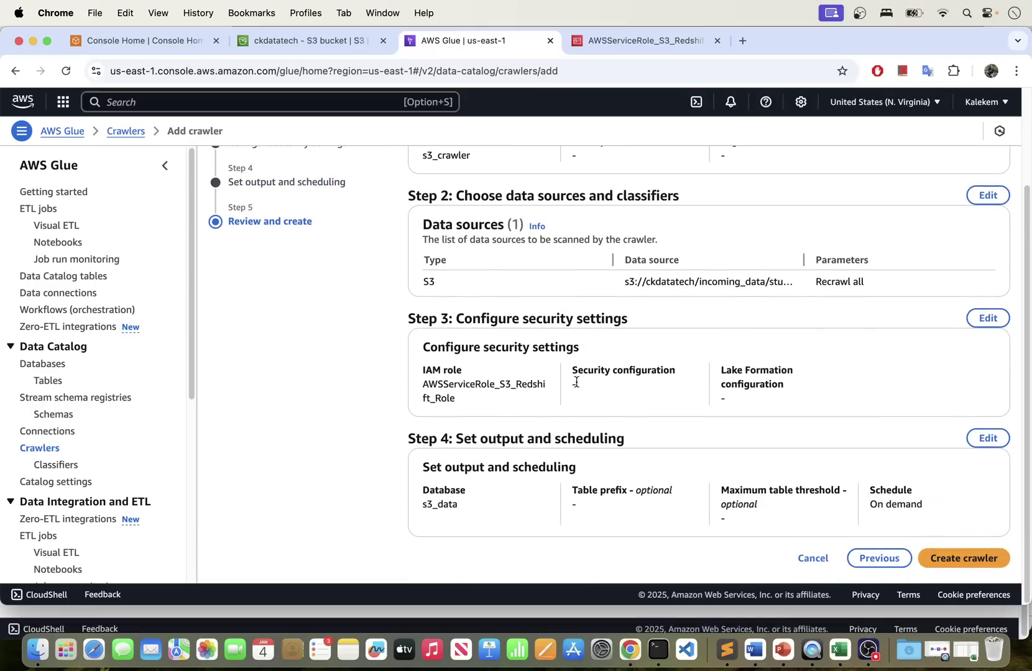
pyautogui.scroll(5, 798, 461)
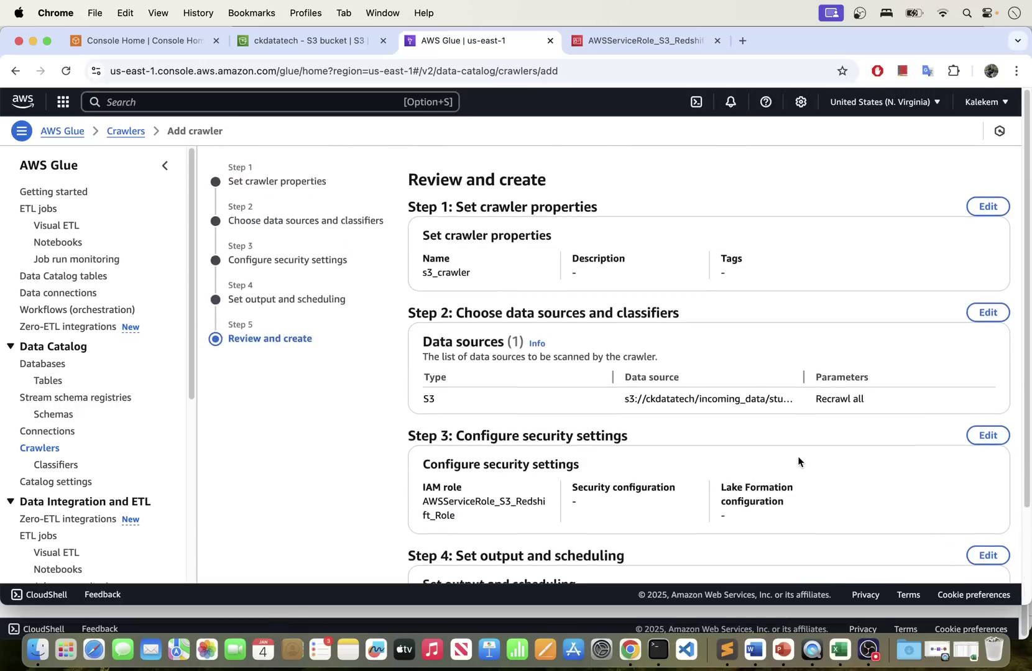
pyautogui.scroll(-5, 798, 461)
pyautogui.click(974, 557)
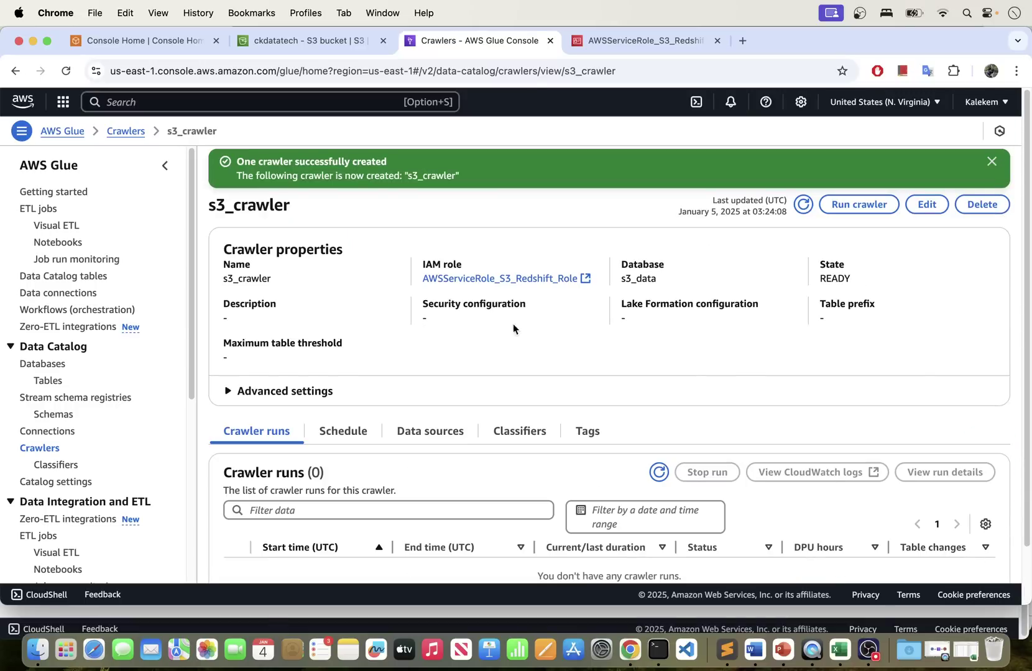
pyautogui.click(991, 161)
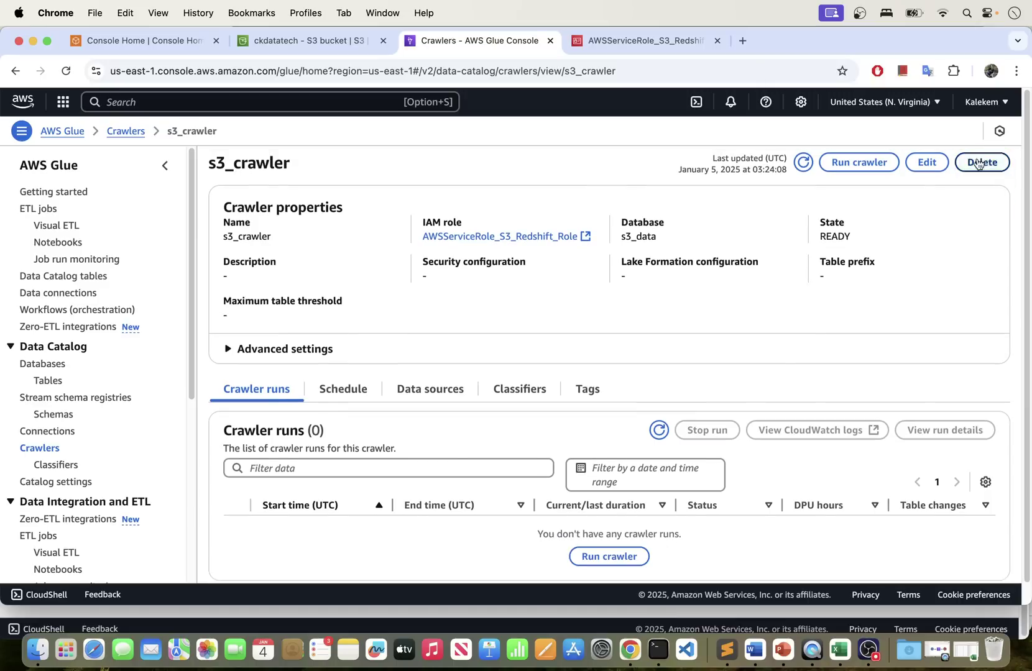
# - Return to the crawlers list, refresh it, run s3_crawler and dismiss the banners
pyautogui.click(49, 381)
pyautogui.click(45, 448)
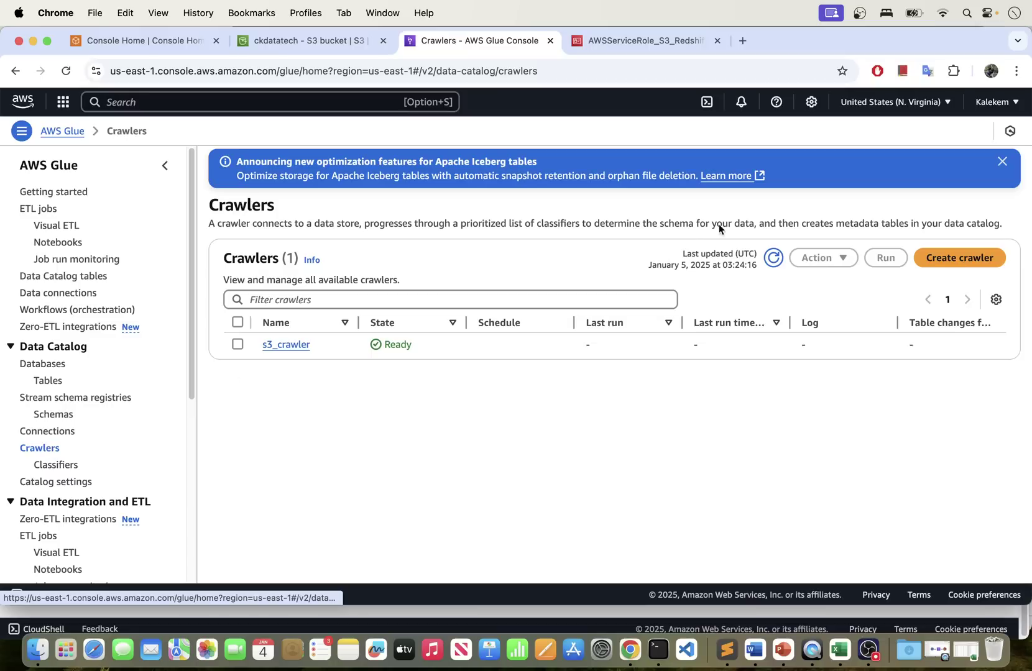
pyautogui.click(773, 258)
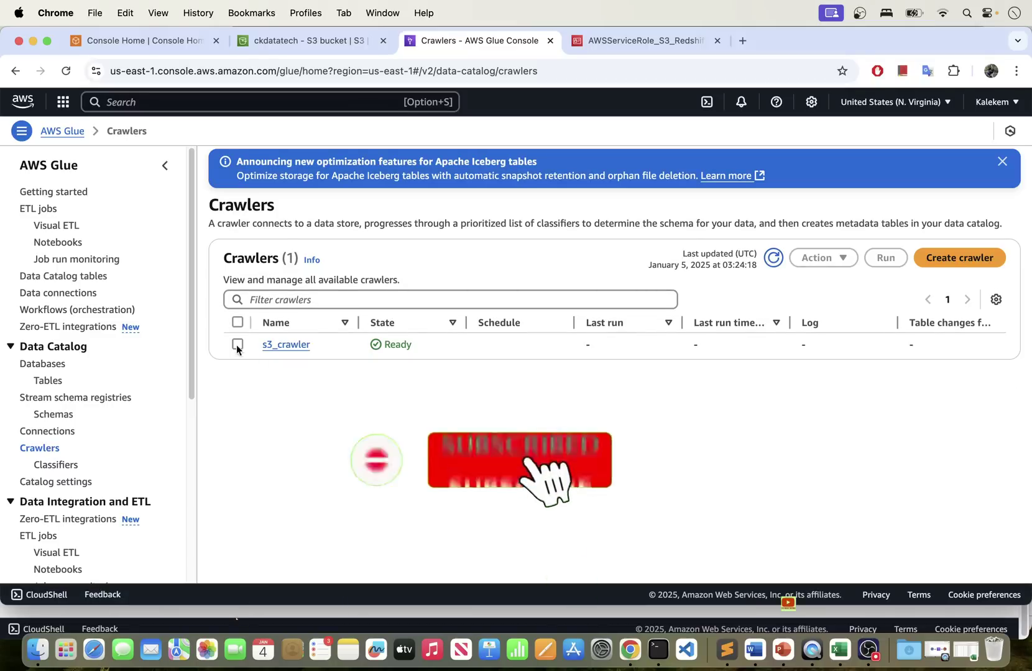
pyautogui.click(237, 346)
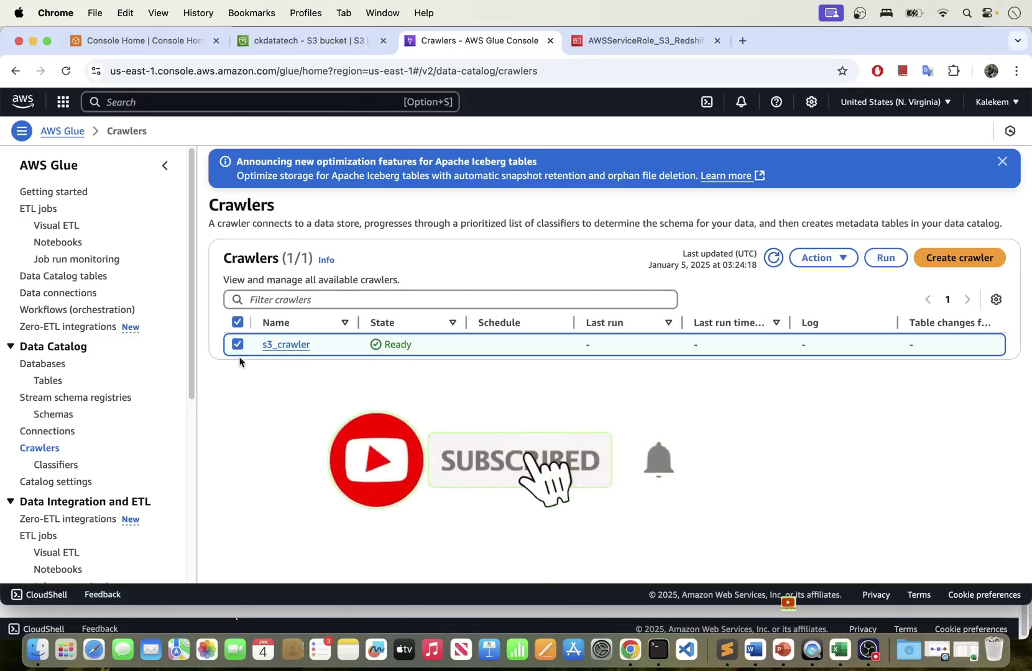
pyautogui.click(884, 259)
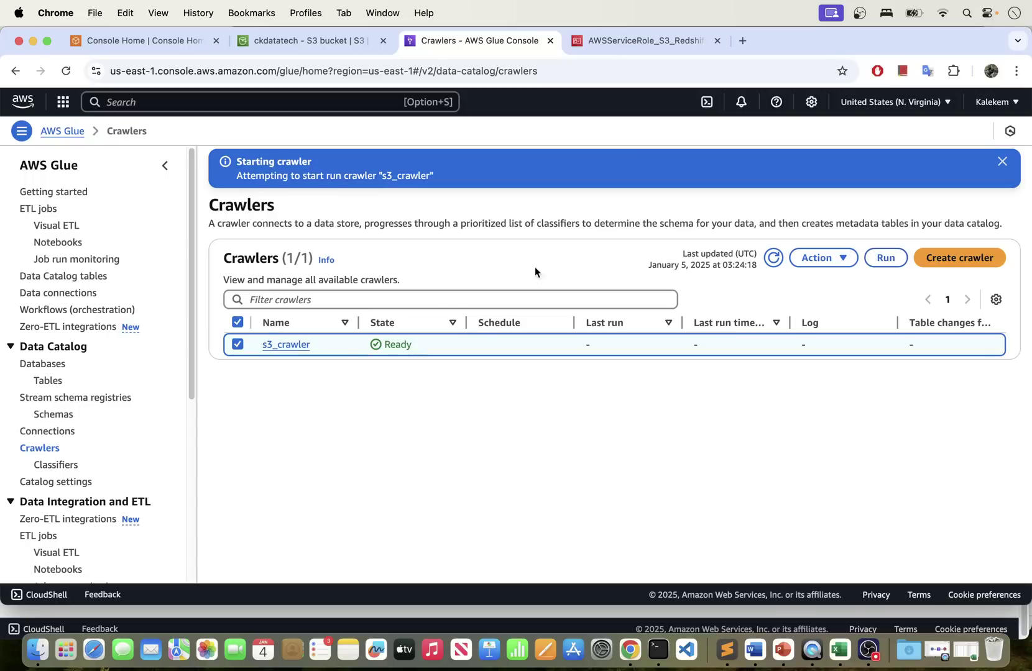
pyautogui.click(1001, 163)
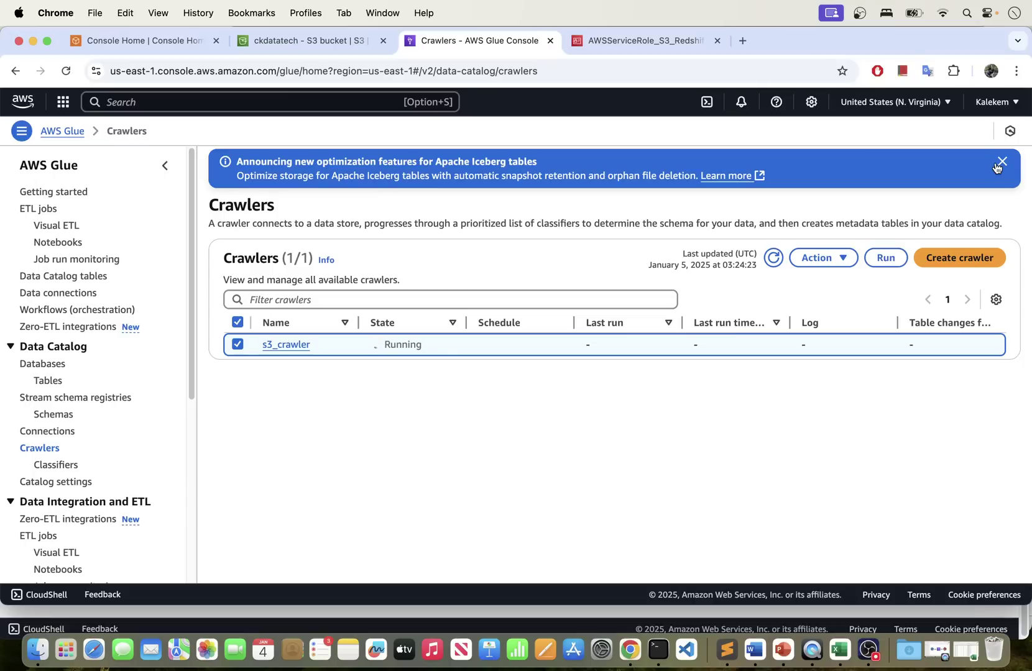
pyautogui.click(1001, 163)
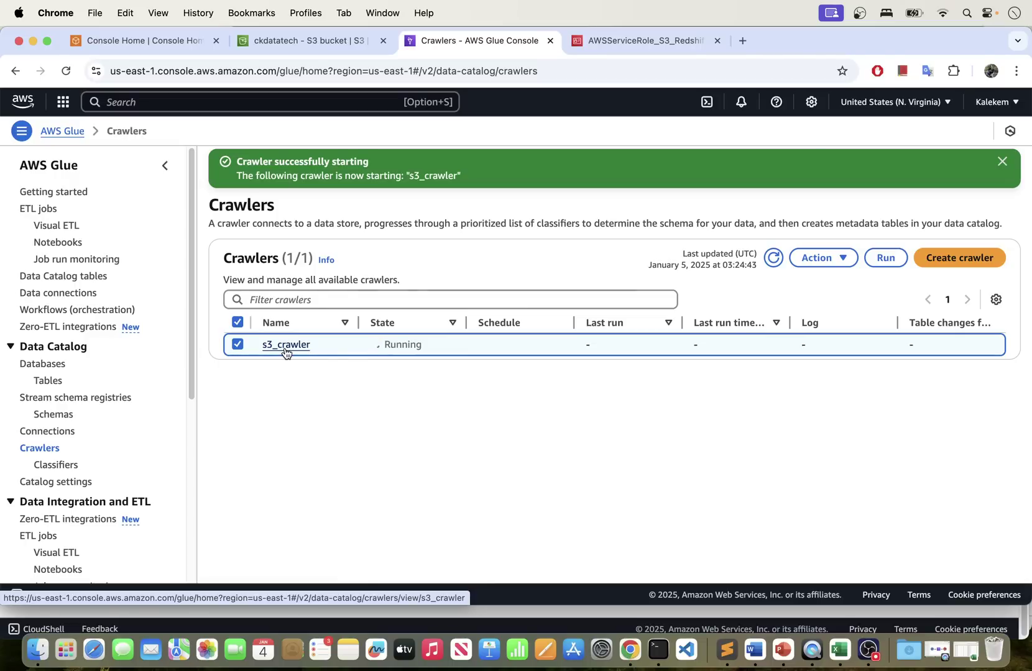
# - Check the Data Catalog tables list, return to the crawlers list and refresh it to monitor s3_crawler's run
pyautogui.click(47, 380)
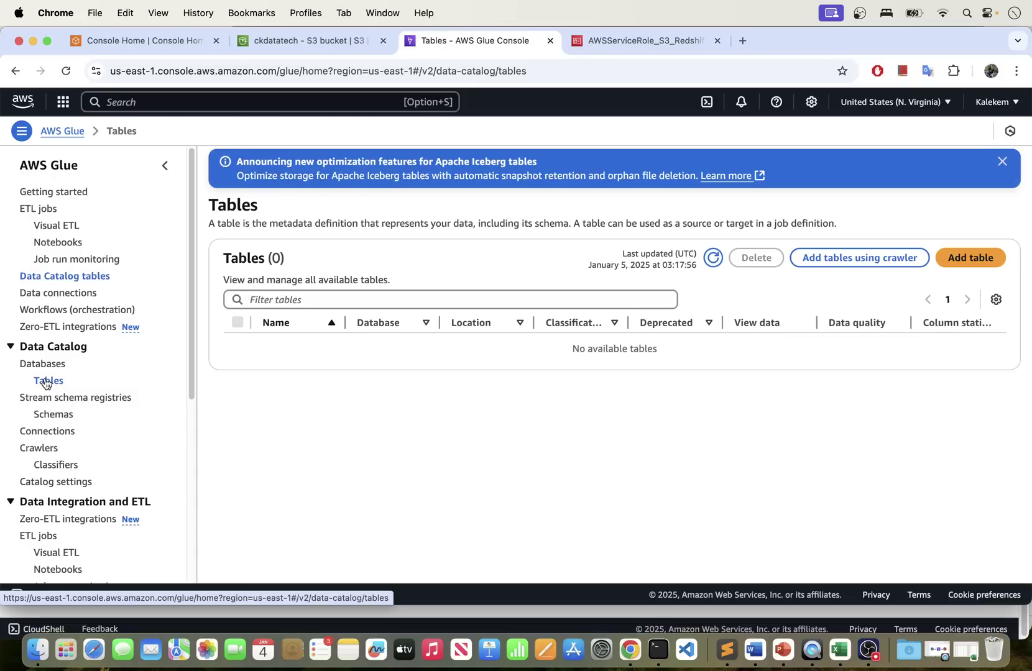
pyautogui.click(54, 448)
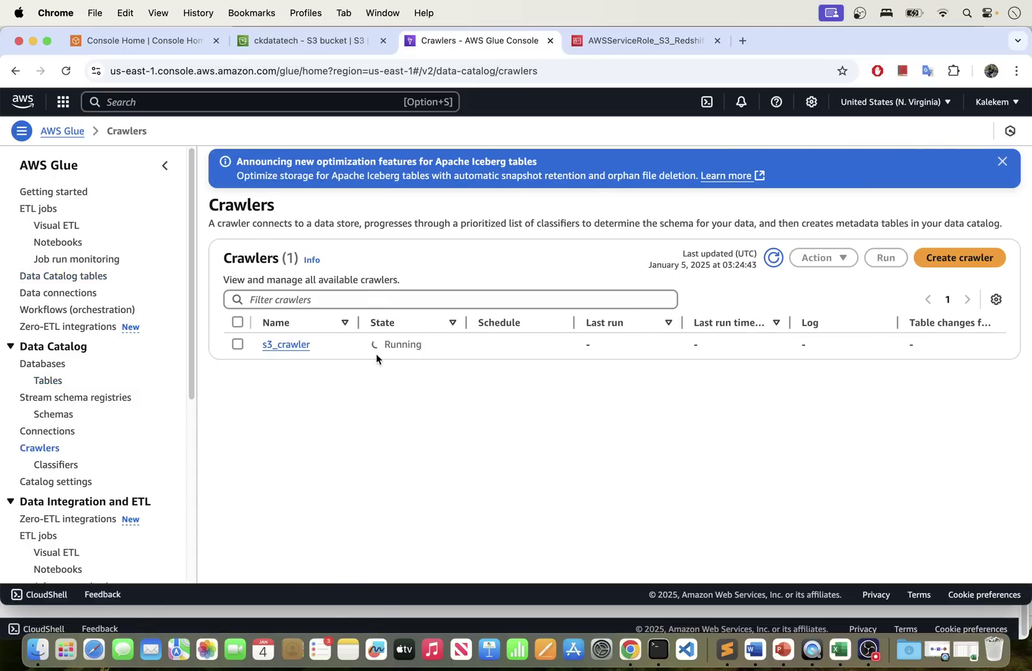
pyautogui.click(771, 258)
pyautogui.click(1002, 161)
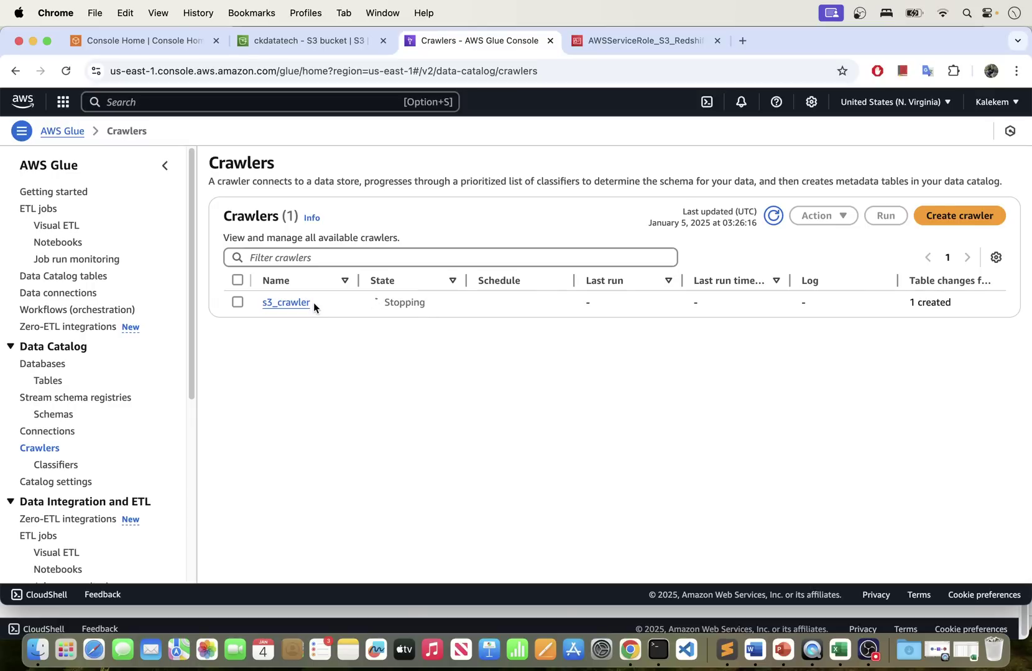
# - Open the Data Catalog tables in a new browser tab and widen the Location column to inspect the students table's full S3 path
pyautogui.rightClick(37, 386)
pyautogui.click(87, 336)
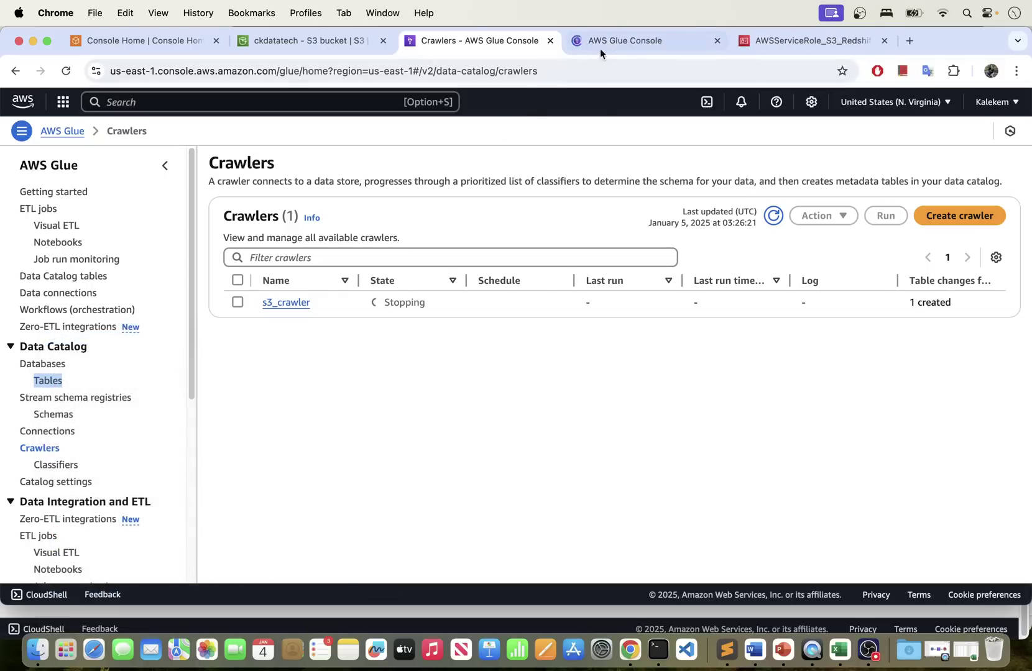
pyautogui.click(593, 43)
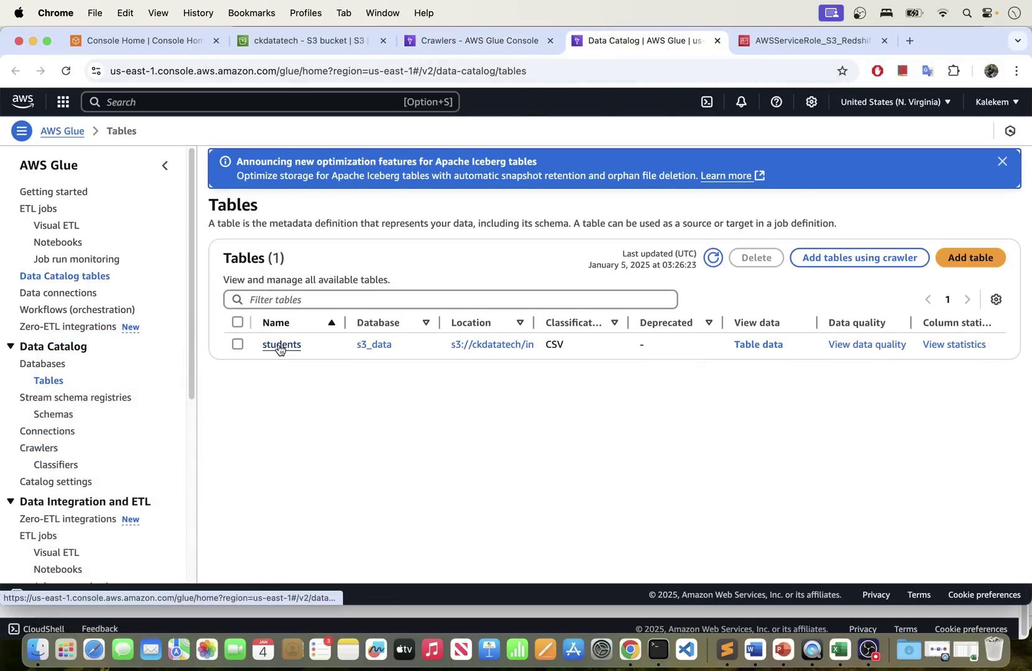
pyautogui.moveTo(535, 324); pyautogui.dragTo(657, 294)
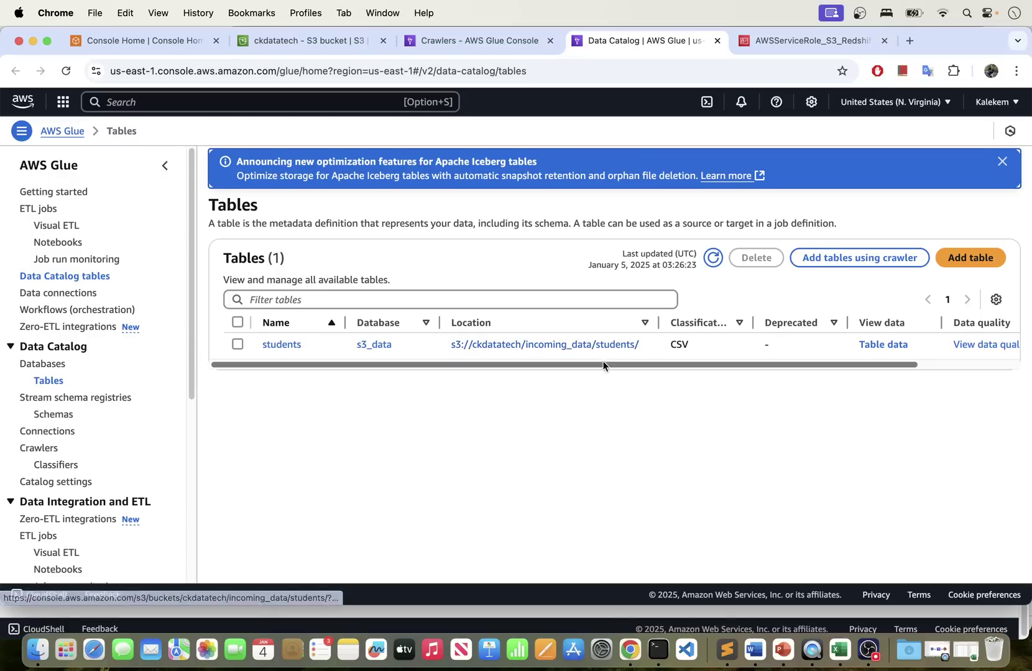
pyautogui.moveTo(600, 365); pyautogui.dragTo(720, 364)
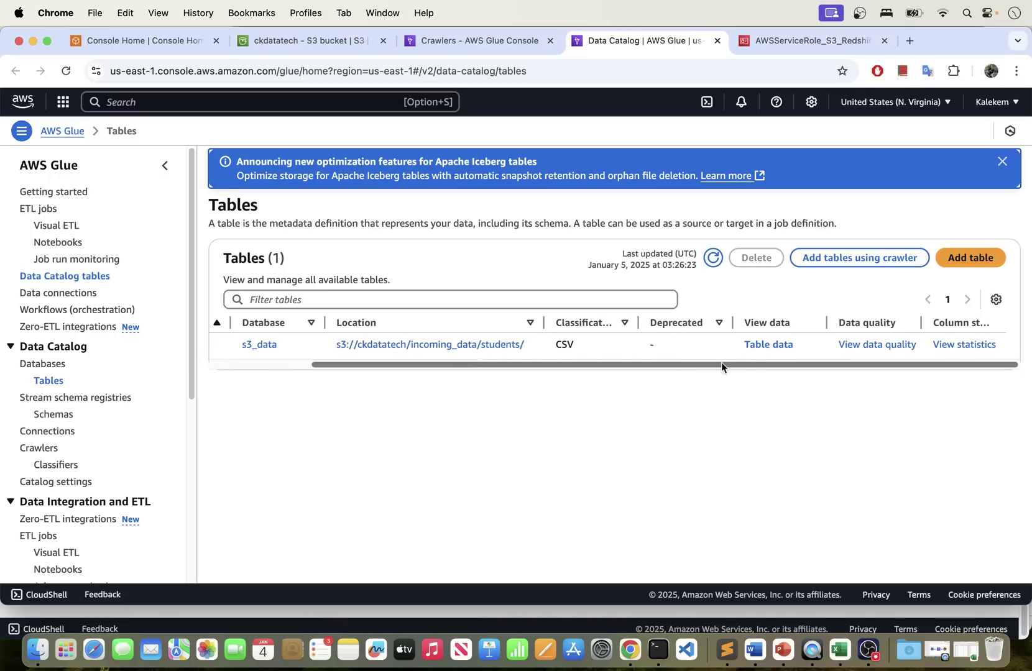
# - Request the students table's data preview, dismiss the Athena prompt, and check s3_crawler's run status before returning to the tables list
pyautogui.click(766, 346)
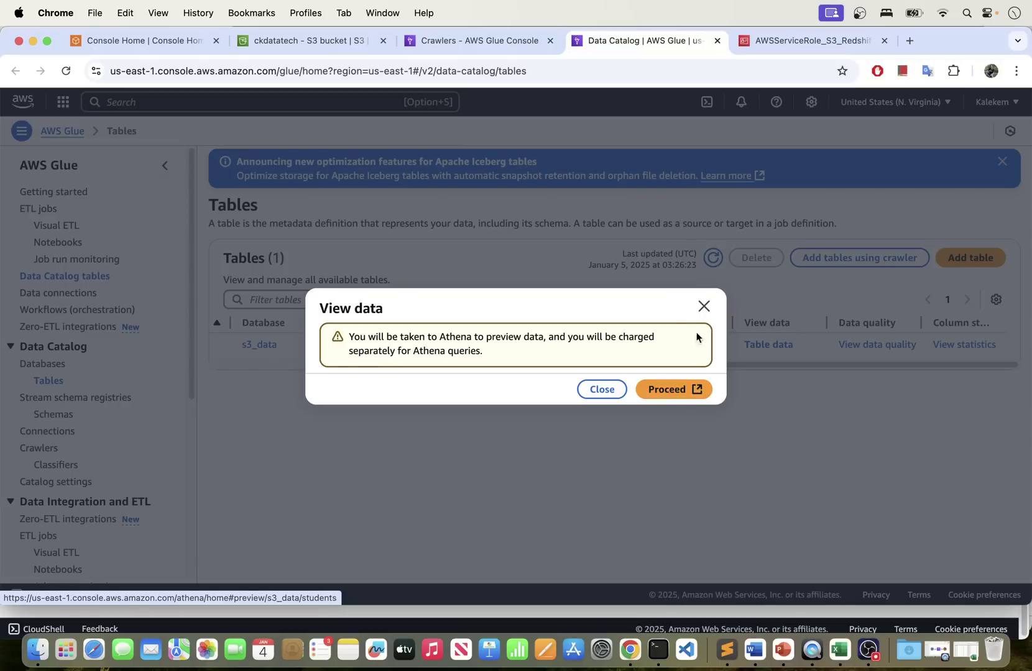
pyautogui.click(704, 306)
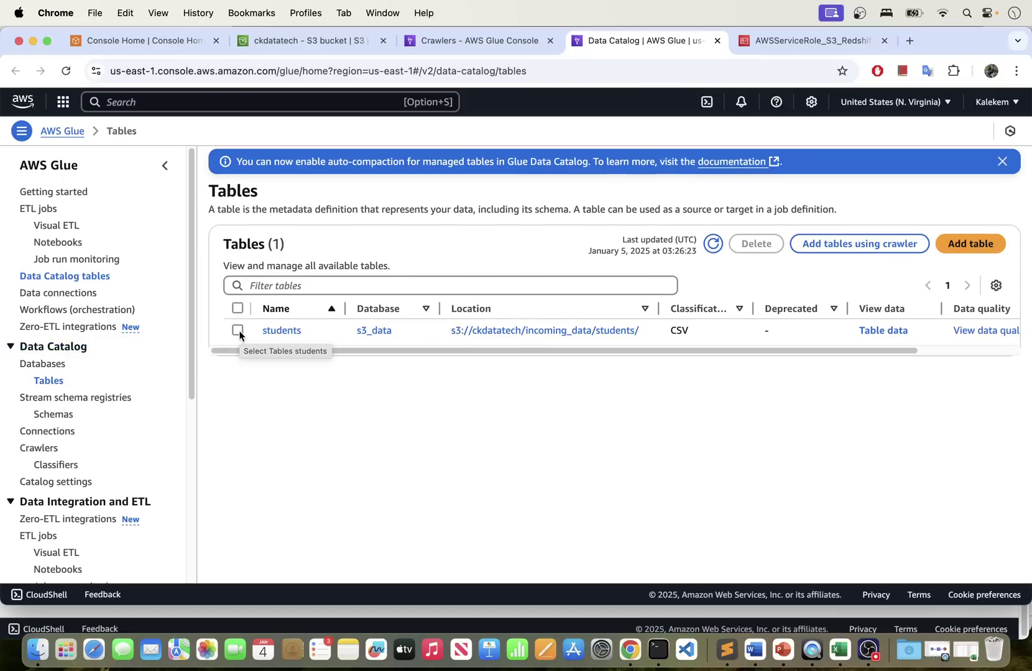
pyautogui.click(469, 50)
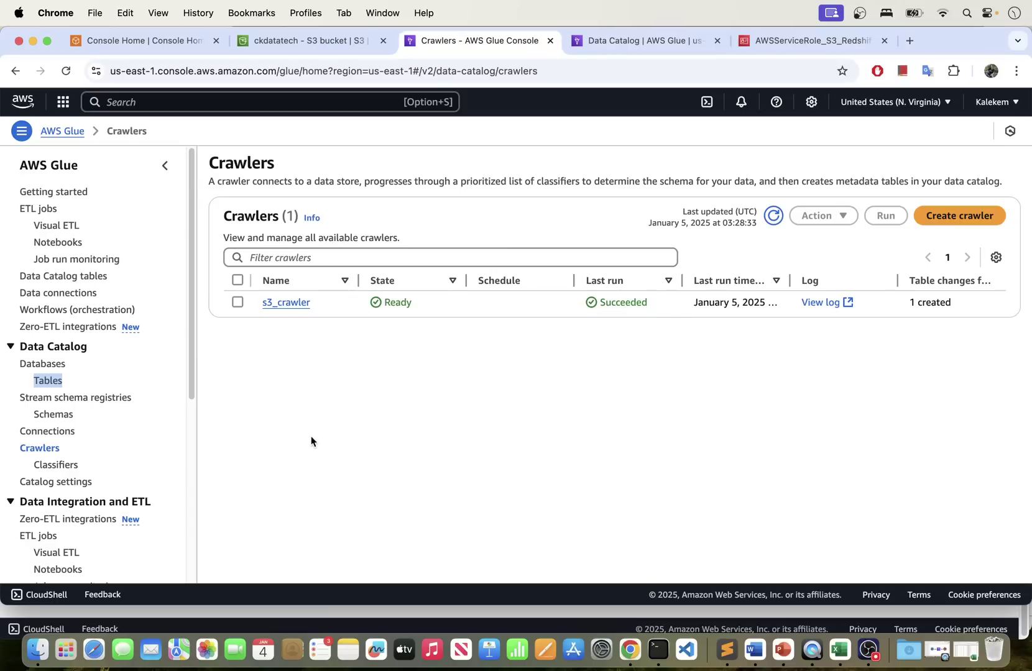
pyautogui.click(612, 40)
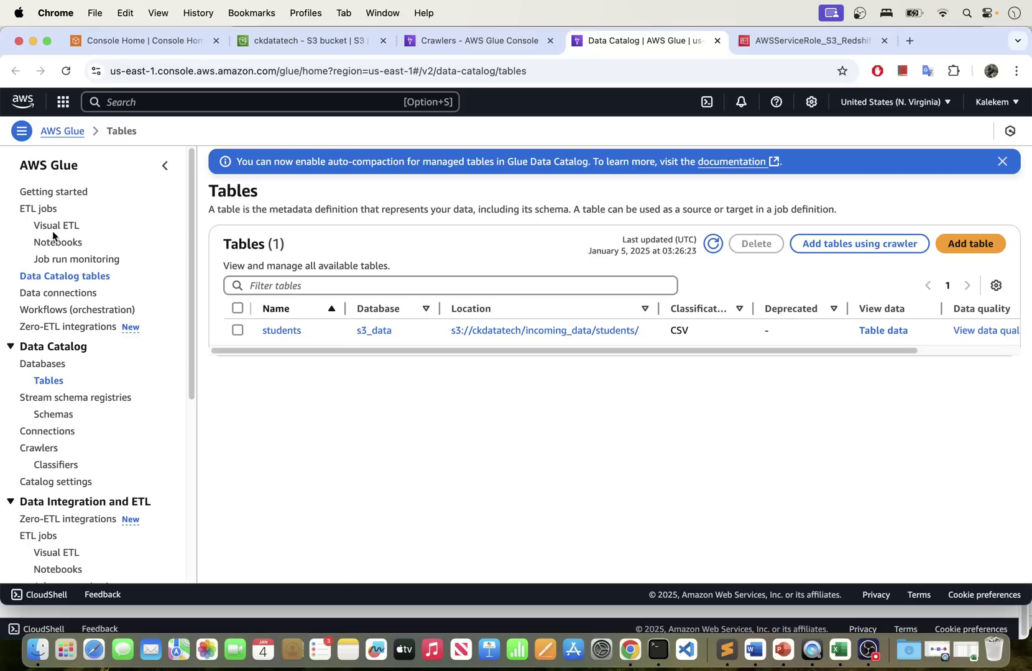
# - Open ETL jobs in a new browser tab and start a blank Visual ETL job without restoring the unsaved one
pyautogui.rightClick(44, 214)
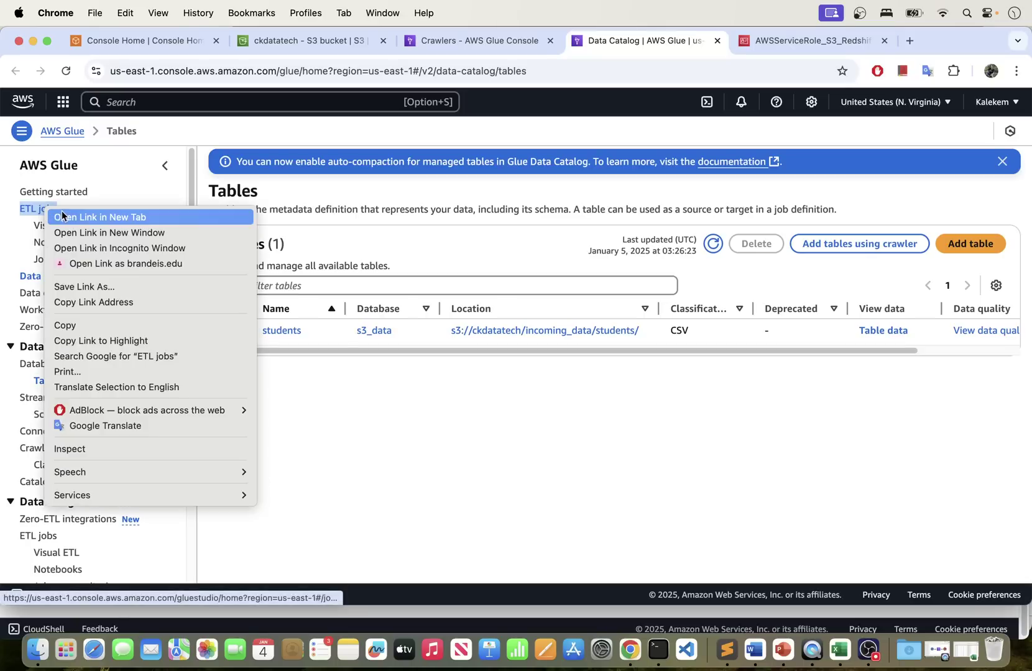
pyautogui.click(62, 217)
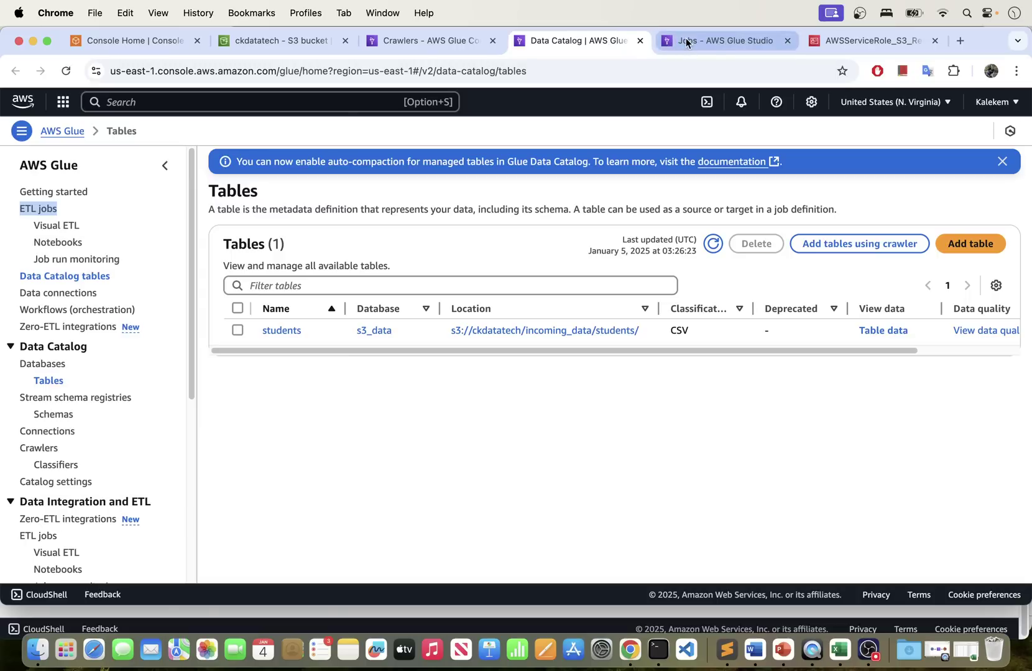
pyautogui.click(689, 41)
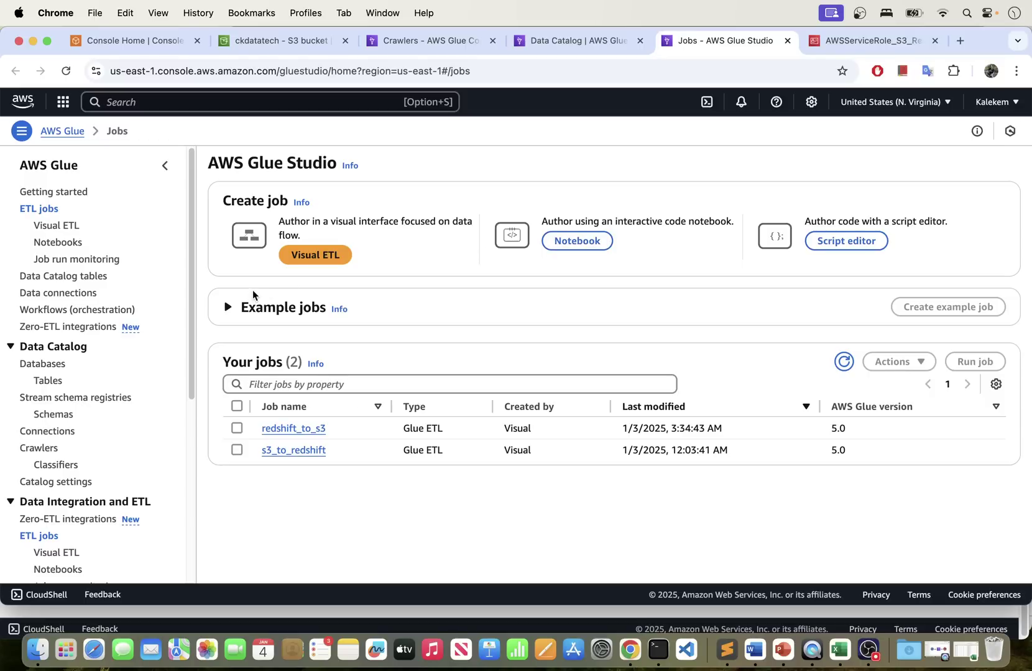
pyautogui.click(314, 256)
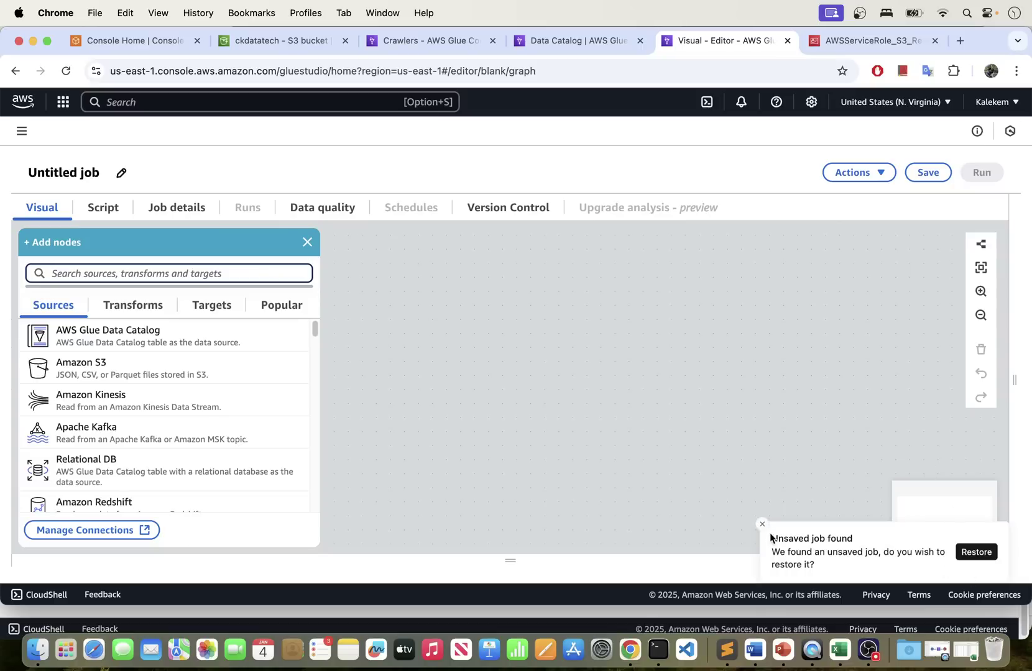
pyautogui.click(762, 523)
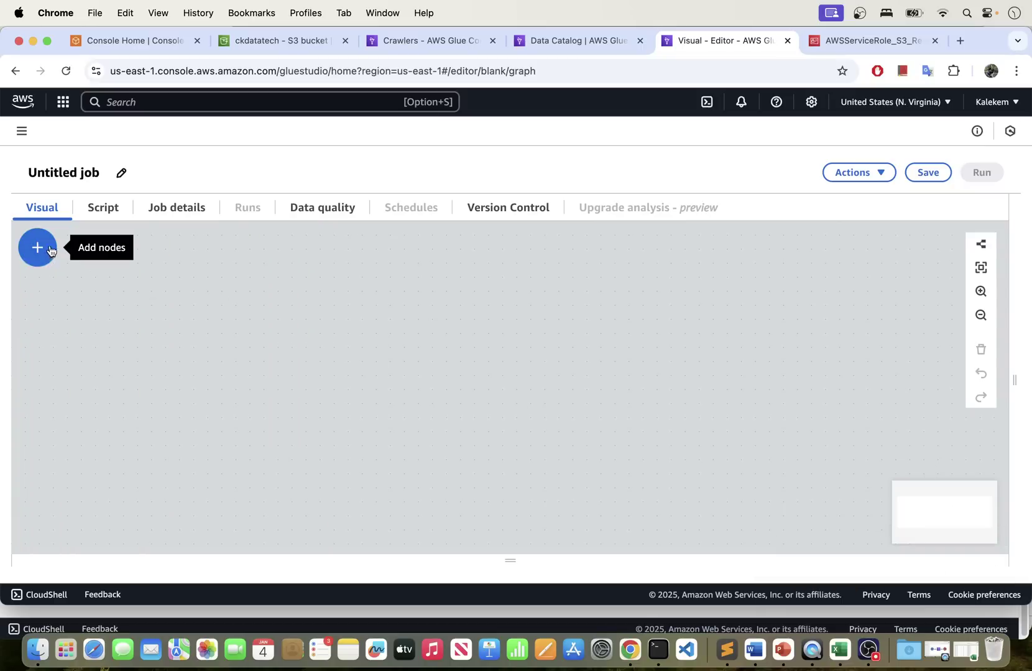
# - Rename the untitled job as transform_s3_data and try to save it
pyautogui.click(83, 178)
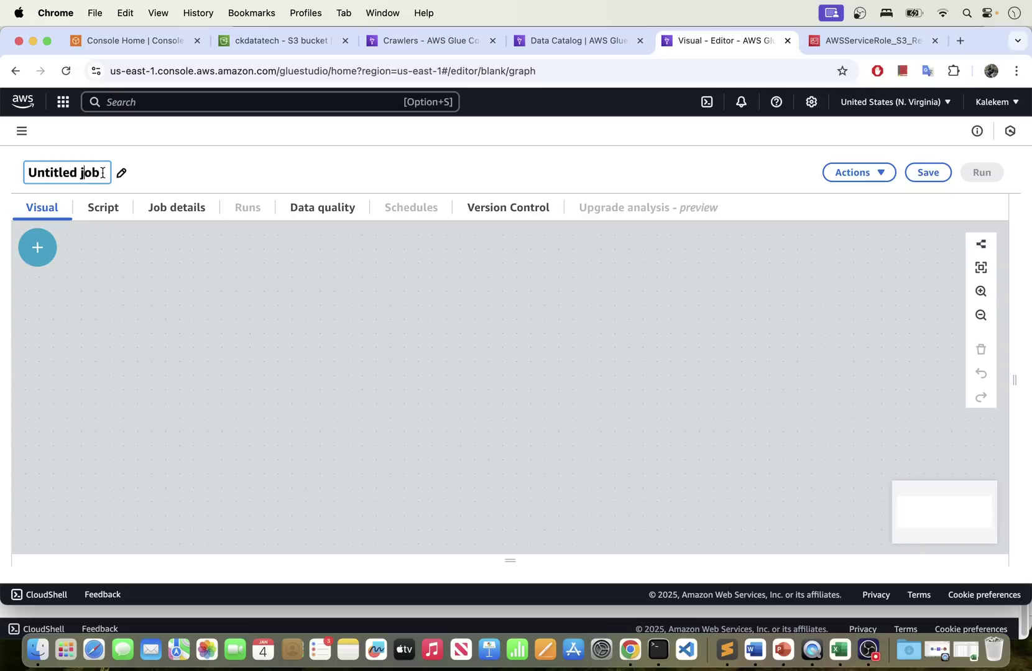
pyautogui.press('BackSpace')
pyautogui.press('BackSpace')
pyautogui.press('BackSpace')
pyautogui.press('BackSpace')
pyautogui.press('BackSpace')
pyautogui.press('BackSpace')
pyautogui.press('BackSpace')
pyautogui.press('BackSpace')
pyautogui.press('BackSpace')
pyautogui.press('BackSpace')
pyautogui.press('BackSpace')
pyautogui.press('BackSpace')
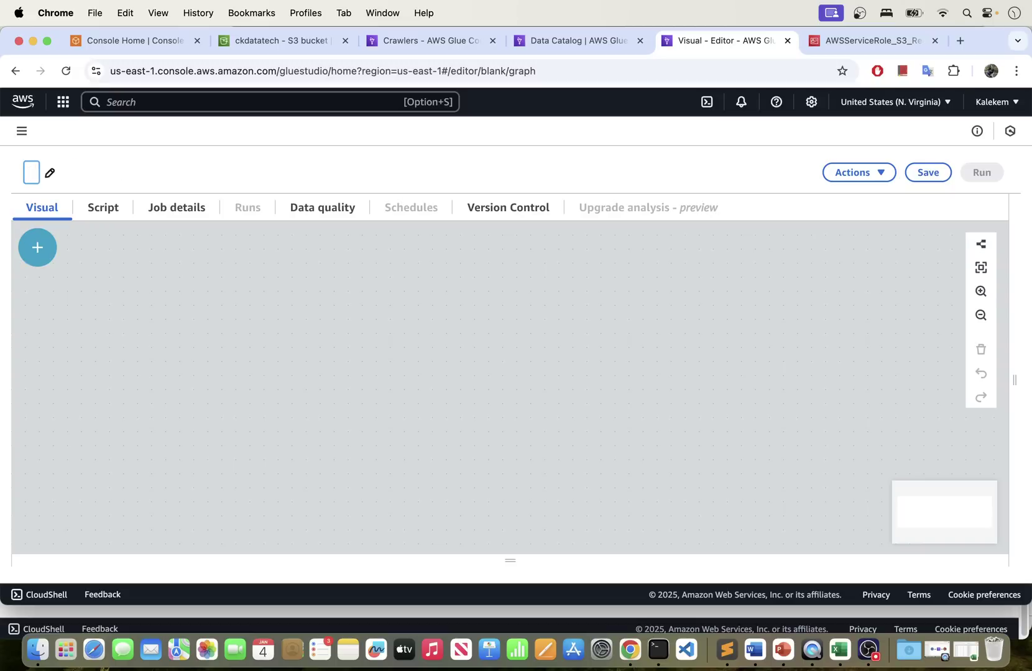
pyautogui.write('trans')
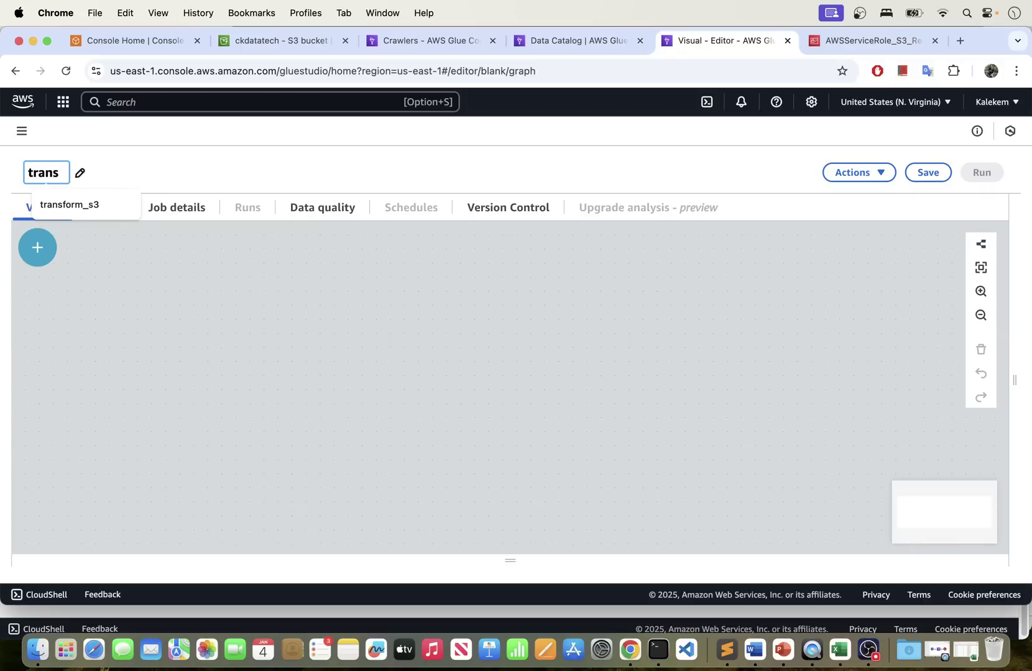
pyautogui.write('form_s3_data')
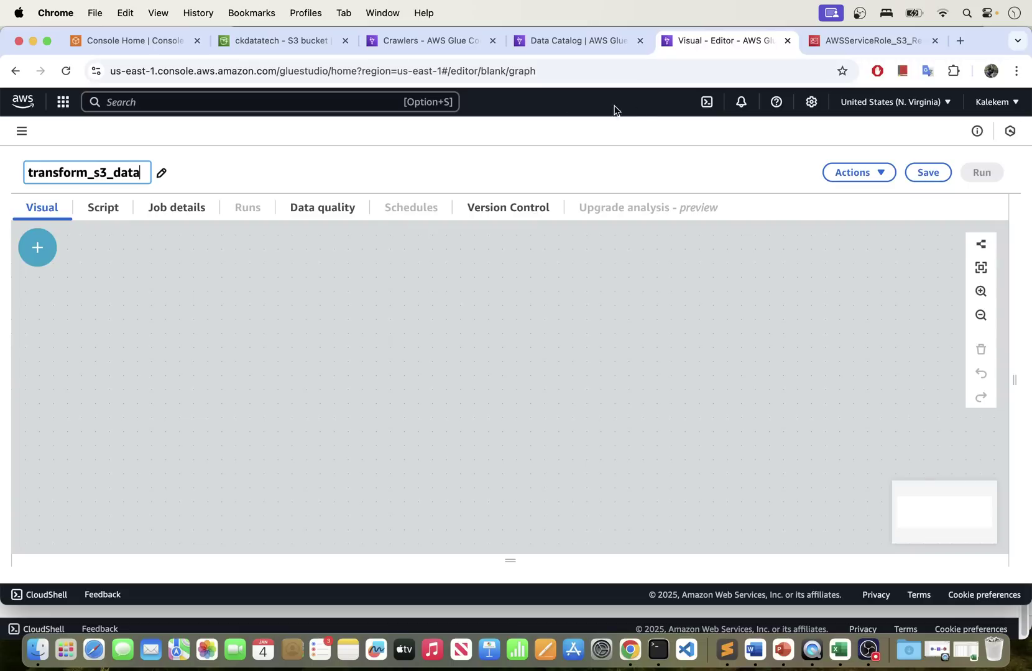
pyautogui.click(927, 172)
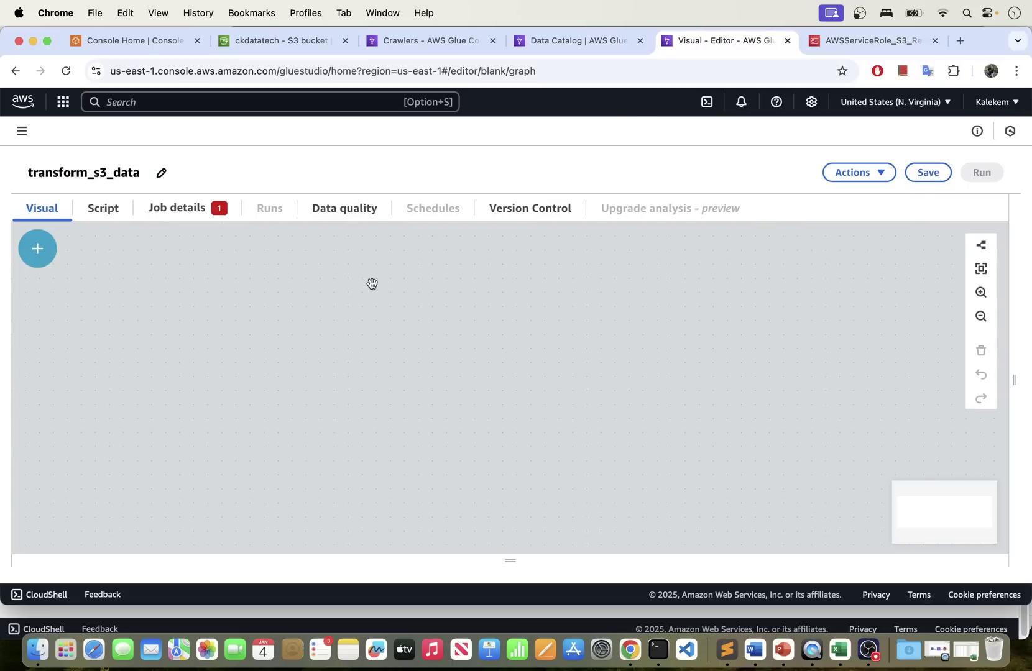
# - Examine the job's generated Glue script against the visual canvas, then return to the canvas
pyautogui.click(106, 209)
pyautogui.click(39, 211)
pyautogui.click(118, 213)
pyautogui.click(42, 210)
pyautogui.click(105, 212)
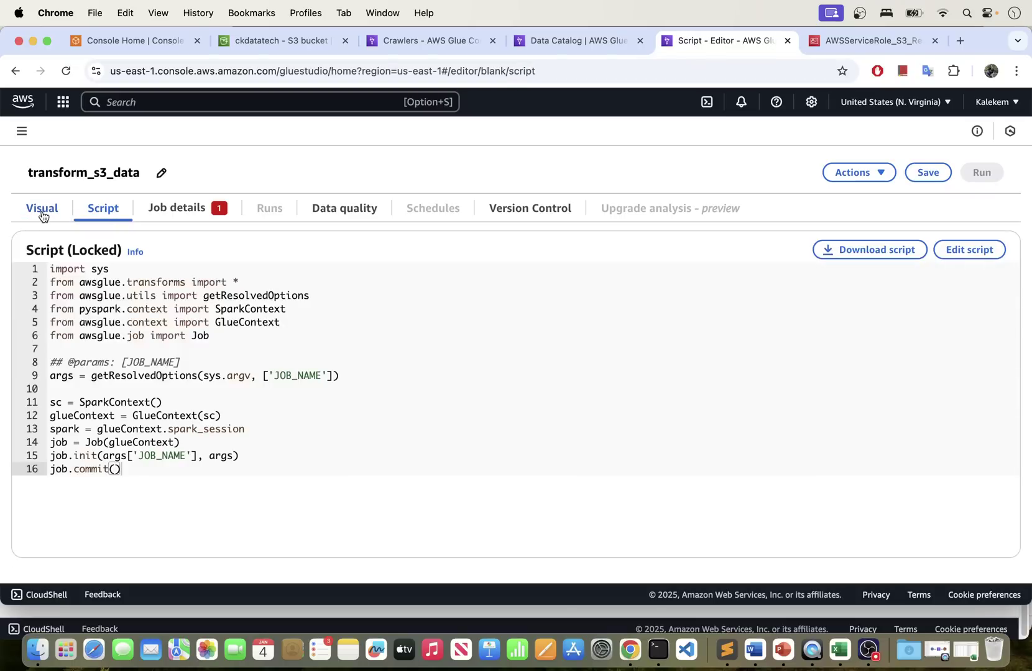
pyautogui.click(41, 210)
pyautogui.click(103, 210)
pyautogui.moveTo(122, 470); pyautogui.dragTo(20, 274)
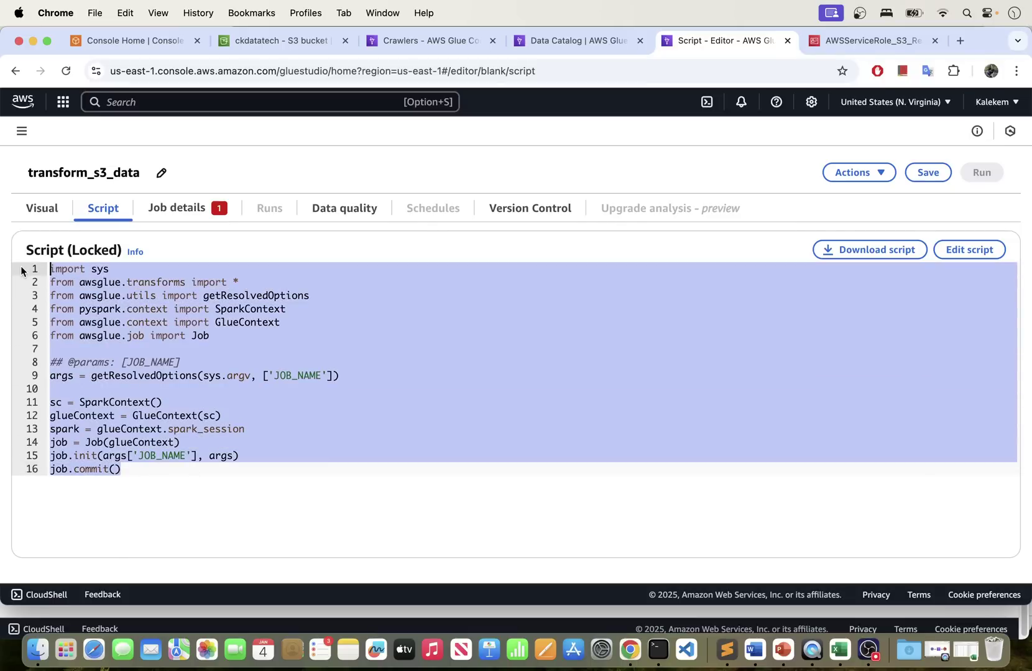
pyautogui.click(42, 211)
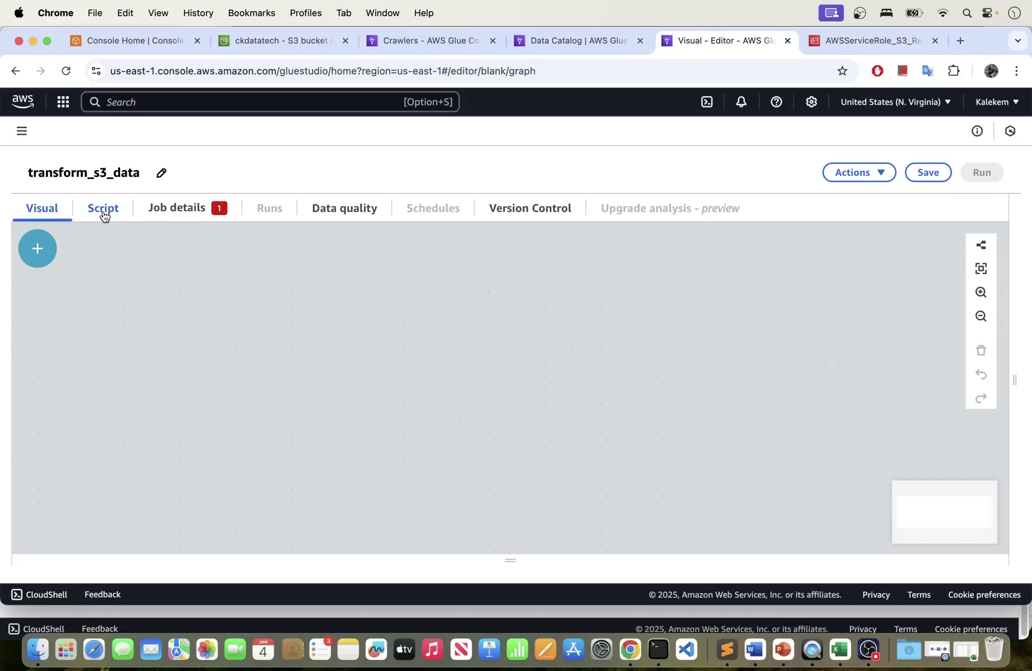
# - Add an Amazon S3 data source node to the job canvas and show its properties
pyautogui.click(38, 253)
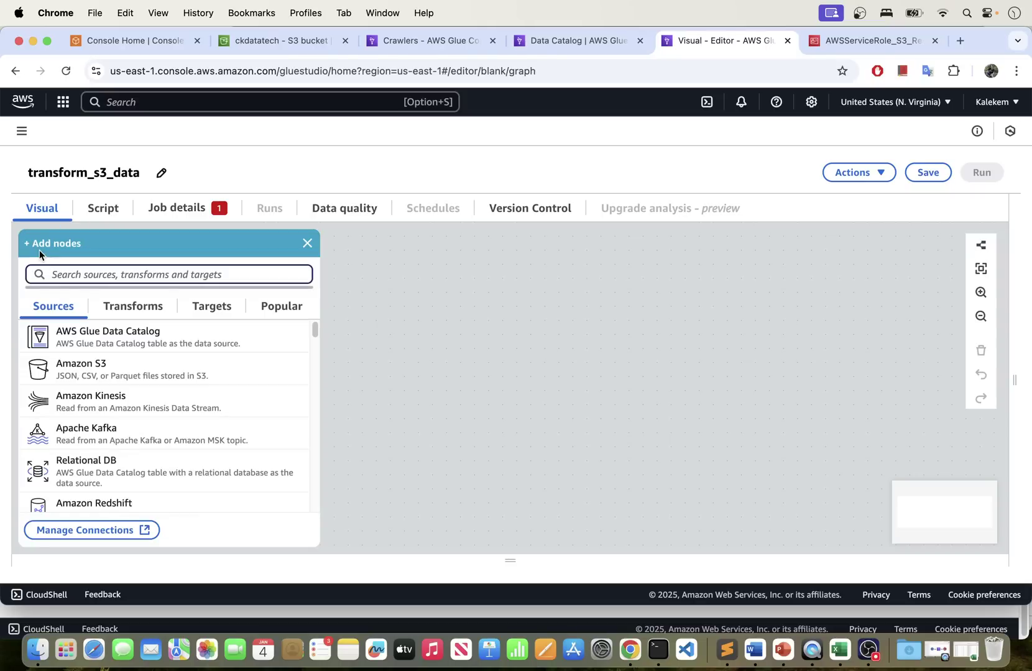
pyautogui.click(114, 378)
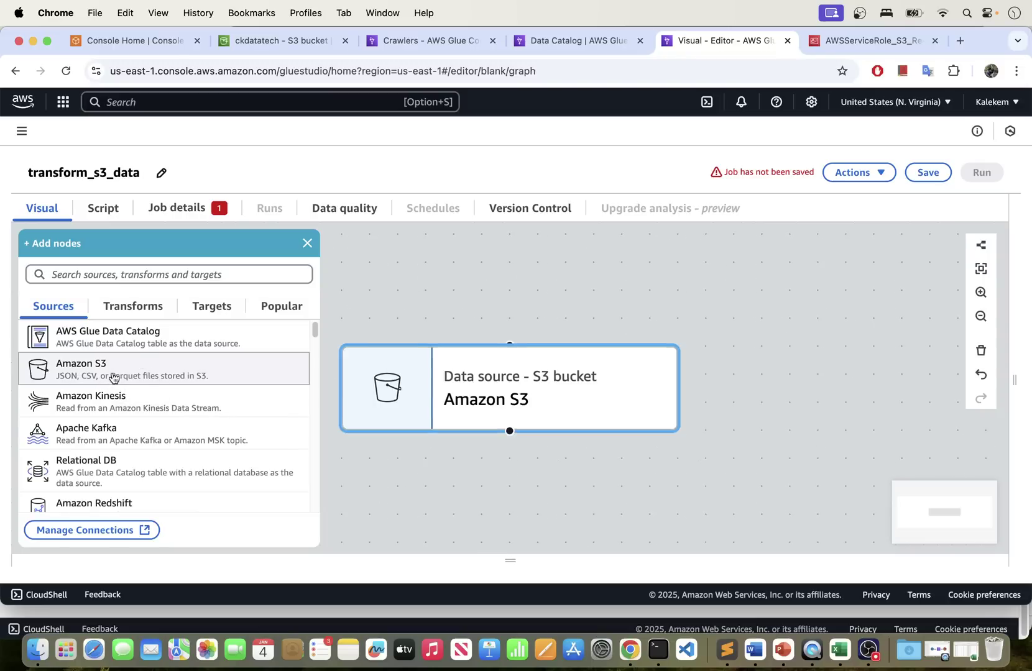
pyautogui.click(516, 393)
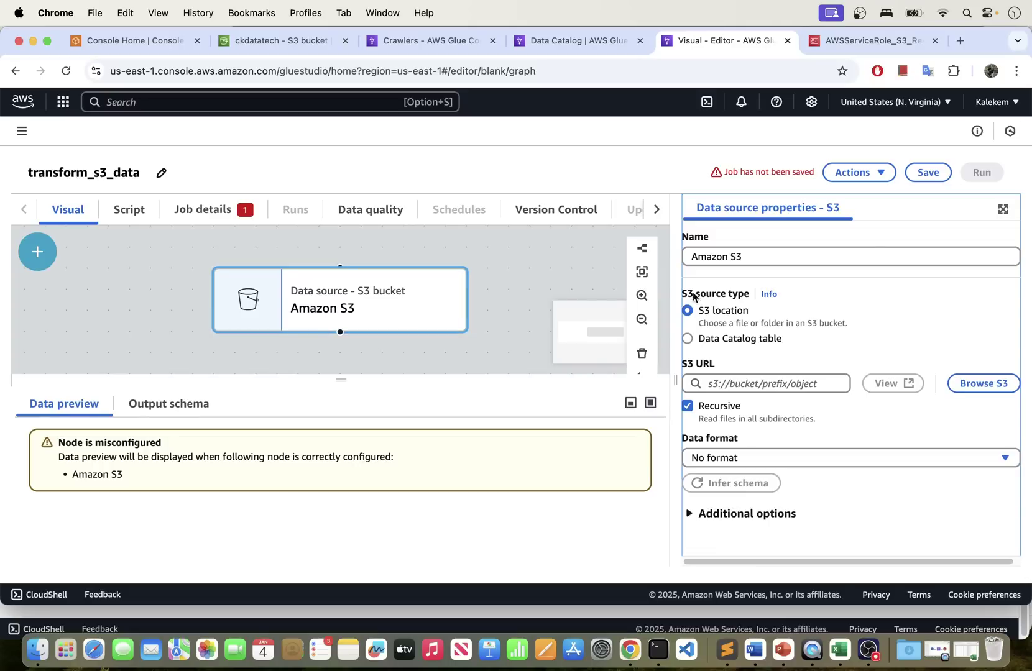
# - Set the Amazon S3 node's source type to Data Catalog table, using the s3_data database and the students table
pyautogui.click(686, 340)
pyautogui.press('Up')
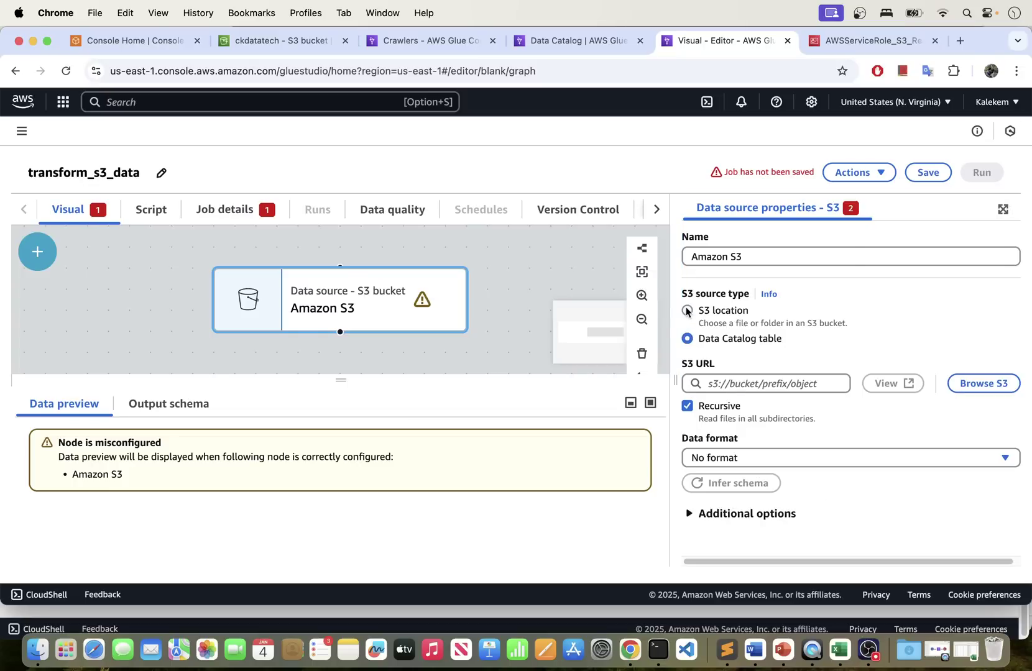
pyautogui.click(687, 339)
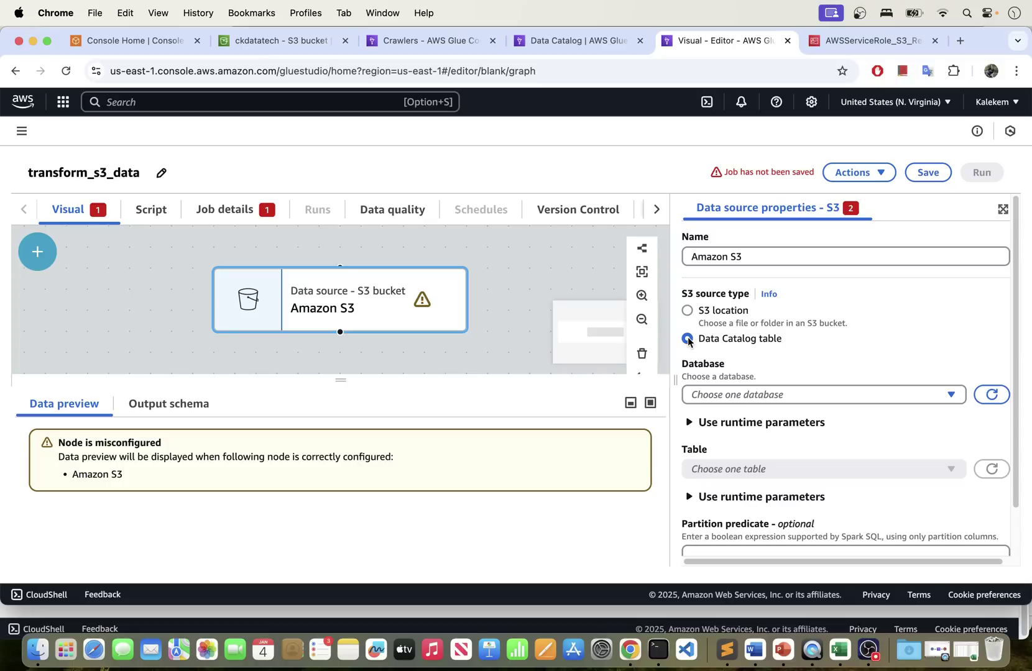
pyautogui.click(758, 394)
pyautogui.click(715, 472)
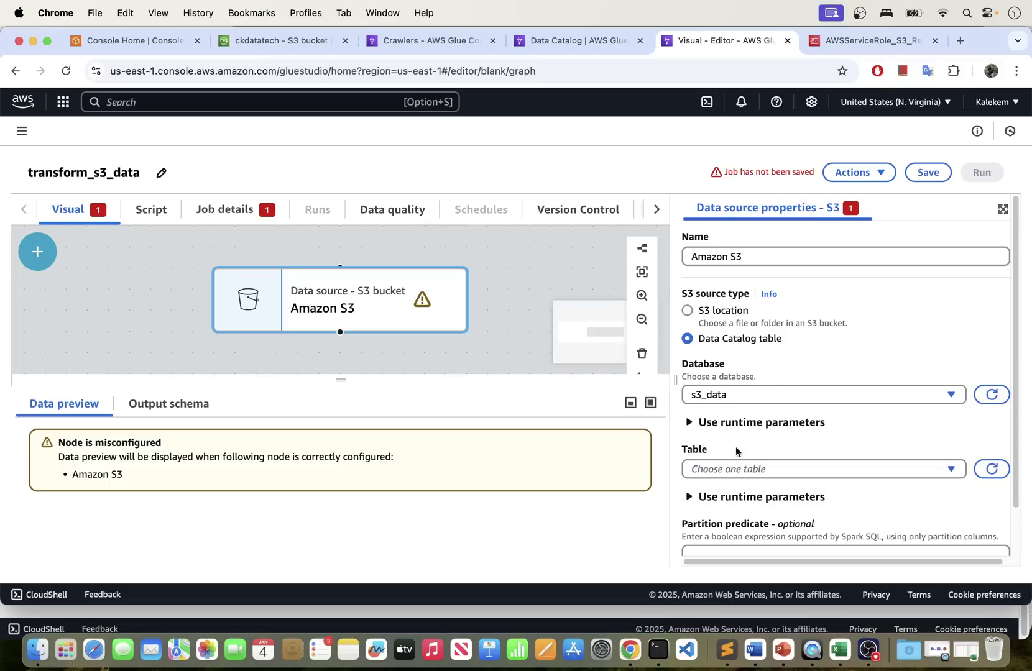
pyautogui.click(724, 468)
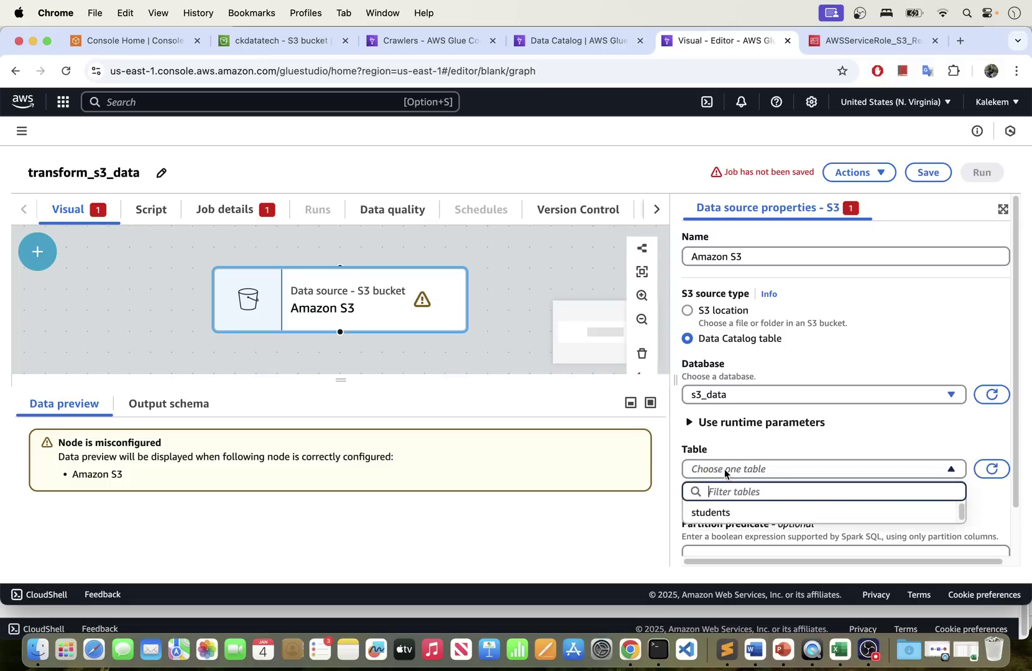
pyautogui.click(711, 515)
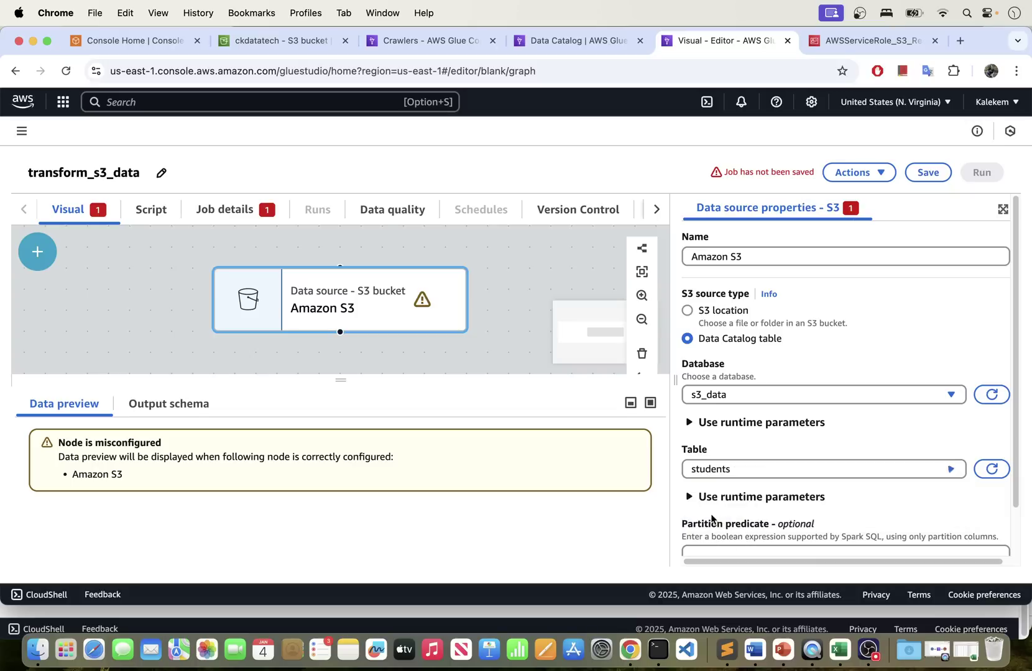
# - Check the table's runtime parameter options and start a data preview session with the IAM role AWSServiceRole_S3_Redshift_Role
pyautogui.scroll(-1, 741, 469)
pyautogui.scroll(-1, 741, 470)
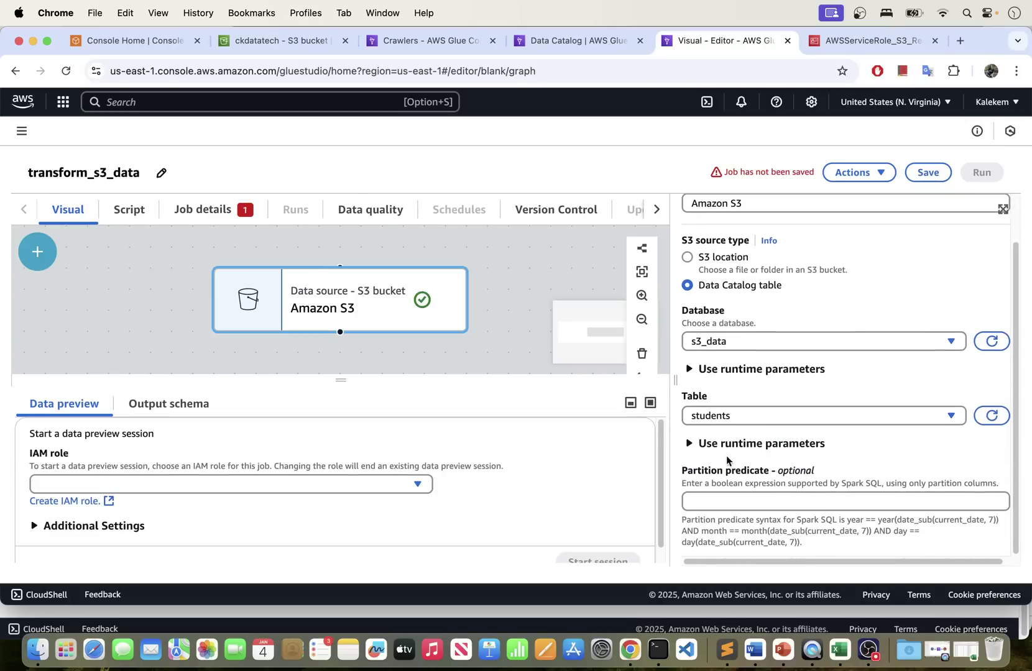
pyautogui.click(688, 445)
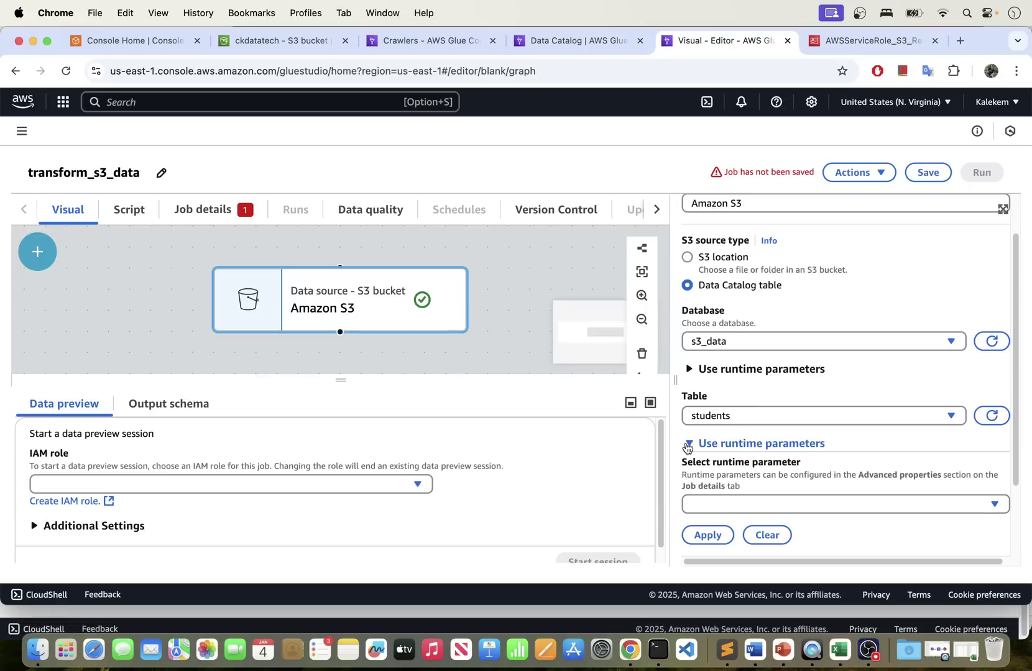
pyautogui.click(689, 443)
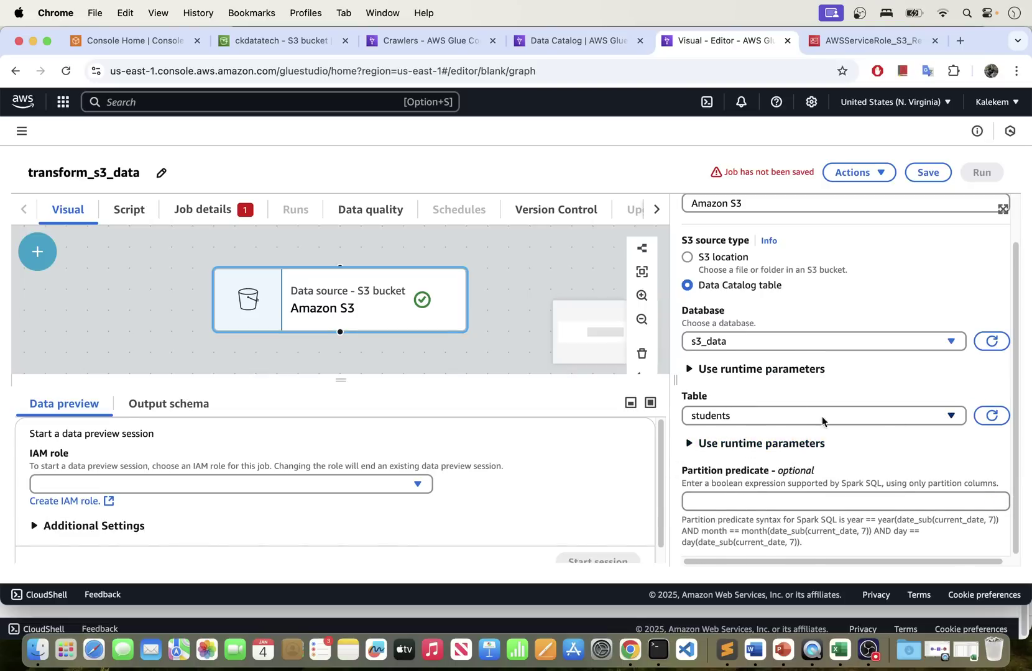
pyautogui.click(207, 485)
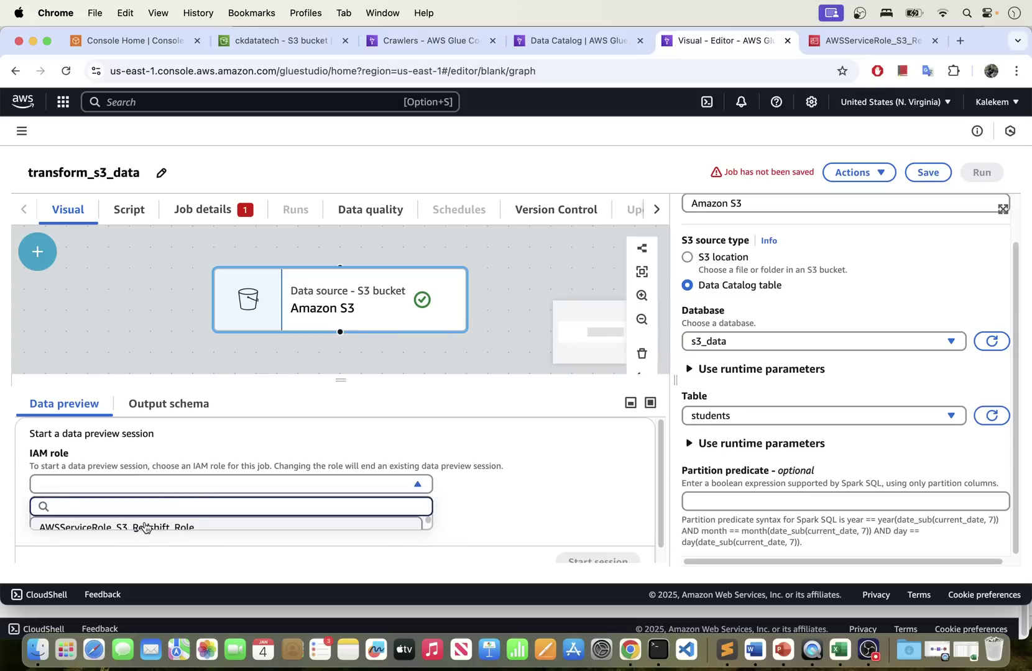
pyautogui.click(145, 527)
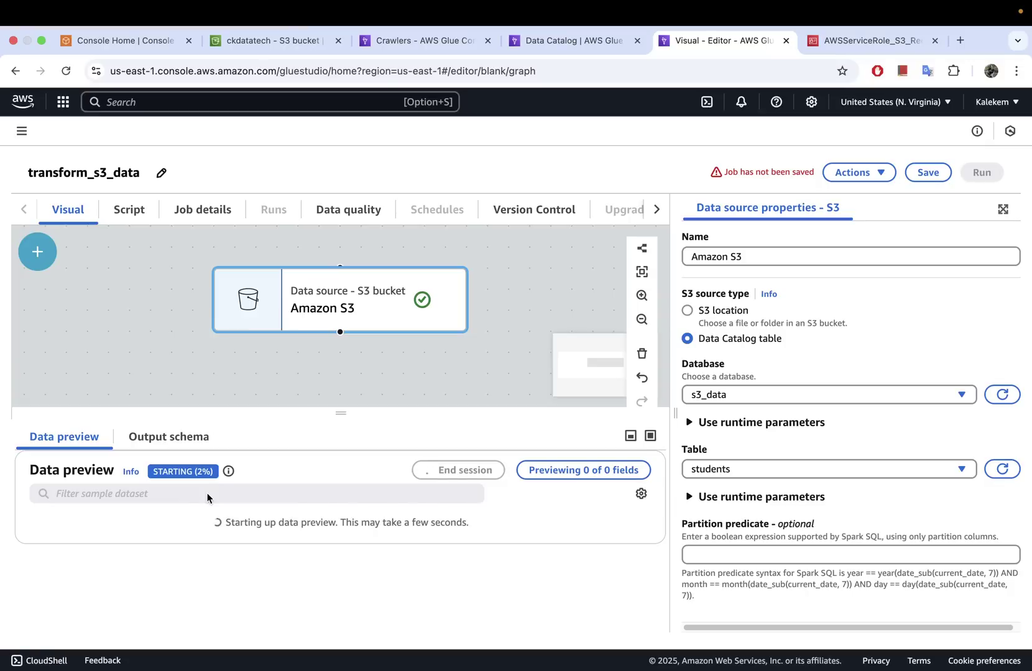
# - Examine the Amazon S3 node's output schema, going through every column and its data type
pyautogui.click(147, 435)
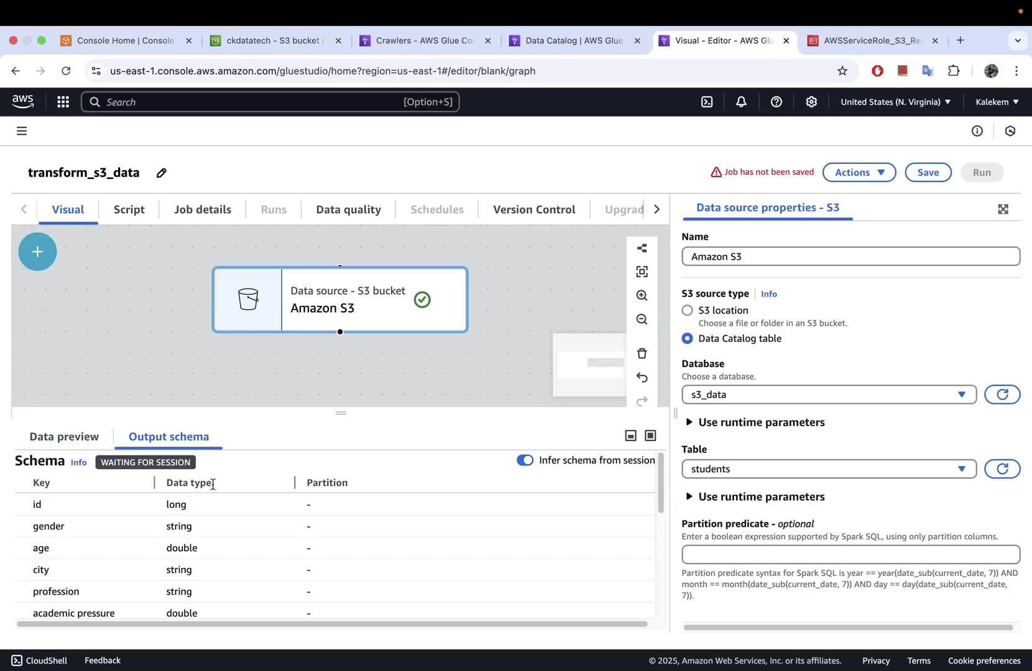
pyautogui.moveTo(345, 422); pyautogui.dragTo(345, 391)
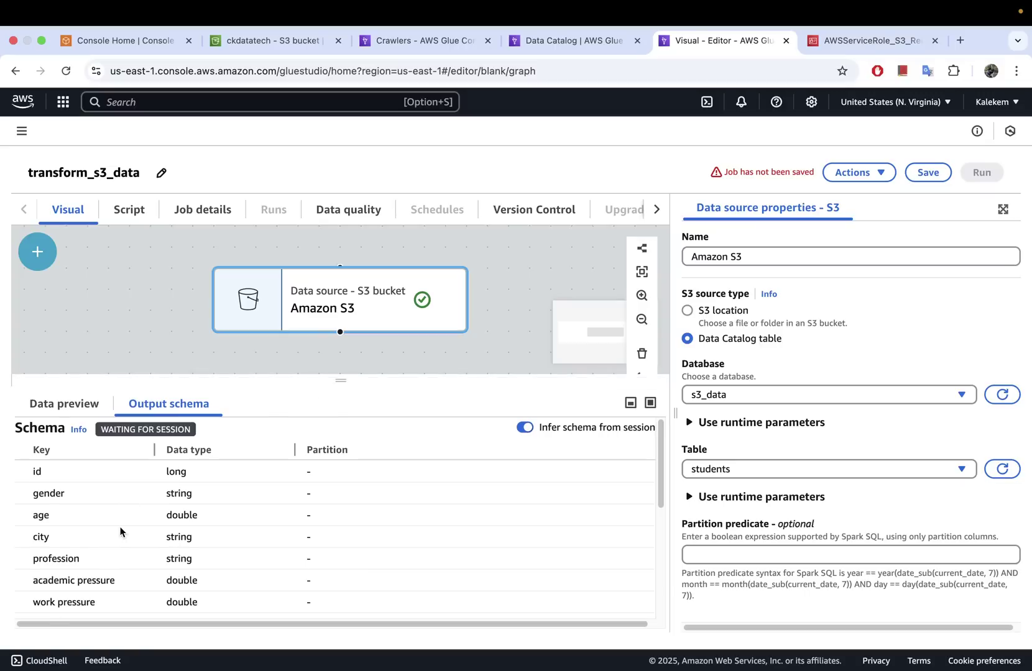
pyautogui.scroll(-1, 120, 532)
pyautogui.scroll(-5, 120, 532)
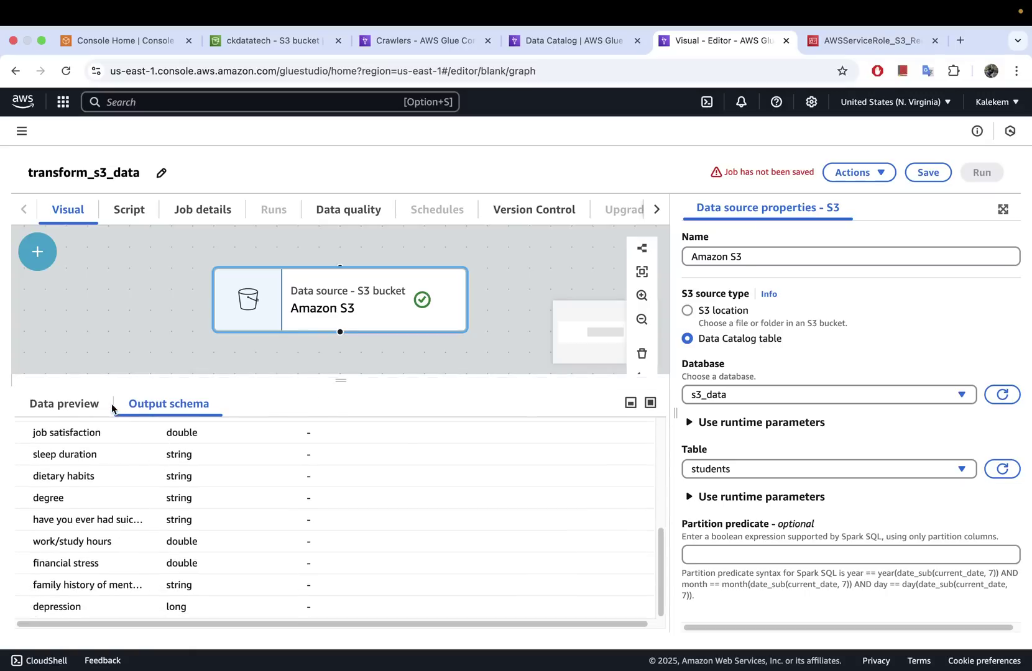
pyautogui.scroll(5, 85, 562)
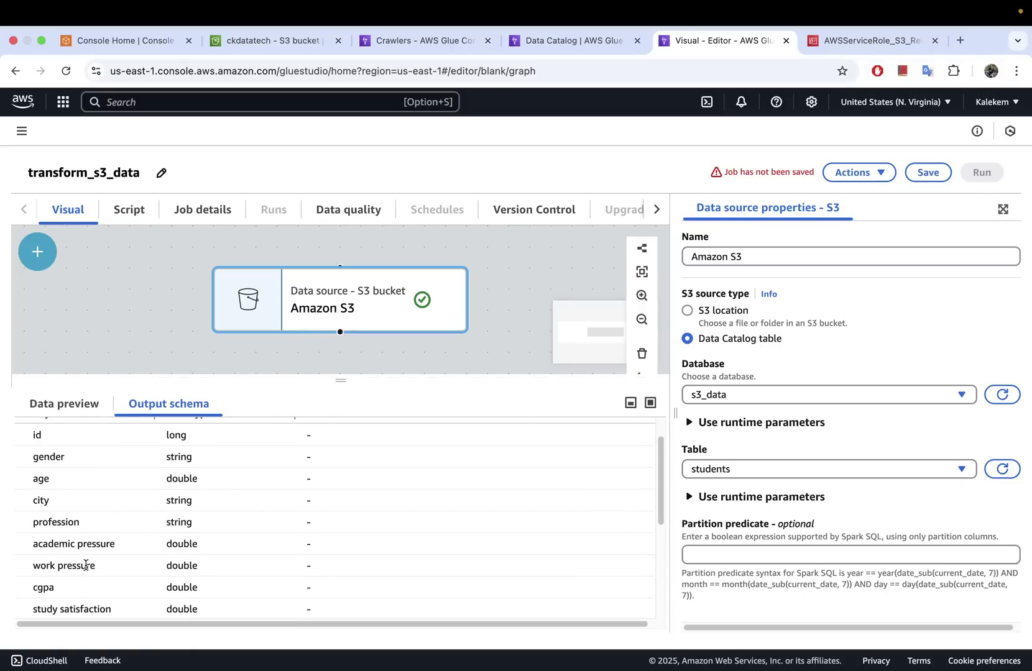
pyautogui.scroll(-5, 85, 563)
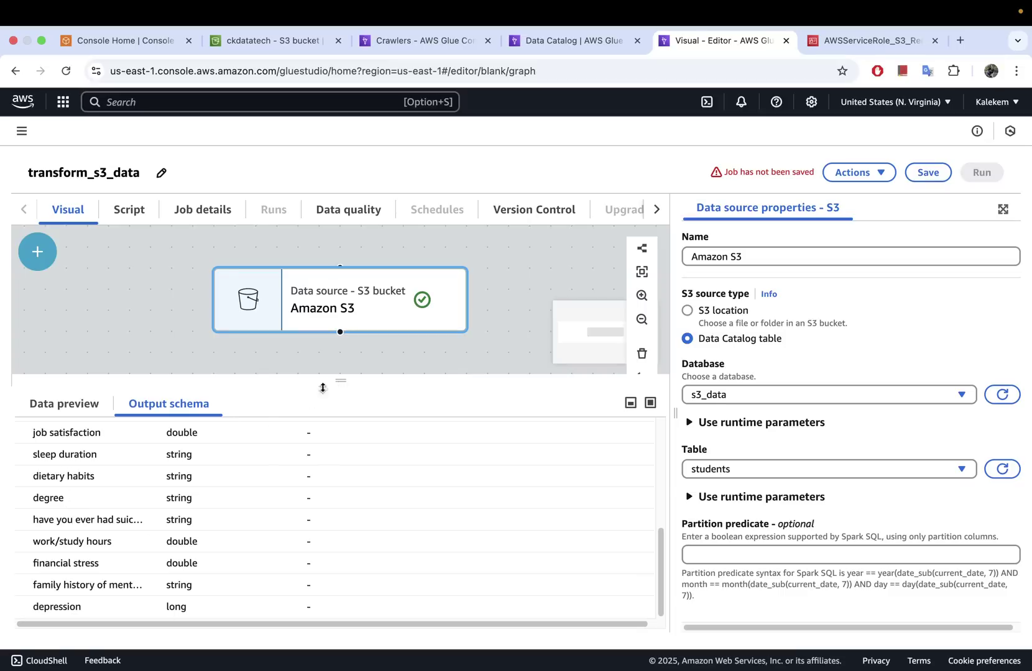
pyautogui.scroll(5, 113, 478)
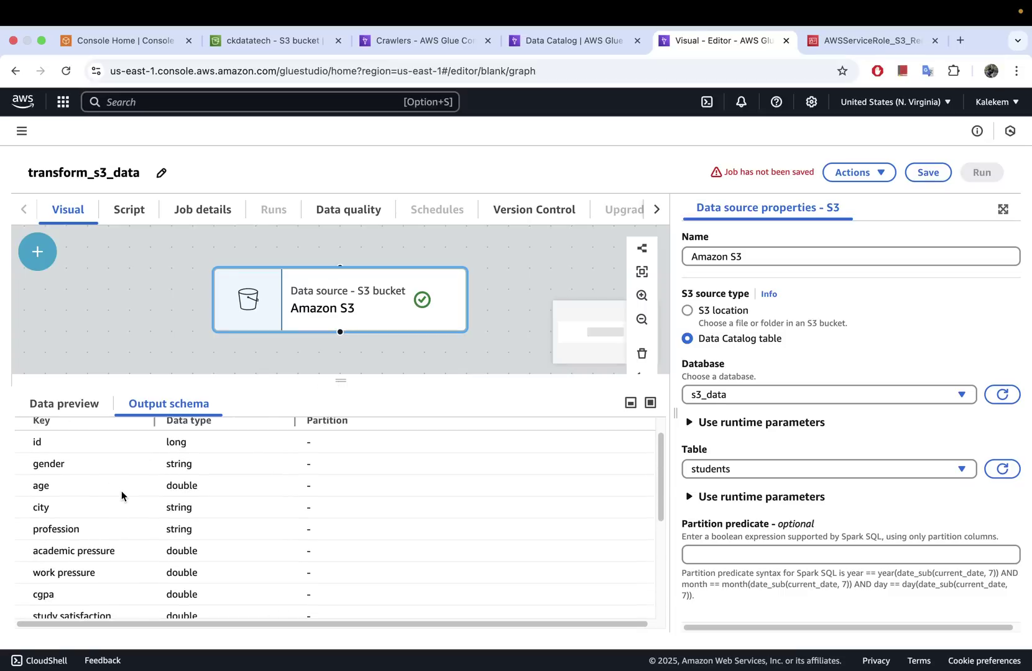
pyautogui.scroll(1, 121, 495)
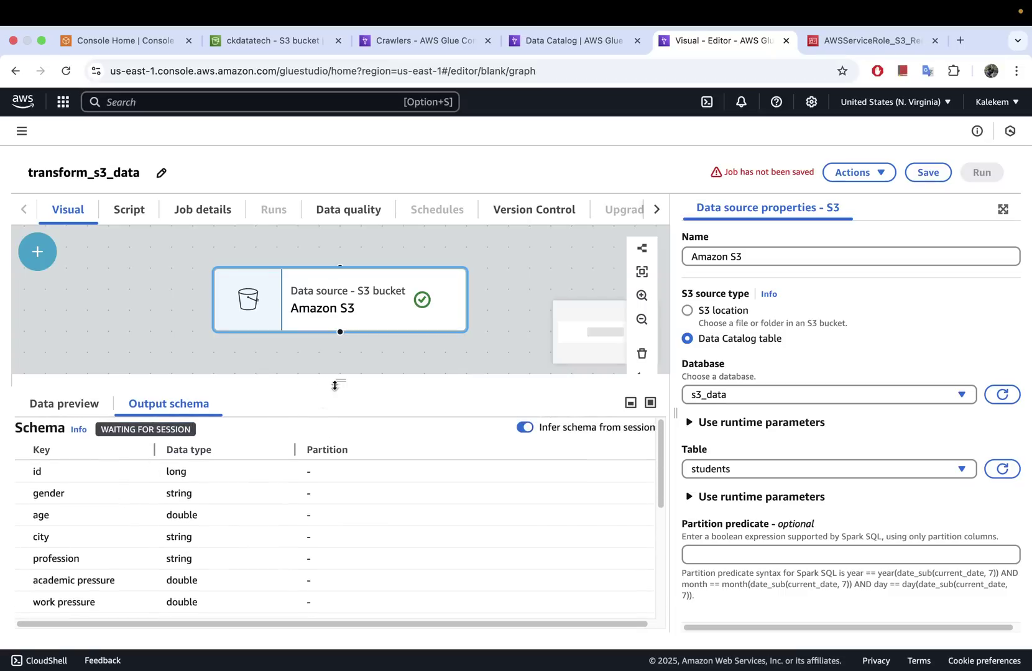
pyautogui.moveTo(335, 385); pyautogui.dragTo(336, 483)
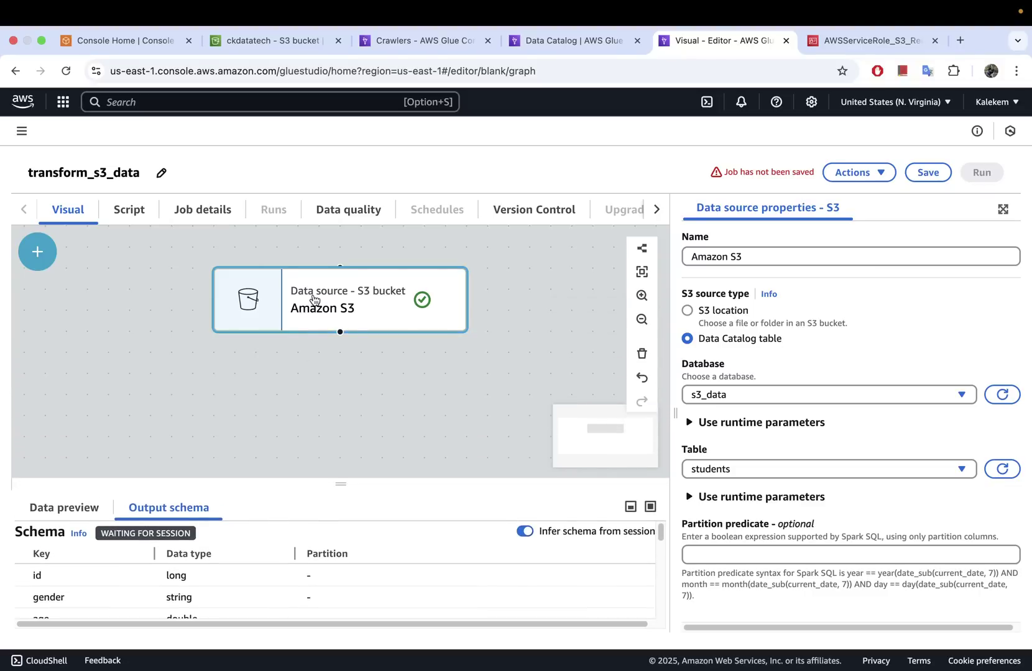
# - Browse the available transform nodes, from Data Preparation Recipe through the drop, filter, select and timestamp transforms
pyautogui.click(38, 255)
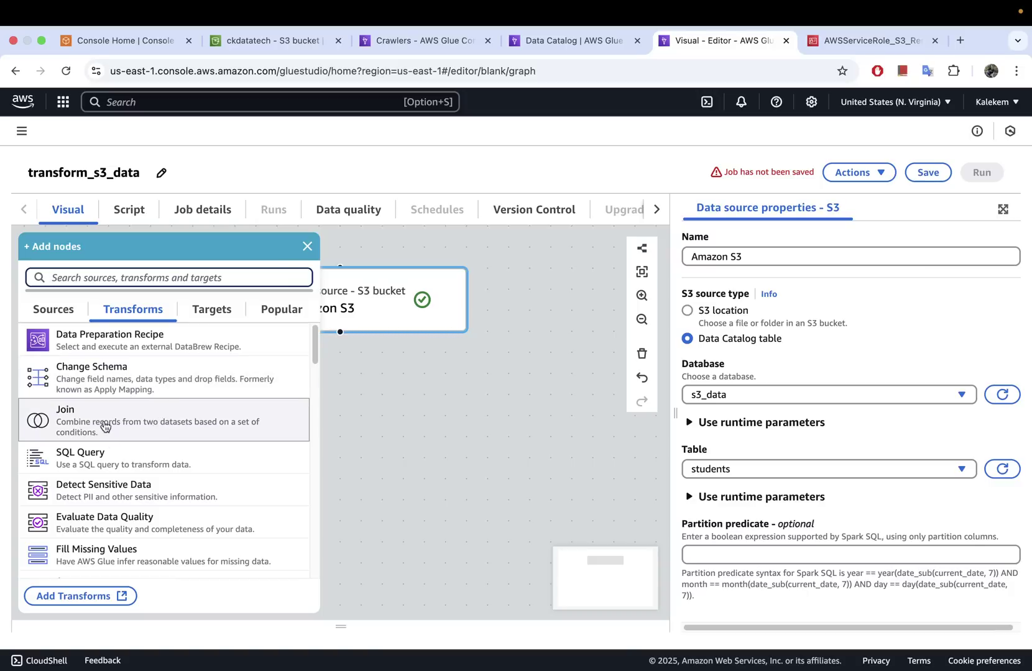
pyautogui.scroll(-4, 130, 435)
pyautogui.scroll(-15, 124, 446)
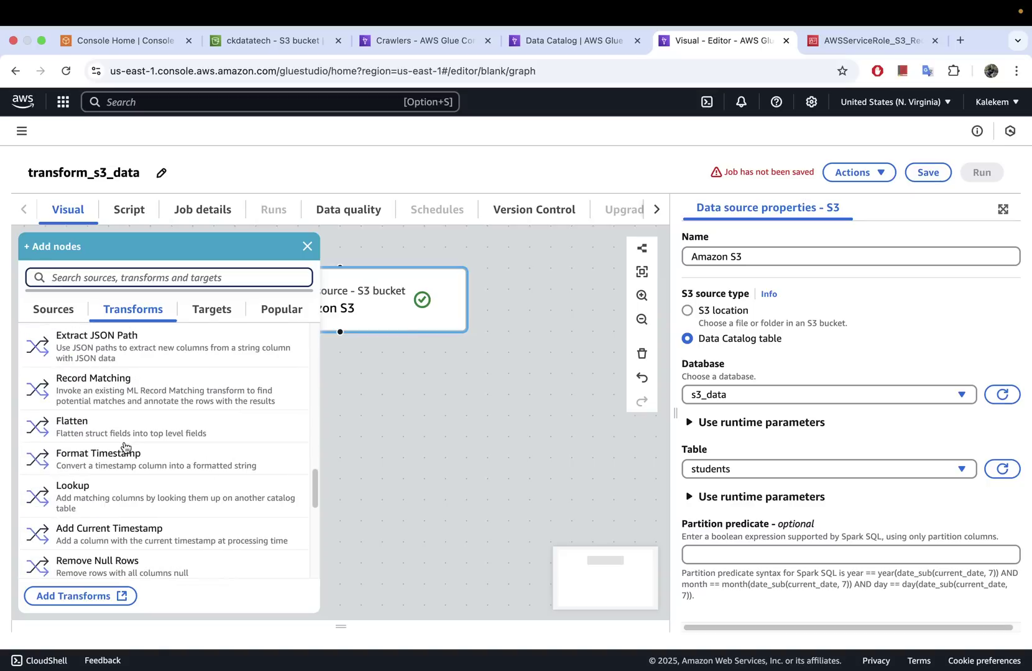
pyautogui.scroll(14, 127, 447)
pyautogui.scroll(4, 128, 448)
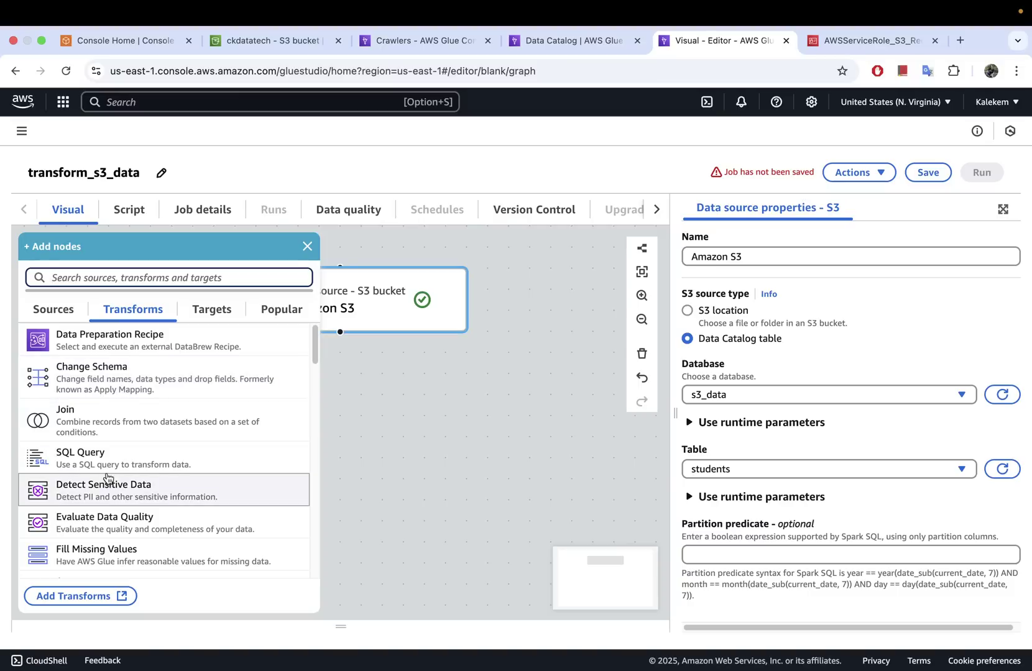
pyautogui.scroll(-1, 104, 480)
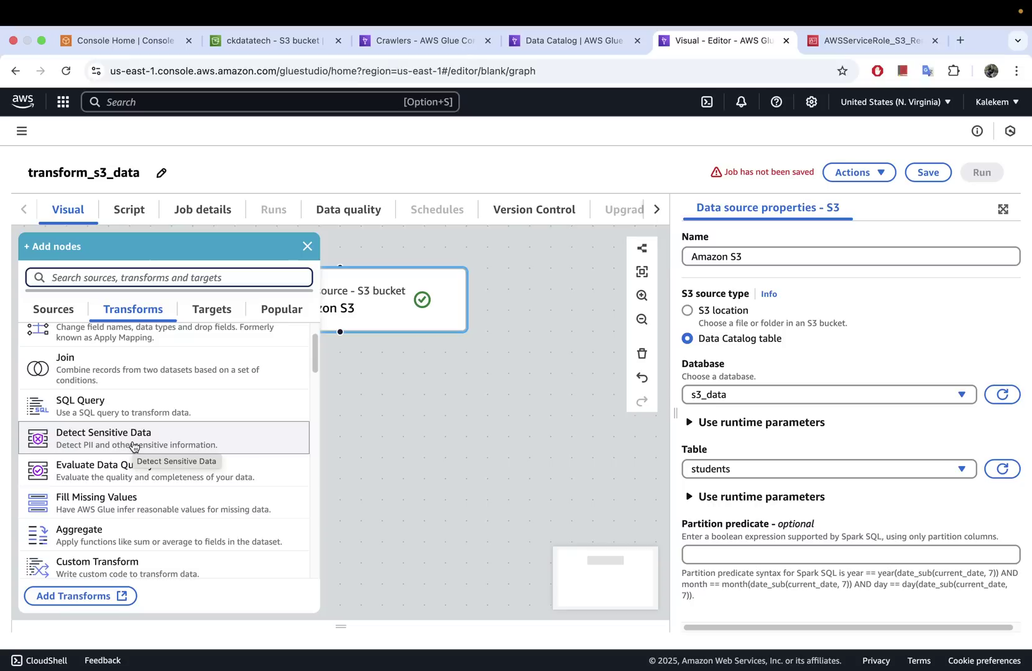
pyautogui.scroll(-3, 121, 491)
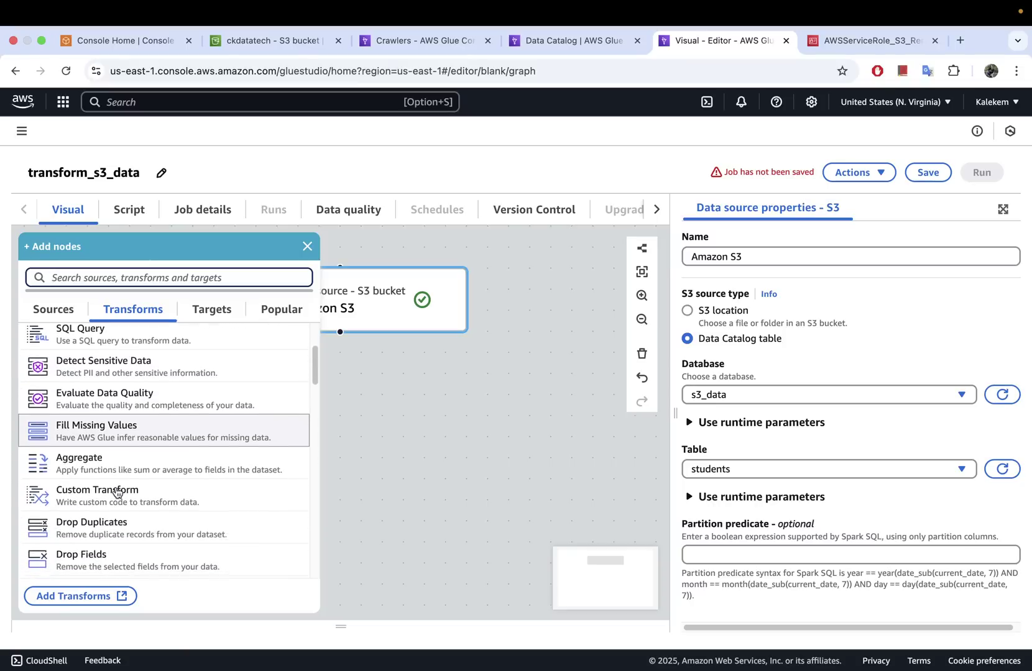
pyautogui.scroll(-1, 107, 507)
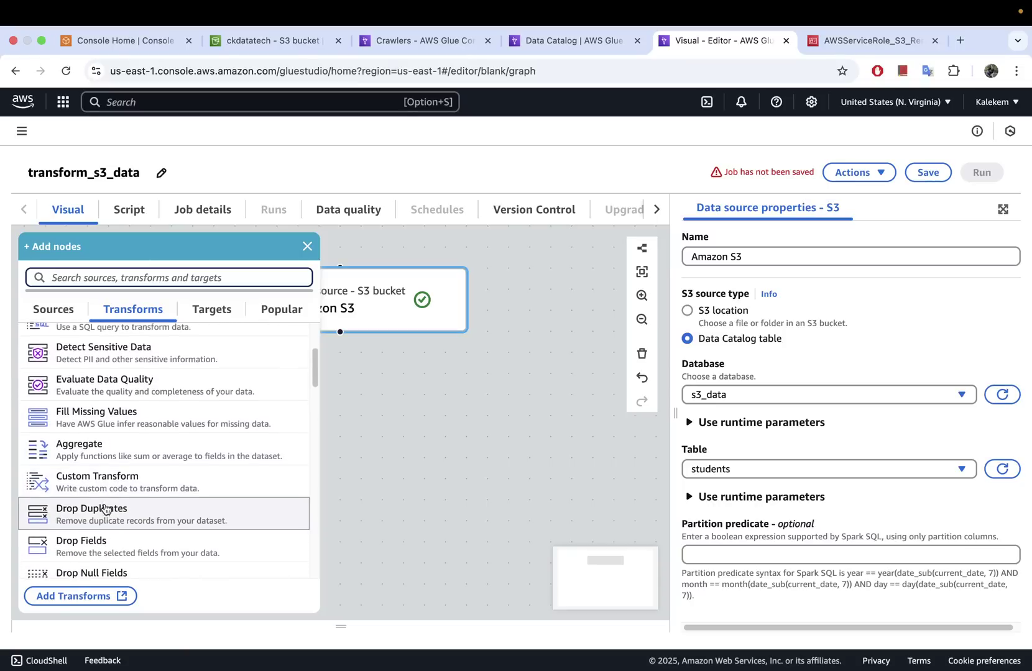
pyautogui.scroll(-3, 104, 509)
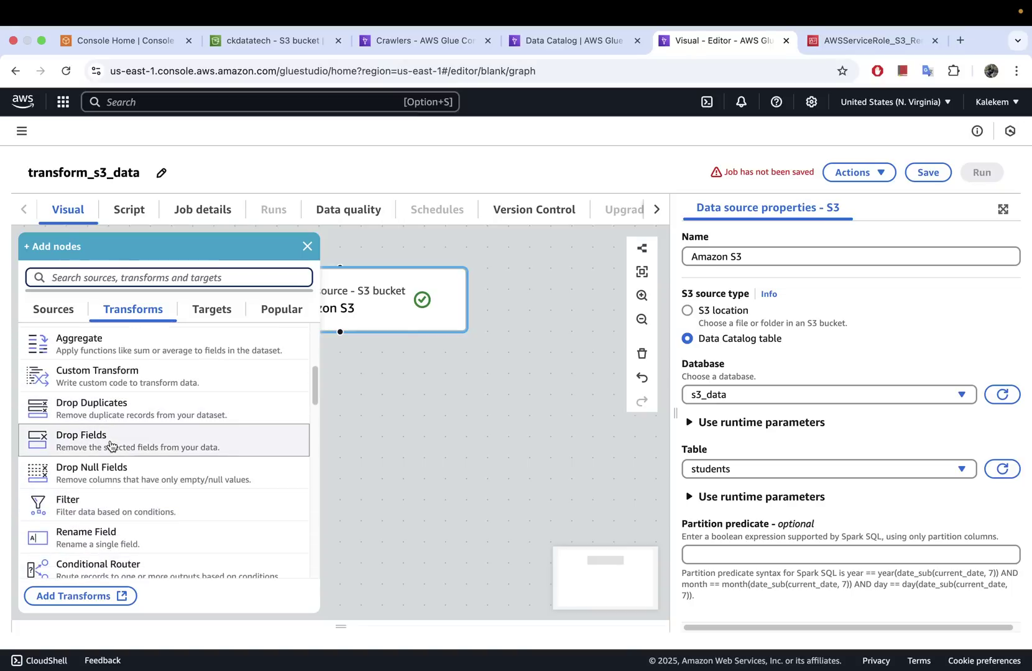
pyautogui.scroll(-3, 106, 509)
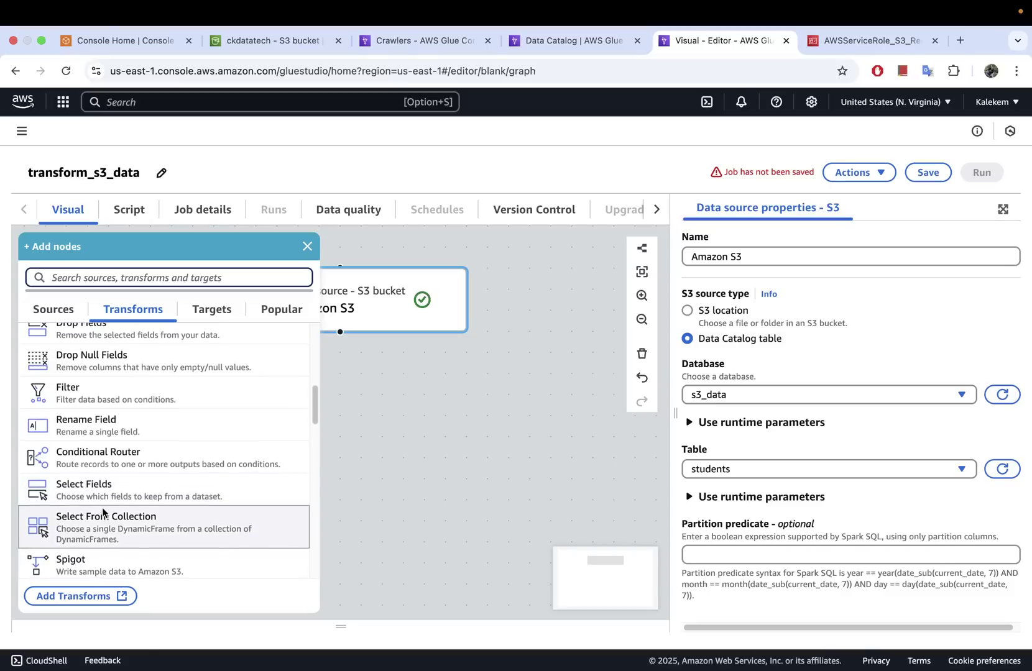
pyautogui.scroll(-4, 103, 511)
pyautogui.scroll(-5, 102, 540)
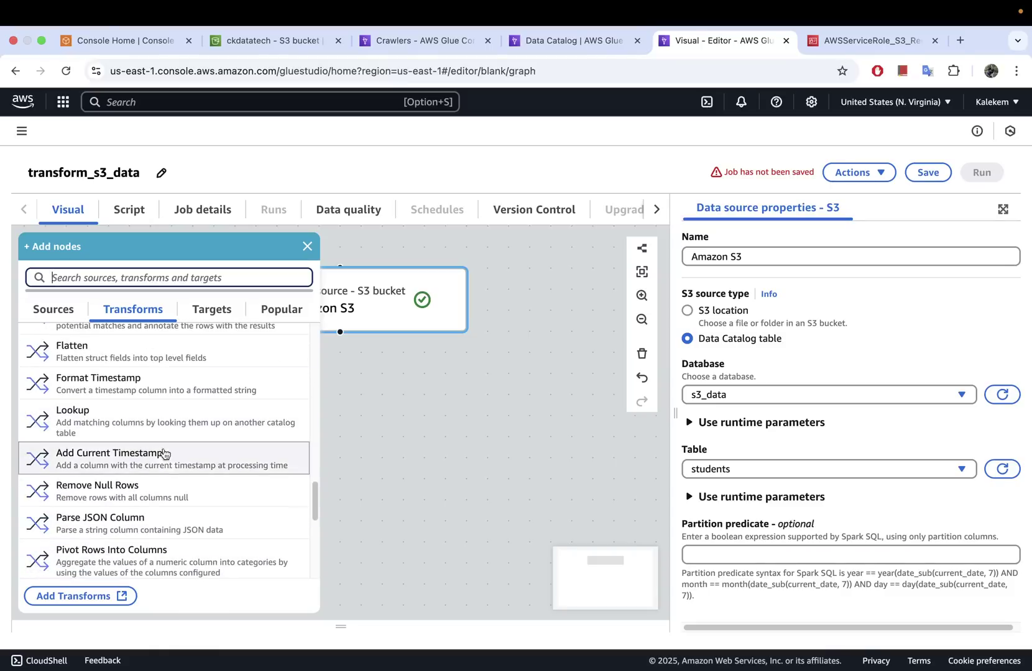
# - Add a Change Schema transform node with the Amazon S3 source as its parent
pyautogui.scroll(10, 165, 460)
pyautogui.scroll(8, 163, 461)
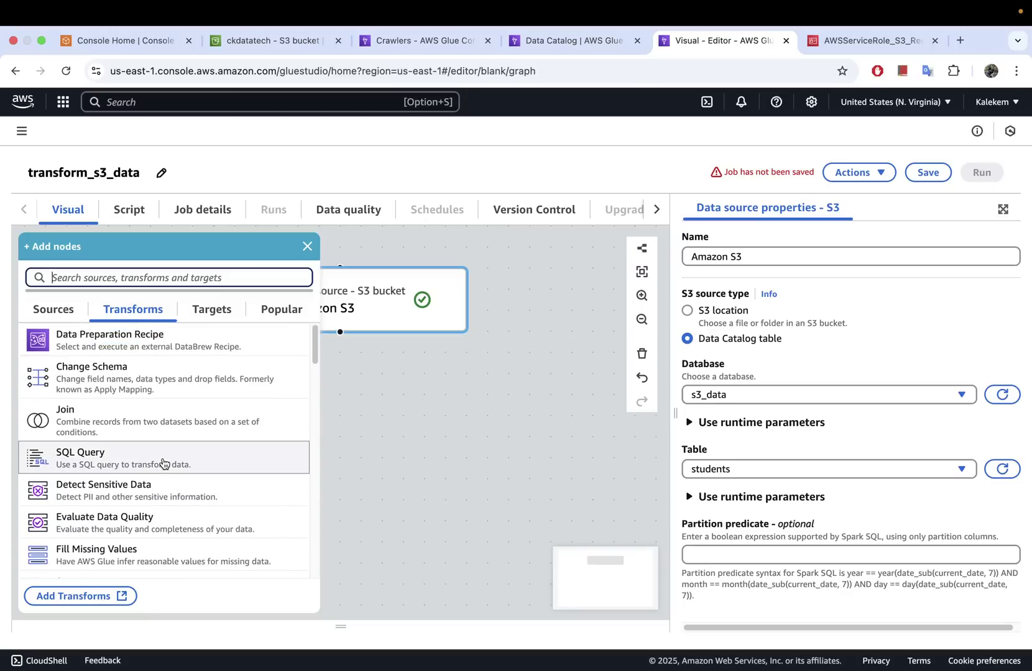
pyautogui.click(106, 377)
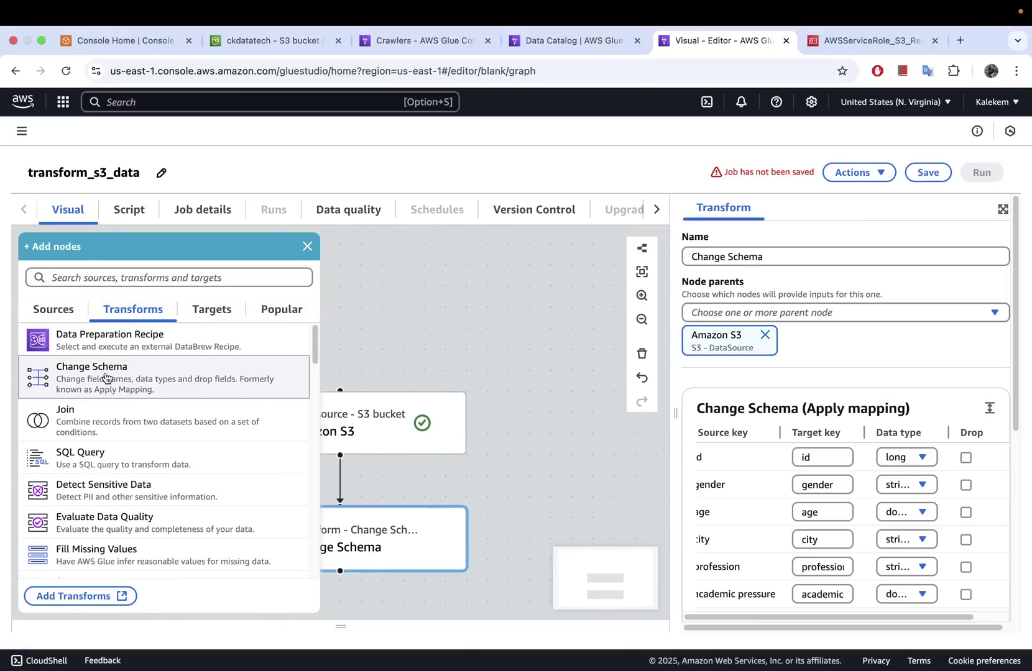
# - Widen the Change Schema node's settings and go through its source keys, target keys and data types
pyautogui.click(517, 452)
pyautogui.click(536, 484)
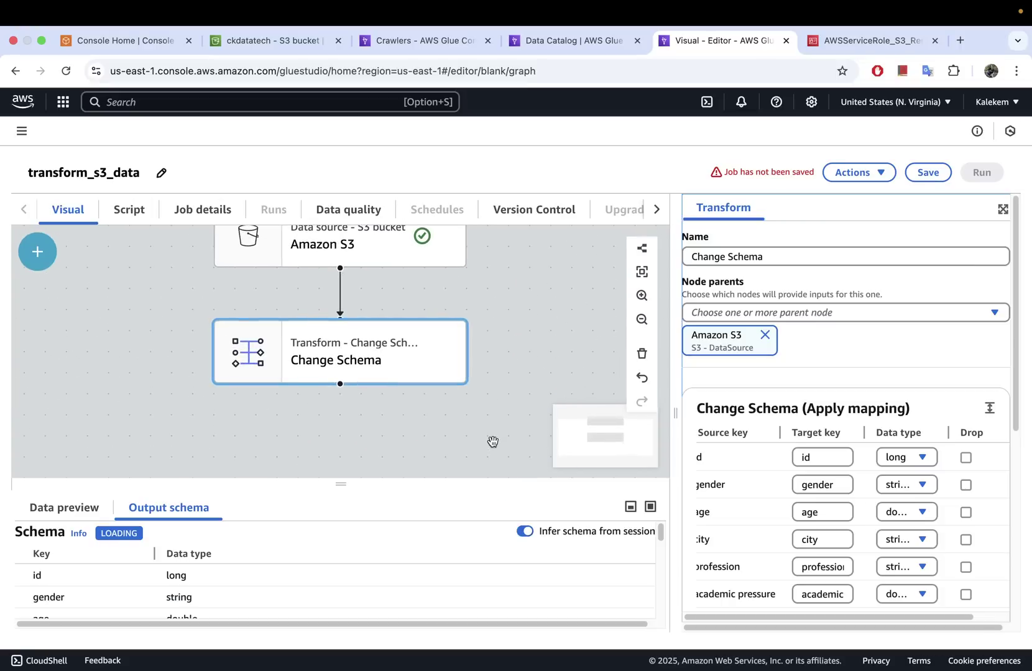
pyautogui.moveTo(678, 415); pyautogui.dragTo(564, 414)
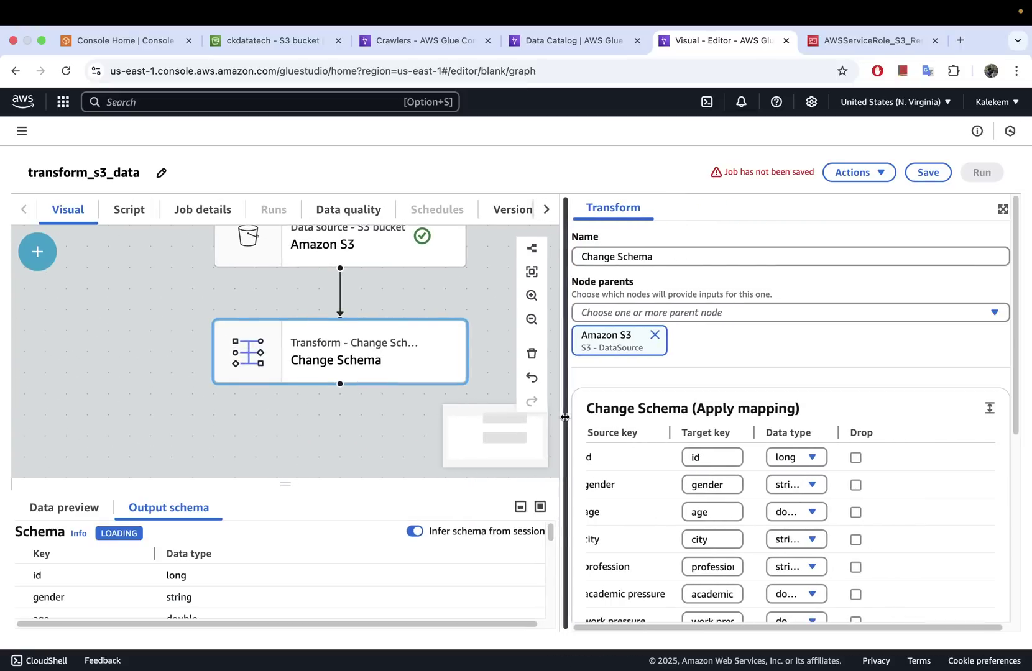
pyautogui.scroll(-3, 723, 386)
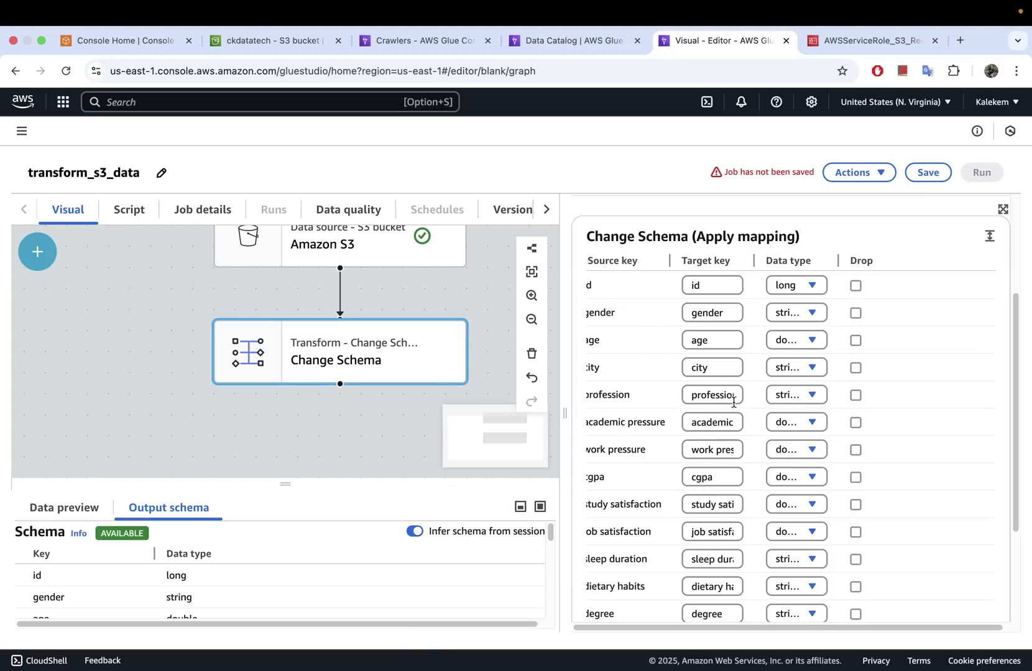
pyautogui.scroll(-2, 732, 395)
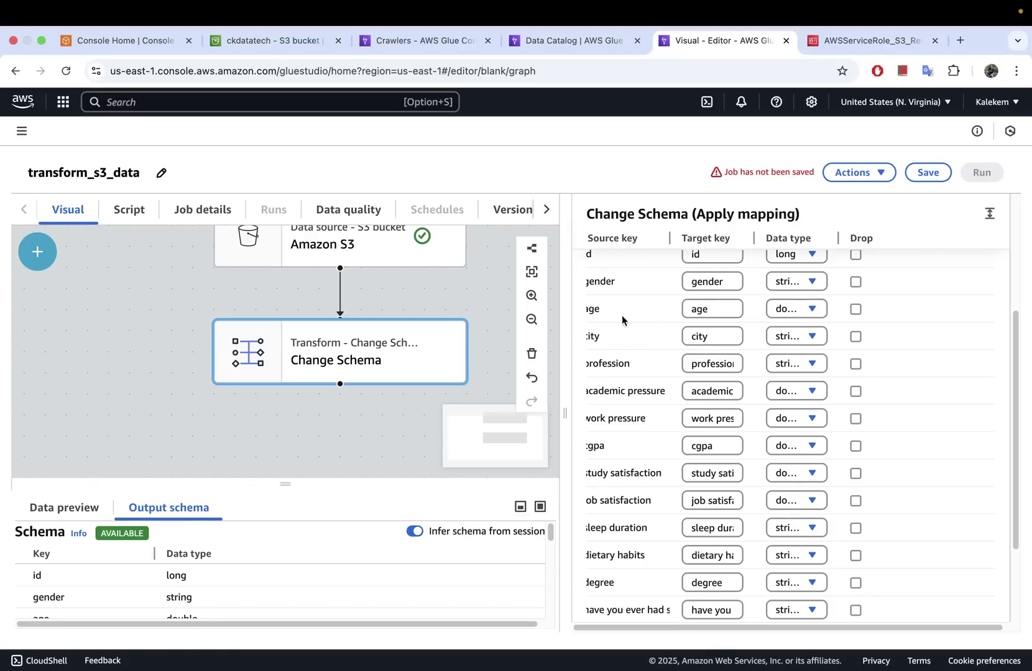
pyautogui.scroll(3, 677, 306)
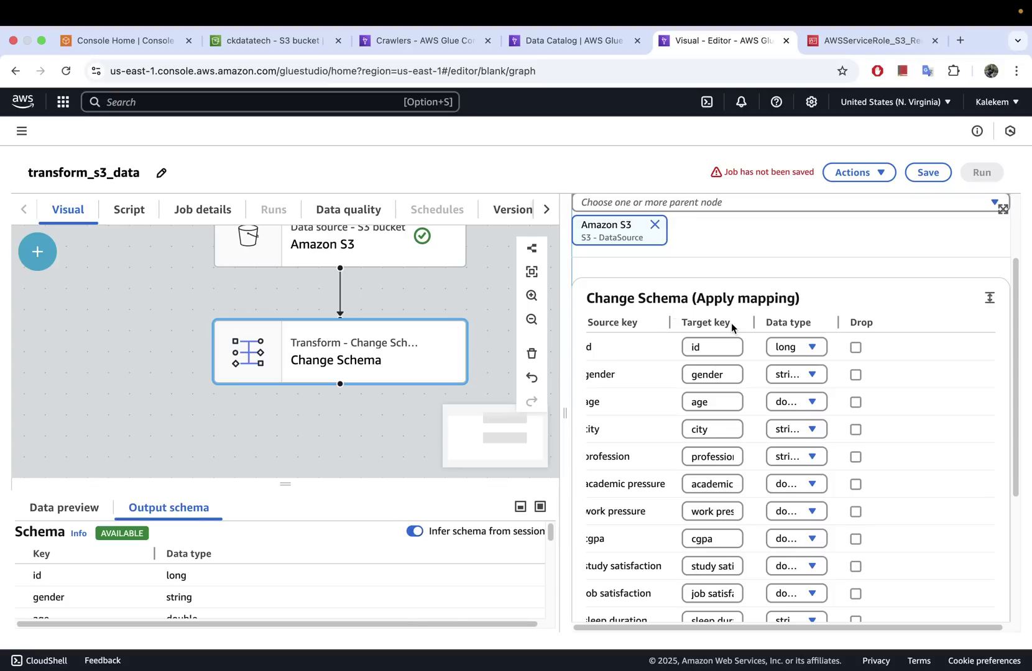
pyautogui.moveTo(731, 322); pyautogui.dragTo(680, 323)
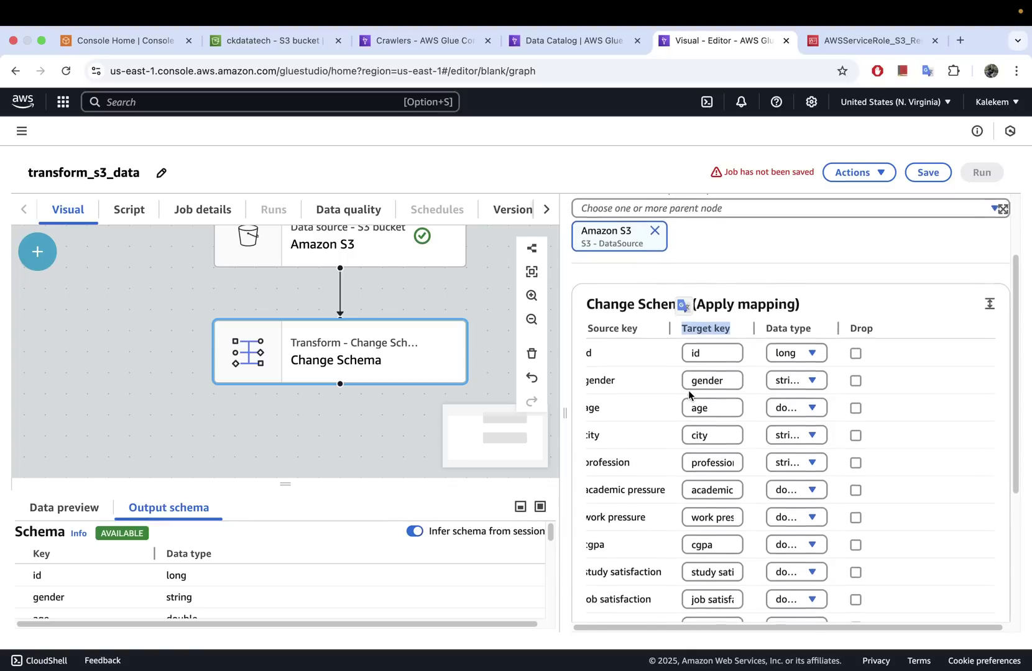
pyautogui.scroll(-2, 690, 392)
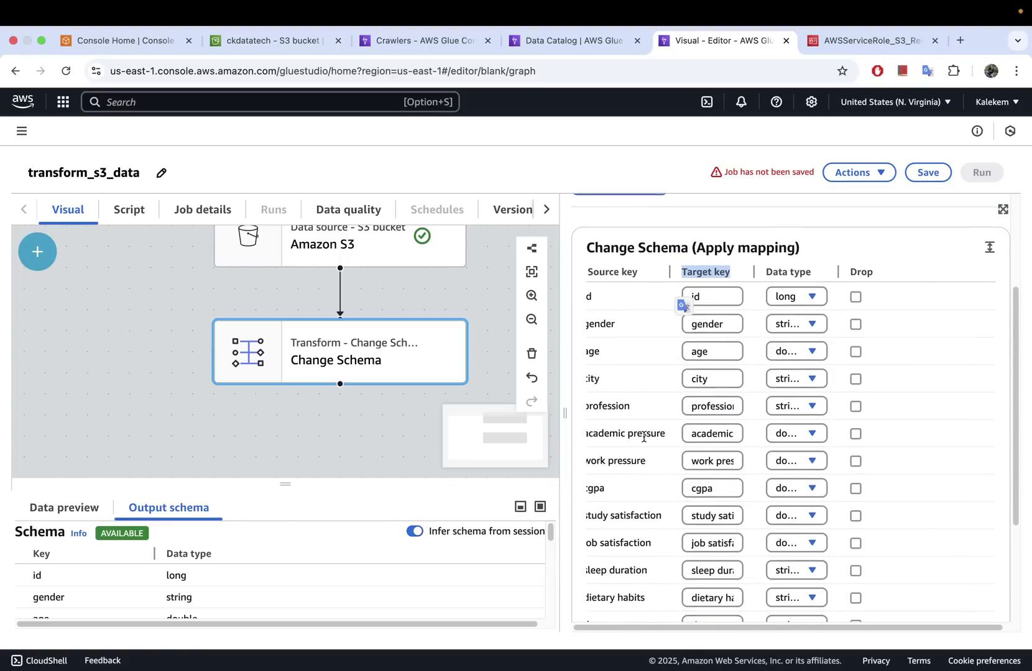
# - Rename the academic pressure and work pressure target keys to academic_pressure and work_pressure
pyautogui.scroll(-1, 646, 429)
pyautogui.click(710, 416)
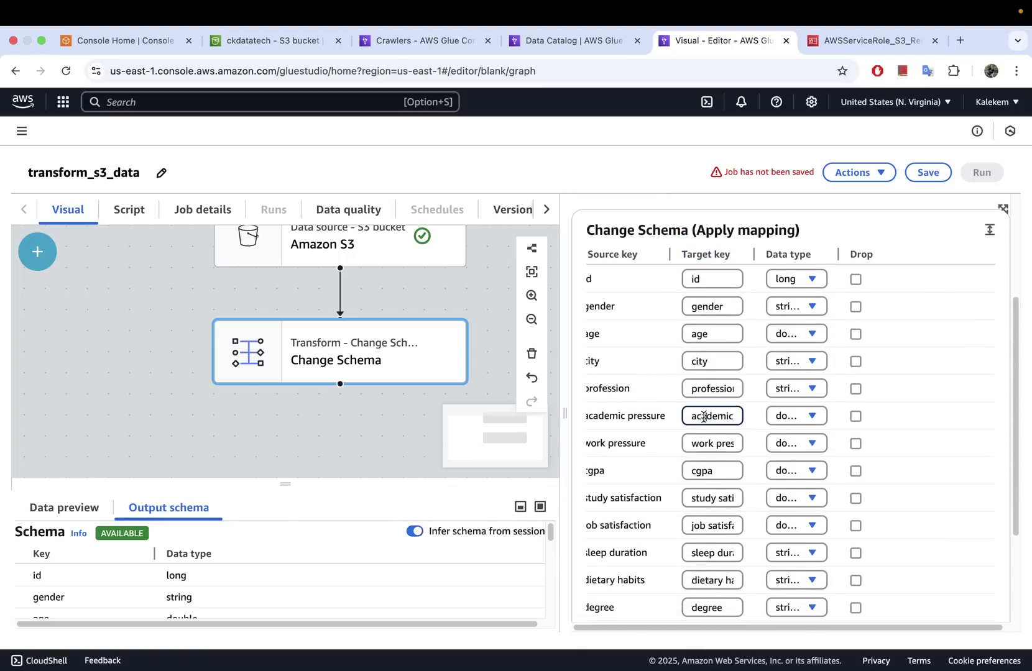
pyautogui.press('Right')
pyautogui.press('Right')
pyautogui.press('Right')
pyautogui.press('Right')
pyautogui.press('BackSpace')
pyautogui.write('_')
pyautogui.click(715, 443)
pyautogui.press('BackSpace')
pyautogui.write('_')
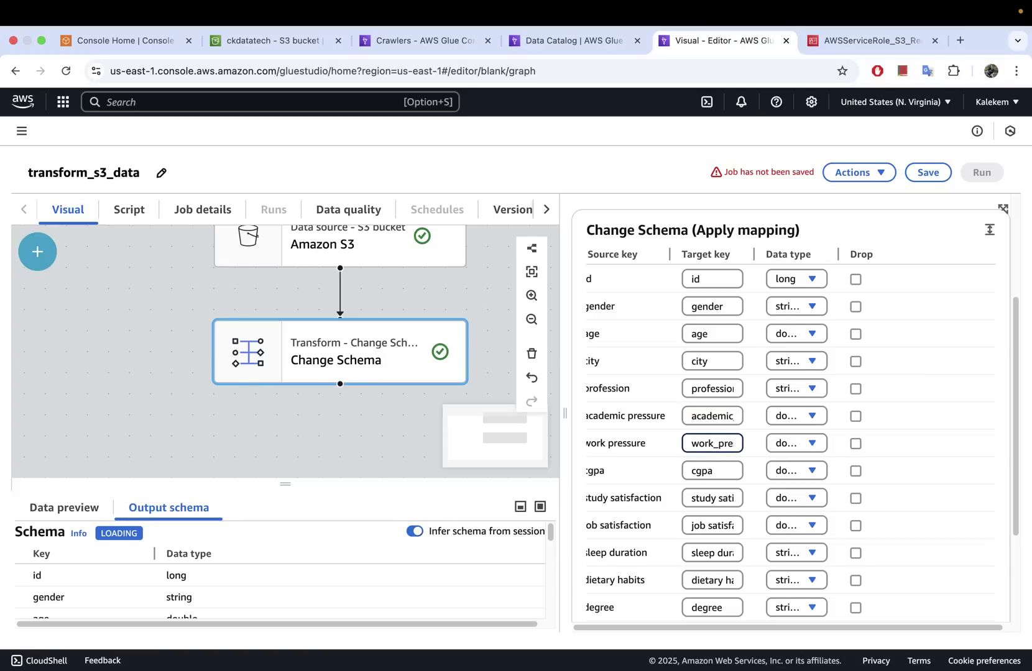
# - Rename the study satisfaction and job satisfaction target keys to study_satisfaction and job_satisfaction
pyautogui.scroll(-1, 701, 527)
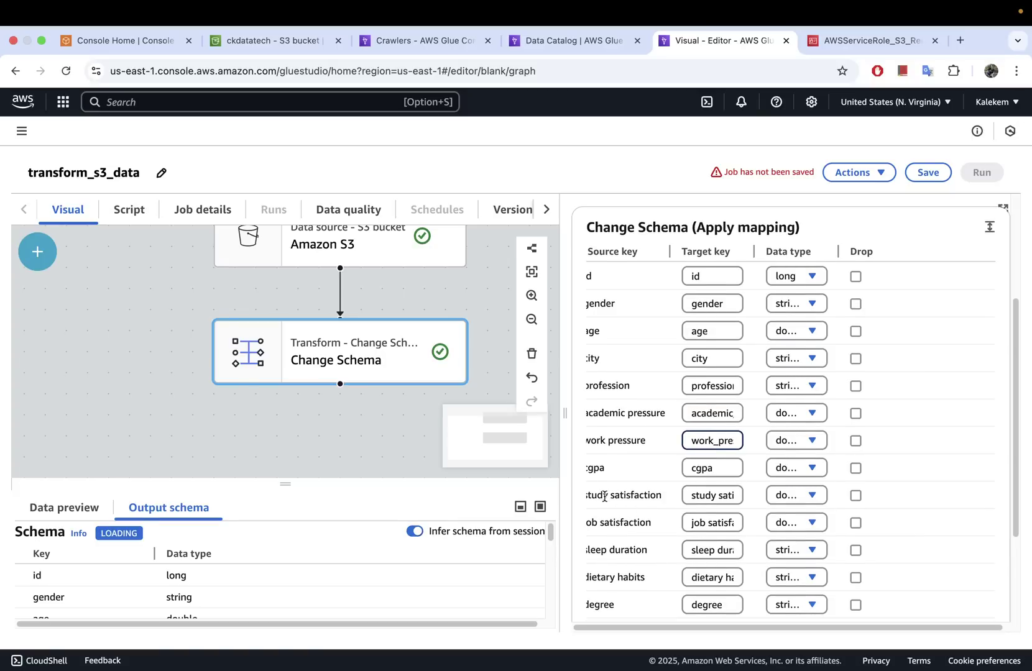
pyautogui.click(719, 496)
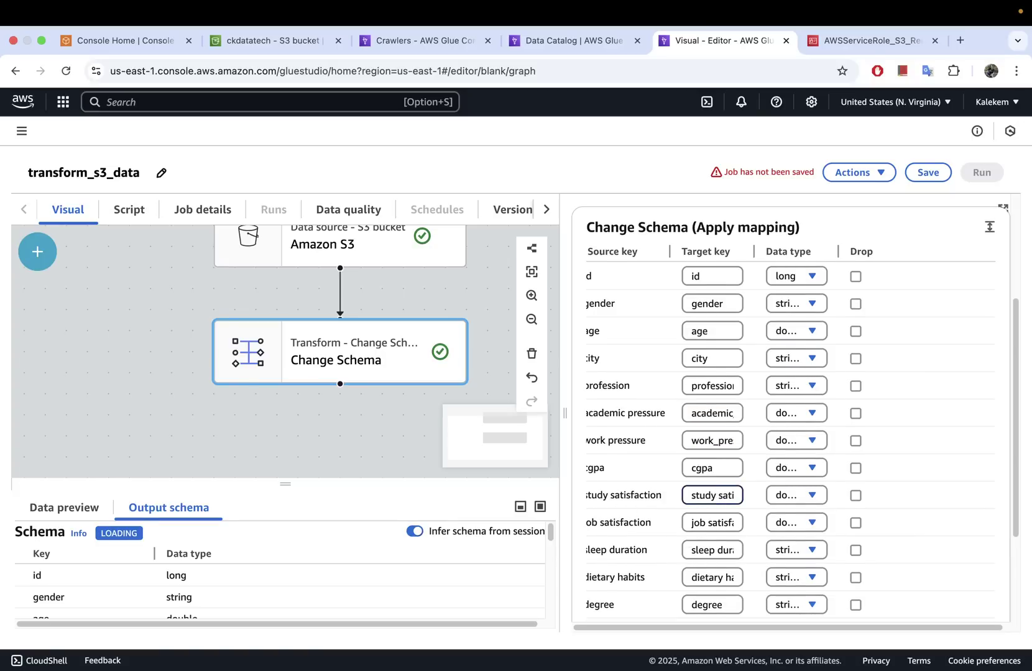
pyautogui.press('BackSpace')
pyautogui.write('_')
pyautogui.click(708, 524)
pyautogui.press('BackSpace')
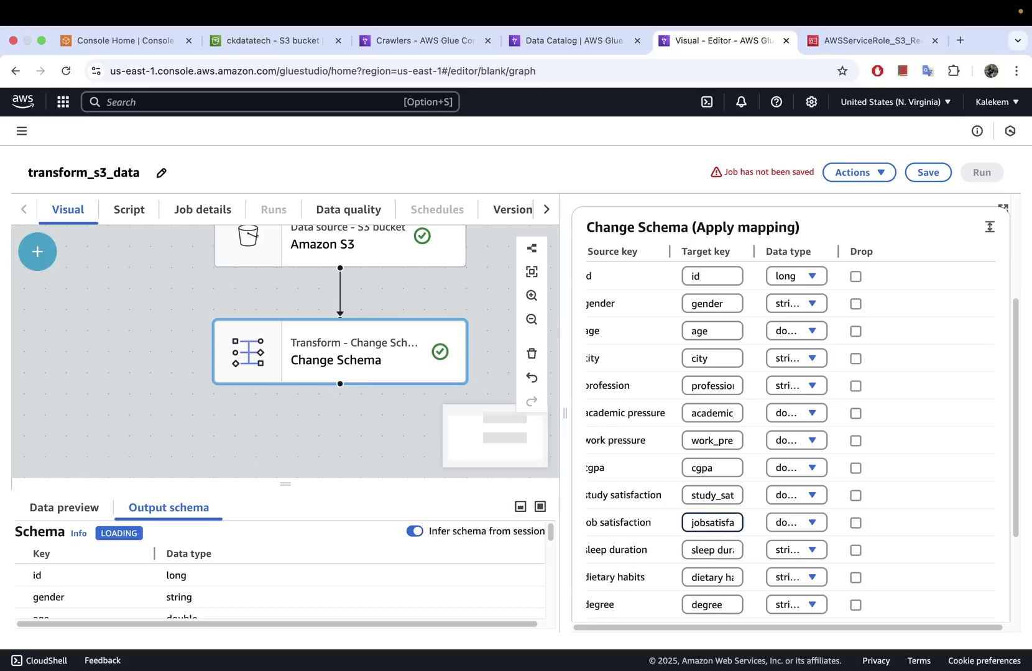
pyautogui.write('_')
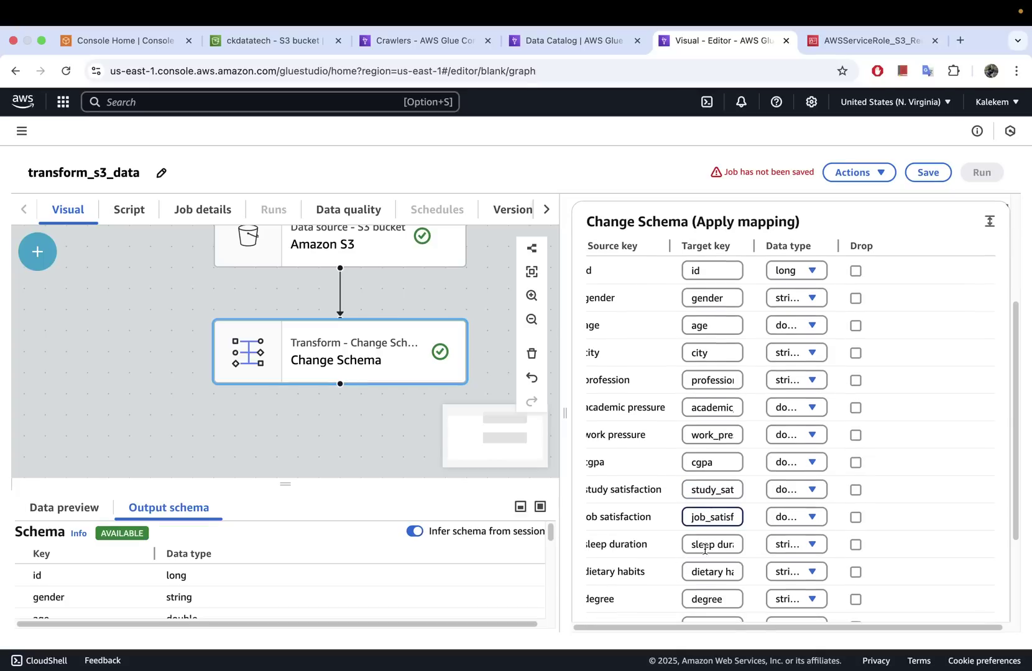
# - Rename the sleep duration and dietary habits target keys to sleep_duration and dietary_habits
pyautogui.click(719, 546)
pyautogui.press('BackSpace')
pyautogui.write('_')
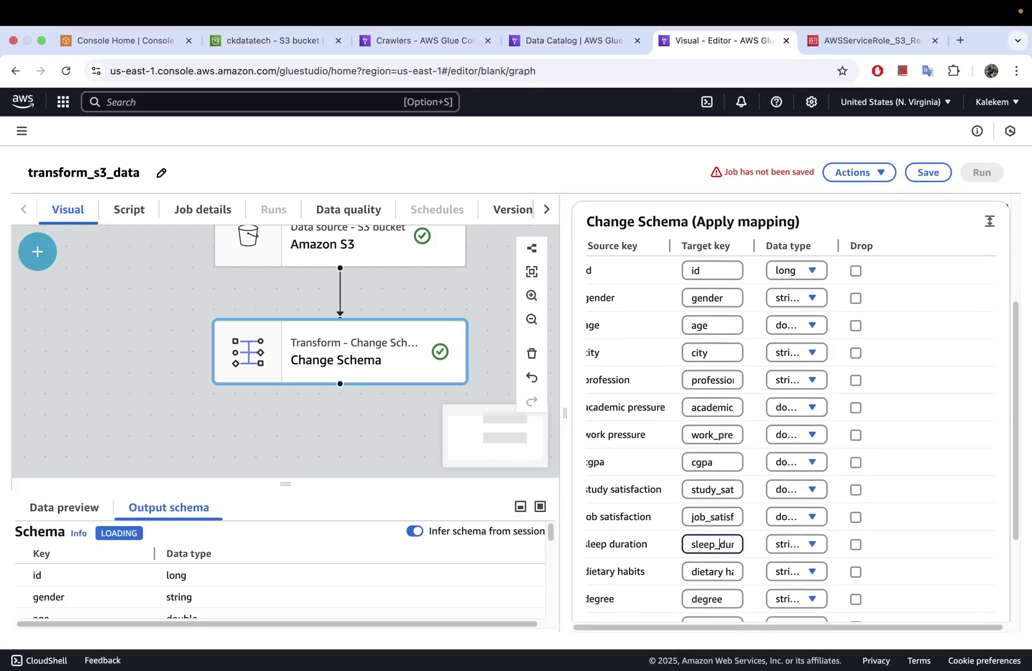
pyautogui.scroll(-2, 721, 531)
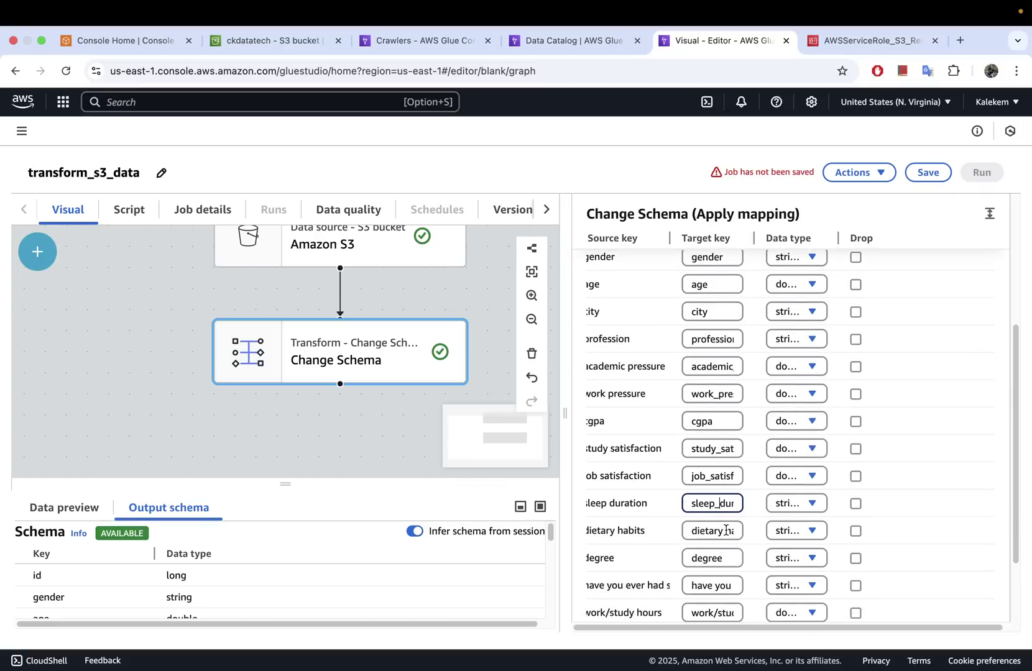
pyautogui.click(725, 532)
pyautogui.press('BackSpace')
pyautogui.write('_')
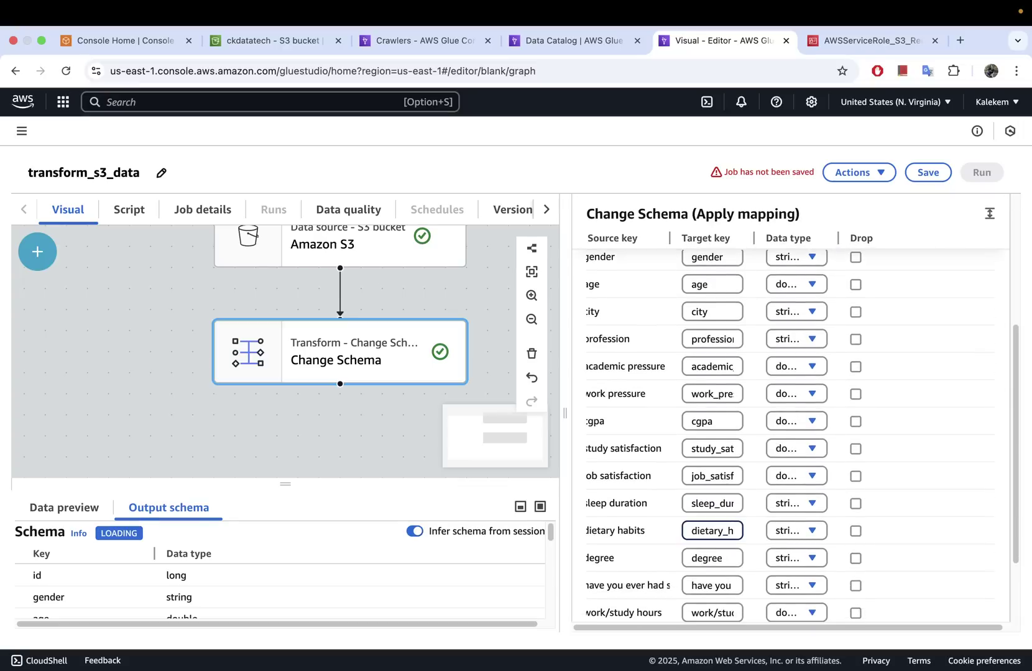
# - Replace the target key of the "have you ever had s..." column with is_suicidal
pyautogui.scroll(-3, 730, 550)
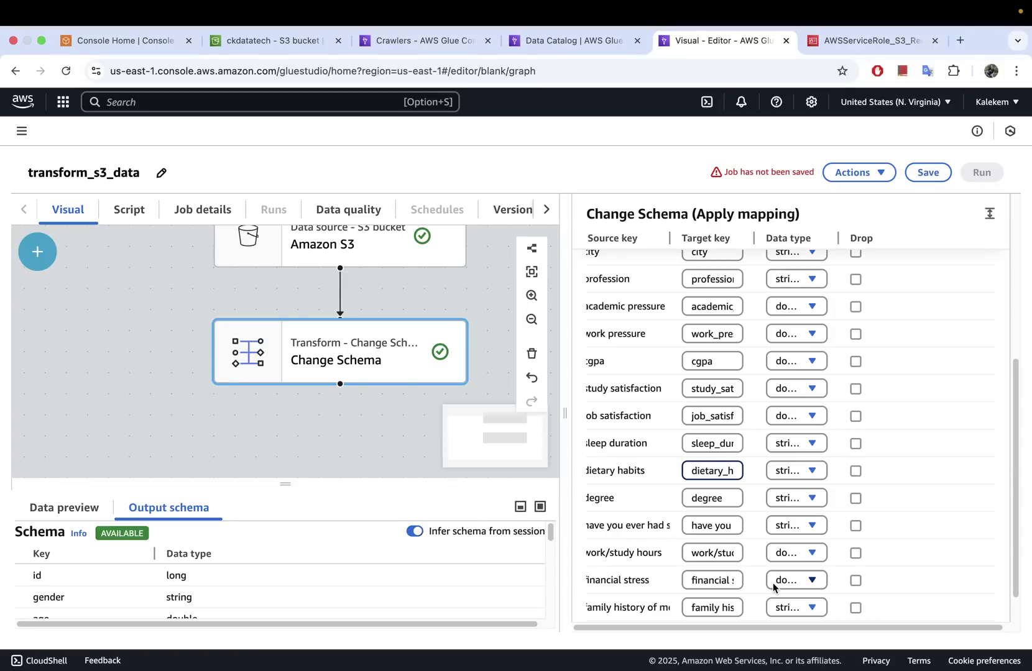
pyautogui.click(704, 525)
pyautogui.press('Right')
pyautogui.press('Right')
pyautogui.press('Right')
pyautogui.press('Right')
pyautogui.press('Right')
pyautogui.press('Right')
pyautogui.press('Right')
pyautogui.press('Right')
pyautogui.press('Right')
pyautogui.press('Right')
pyautogui.press('Right')
pyautogui.press('Right')
pyautogui.press('Right')
pyautogui.press('Right')
pyautogui.press('Right')
pyautogui.press('Right')
pyautogui.press('Right')
pyautogui.press('Right')
pyautogui.press('Right')
pyautogui.press('Right')
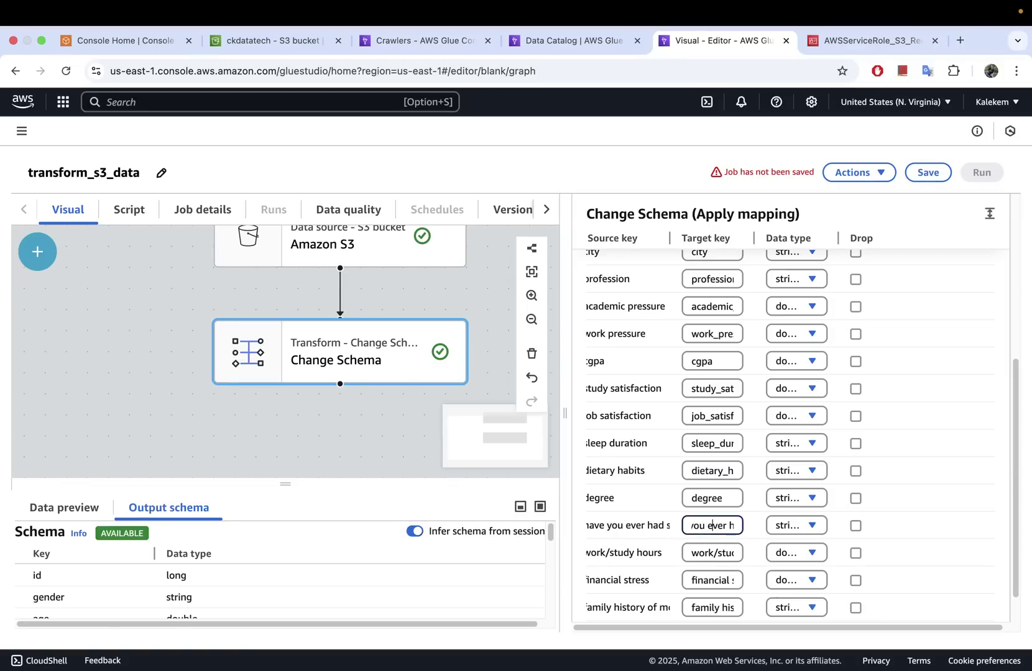
pyautogui.press('Right')
pyautogui.press('Right')
pyautogui.press('Right')
pyautogui.press('Right')
pyautogui.press('Right')
pyautogui.press('Right')
pyautogui.press('Right')
pyautogui.press('Right')
pyautogui.press('Right')
pyautogui.press('BackSpace')
pyautogui.press('BackSpace')
pyautogui.press('BackSpace')
pyautogui.press('BackSpace')
pyautogui.press('BackSpace')
pyautogui.press('BackSpace')
pyautogui.press('BackSpace')
pyautogui.press('BackSpace')
pyautogui.press('BackSpace')
pyautogui.press('BackSpace')
pyautogui.press('BackSpace')
pyautogui.press('BackSpace')
pyautogui.press('BackSpace')
pyautogui.press('BackSpace')
pyautogui.press('BackSpace')
pyautogui.press('BackSpace')
pyautogui.press('BackSpace')
pyautogui.press('BackSpace')
pyautogui.press('BackSpace')
pyautogui.press('BackSpace')
pyautogui.press('BackSpace')
pyautogui.press('BackSpace')
pyautogui.press('BackSpace')
pyautogui.press('BackSpace')
pyautogui.press('BackSpace')
pyautogui.press('BackSpace')
pyautogui.press('BackSpace')
pyautogui.press('BackSpace')
pyautogui.press('BackSpace')
pyautogui.press('BackSpace')
pyautogui.press('BackSpace')
pyautogui.press('BackSpace')
pyautogui.press('BackSpace')
pyautogui.press('BackSpace')
pyautogui.press('BackSpace')
pyautogui.press('BackSpace')
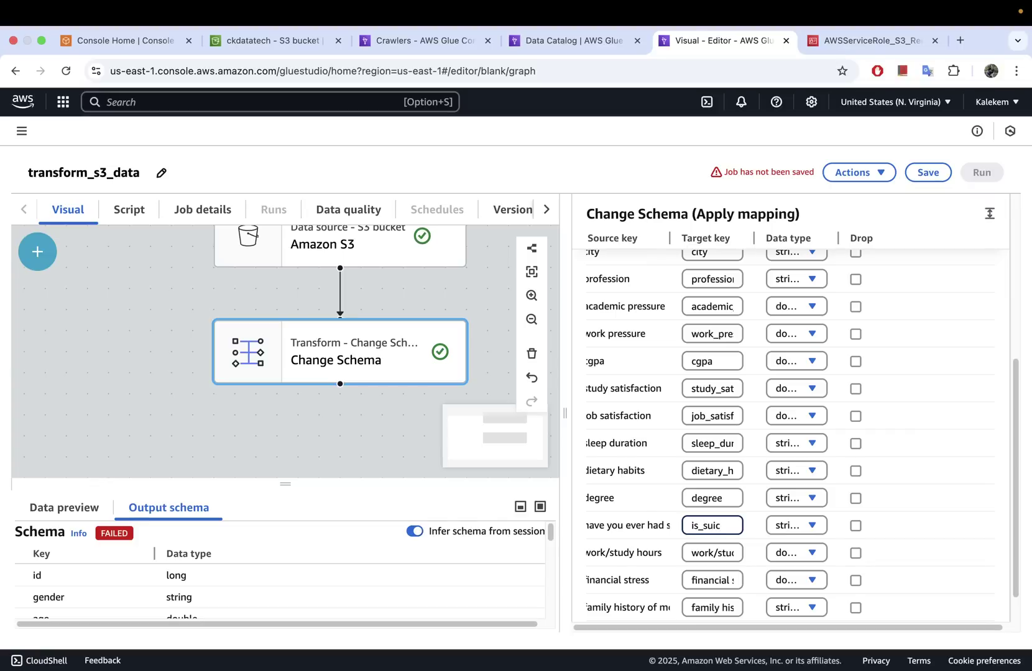
pyautogui.write('al')
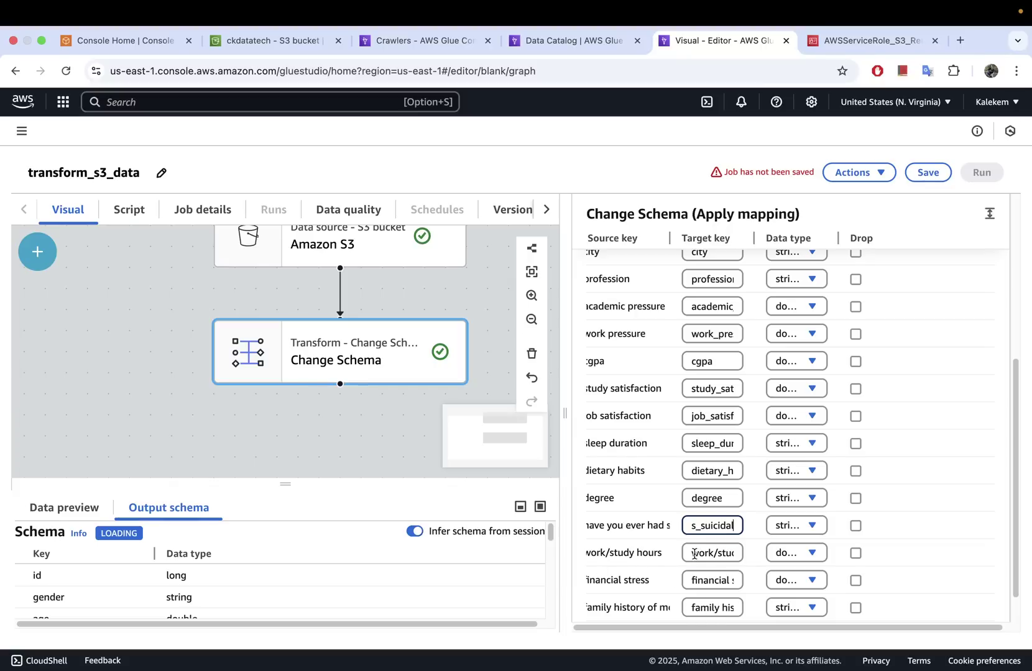
# - Rename the work/study hours target key to wrk_hrs
pyautogui.moveTo(694, 554); pyautogui.dragTo(758, 558)
pyautogui.press('BackSpace')
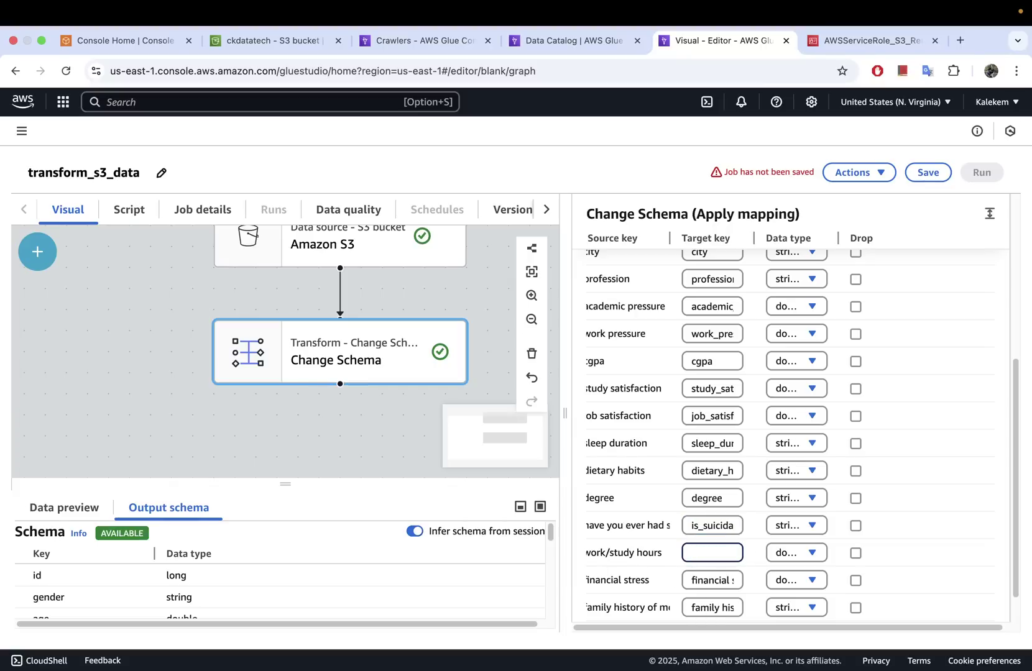
pyautogui.press('BackSpace')
pyautogui.press('BackSpace')
pyautogui.write('wrk')
# - Rename the financial stress target key to fin_stress
pyautogui.scroll(-2, 740, 562)
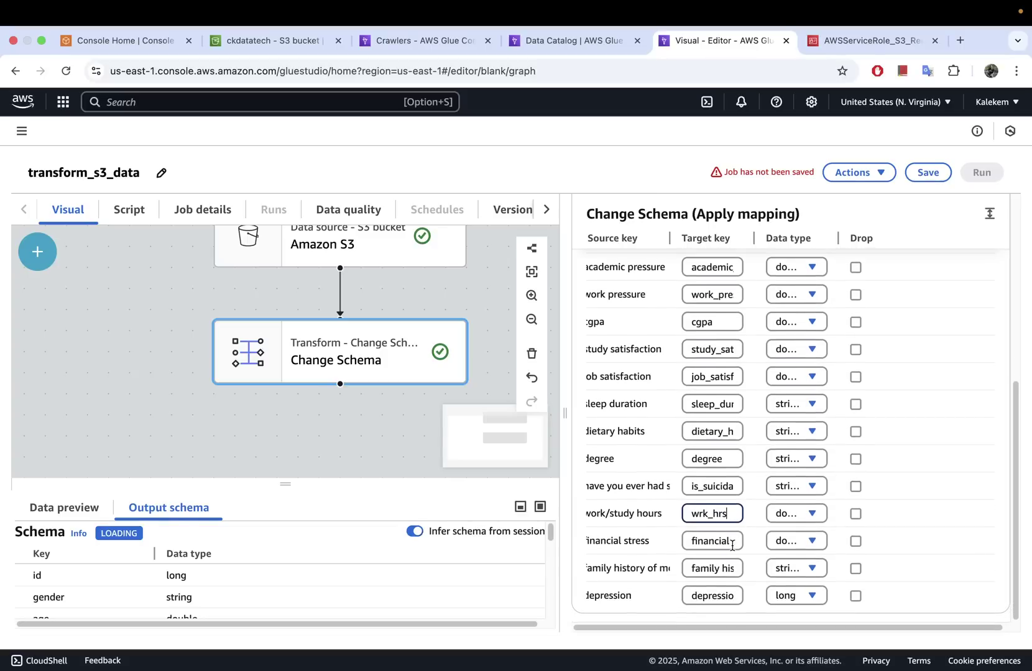
pyautogui.click(715, 542)
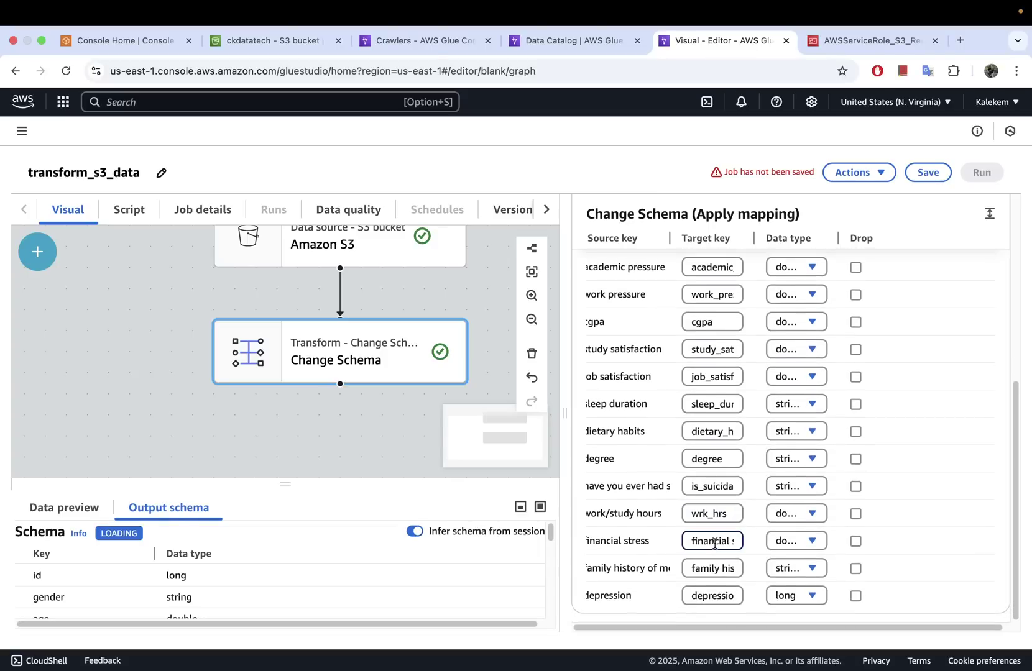
pyautogui.press('super+a')
pyautogui.press('BackSpace')
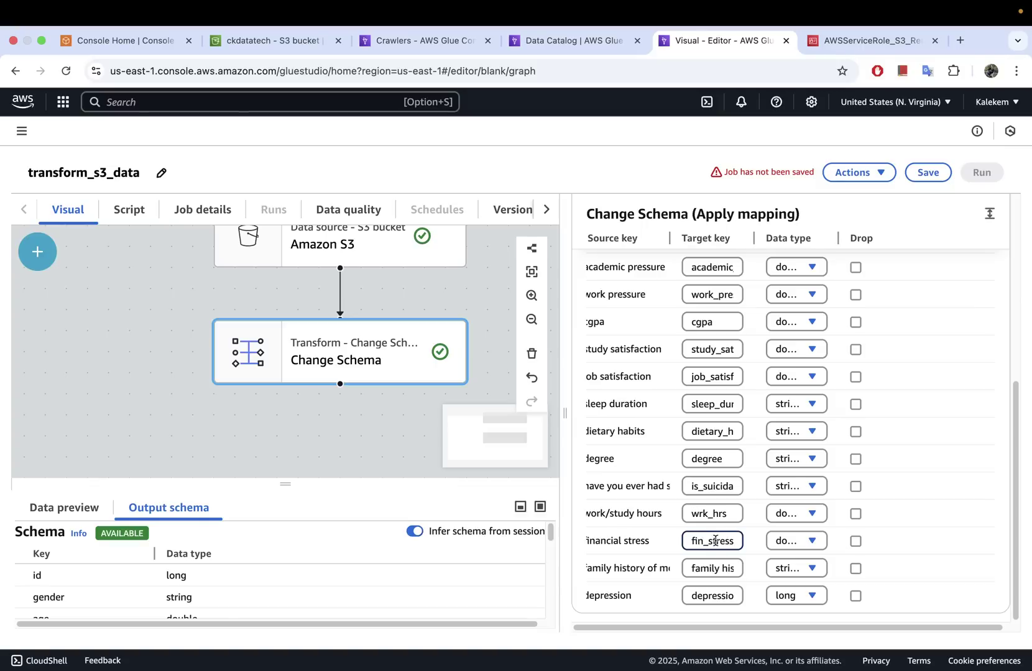
# - Replace the target key of the family history of mental illness column with fam_mental_ill
pyautogui.click(712, 568)
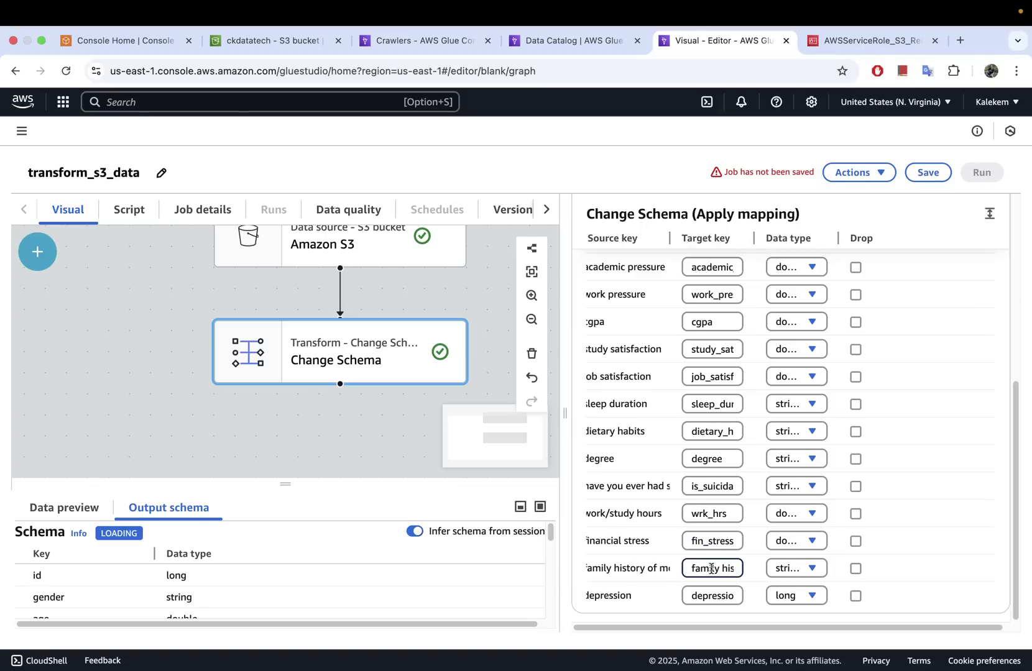
pyautogui.press('Right')
pyautogui.press('Right')
pyautogui.press('Right')
pyautogui.press('Right')
pyautogui.press('Right')
pyautogui.press('Right')
pyautogui.press('Right')
pyautogui.press('Right')
pyautogui.press('Right')
pyautogui.press('Right')
pyautogui.press('Right')
pyautogui.press('Right')
pyautogui.press('Right')
pyautogui.press('Right')
pyautogui.press('Right')
pyautogui.press('Right')
pyautogui.press('Right')
pyautogui.press('Right')
pyautogui.press('Right')
pyautogui.press('Right')
pyautogui.press('super+a')
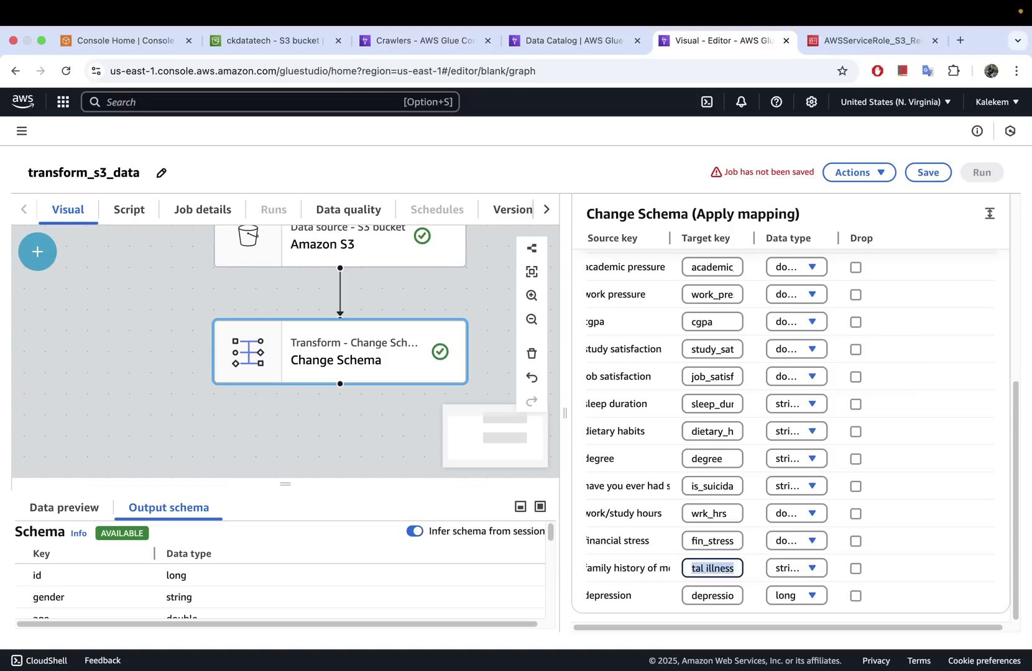
pyautogui.press('BackSpace')
pyautogui.write('fam_men')
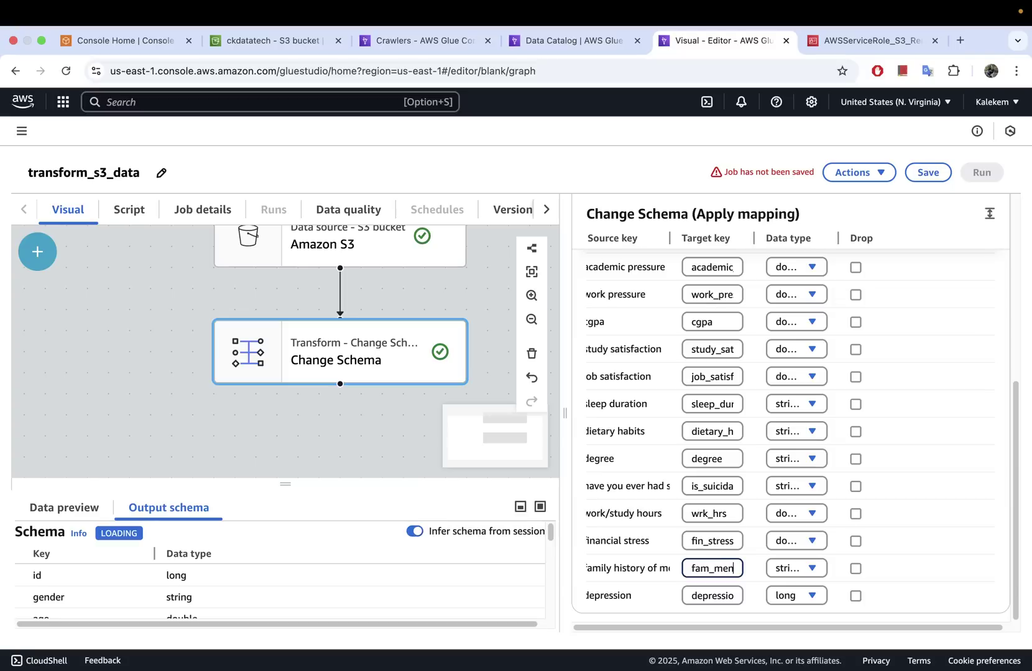
pyautogui.write('tal_ill')
# - Review the edited target keys across the whole Change Schema mapping, down to the depression column
pyautogui.click(712, 592)
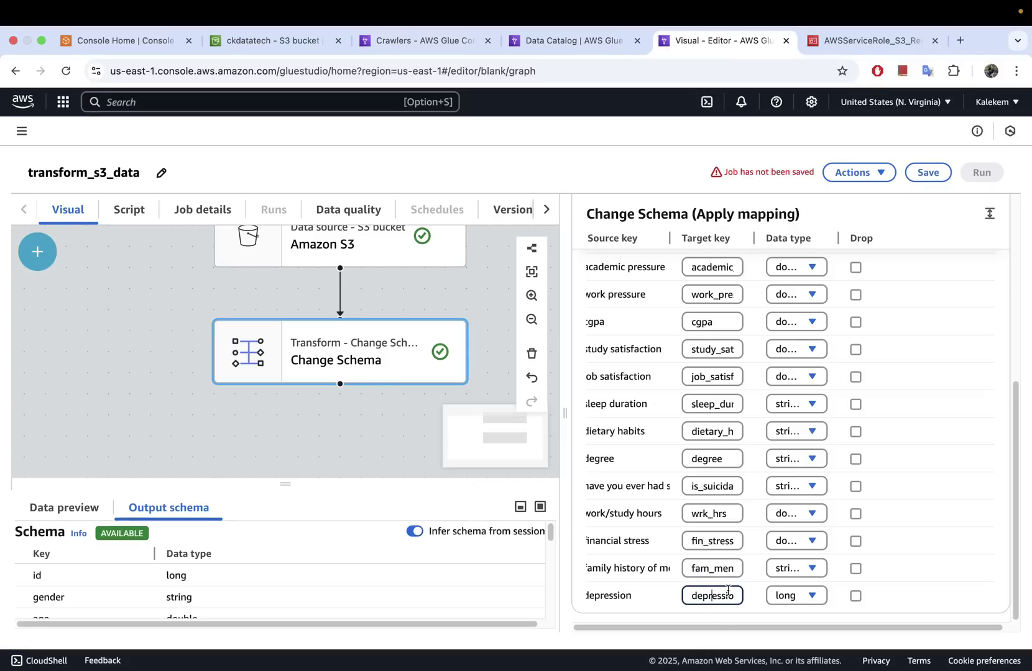
pyautogui.scroll(2, 719, 521)
pyautogui.scroll(-2, 714, 523)
pyautogui.scroll(10, 713, 532)
pyautogui.scroll(-10, 712, 525)
pyautogui.scroll(1, 721, 511)
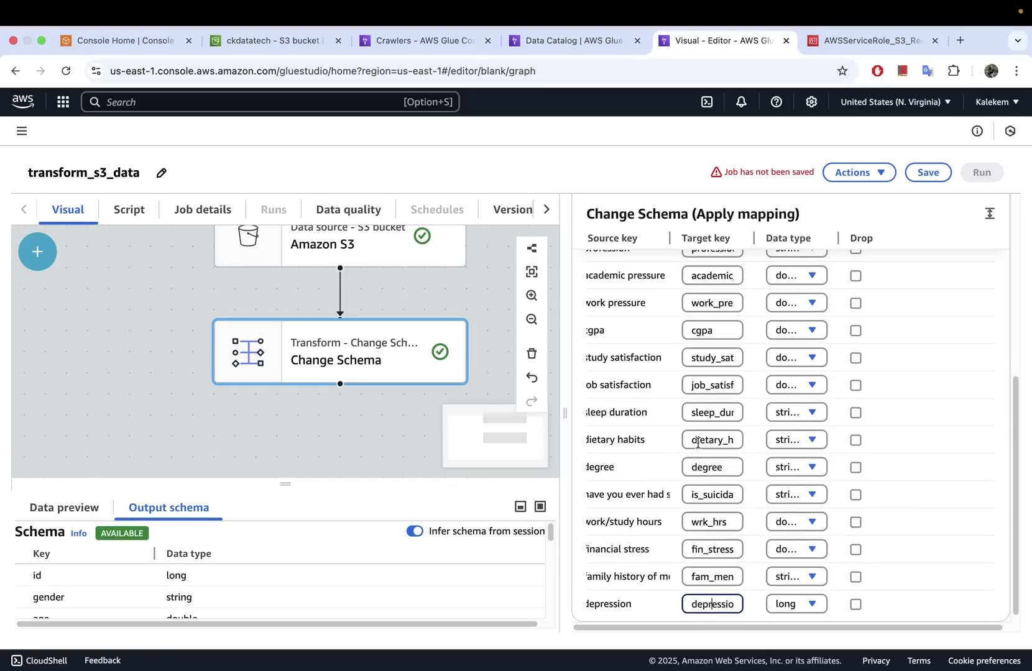
pyautogui.scroll(5, 699, 447)
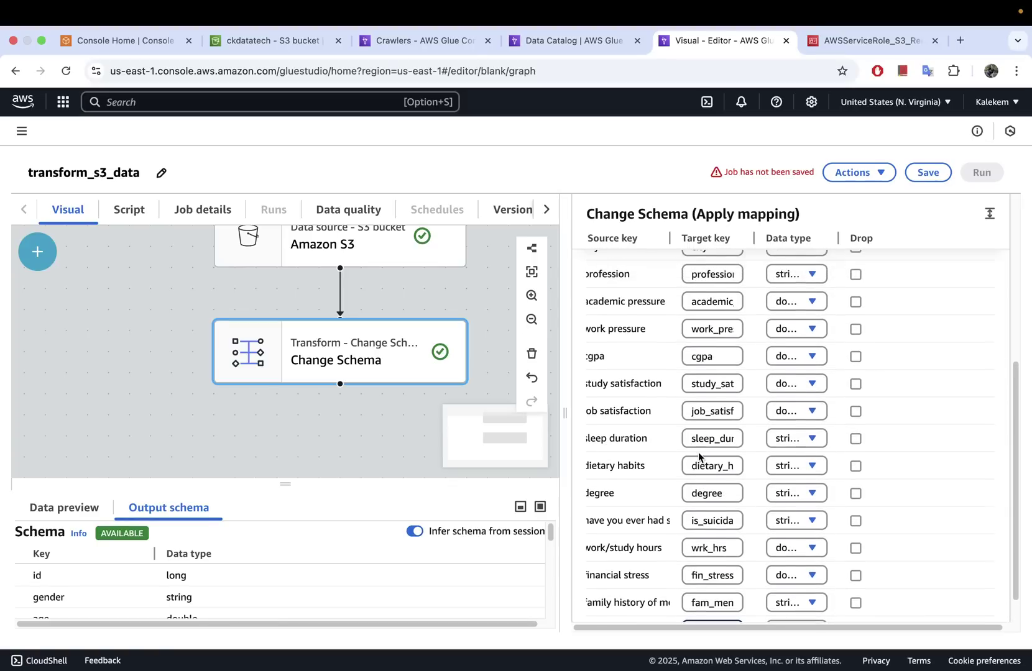
pyautogui.scroll(-5, 698, 457)
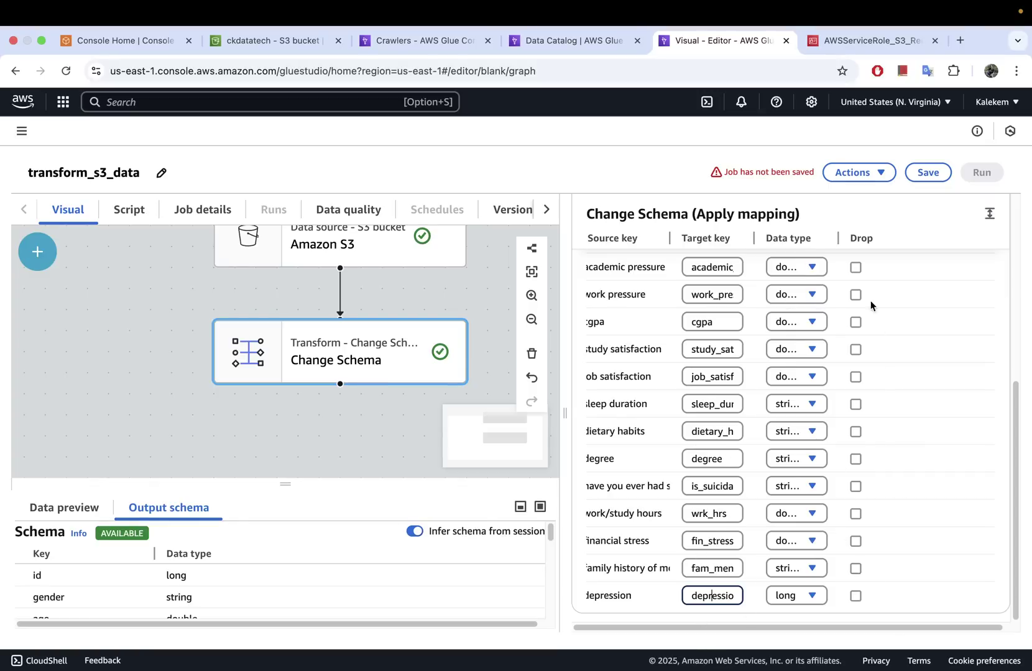
pyautogui.click(856, 268)
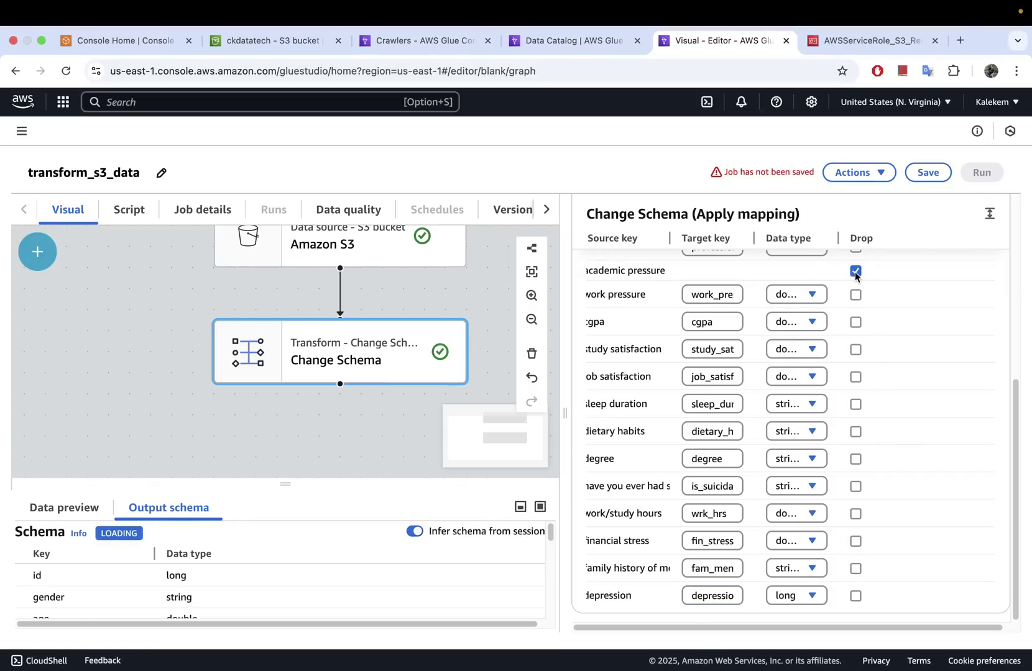
pyautogui.click(855, 272)
pyautogui.scroll(3, 912, 337)
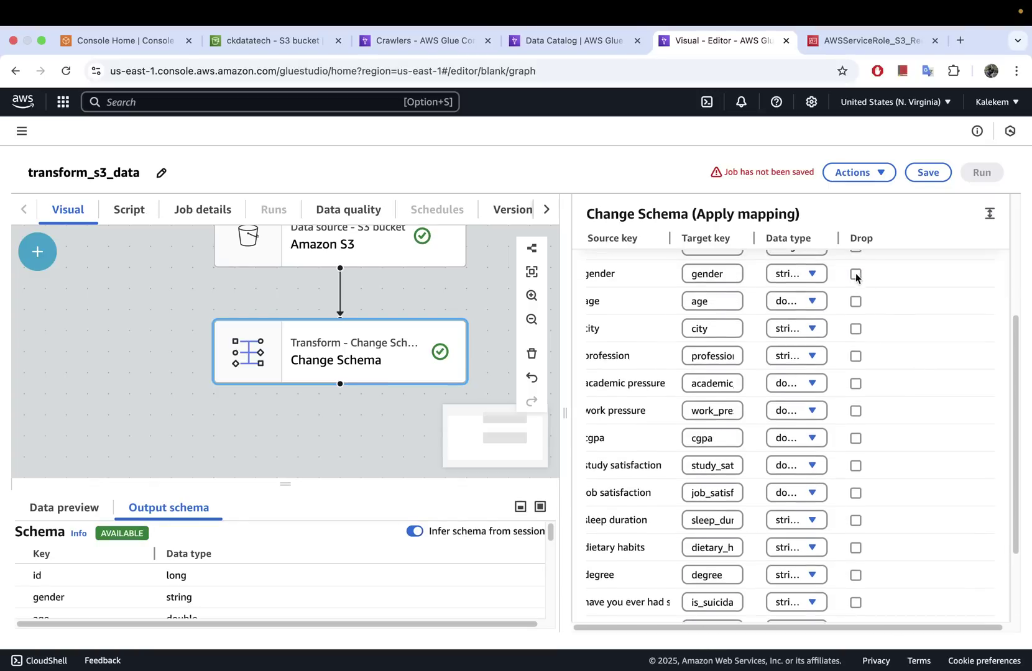
# - Mark the work/study hours column to be dropped from the Change Schema mapping
pyautogui.scroll(-3, 858, 463)
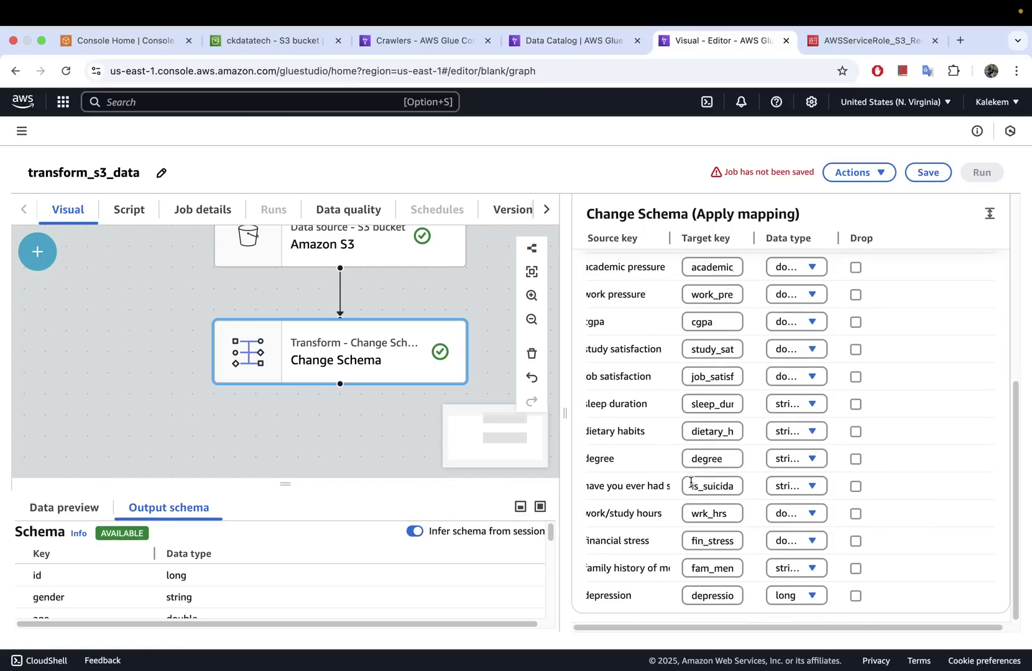
pyautogui.click(855, 514)
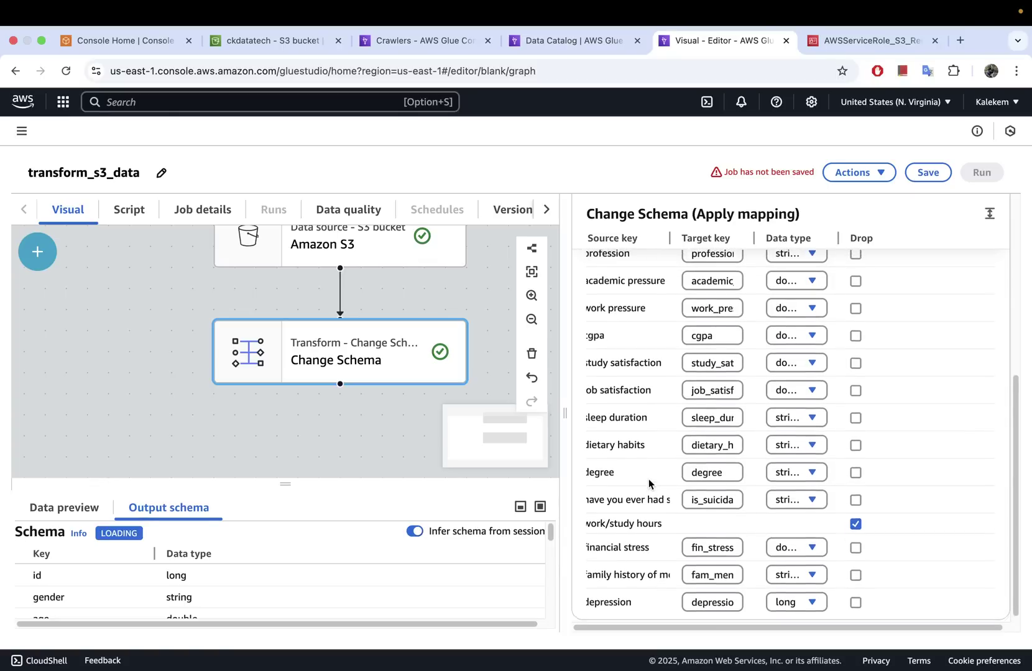
# - Drop the sleep duration and cgpa columns from the Change Schema mapping and save the job
pyautogui.click(855, 424)
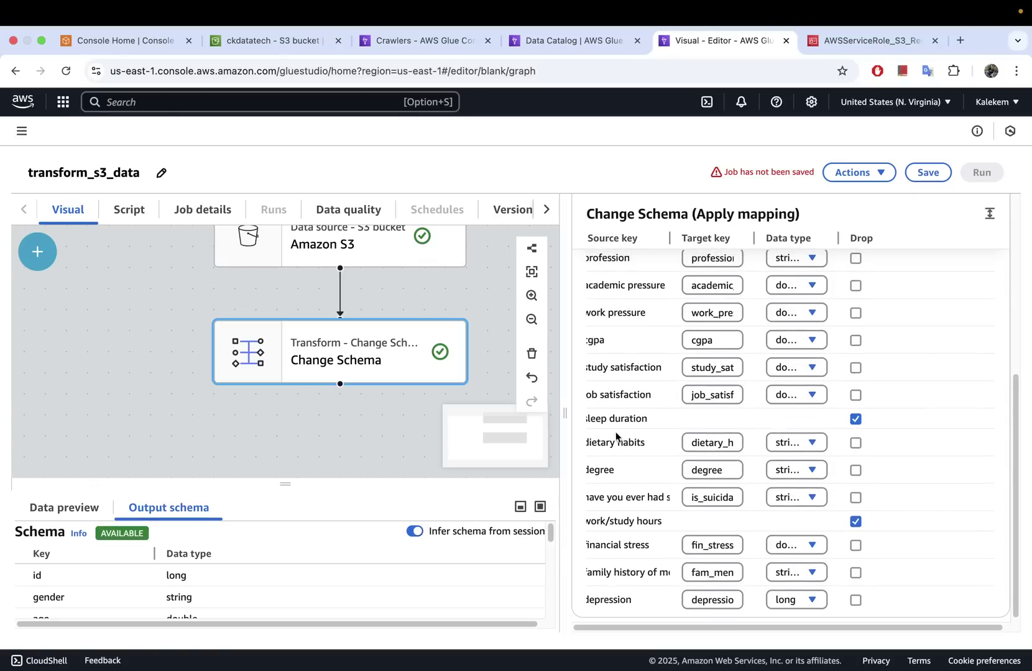
pyautogui.click(857, 342)
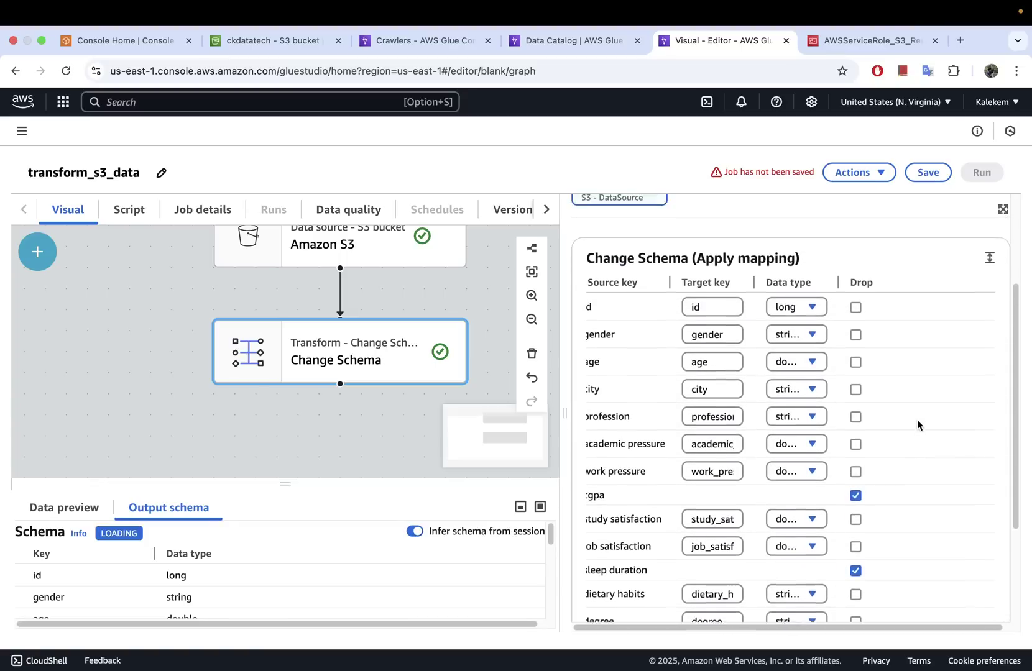
pyautogui.scroll(-5, 917, 419)
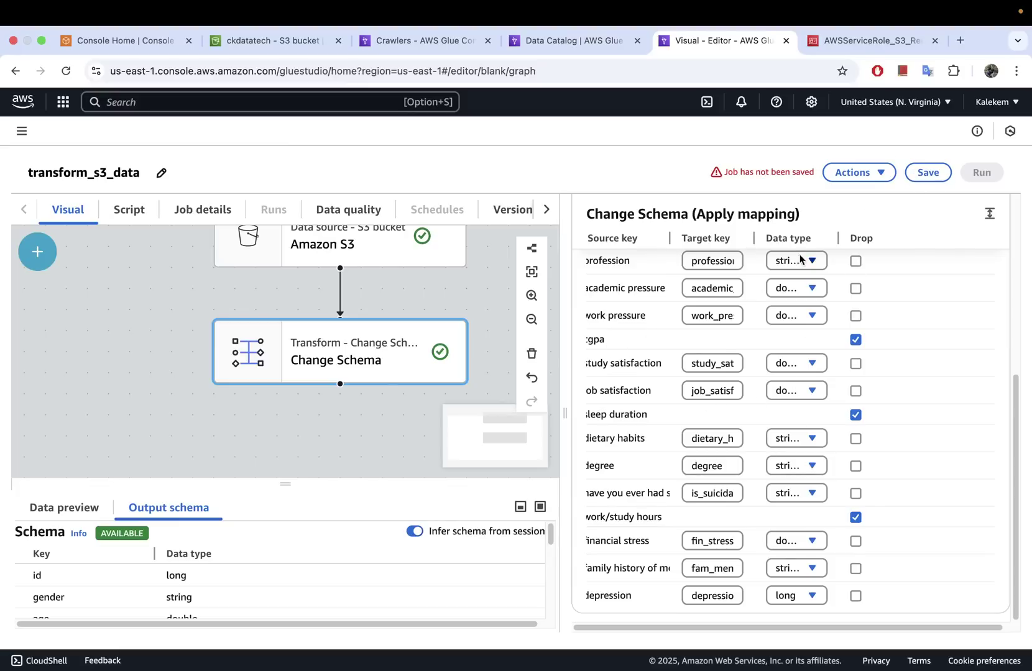
pyautogui.click(928, 174)
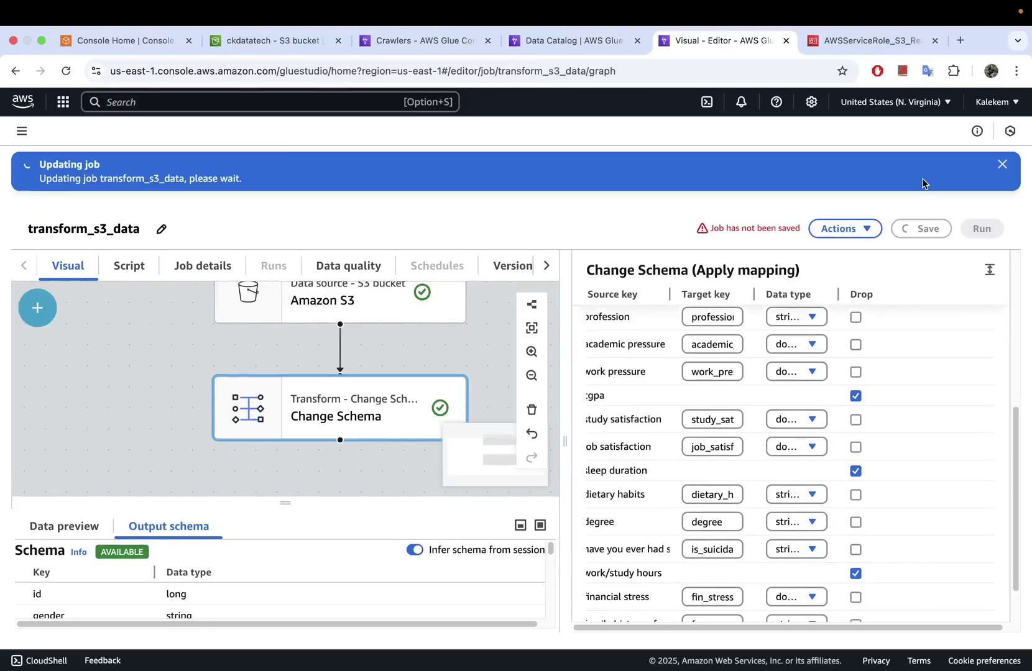
pyautogui.click(37, 308)
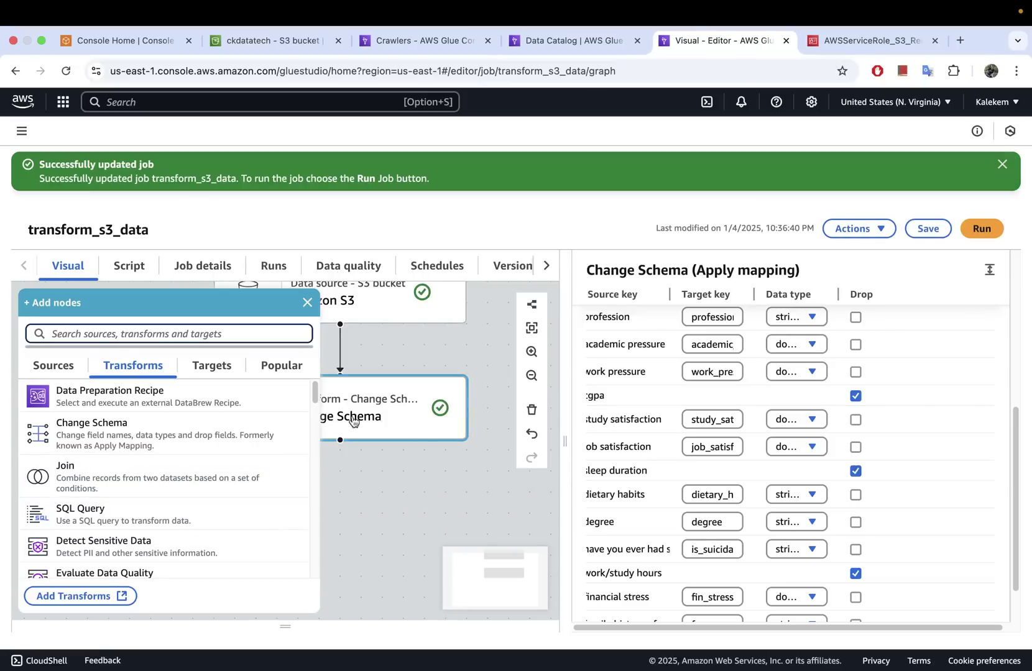
pyautogui.click(307, 303)
pyautogui.click(447, 490)
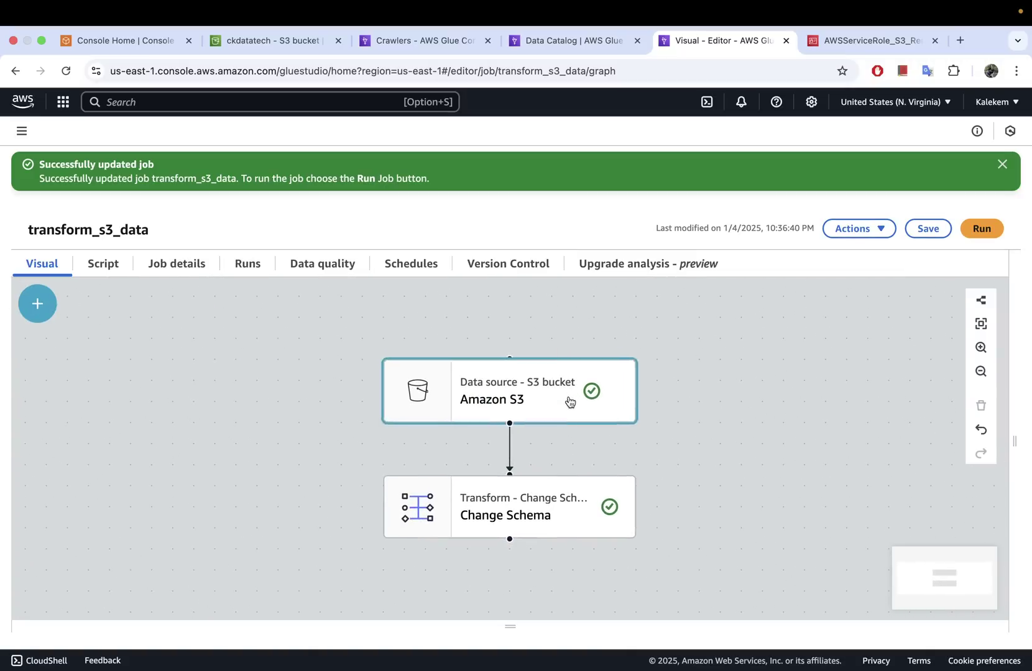
# - Examine the keys and data types in the Change Schema node's output schema, from id down to depression
pyautogui.click(533, 520)
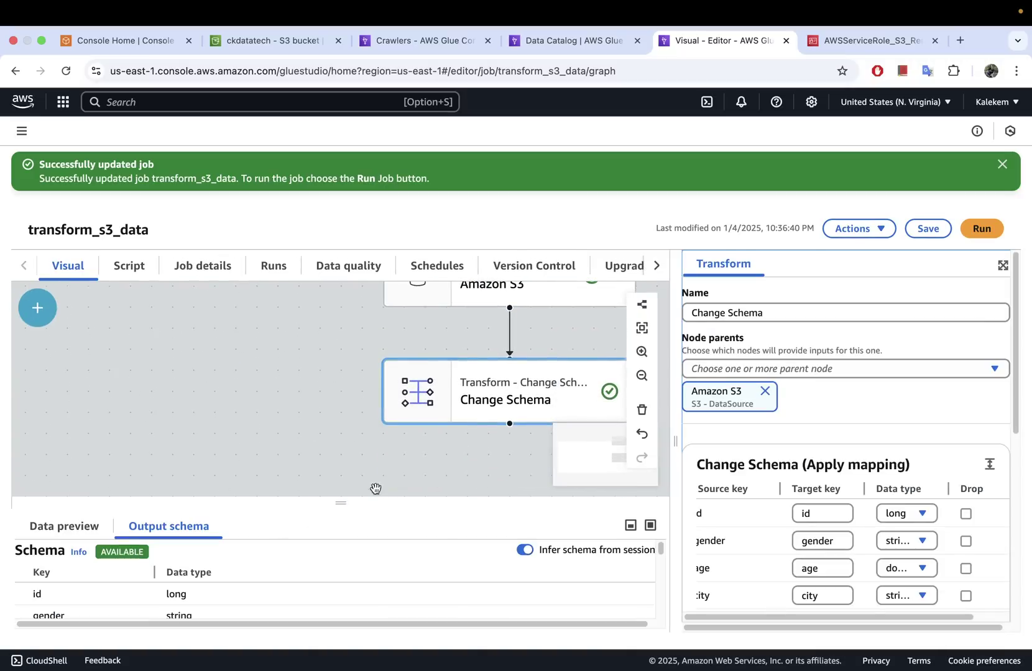
pyautogui.moveTo(341, 503); pyautogui.dragTo(341, 375)
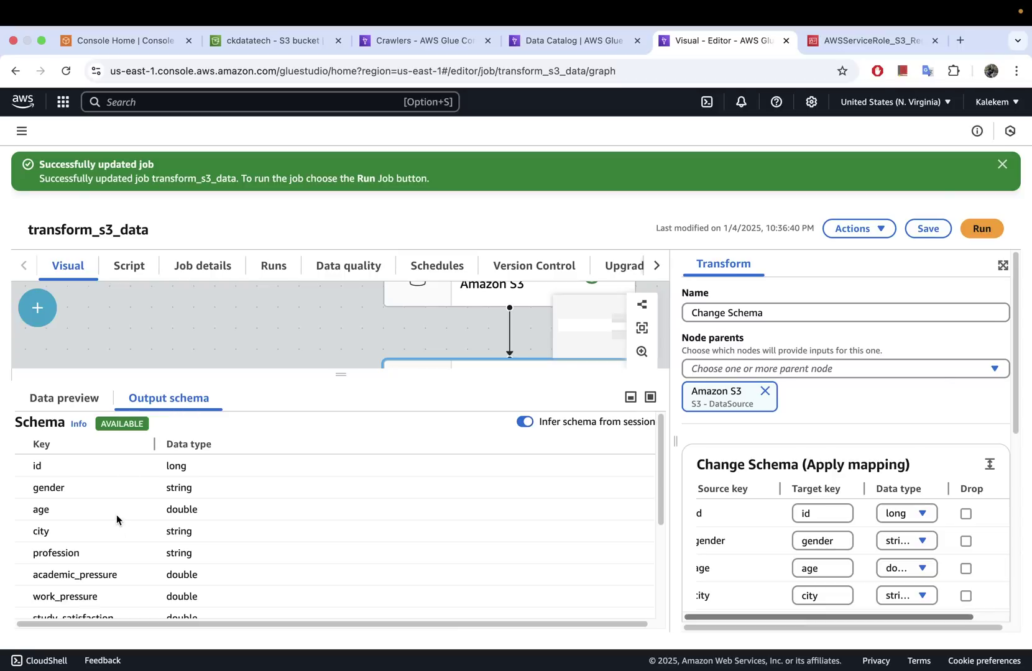
pyautogui.scroll(-5, 224, 527)
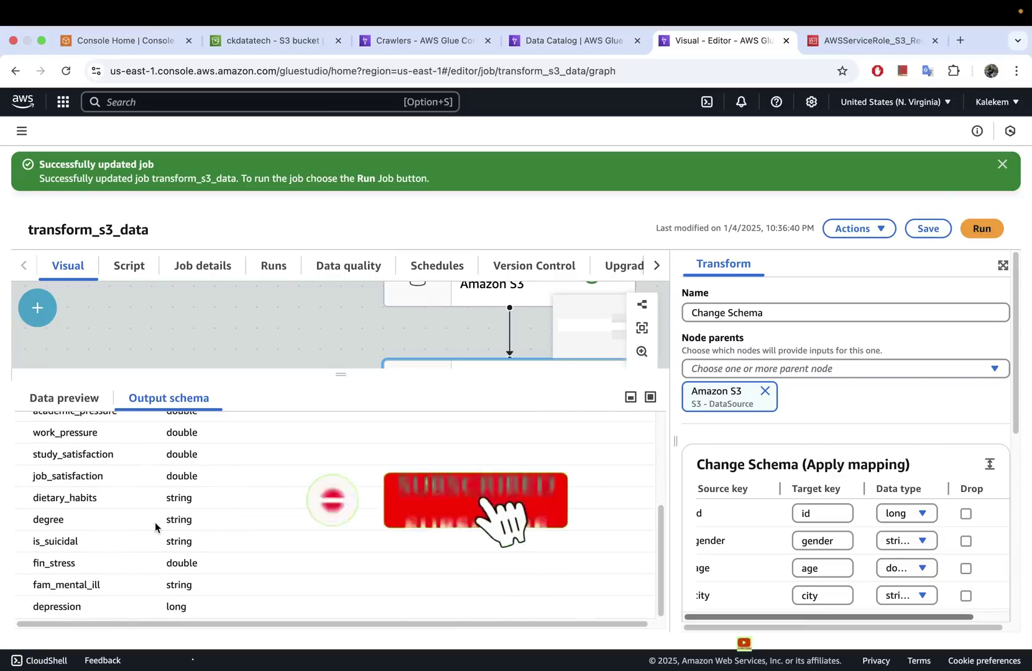
pyautogui.scroll(5, 157, 538)
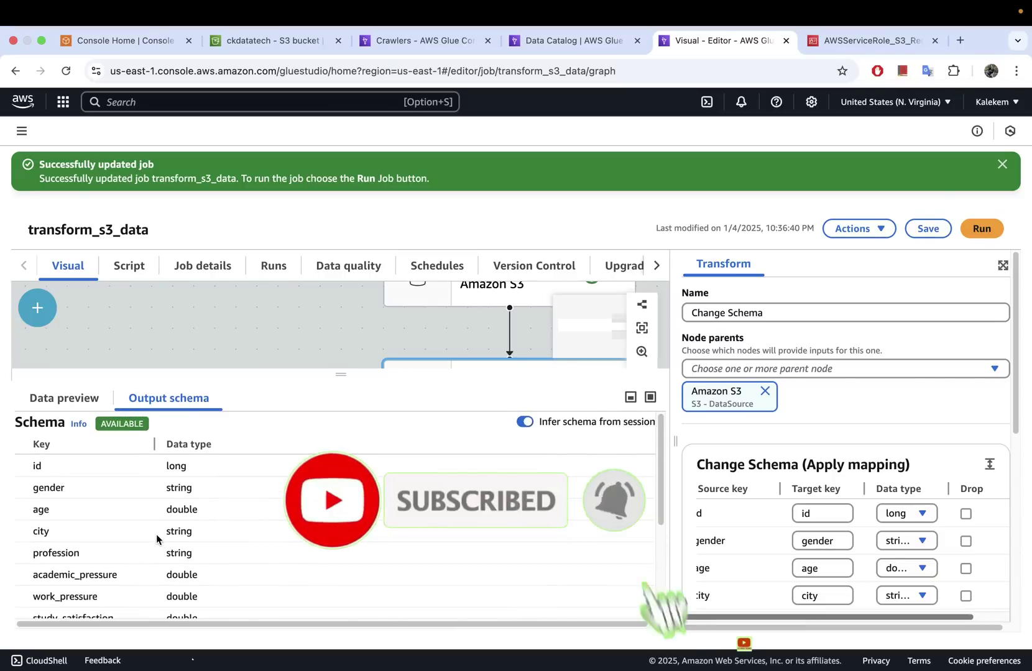
pyautogui.scroll(-5, 157, 539)
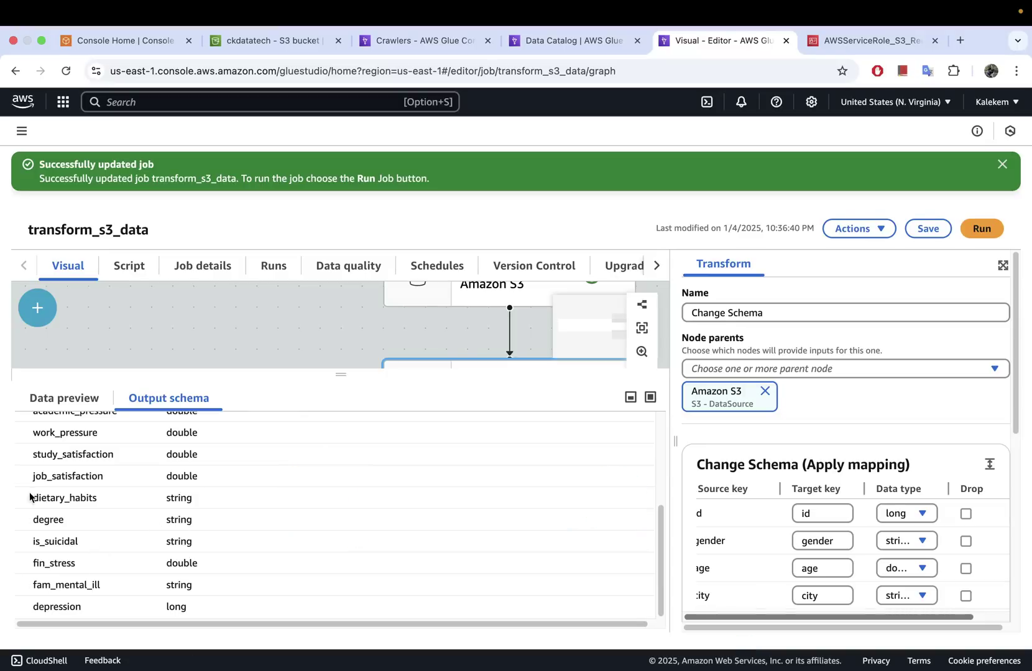
pyautogui.scroll(2, 42, 494)
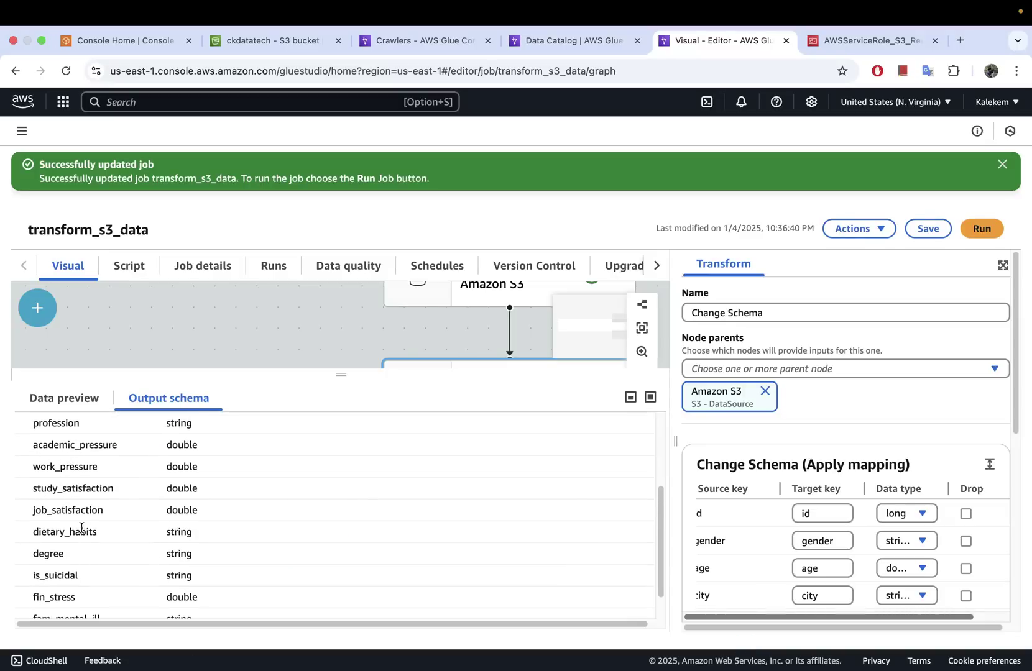
pyautogui.scroll(-2, 78, 524)
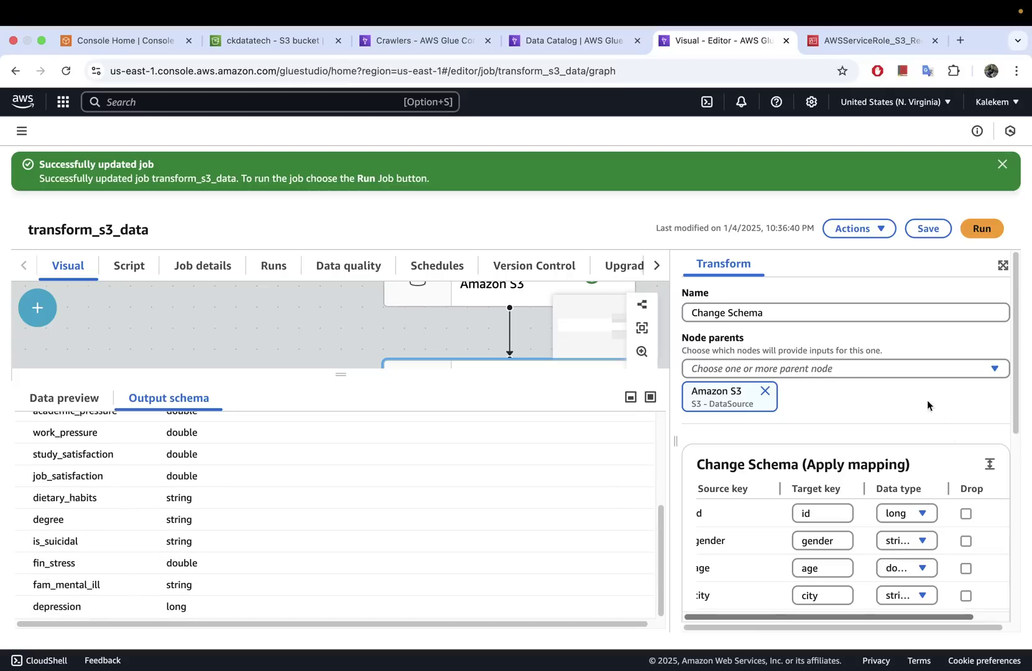
# - Add an Amazon S3 data target node after the Change Schema transform
pyautogui.moveTo(342, 375); pyautogui.dragTo(363, 540)
pyautogui.moveTo(283, 455); pyautogui.dragTo(152, 452)
pyautogui.click(38, 308)
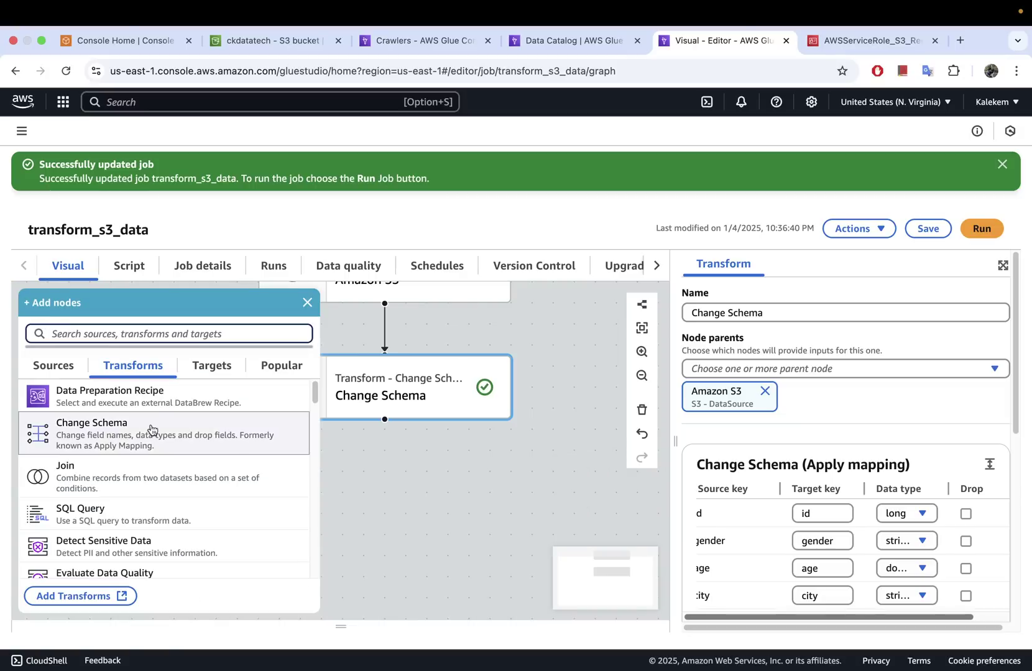
pyautogui.click(211, 367)
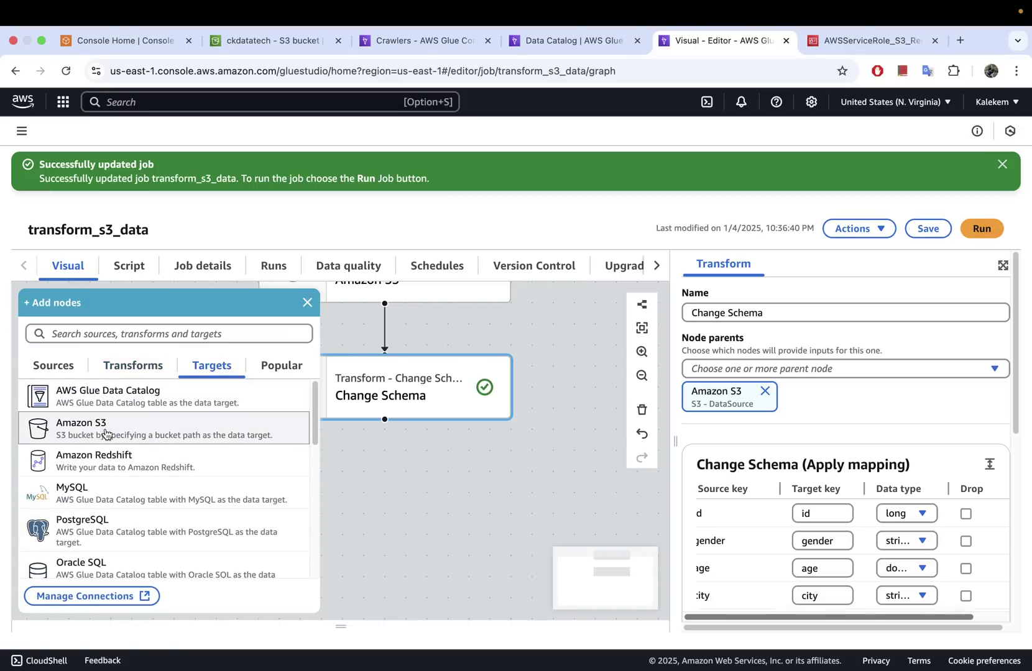
pyautogui.click(138, 433)
pyautogui.click(518, 431)
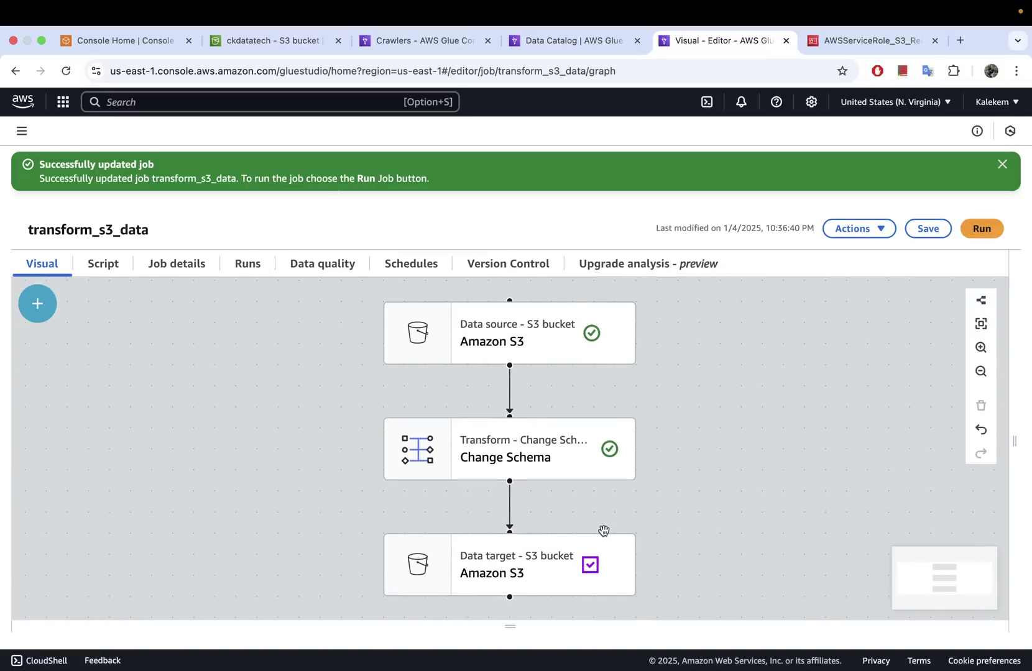
# - Open the Amazon S3 target node's properties and review its parent node, format, compression type and target location settings
pyautogui.click(585, 547)
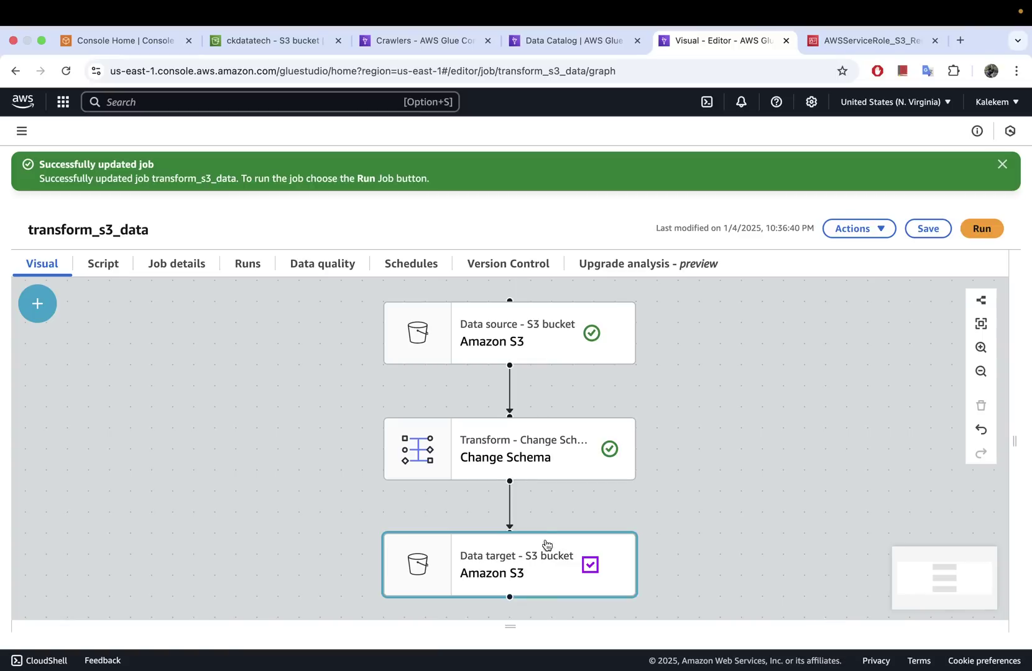
pyautogui.click(563, 458)
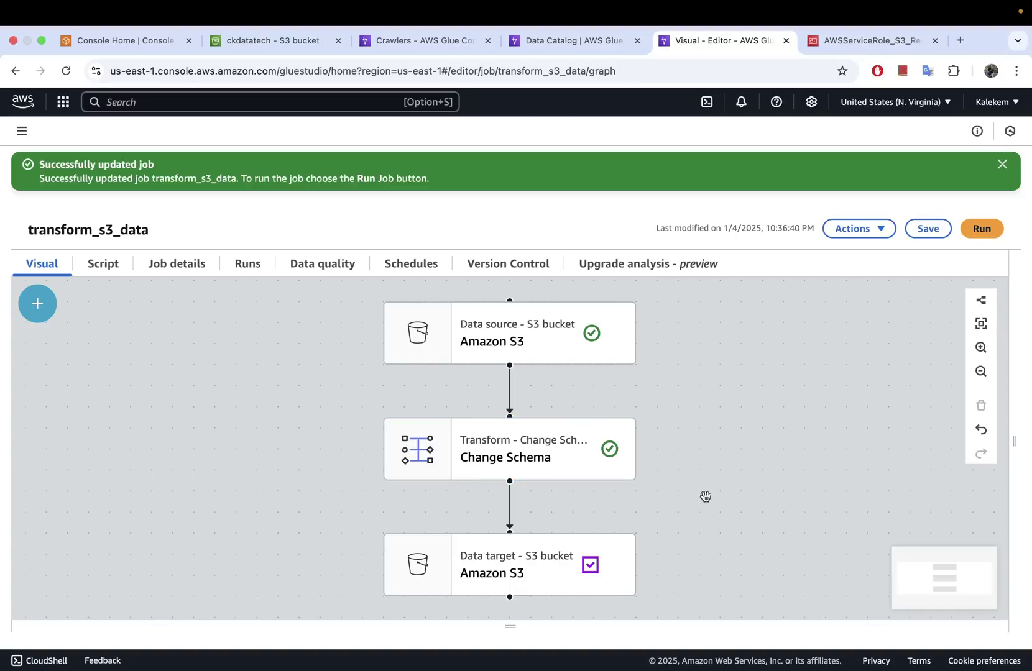
pyautogui.moveTo(705, 496); pyautogui.dragTo(703, 390)
pyautogui.click(361, 413)
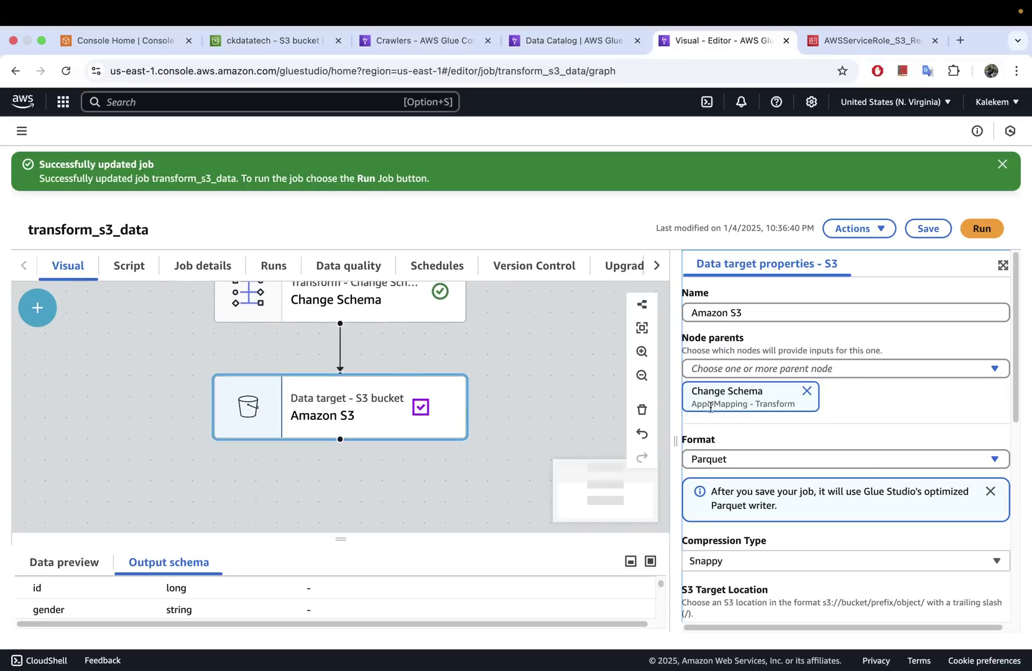
pyautogui.moveTo(675, 443); pyautogui.dragTo(594, 443)
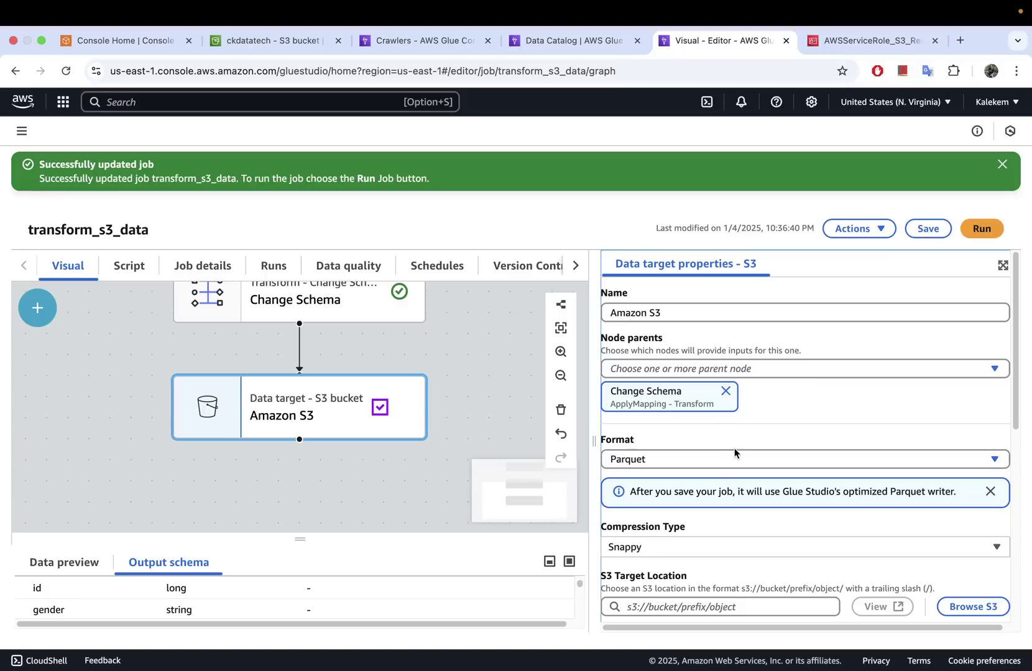
pyautogui.scroll(-3, 728, 429)
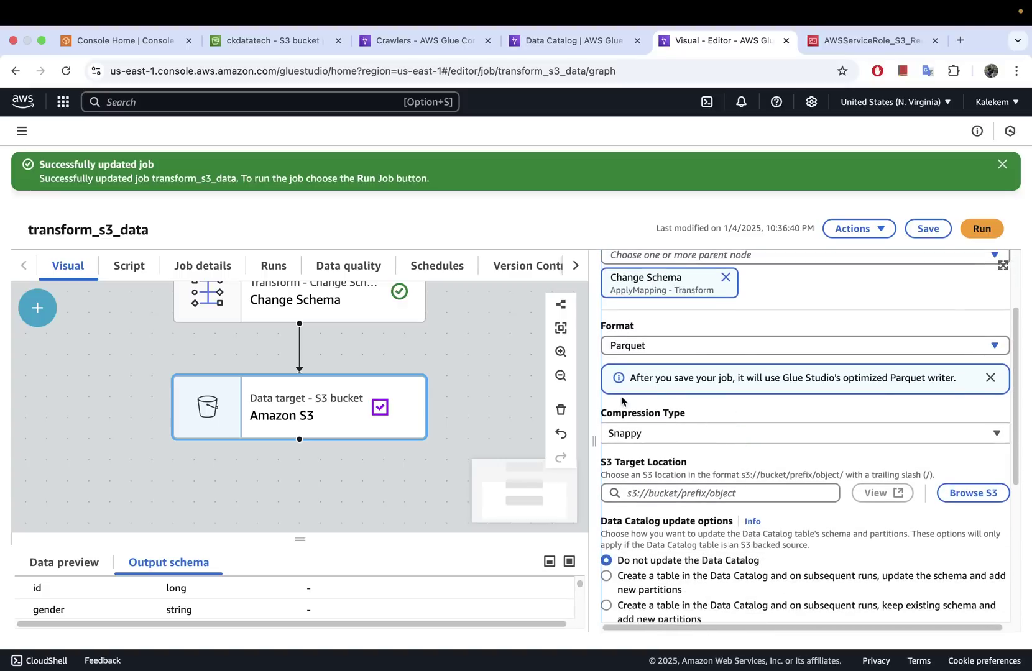
pyautogui.moveTo(594, 441); pyautogui.dragTo(556, 442)
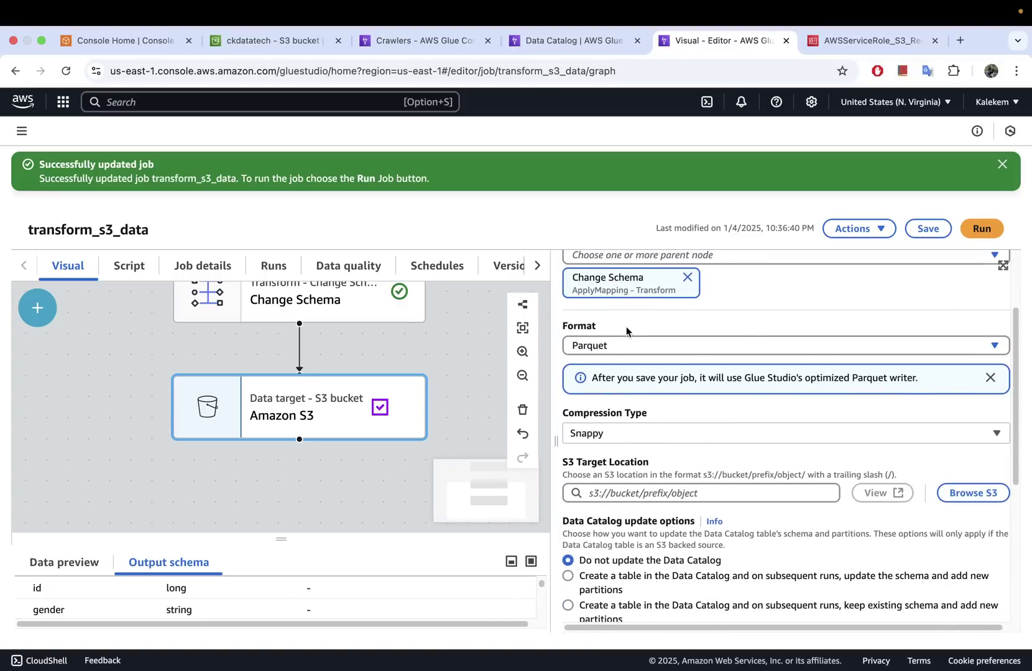
# - Switch to PowerPoint and examine the source-to-target diagram on the Transform S3 Data With AWS Glue slide
pyautogui.hotkey('ctrl', 'Left')
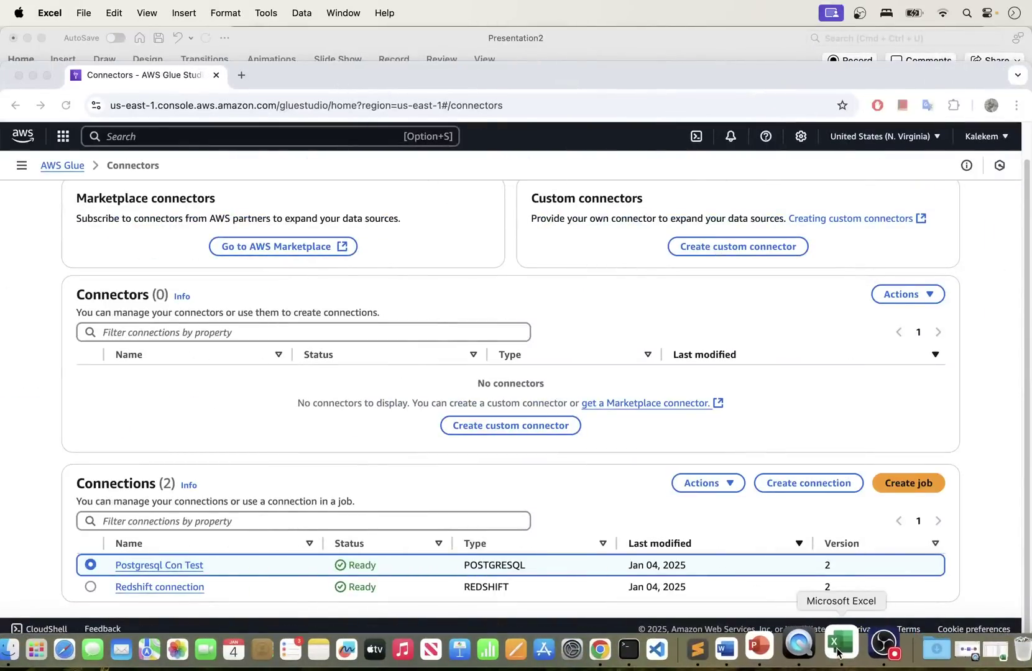
pyautogui.click(758, 650)
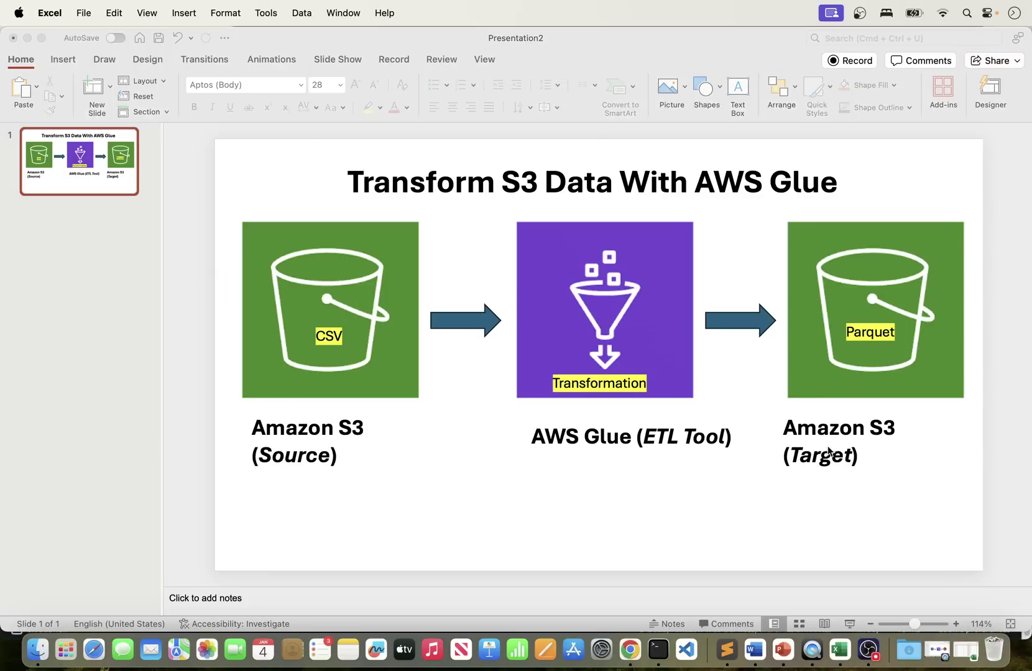
# - Switch to the Glue job in Chrome, choose Parquet as the S3 target's format, and select creating a Data Catalog table with schema updates
pyautogui.click(630, 650)
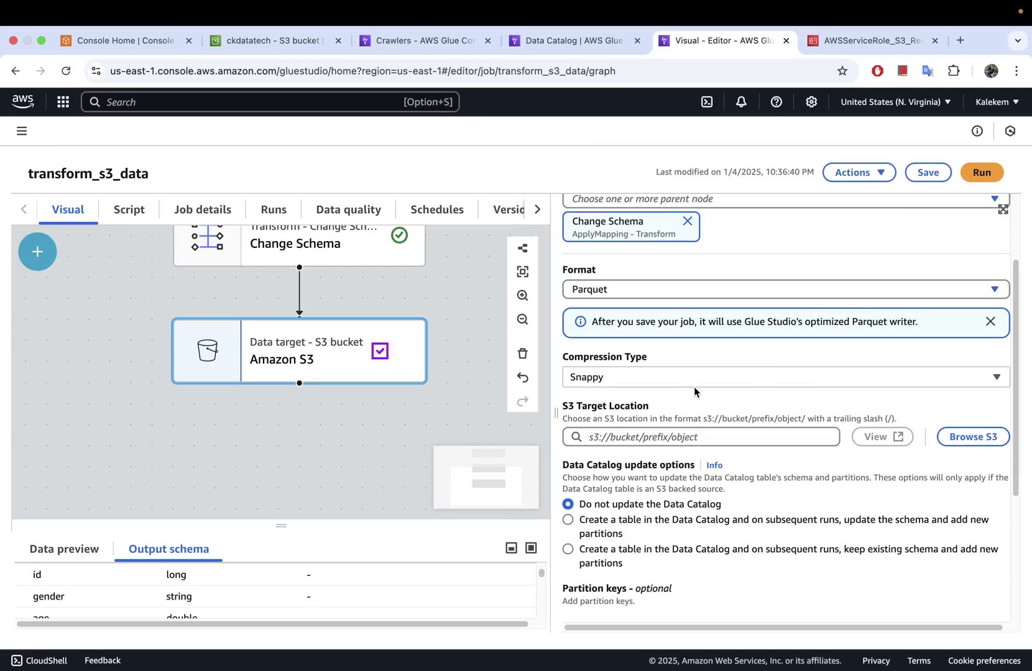
pyautogui.scroll(1, 669, 345)
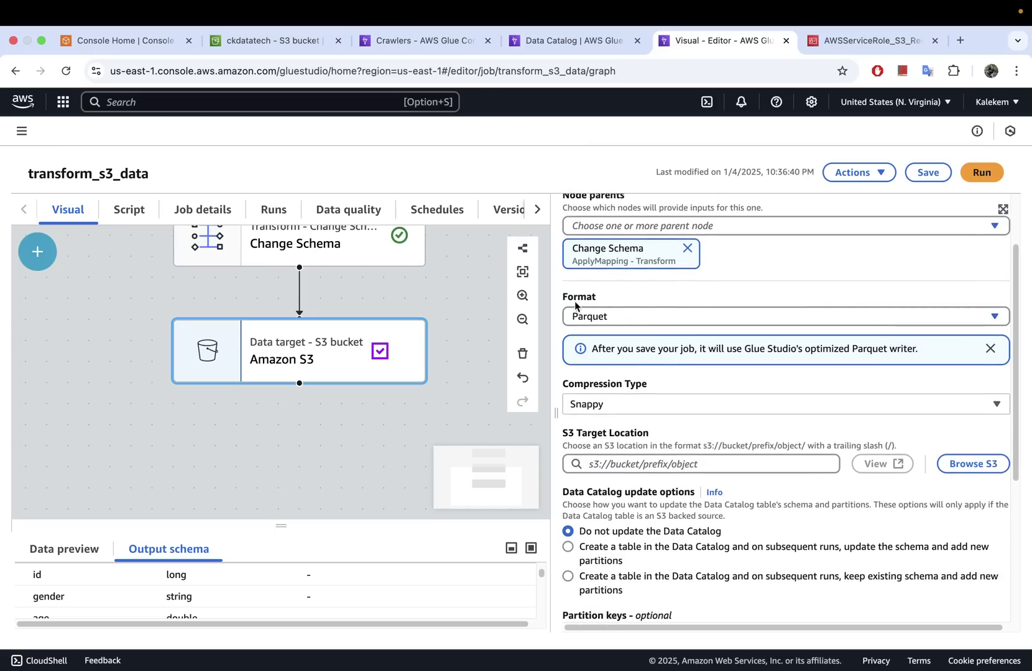
pyautogui.click(629, 316)
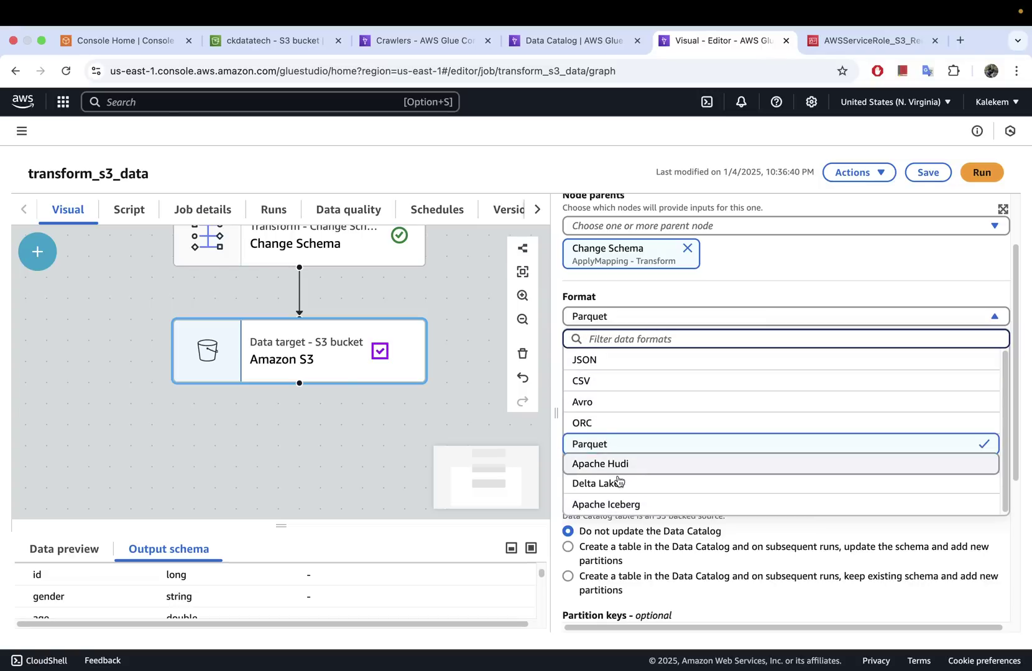
pyautogui.click(606, 446)
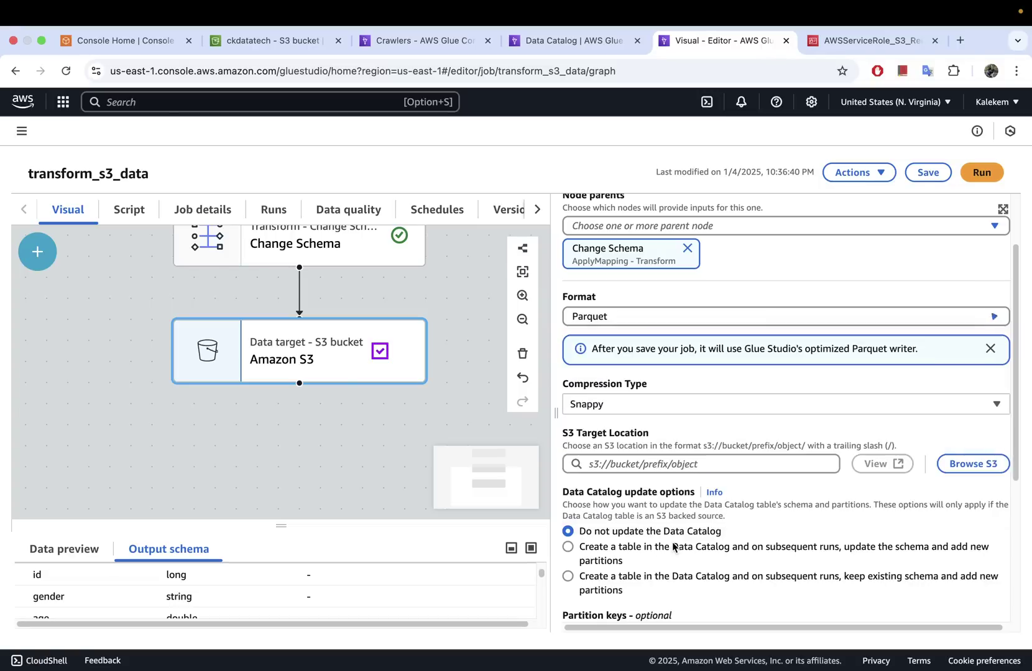
pyautogui.click(659, 547)
# - Set the S3 target location to the students folder under outgoing_data in the ckdatatech bucket
pyautogui.scroll(-2, 659, 522)
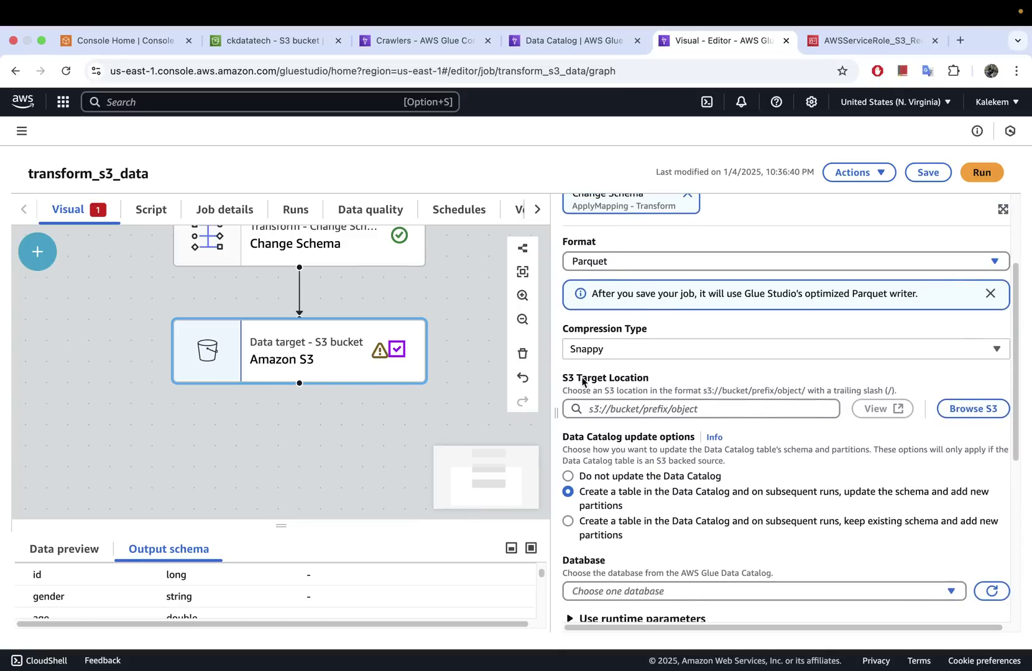
pyautogui.click(950, 415)
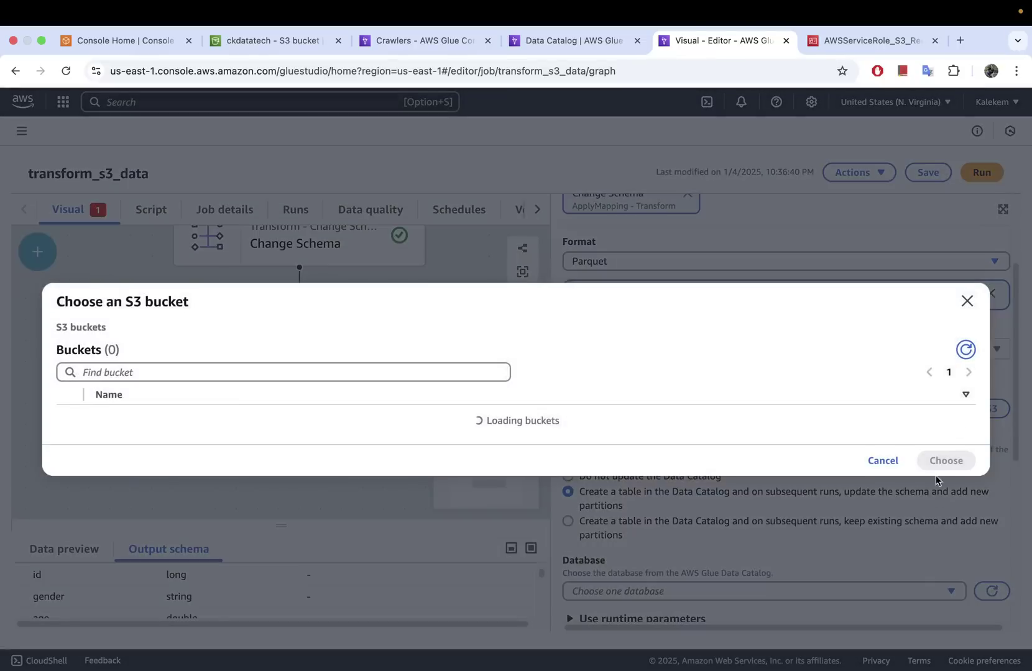
pyautogui.click(107, 436)
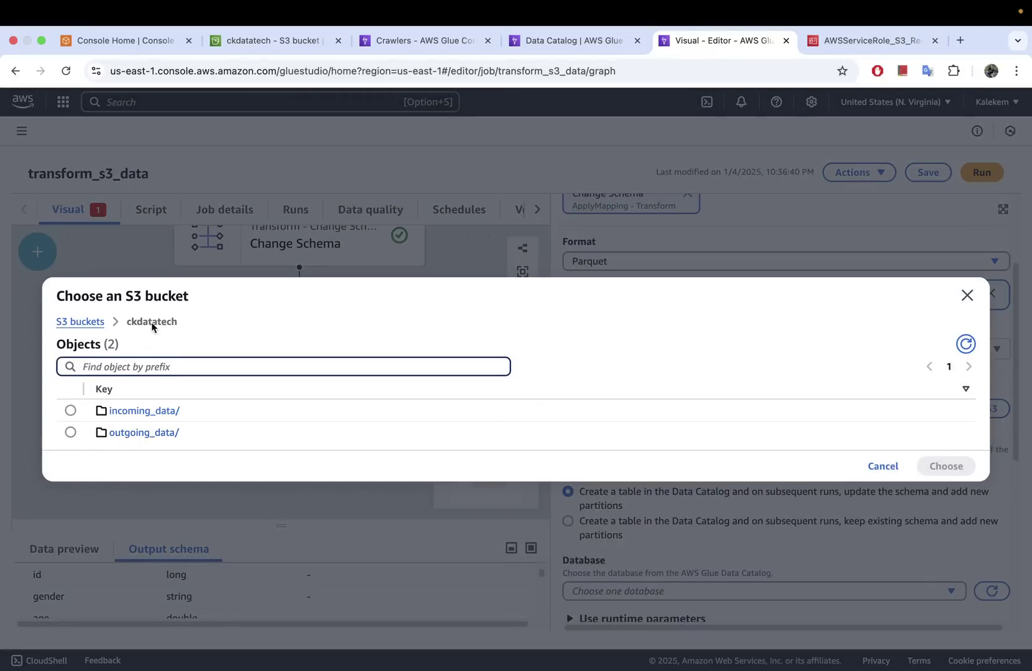
pyautogui.click(133, 438)
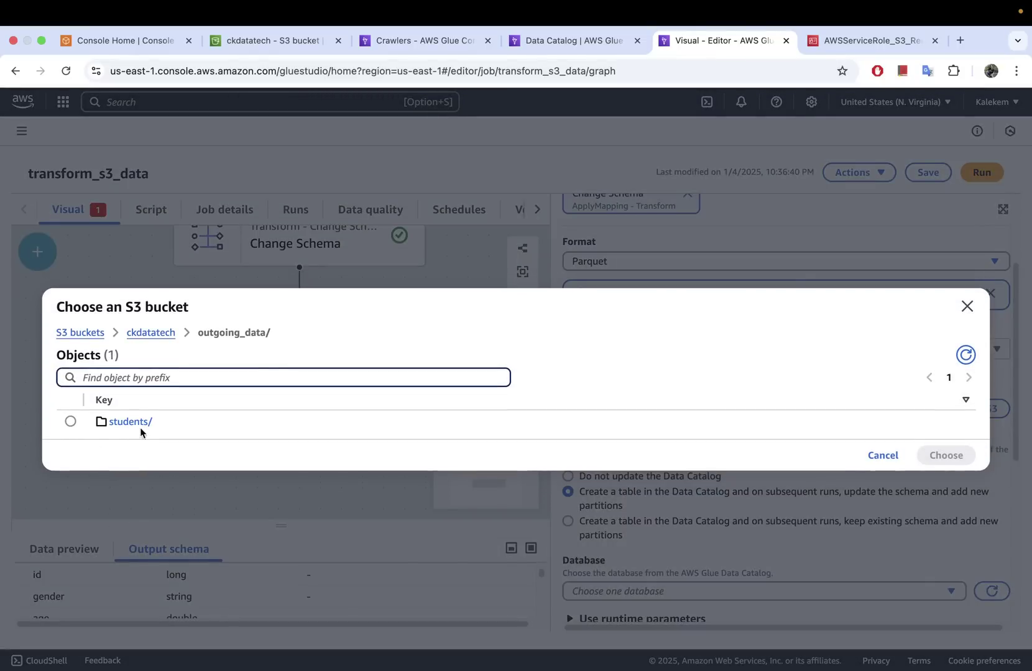
pyautogui.click(71, 422)
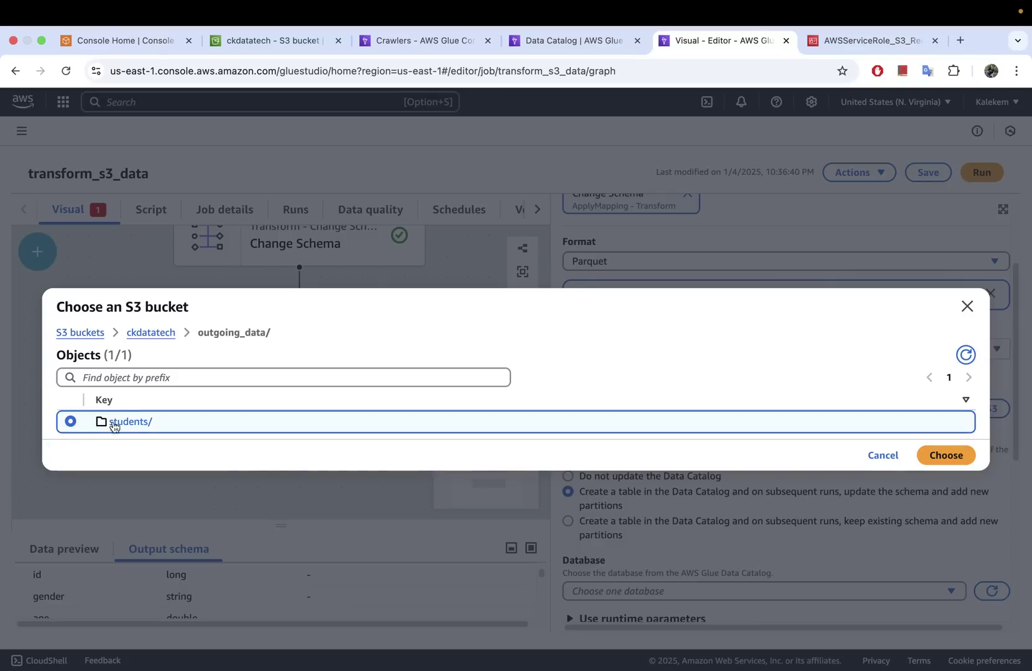
pyautogui.click(933, 461)
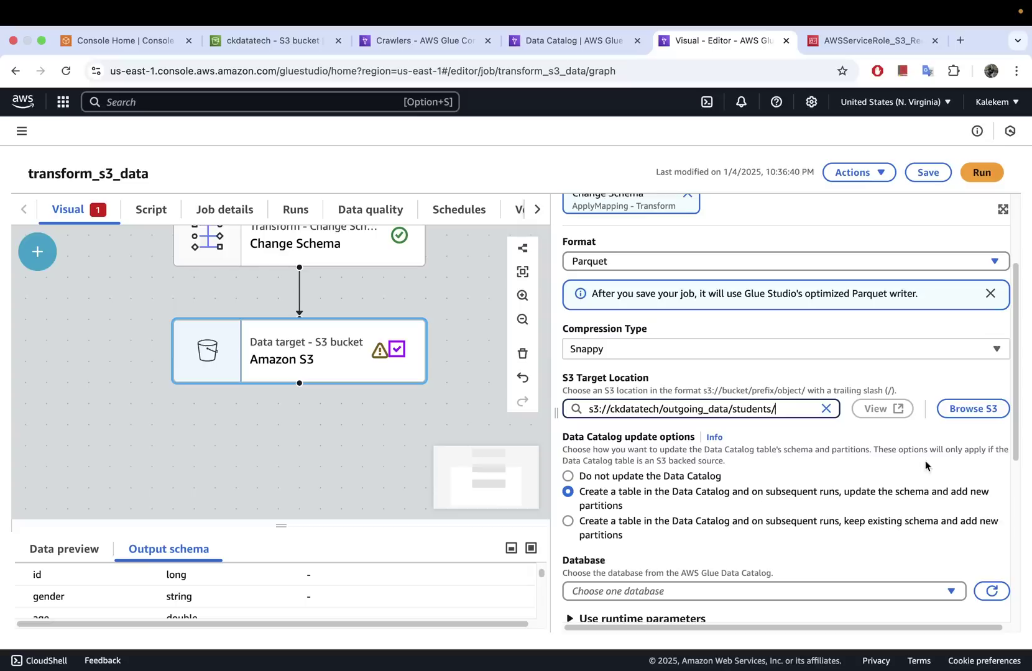
pyautogui.click(794, 461)
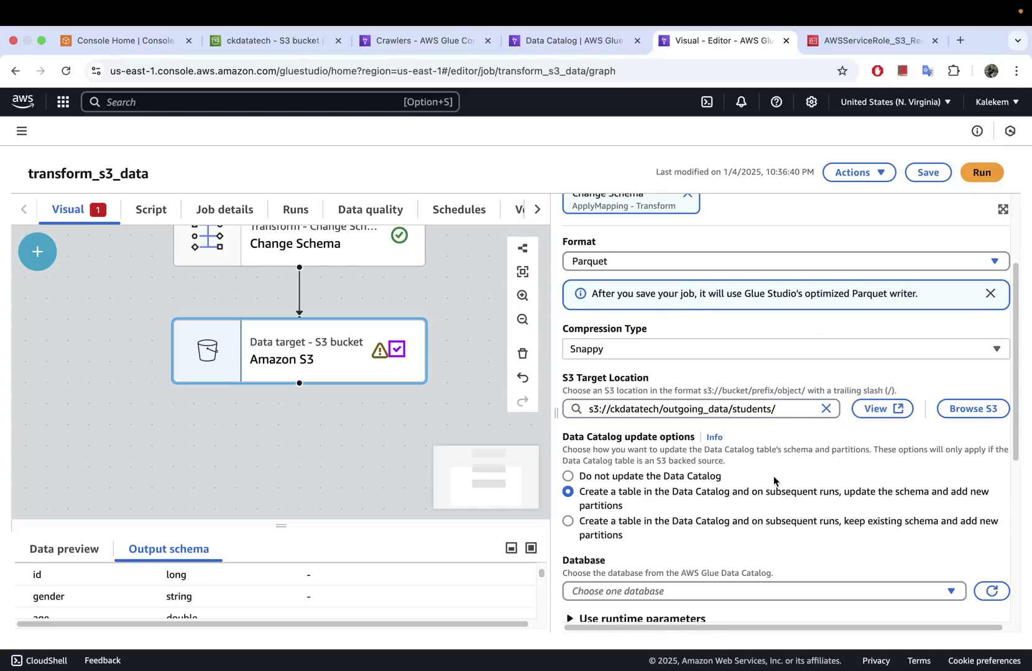
# - Try the table-creating Data Catalog update options for the S3 target, and settle on Do not update the Data Catalog
pyautogui.scroll(-3, 773, 477)
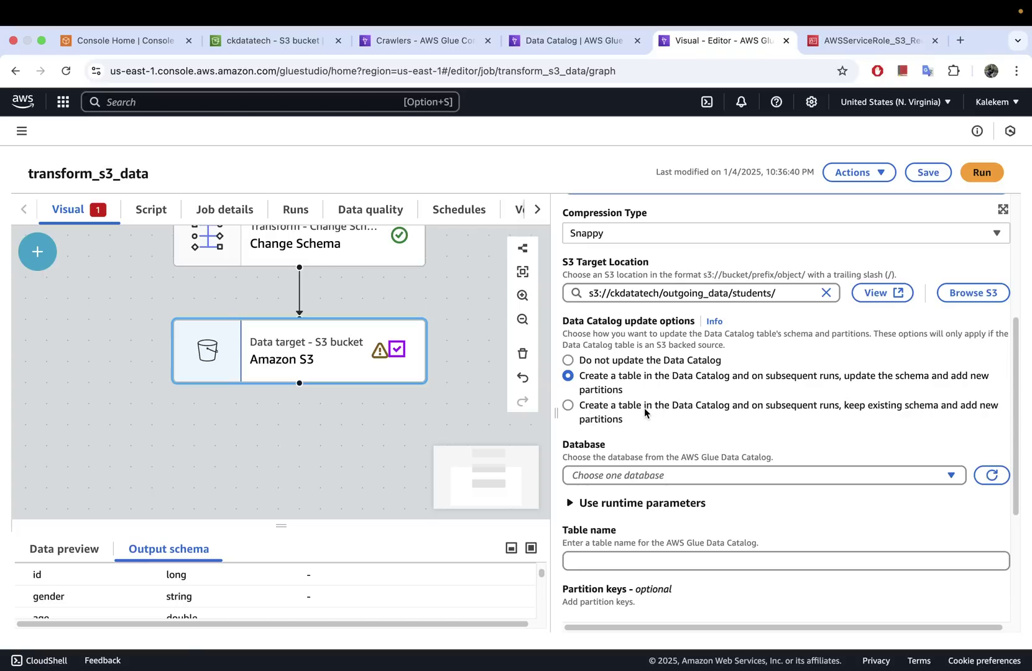
pyautogui.click(570, 361)
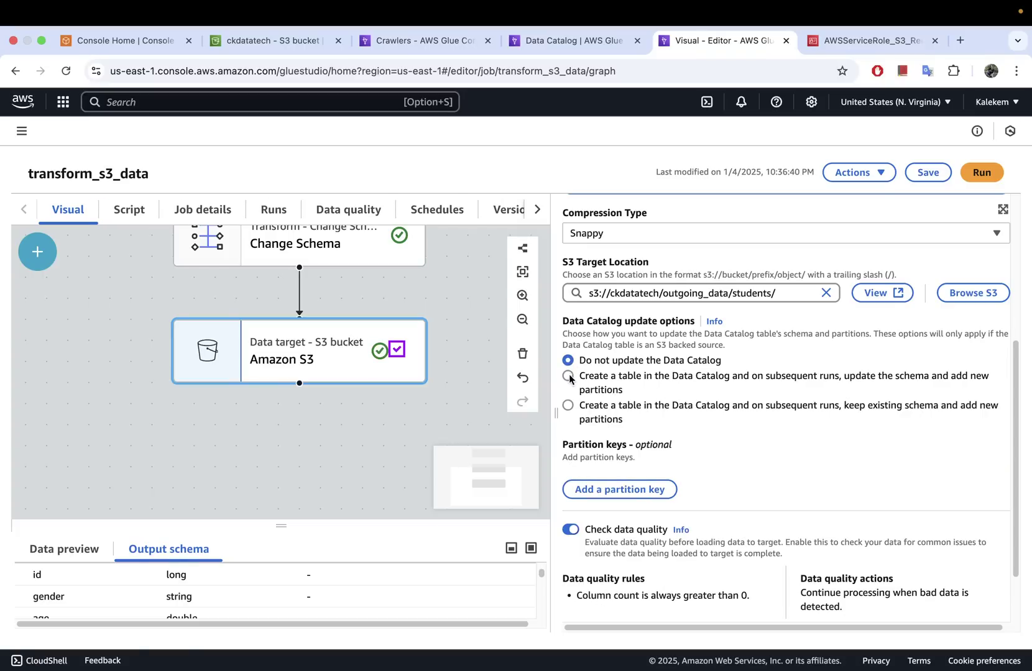
pyautogui.click(569, 377)
pyautogui.click(625, 476)
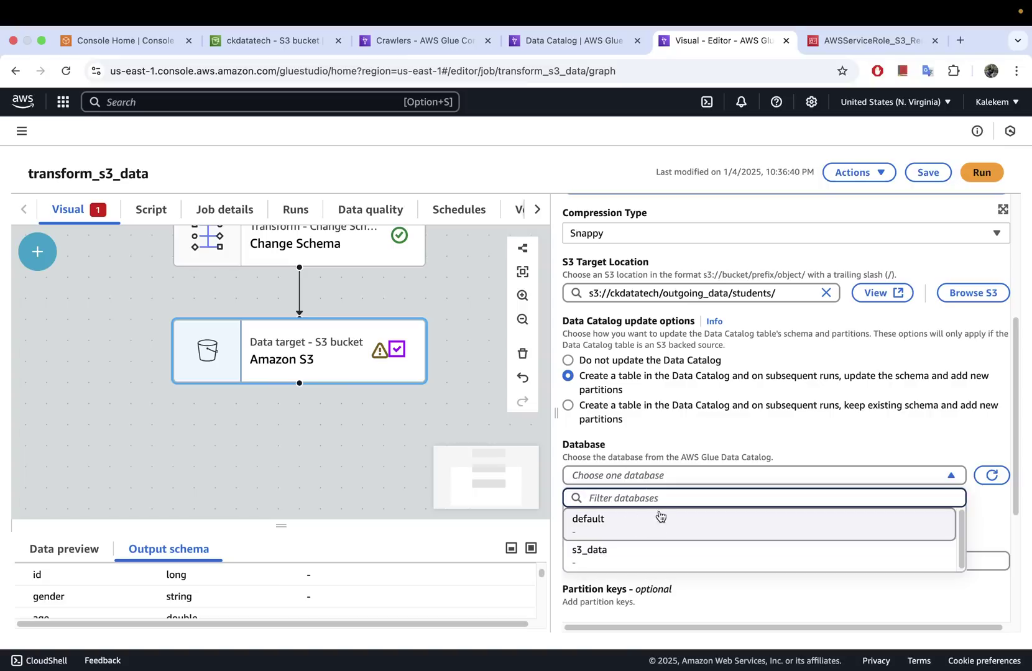
pyautogui.click(671, 430)
pyautogui.click(594, 425)
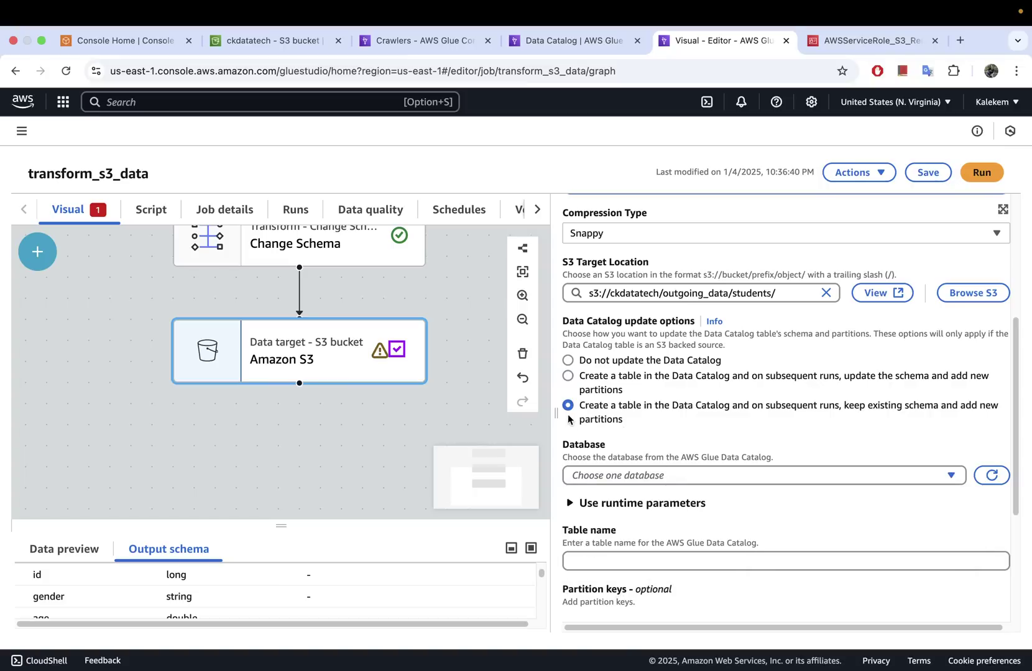
pyautogui.click(569, 360)
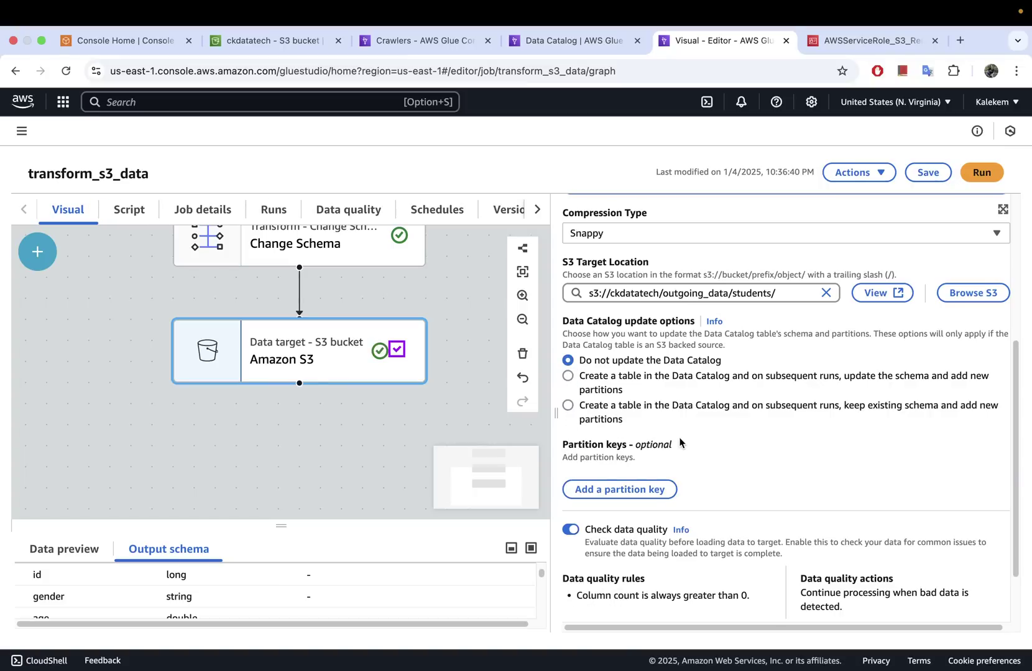
# - Toggle the S3 target's data quality check off and back on, and save the transform_s3_data job
pyautogui.scroll(-1, 679, 439)
pyautogui.scroll(-2, 679, 440)
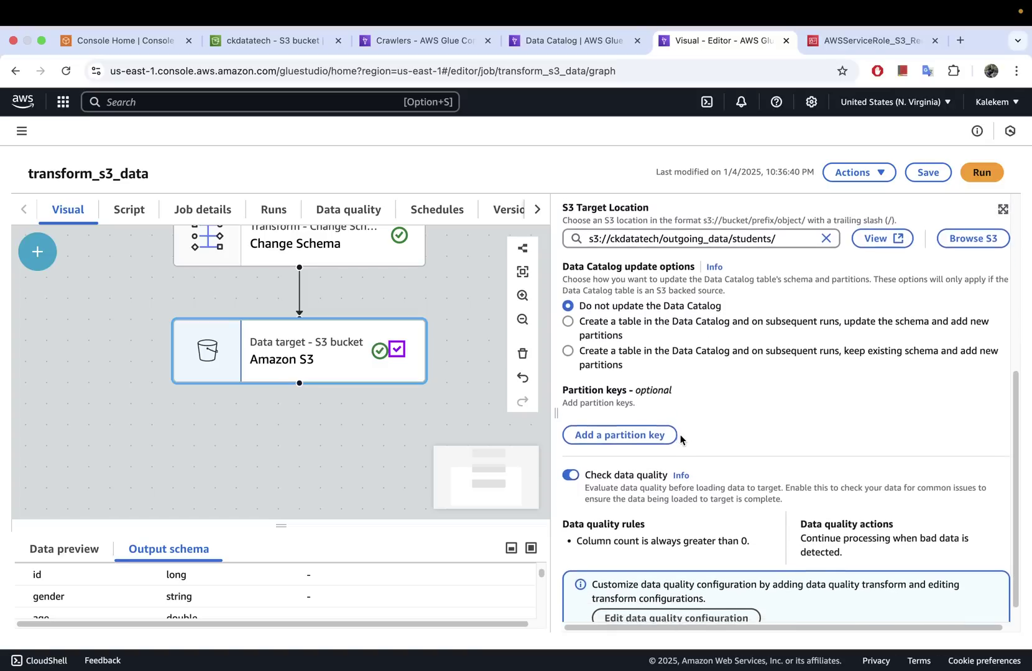
pyautogui.scroll(-1, 680, 441)
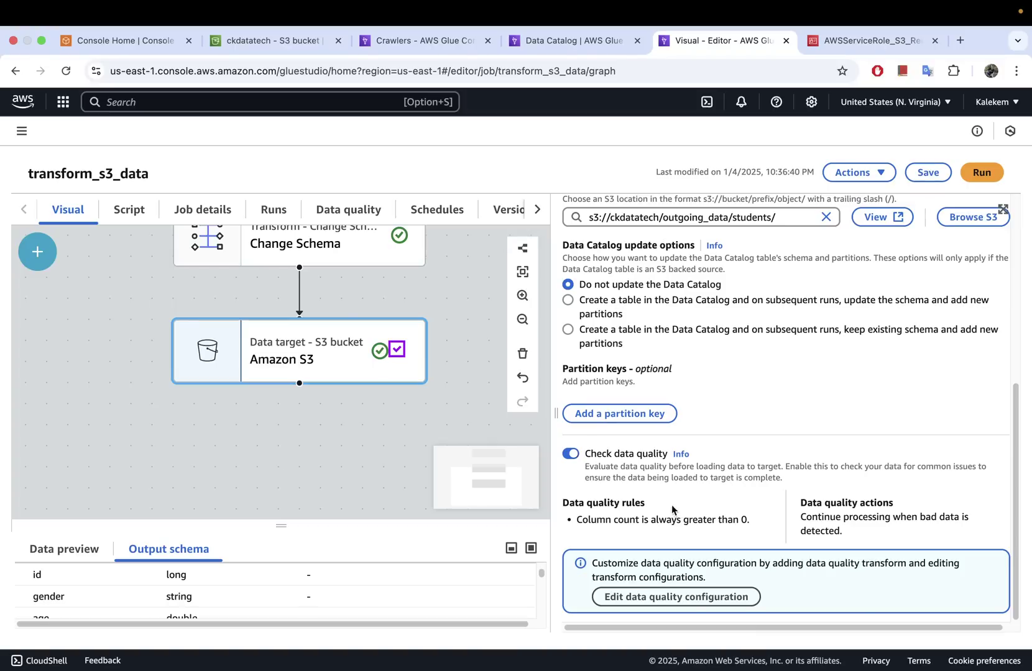
pyautogui.click(570, 454)
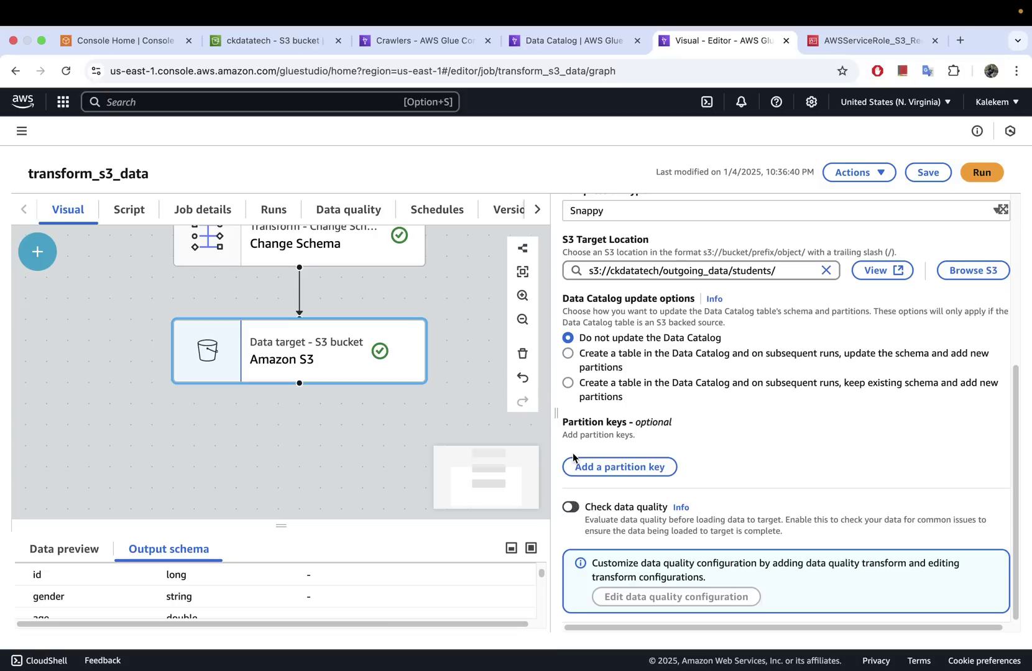
pyautogui.click(572, 507)
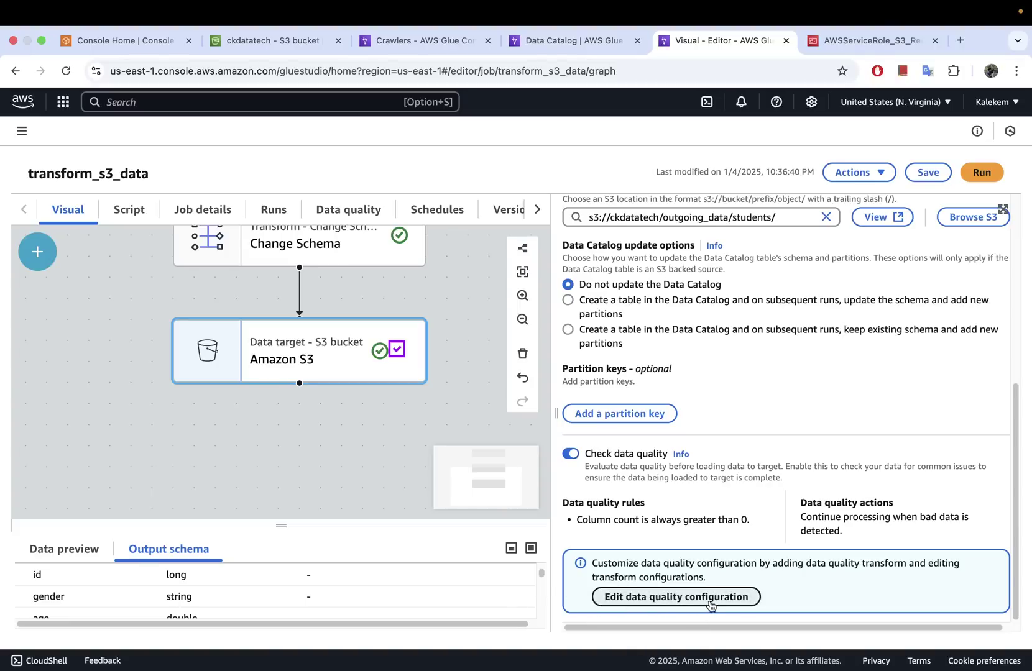
pyautogui.click(929, 176)
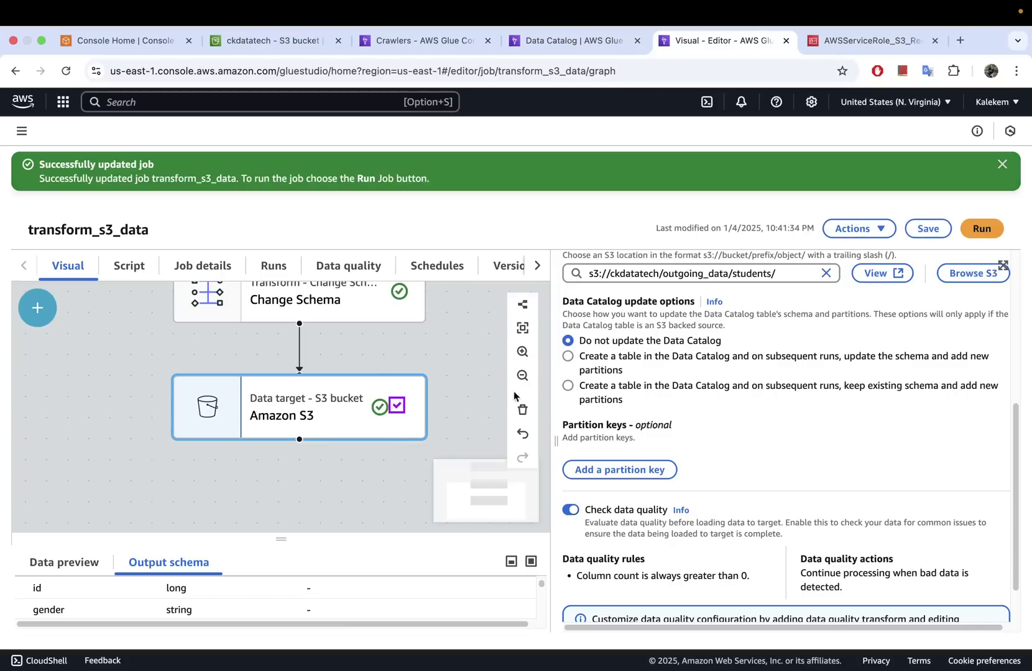
# - Enlarge the job graph area and examine the flow from the S3 source through Change Schema to the S3 target
pyautogui.moveTo(554, 443); pyautogui.dragTo(674, 443)
pyautogui.moveTo(561, 350); pyautogui.dragTo(562, 466)
pyautogui.moveTo(341, 540); pyautogui.dragTo(341, 592)
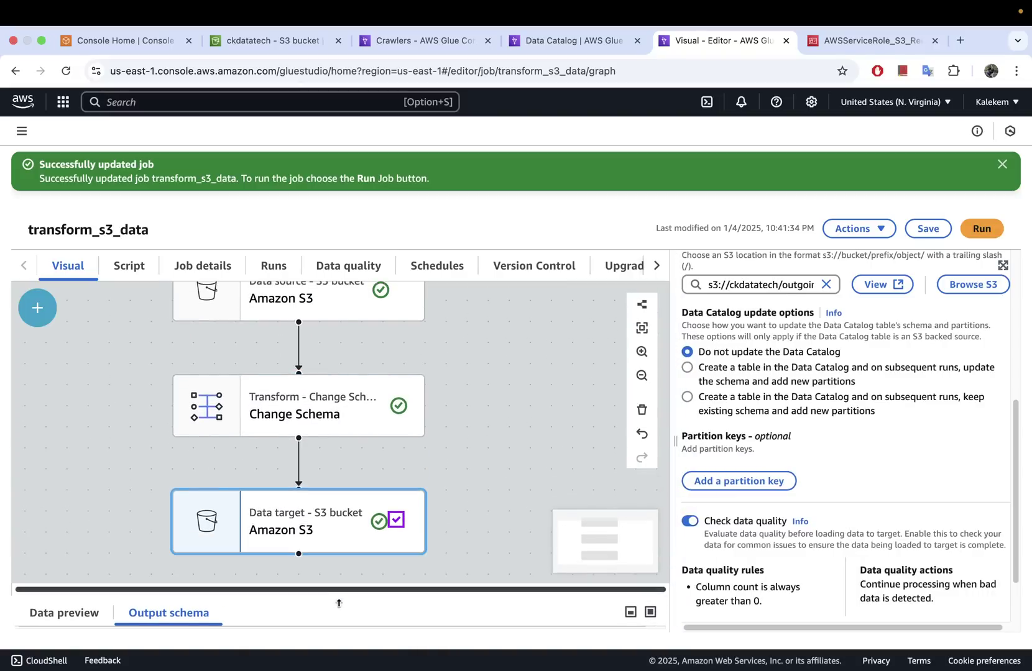
pyautogui.moveTo(467, 392); pyautogui.dragTo(488, 361)
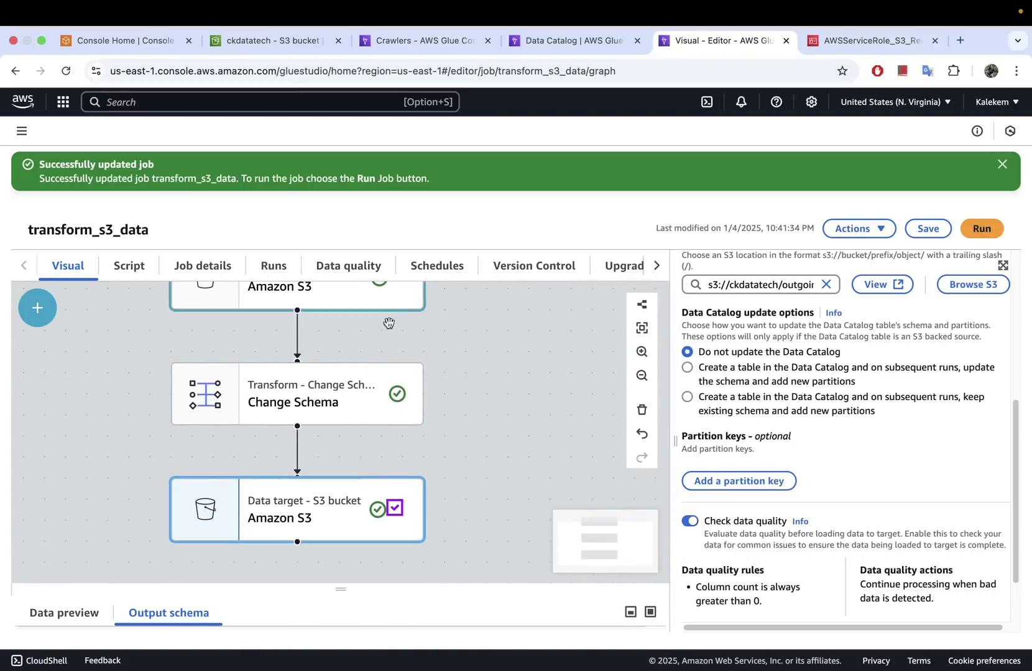
pyautogui.scroll(-1, 465, 459)
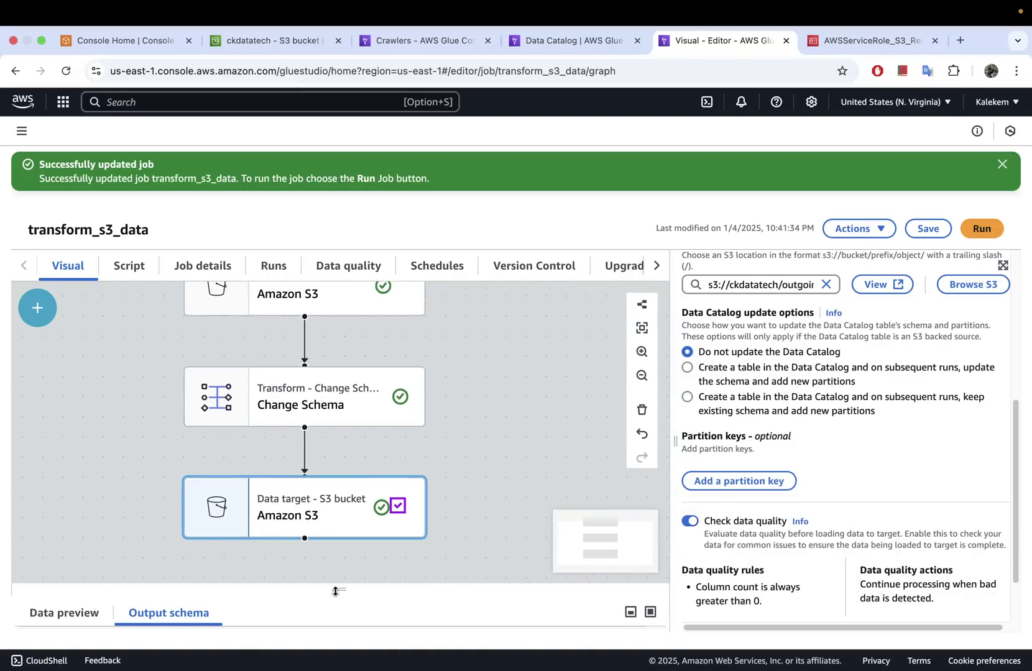
# - Expand the output schema of the S3 target and examine its column names and data types
pyautogui.moveTo(336, 590); pyautogui.dragTo(324, 352)
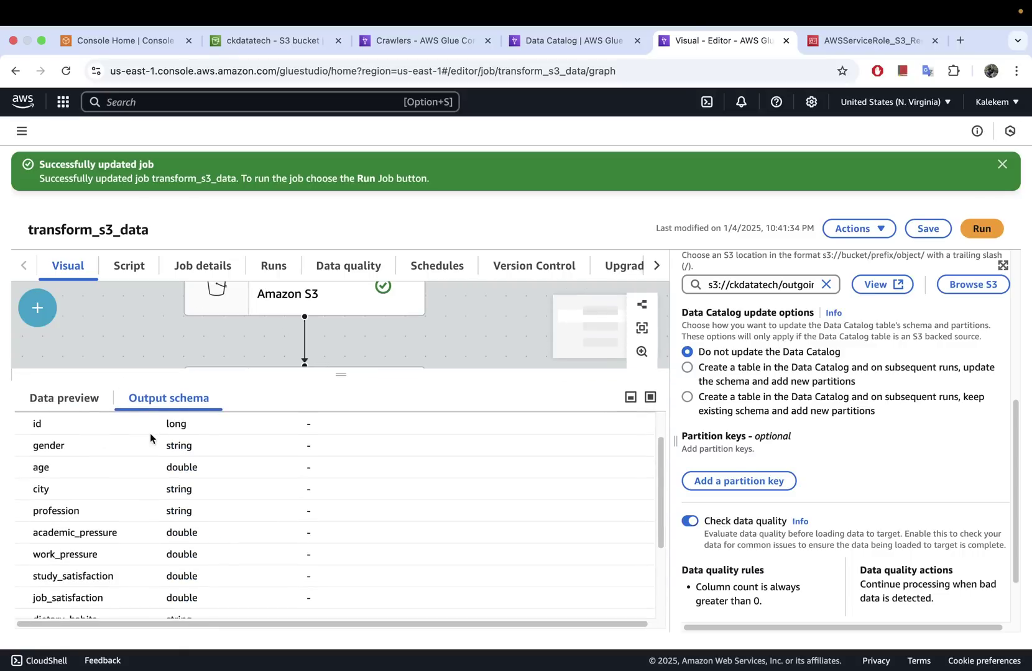
pyautogui.scroll(-4, 126, 462)
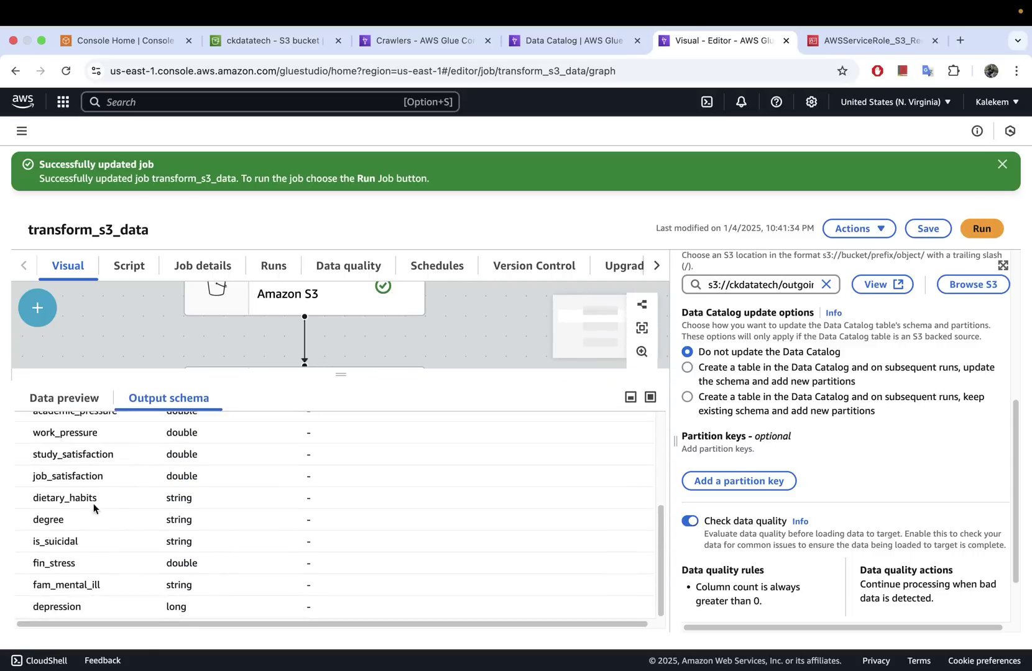
pyautogui.scroll(6, 154, 517)
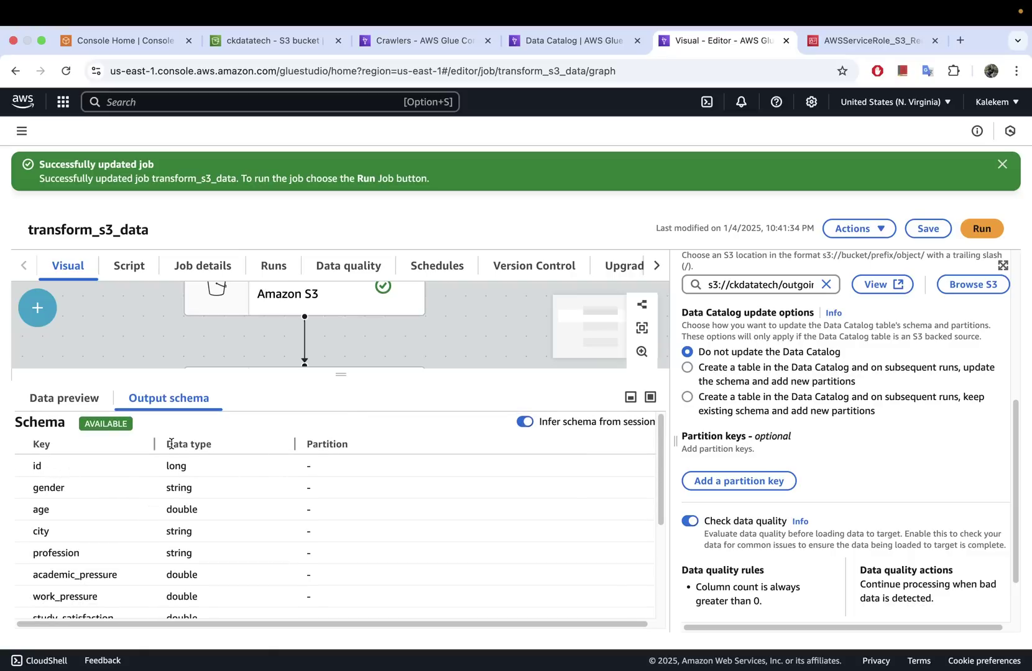
pyautogui.scroll(-1, 44, 458)
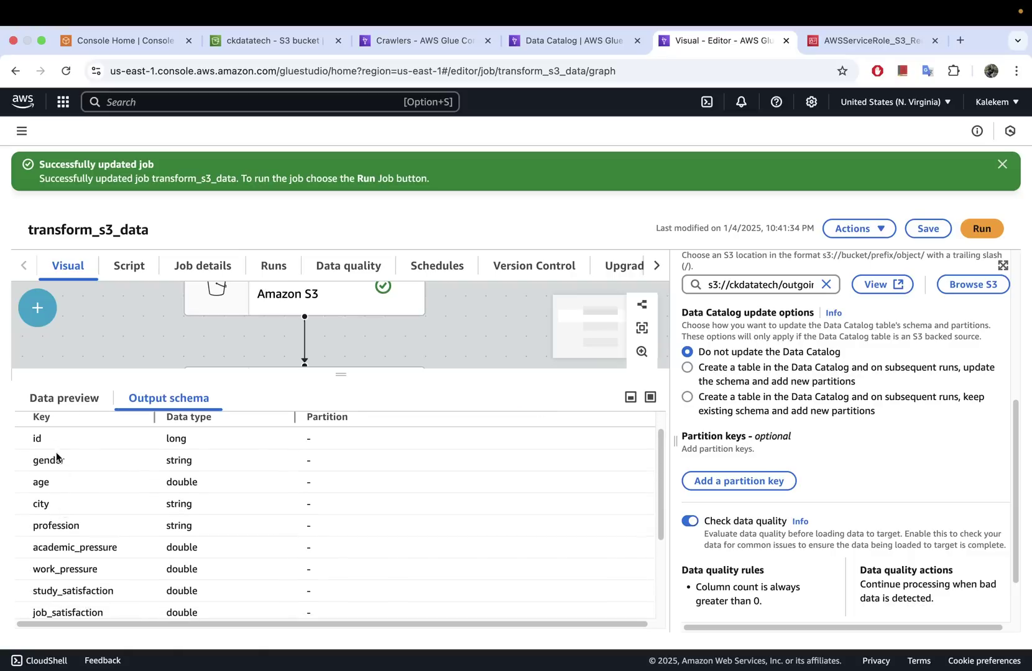
pyautogui.scroll(1, 52, 417)
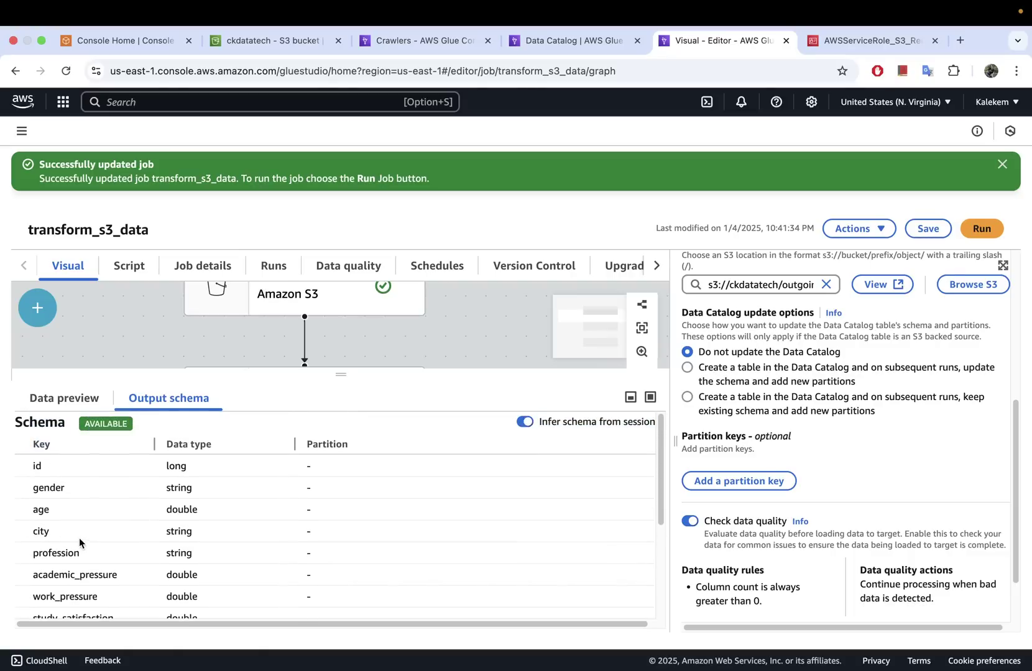
pyautogui.scroll(-3, 79, 543)
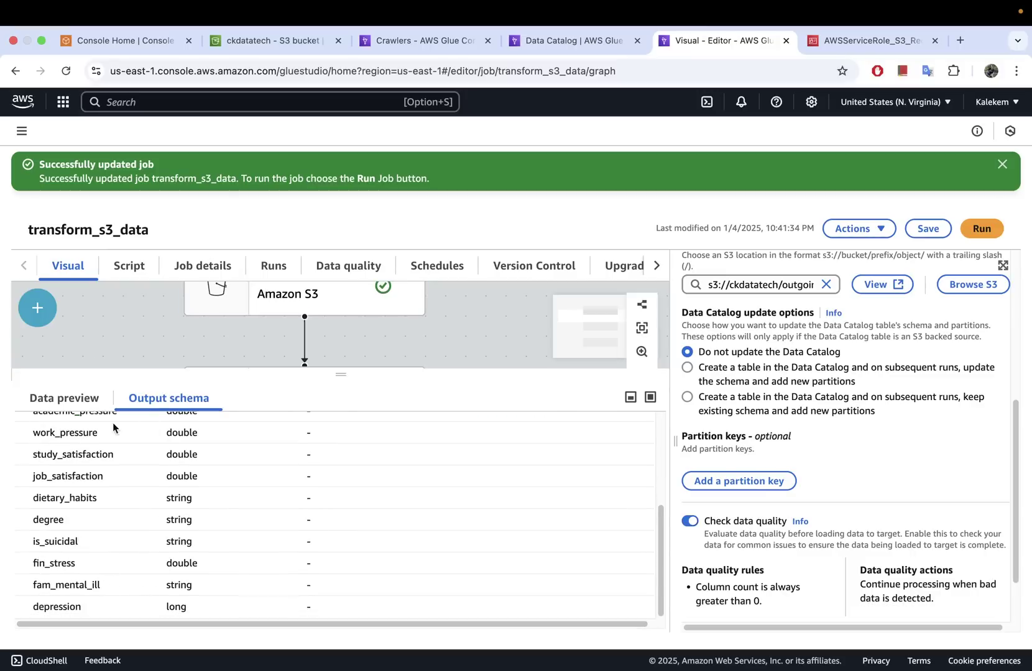
# - Load the data preview of the Amazon S3 source node and examine its sample rows and columns
pyautogui.click(74, 400)
pyautogui.moveTo(330, 384); pyautogui.dragTo(329, 471)
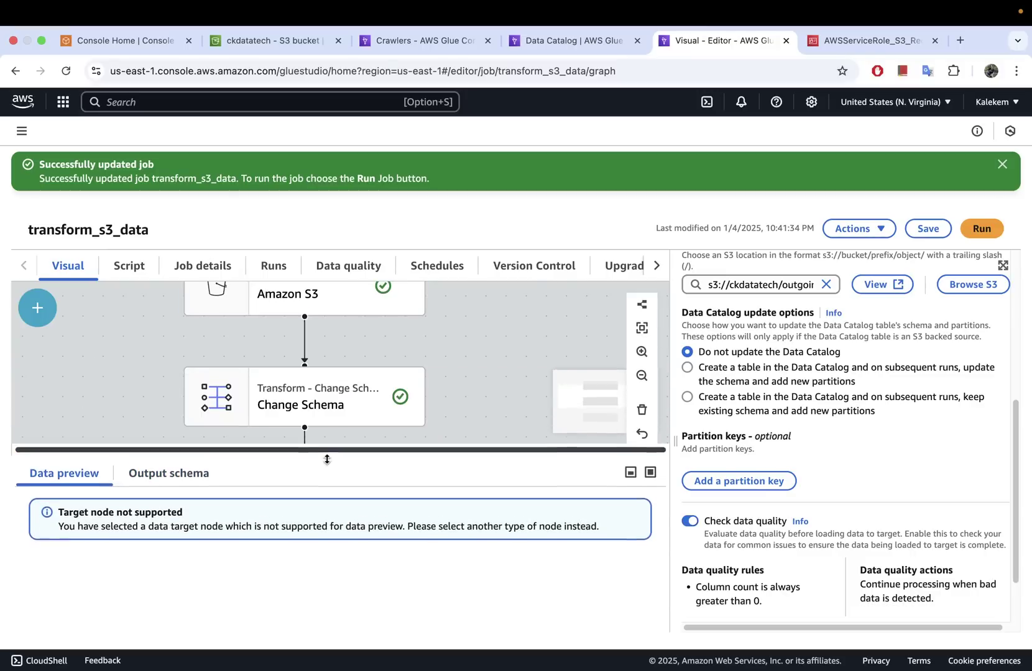
pyautogui.moveTo(468, 341); pyautogui.dragTo(482, 422)
pyautogui.click(296, 382)
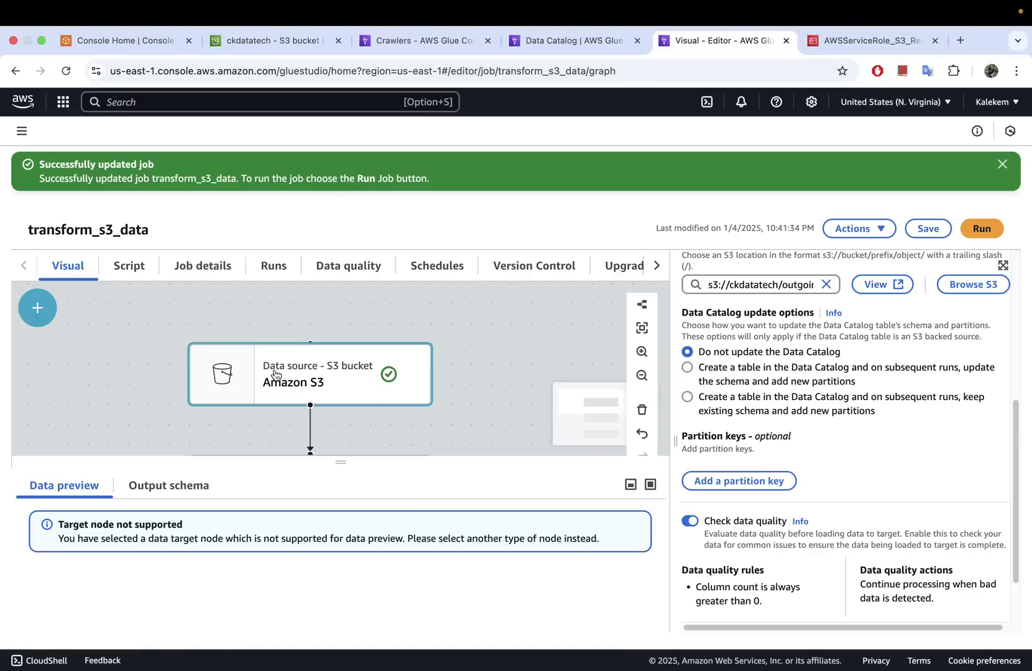
pyautogui.click(272, 375)
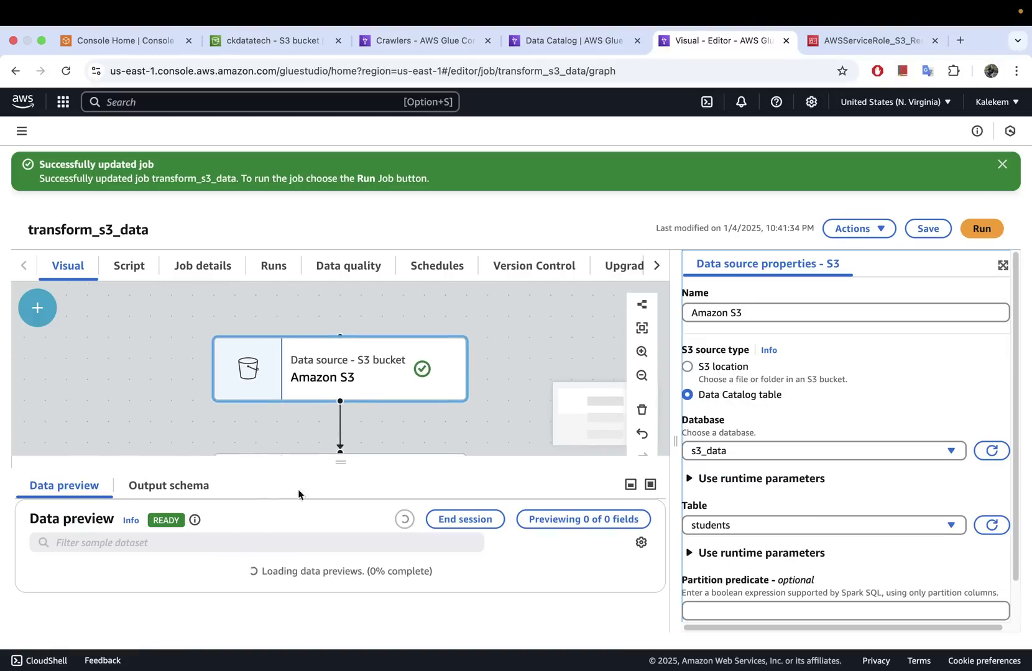
pyautogui.moveTo(341, 458); pyautogui.dragTo(349, 339)
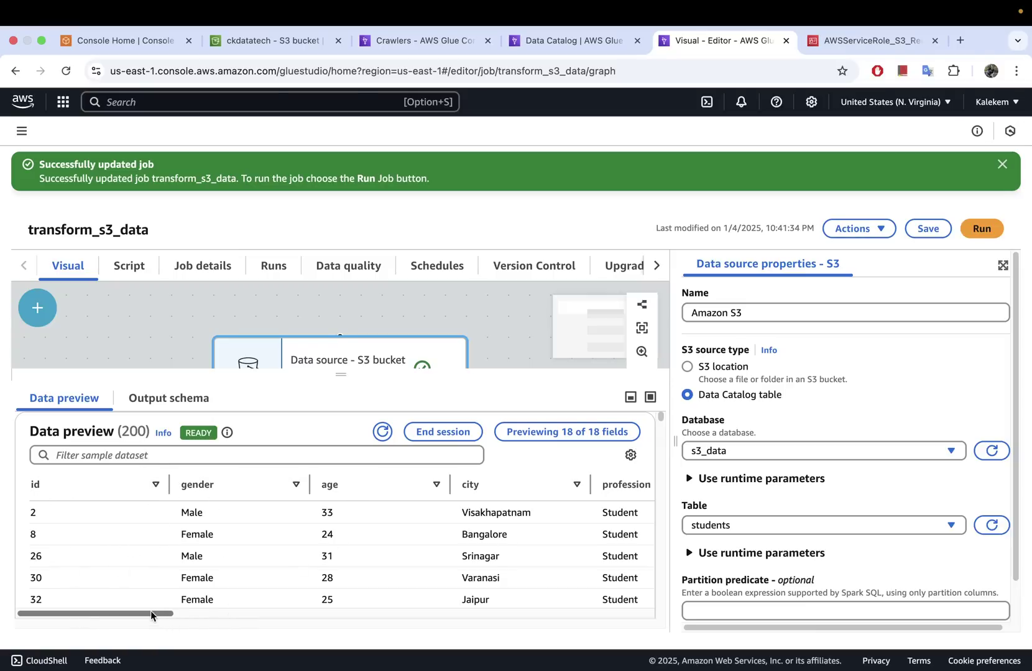
pyautogui.moveTo(157, 612); pyautogui.dragTo(231, 609)
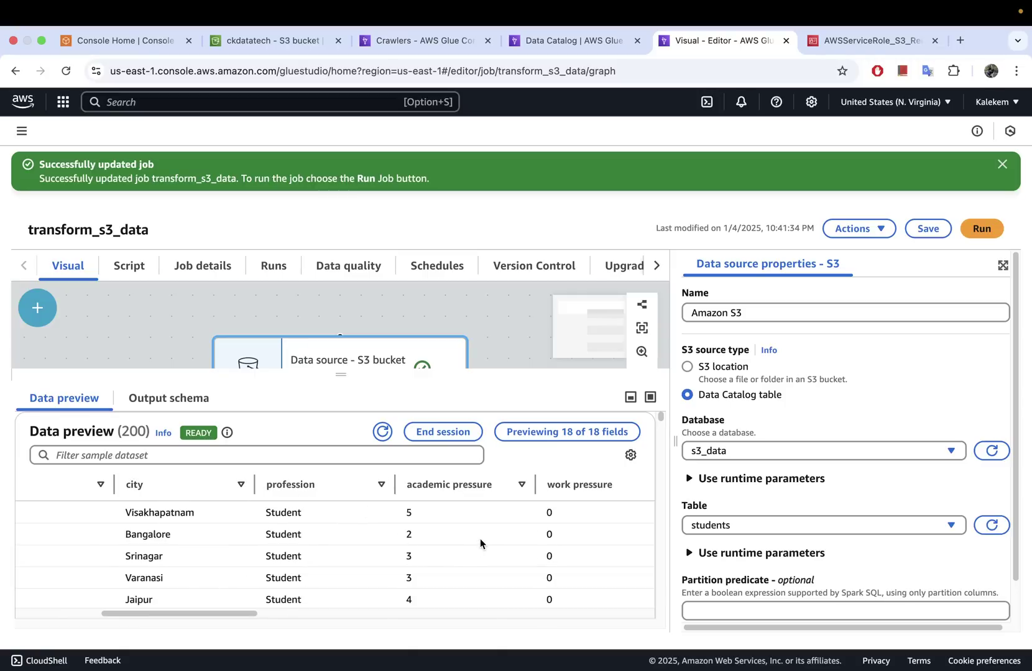
# - Examine the remaining columns of the Amazon S3 source's data preview, and enlarge the job graph area
pyautogui.hscroll(5, 481, 541)
pyautogui.hscroll(10, 480, 545)
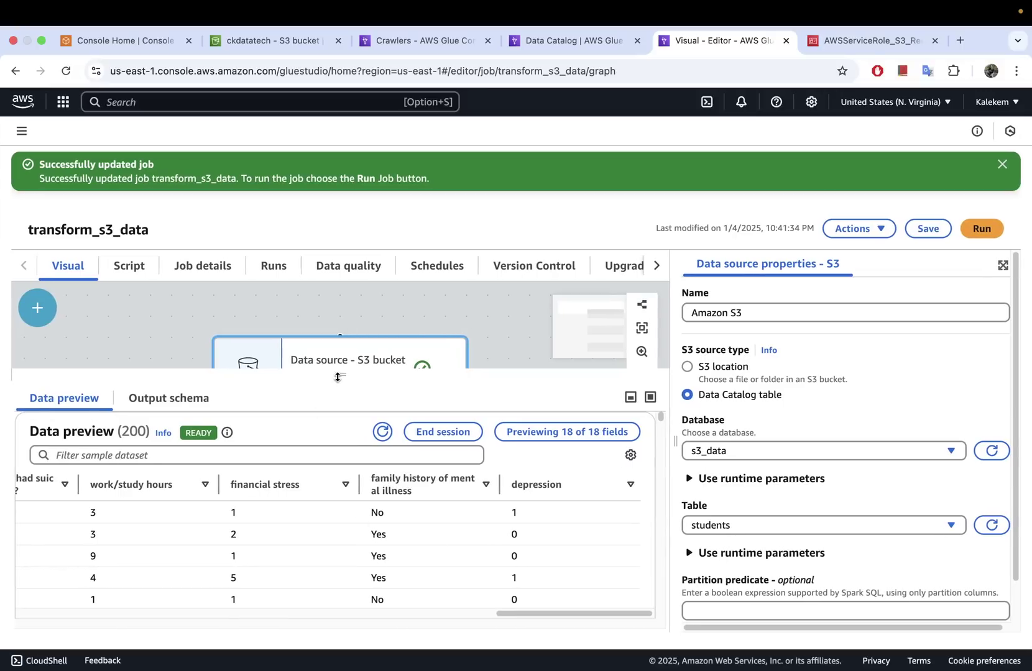
pyautogui.moveTo(337, 378); pyautogui.dragTo(288, 548)
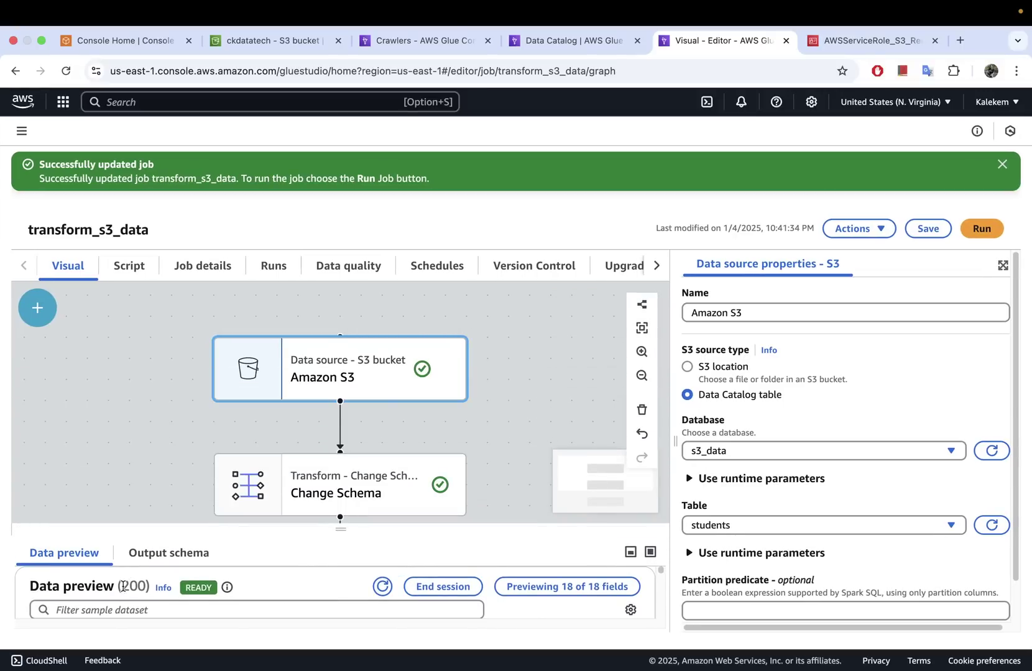
pyautogui.moveTo(122, 586); pyautogui.dragTo(150, 587)
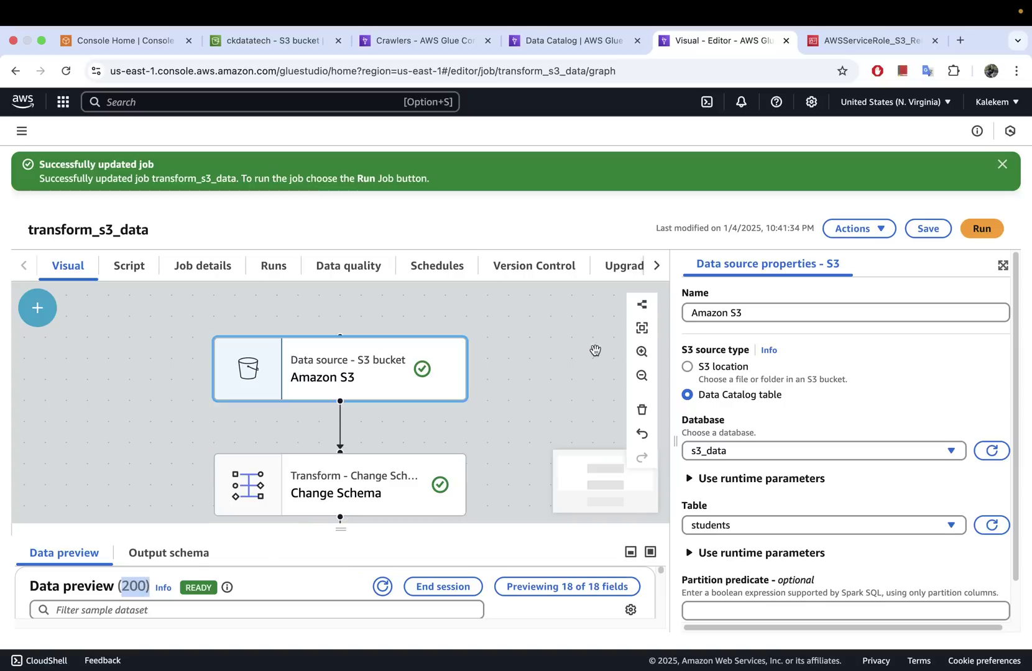
pyautogui.moveTo(345, 527); pyautogui.dragTo(339, 543)
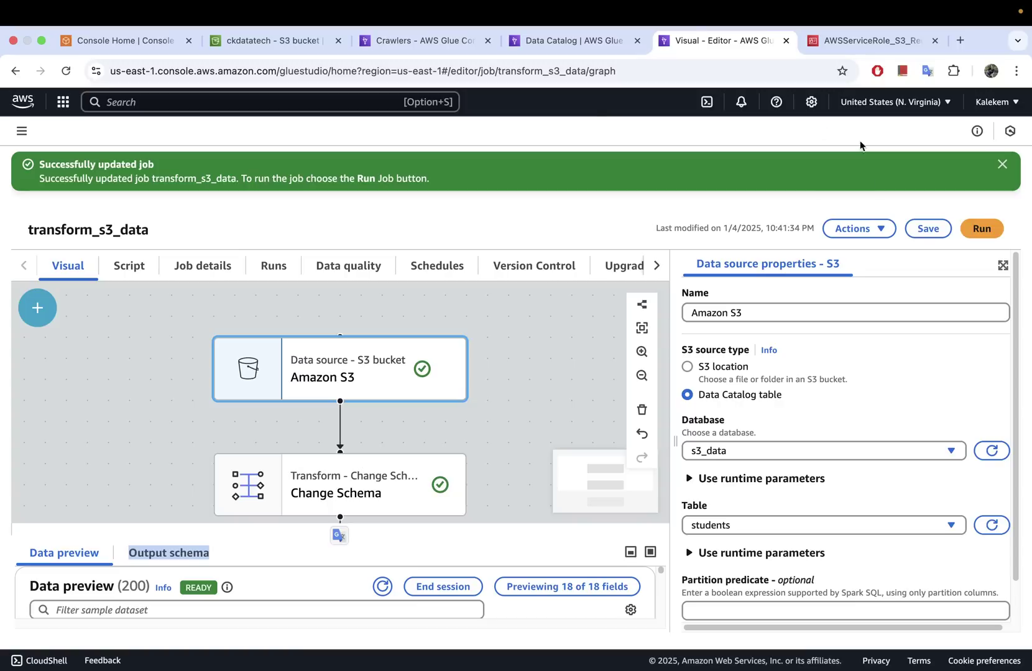
# - Run the transform_s3_data job and open its run details in a new browser tab
pyautogui.click(979, 229)
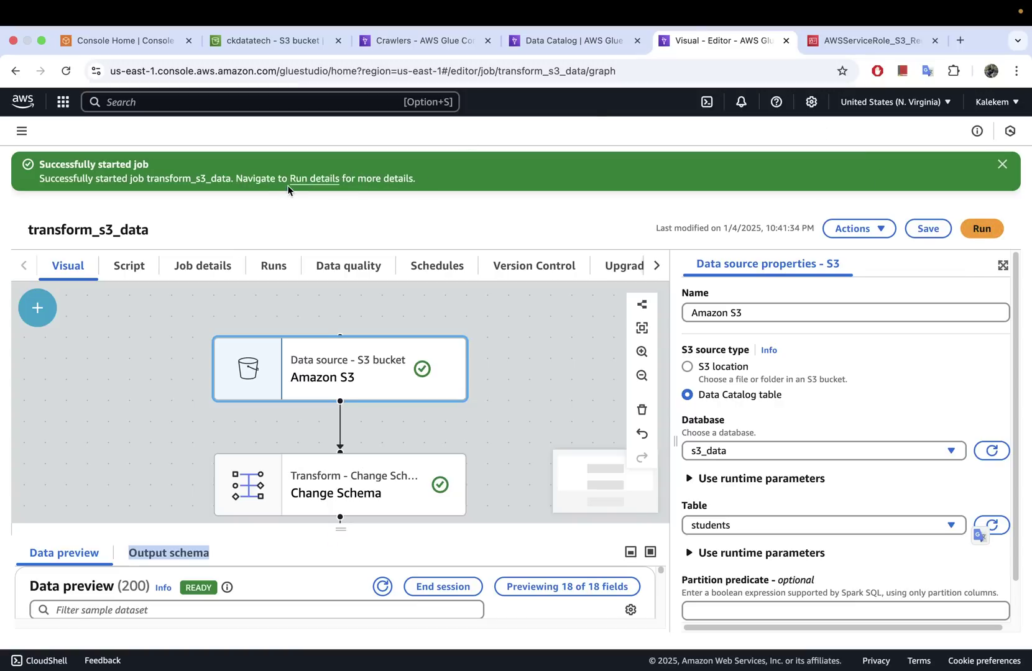
pyautogui.rightClick(301, 180)
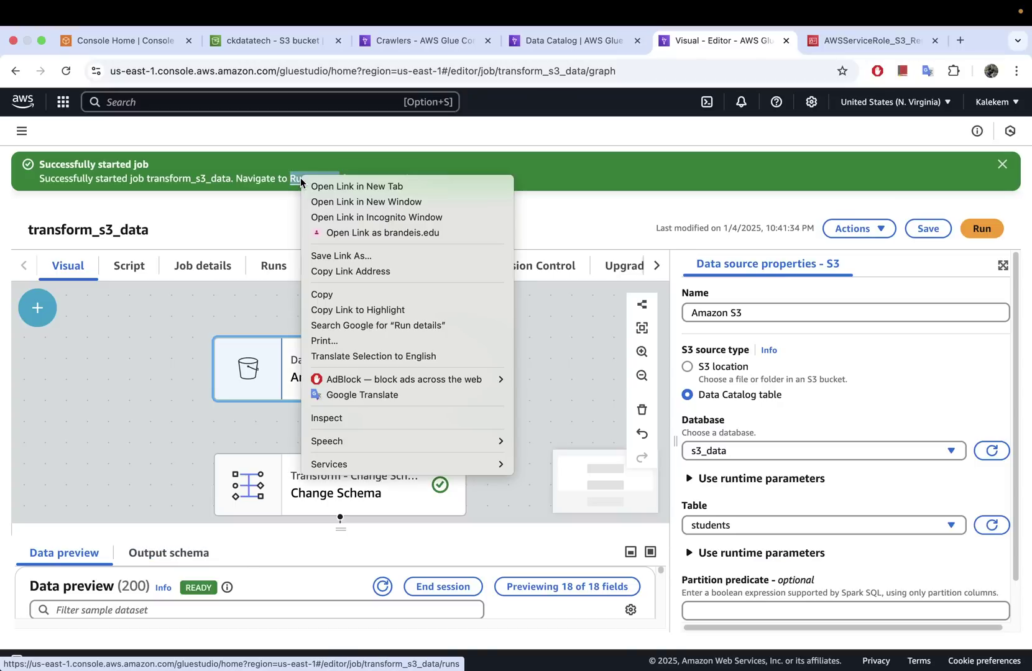
pyautogui.click(358, 120)
pyautogui.click(719, 39)
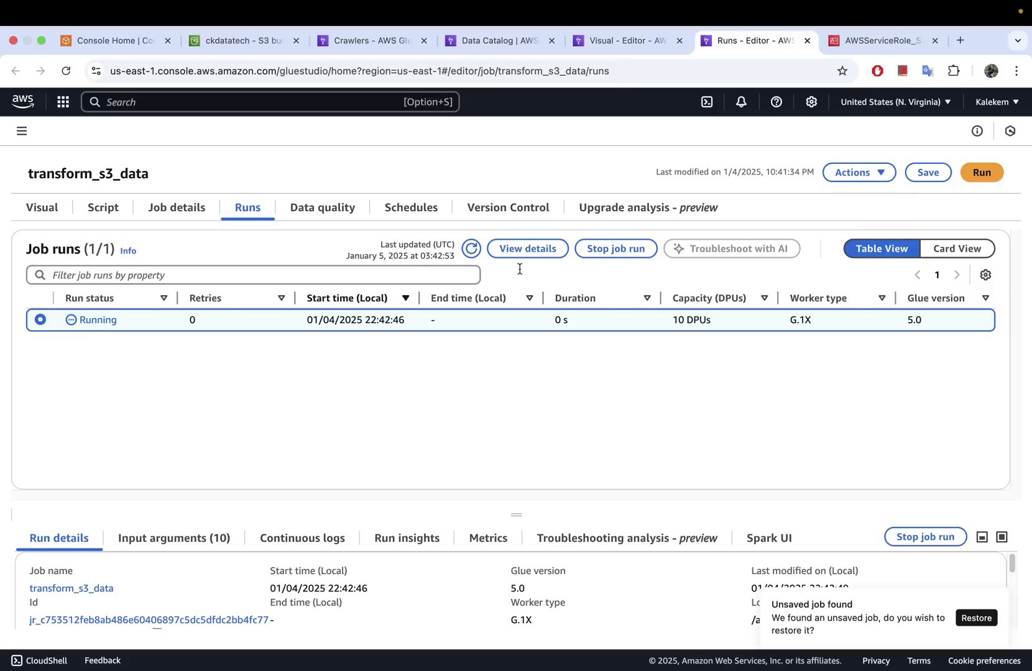
# - Open the full details of the current job run and examine its run information, driver logs and input arguments
pyautogui.click(527, 248)
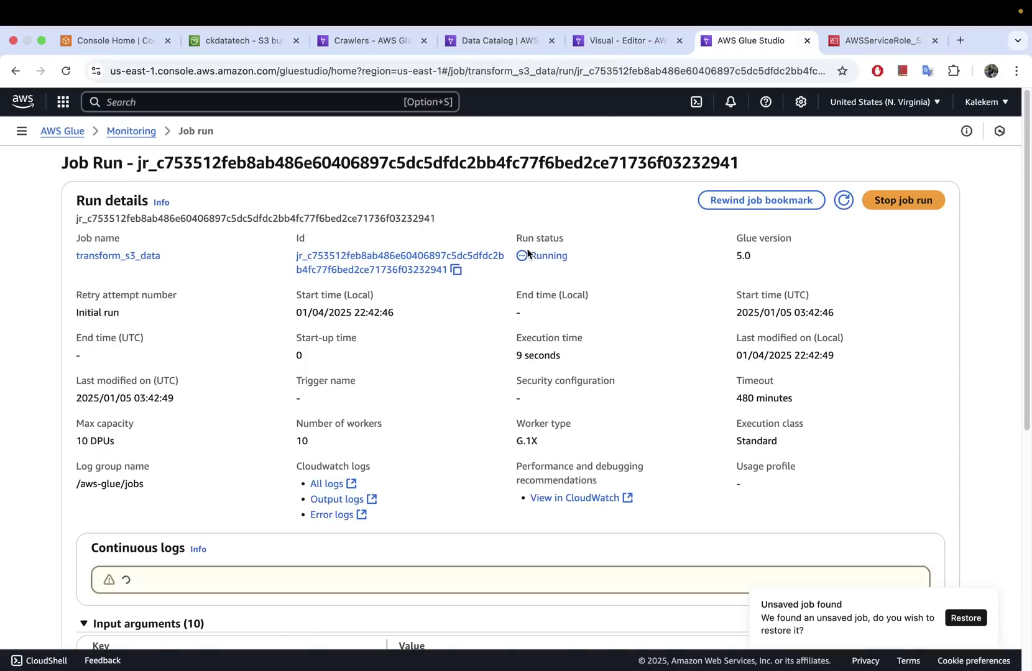
pyautogui.scroll(-3, 410, 423)
pyautogui.scroll(-1, 420, 408)
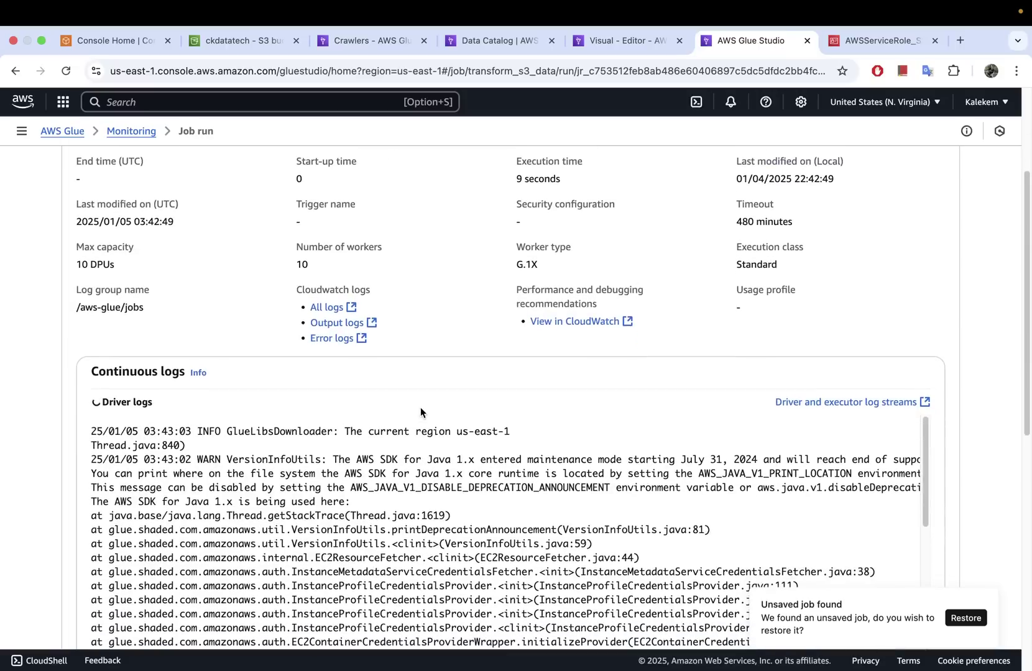
pyautogui.scroll(-5, 335, 514)
pyautogui.scroll(-5, 335, 513)
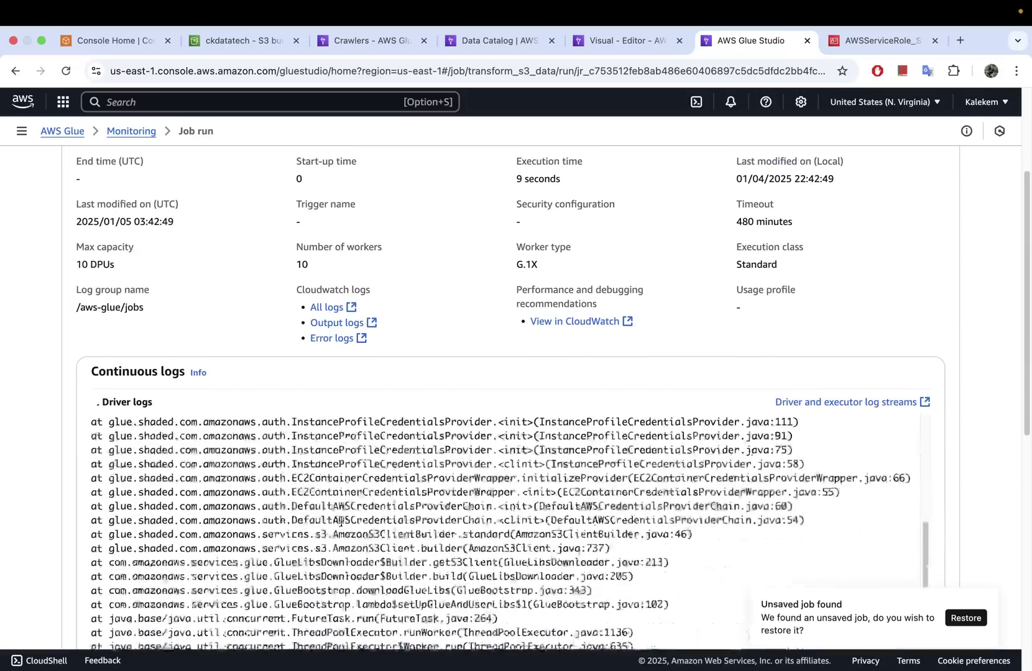
pyautogui.scroll(-5, 260, 464)
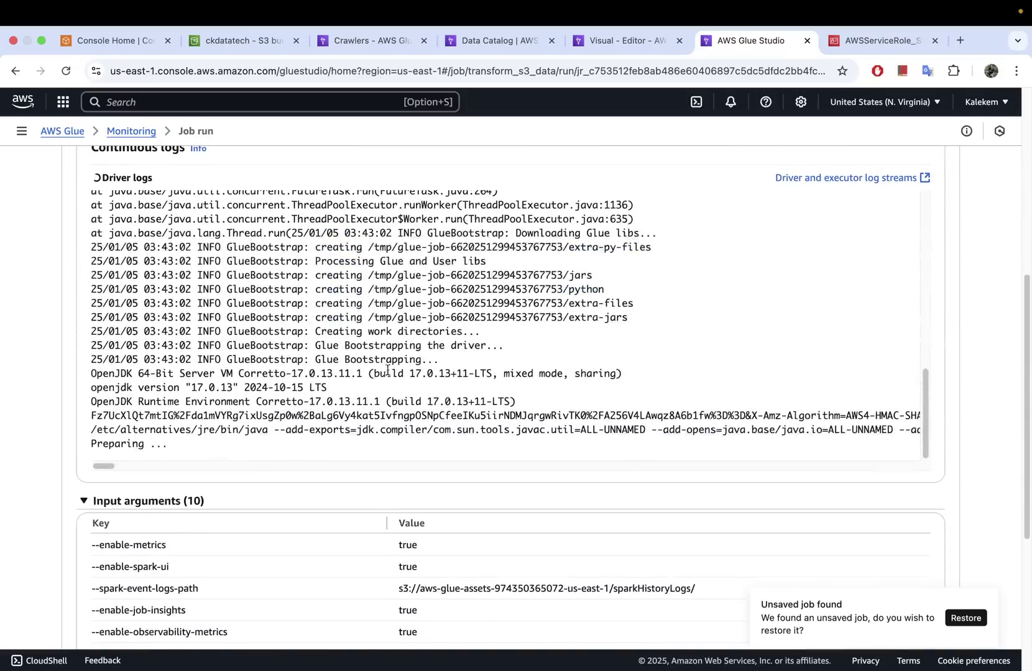
pyautogui.scroll(-1, 388, 370)
pyautogui.scroll(3, 395, 443)
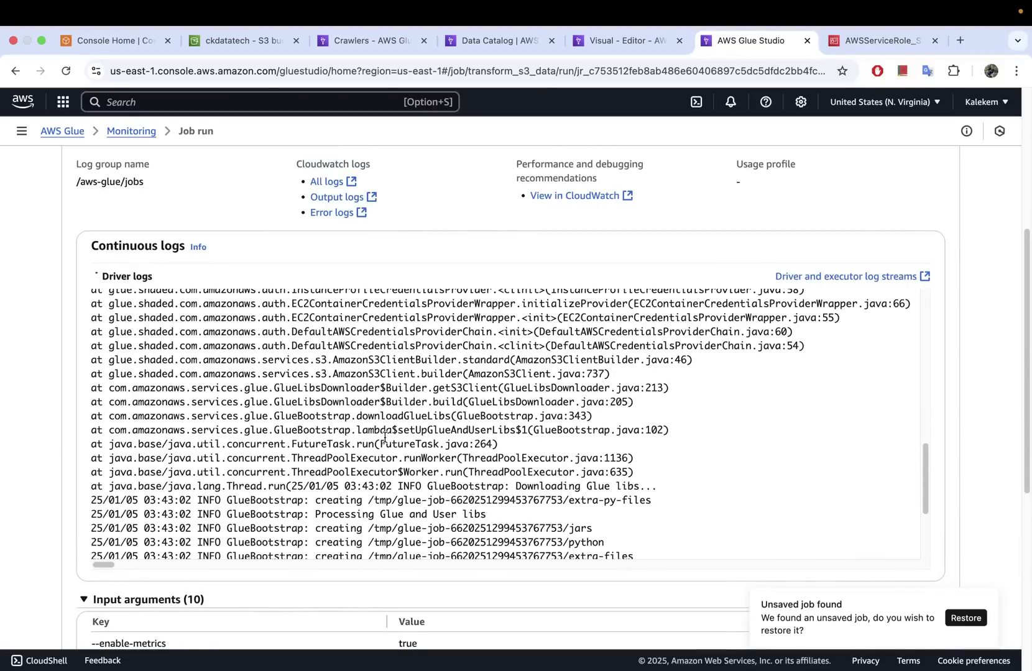
pyautogui.scroll(2, 308, 273)
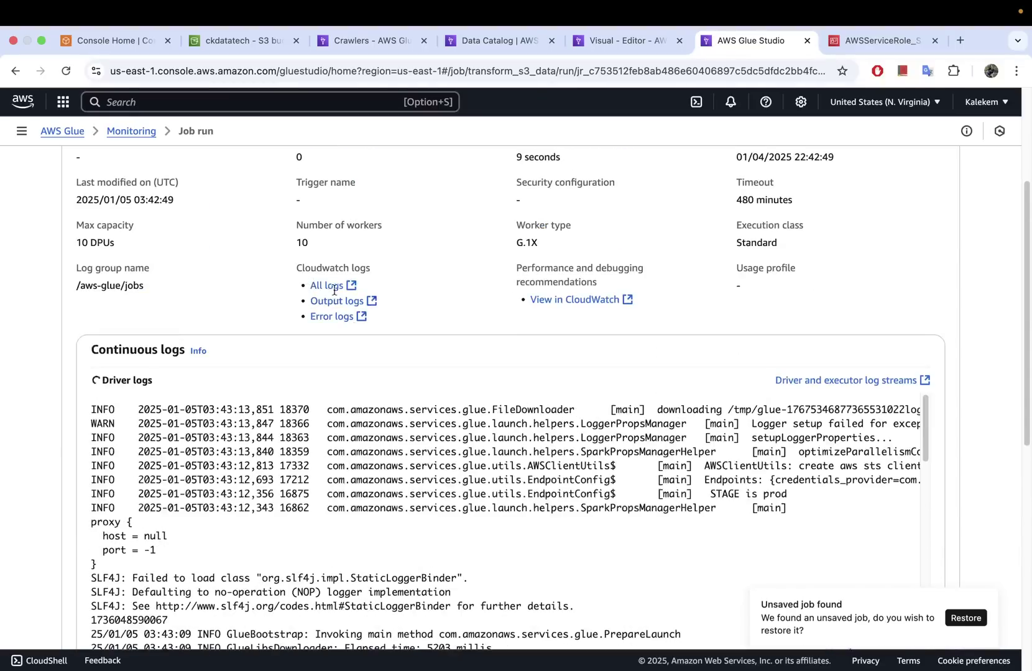
# - Open the job run's CloudWatch logs, start tailing the /aws-glue/jobs/error log group live, and hide the filter settings
pyautogui.click(343, 288)
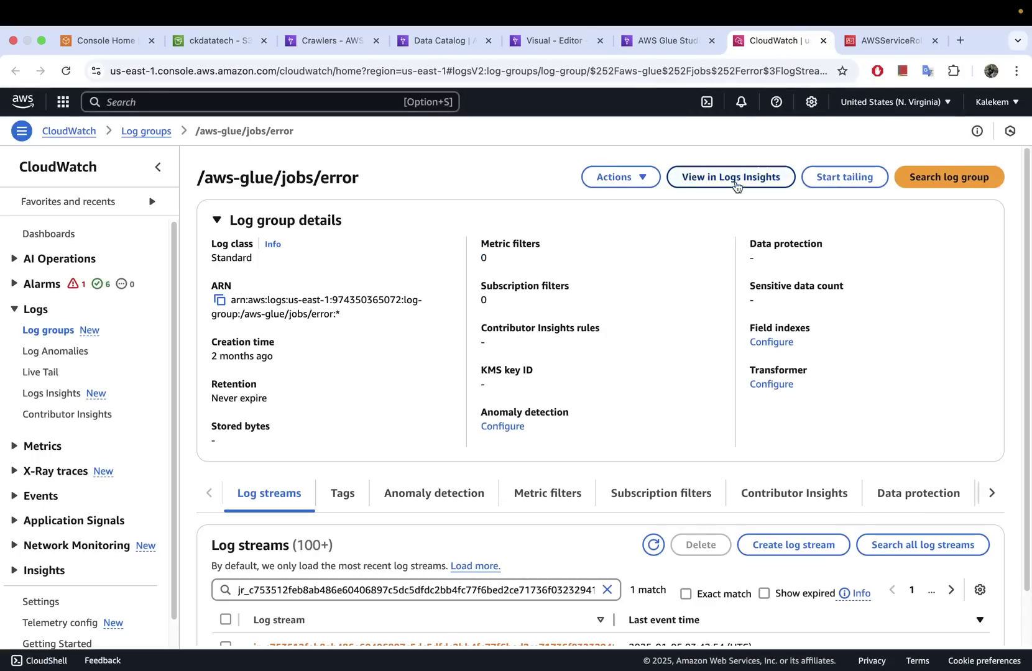
pyautogui.click(849, 176)
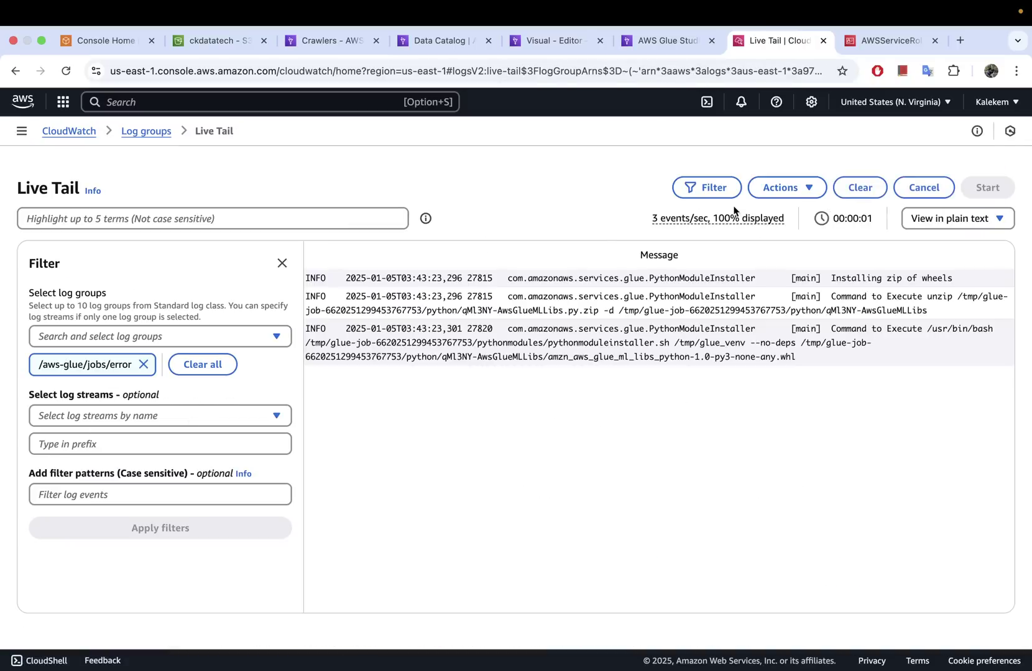
pyautogui.click(281, 268)
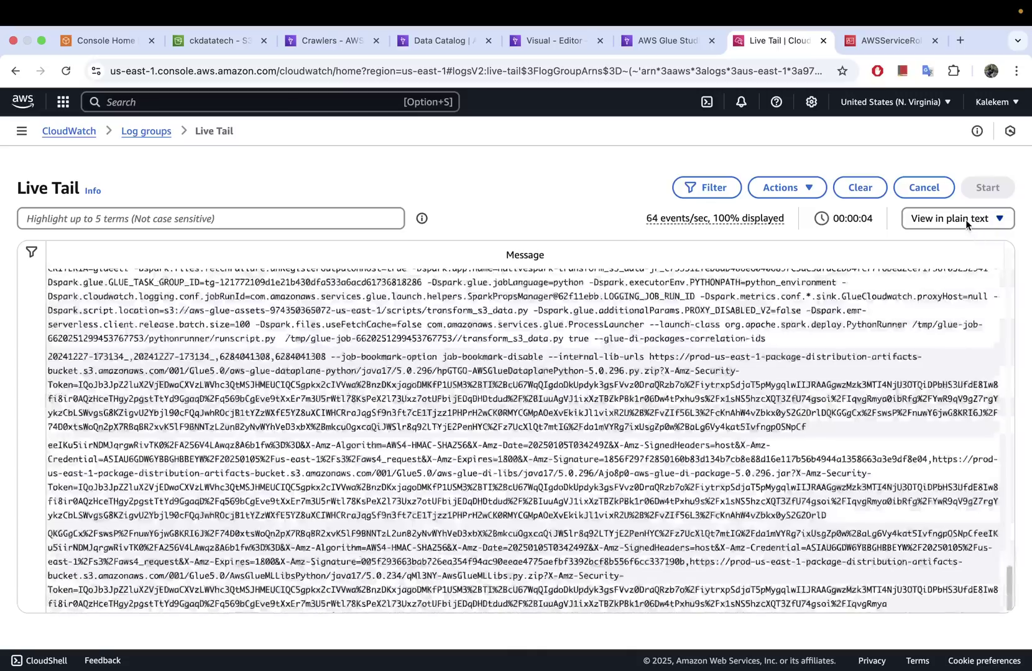
# - Switch the Live Tail display to columns and back to plain text
pyautogui.click(965, 219)
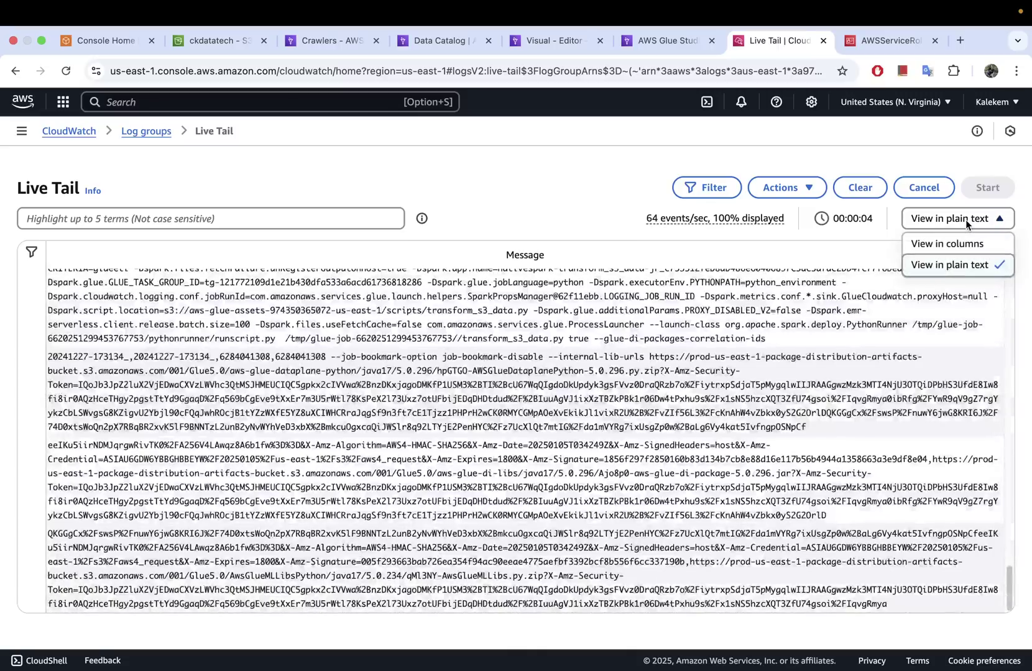
pyautogui.click(936, 245)
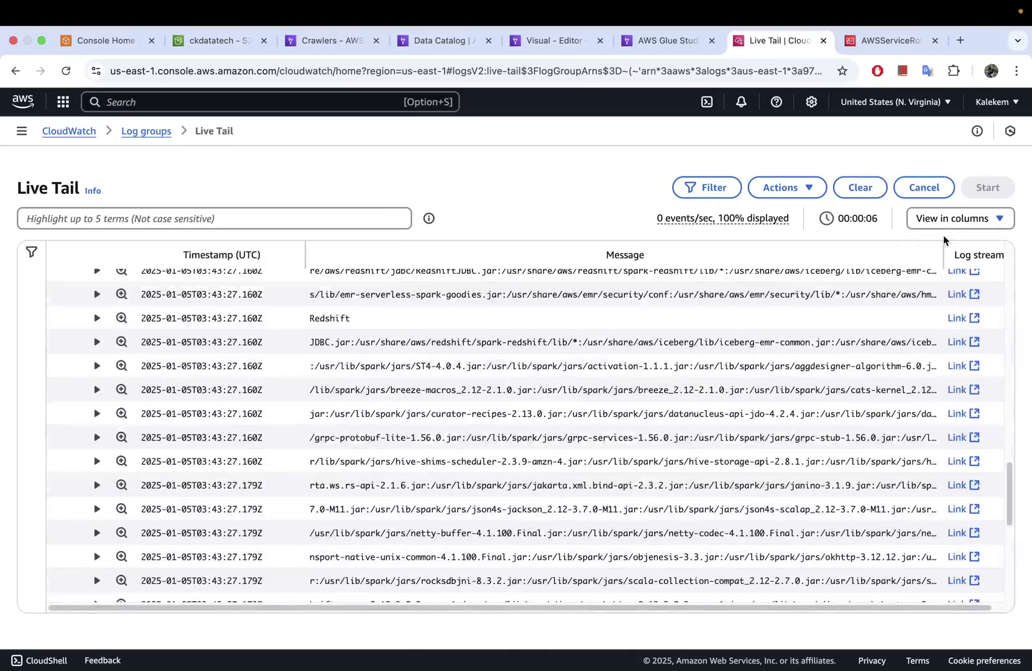
pyautogui.click(946, 220)
pyautogui.click(933, 266)
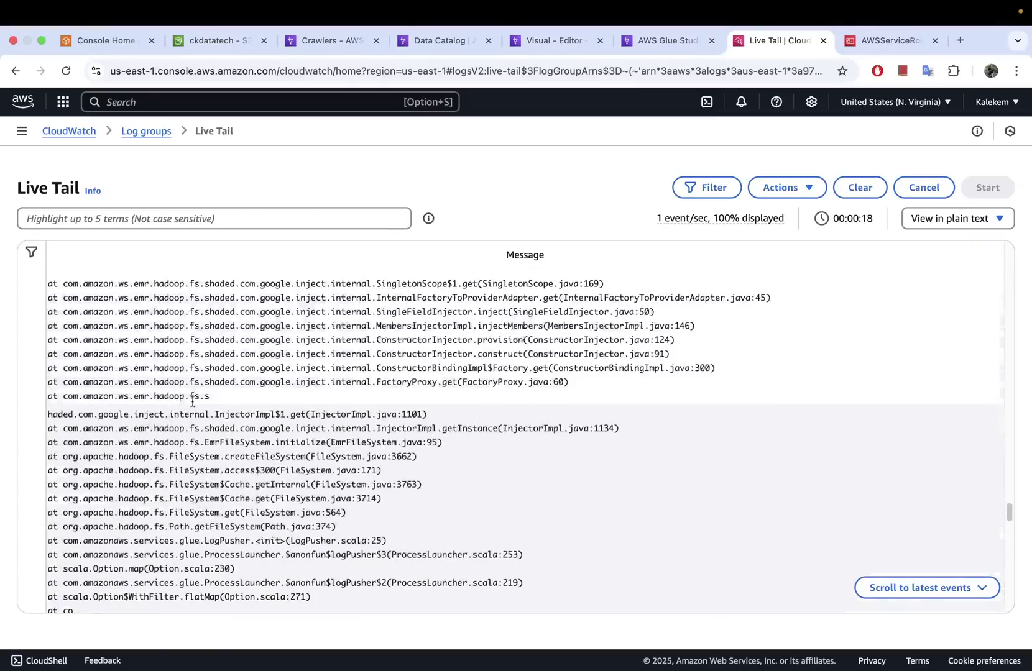
# - Examine the earlier Live Tail events, including the AWS SDK for Java 1.x warning and its AWS_JAVA_V1_DISABLE_DEPRECATION_ANNOUNCEMENT variable
pyautogui.scroll(5, 168, 404)
pyautogui.scroll(7, 180, 405)
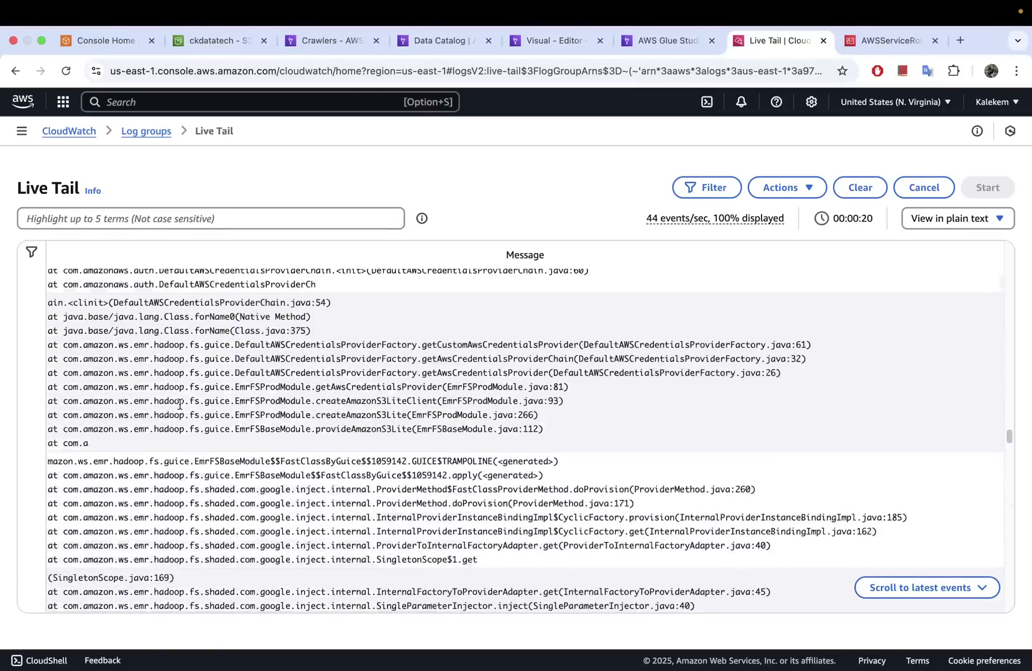
pyautogui.scroll(-5, 181, 405)
pyautogui.scroll(4, 180, 404)
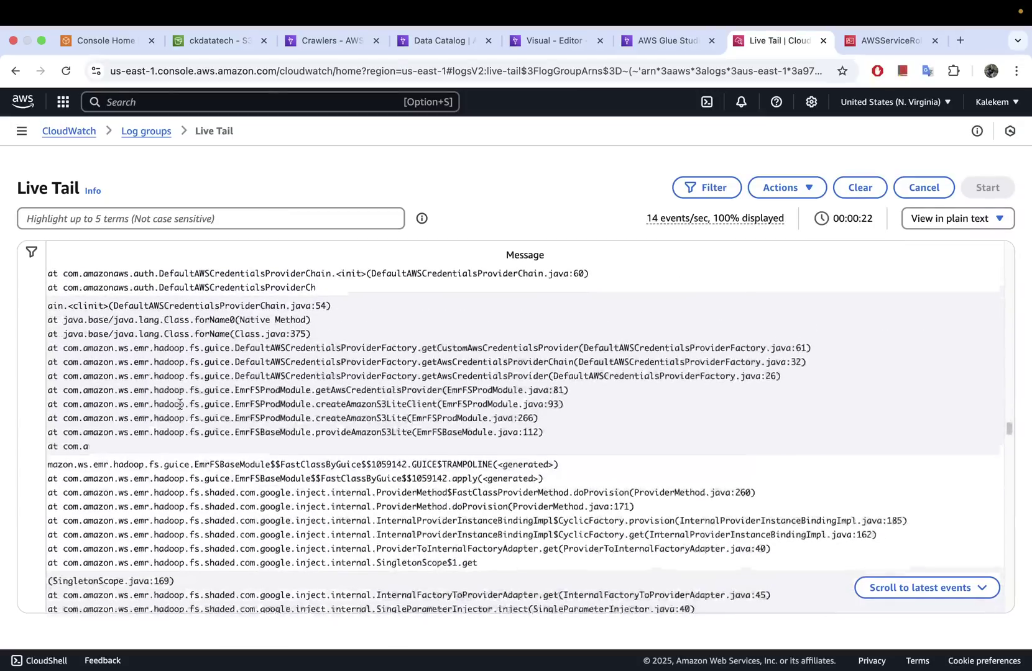
pyautogui.scroll(10, 180, 404)
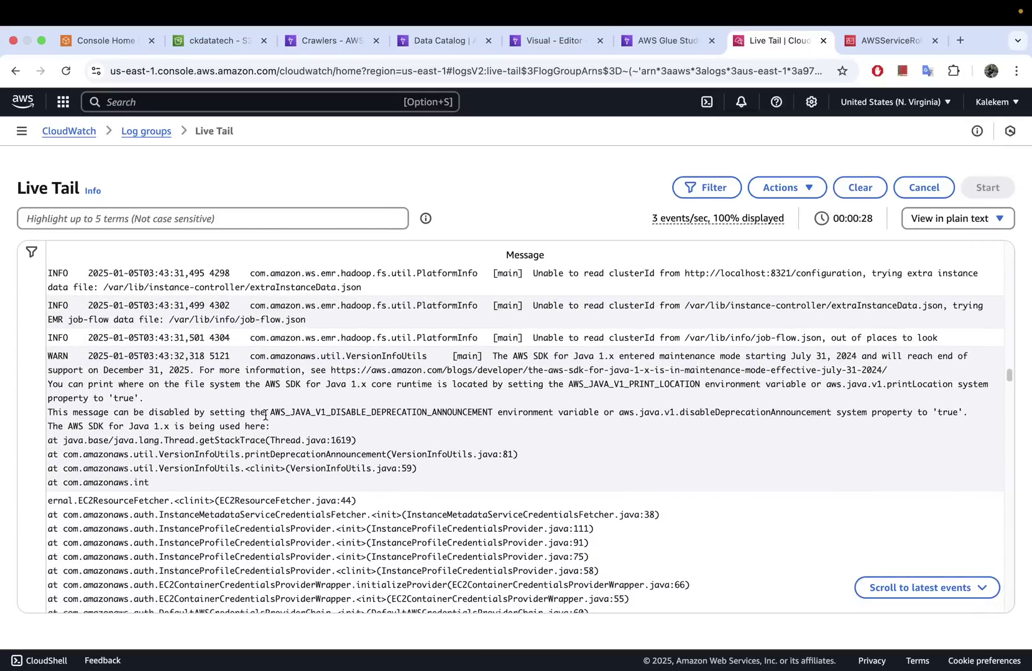
pyautogui.moveTo(267, 411); pyautogui.dragTo(495, 408)
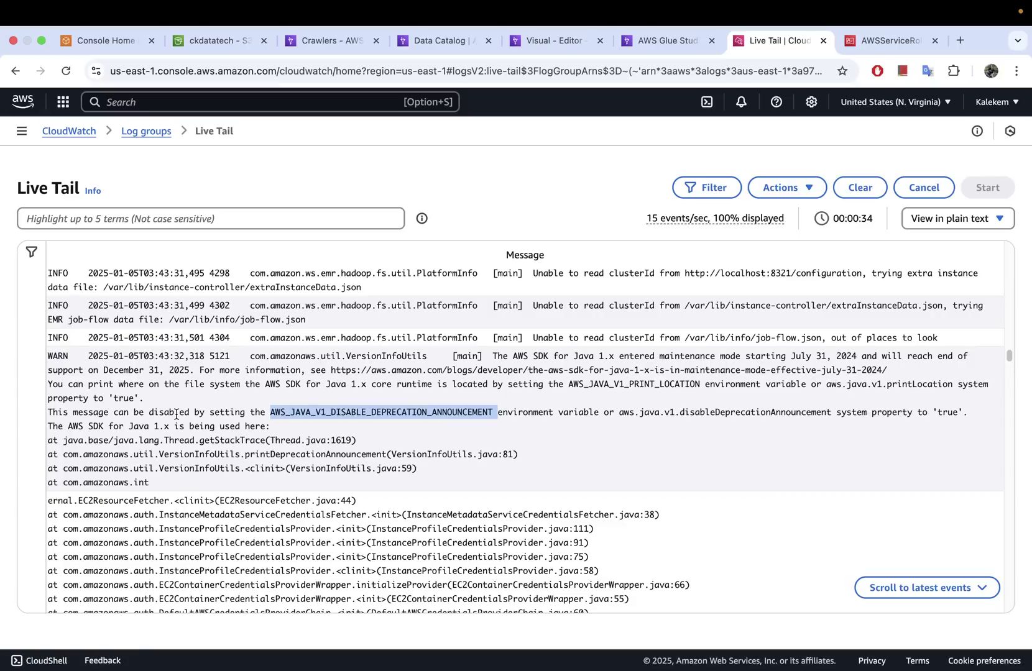
pyautogui.click(406, 412)
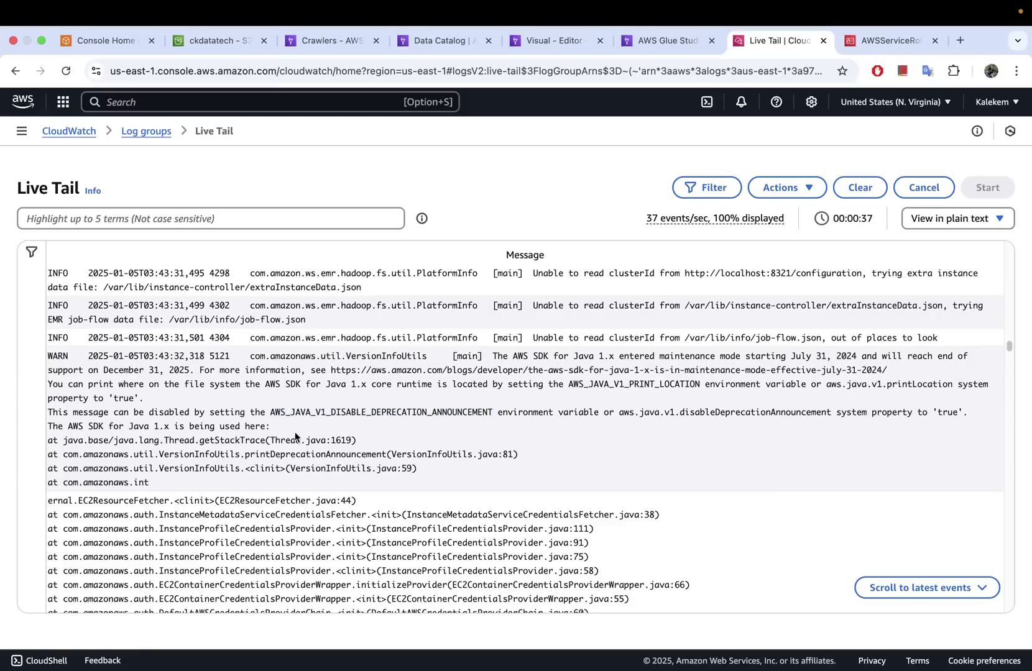
# - Read through the later Live Tail events, from the Spark startup messages to the job's shutdown entries
pyautogui.scroll(-10, 236, 510)
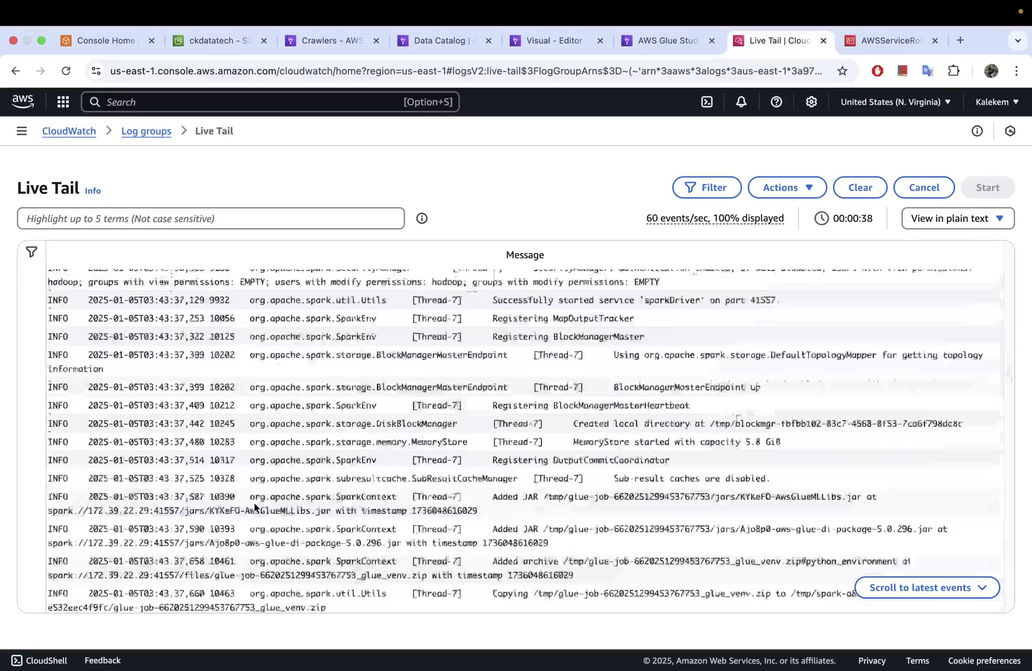
pyautogui.scroll(-10, 271, 505)
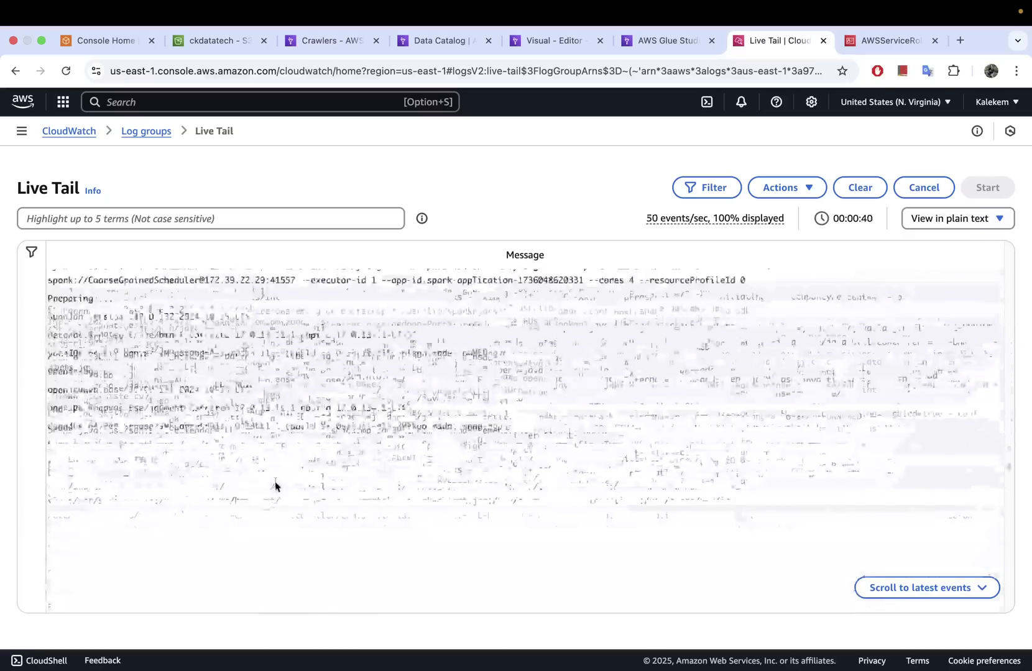
pyautogui.scroll(-10, 277, 486)
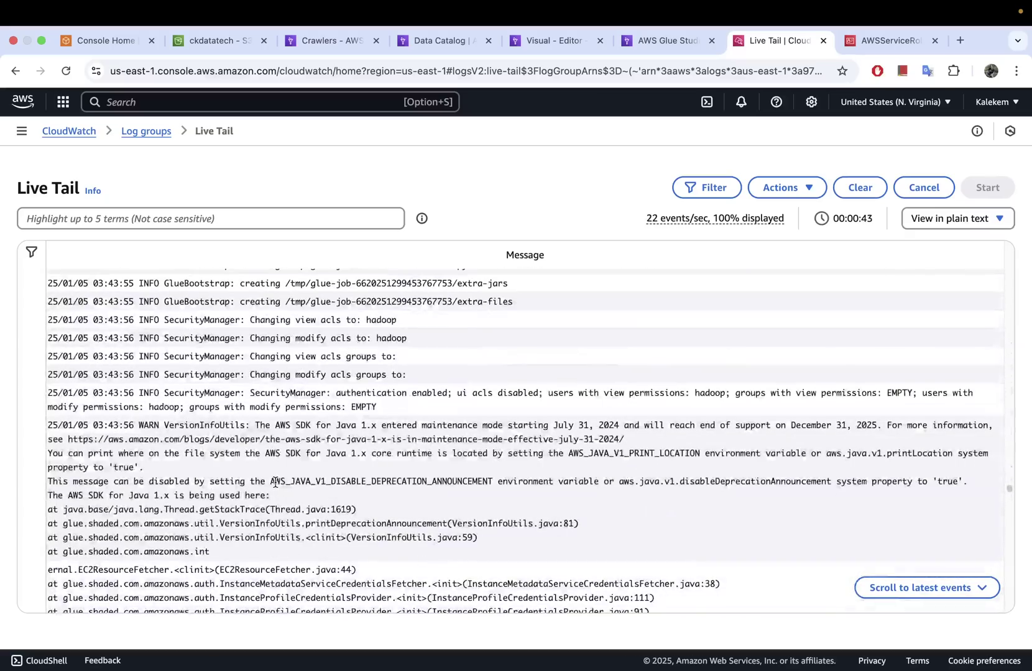
pyautogui.scroll(-10, 432, 517)
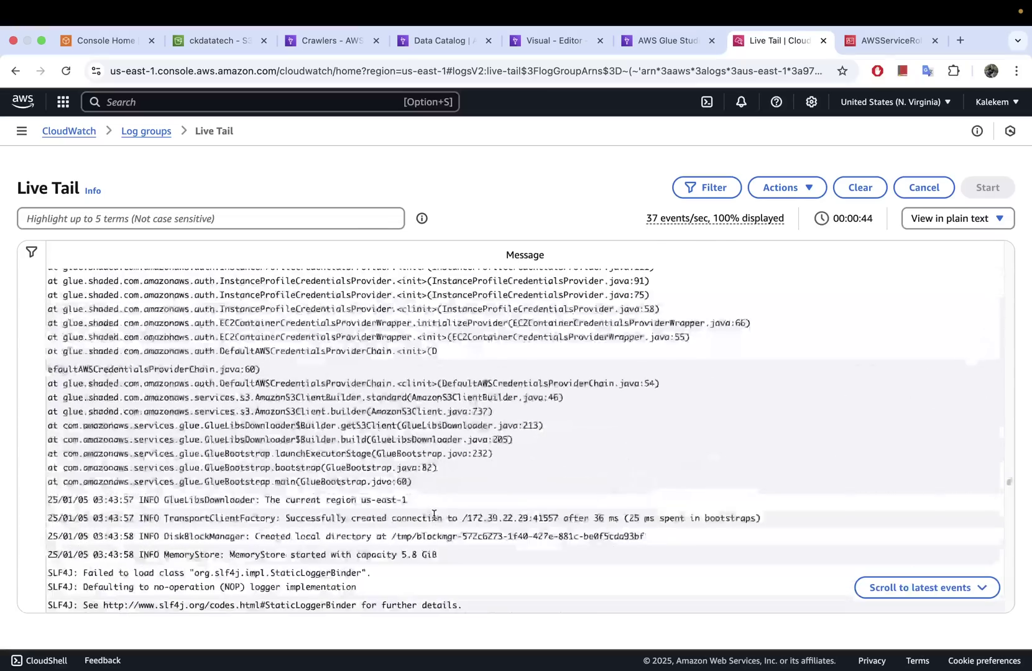
pyautogui.scroll(-10, 432, 516)
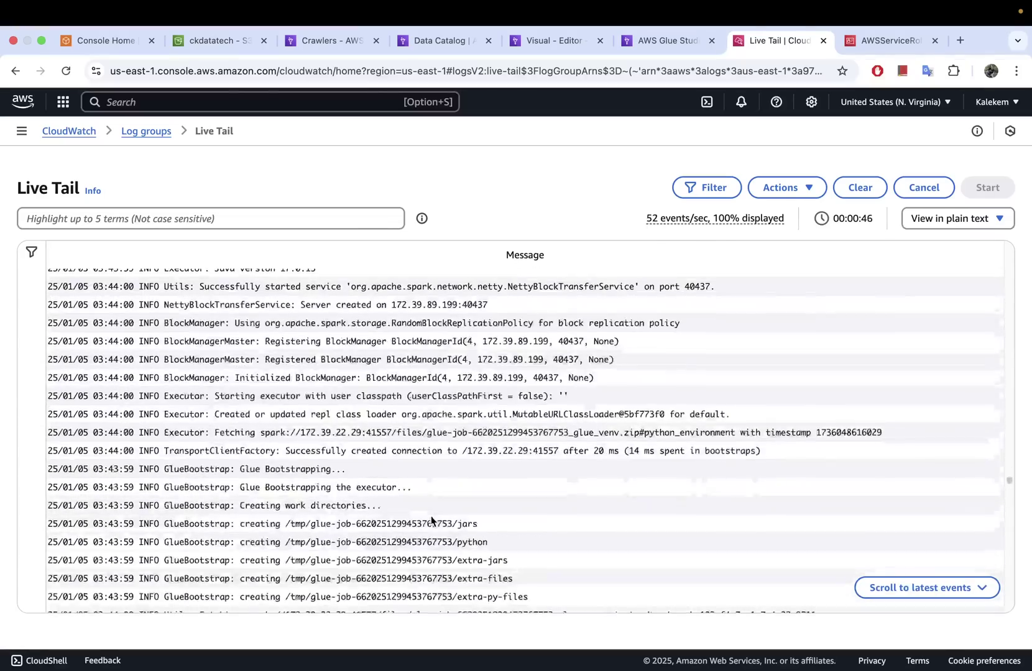
pyautogui.scroll(-10, 432, 516)
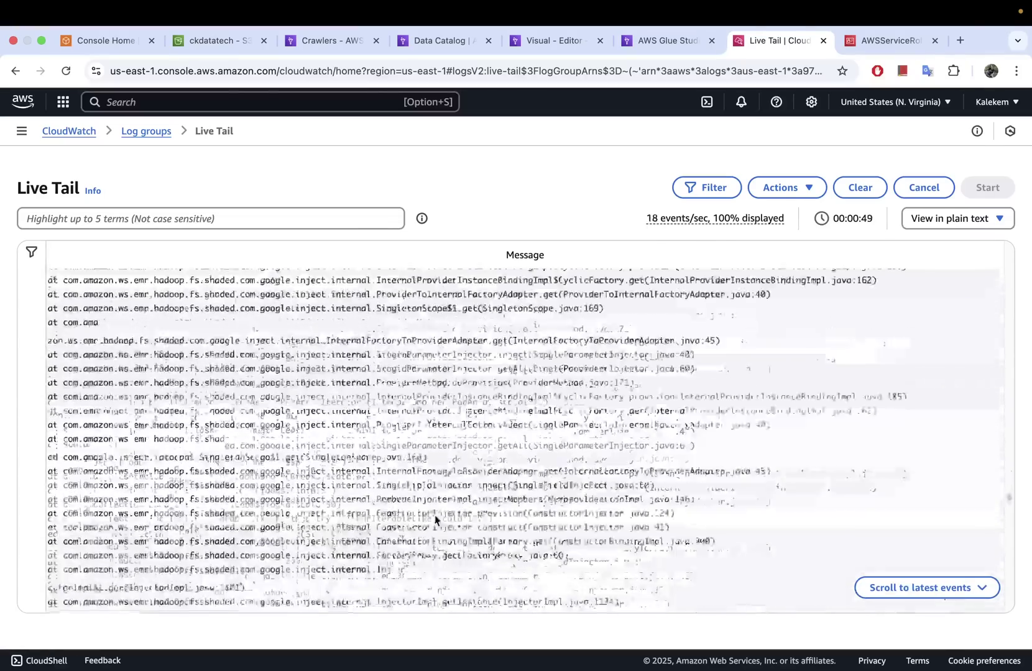
pyautogui.scroll(-10, 440, 517)
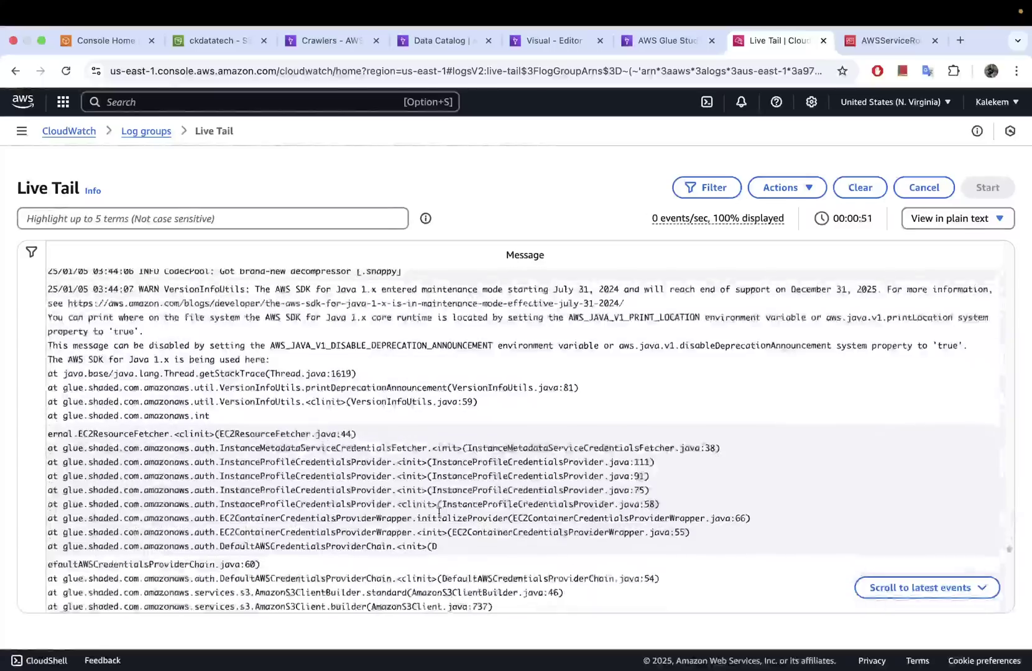
pyautogui.scroll(-10, 439, 512)
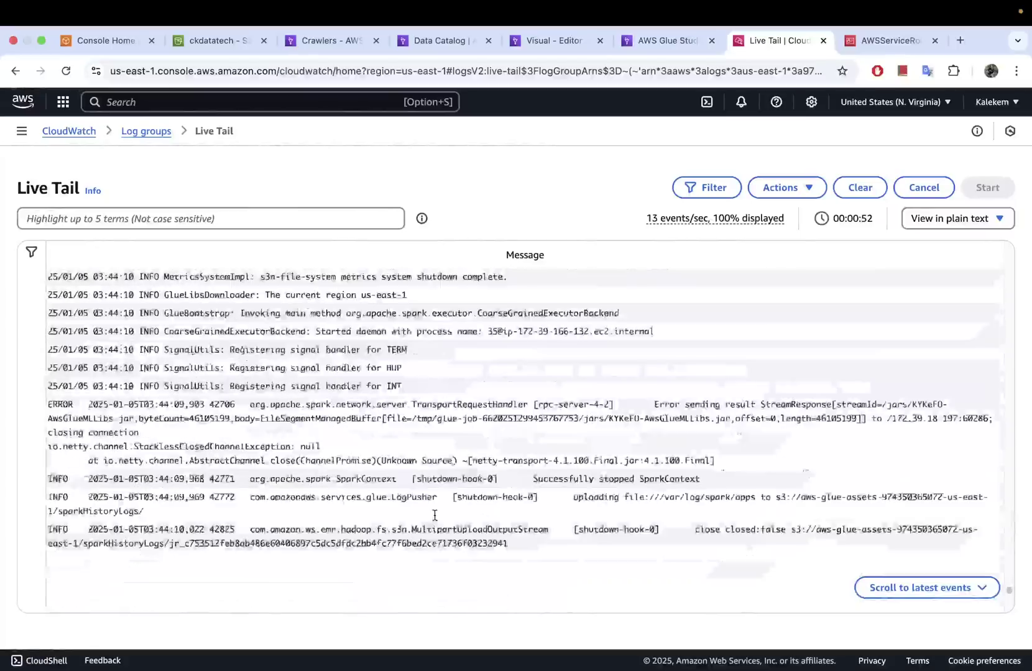
# - Return to the Glue job run page and examine its run status, execution details and logs
pyautogui.click(664, 41)
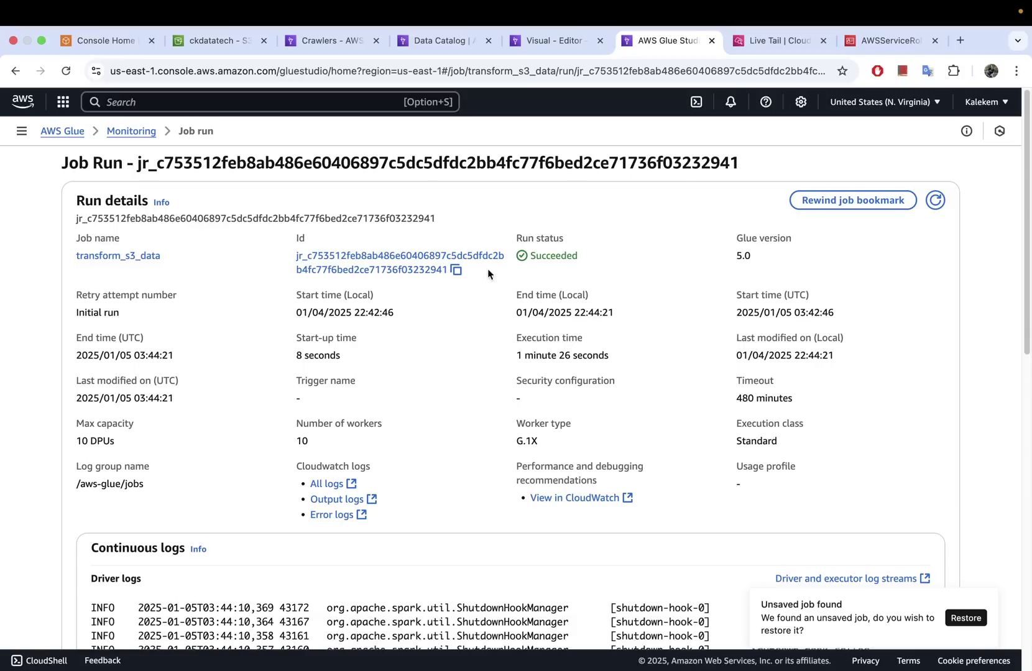
pyautogui.moveTo(587, 256); pyautogui.dragTo(515, 223)
pyautogui.click(561, 278)
pyautogui.scroll(-6, 452, 473)
pyautogui.scroll(6, 453, 473)
# - Switch to the S3 bucket and refresh the outgoing_data/students/ folder to check for the job's output file
pyautogui.click(204, 40)
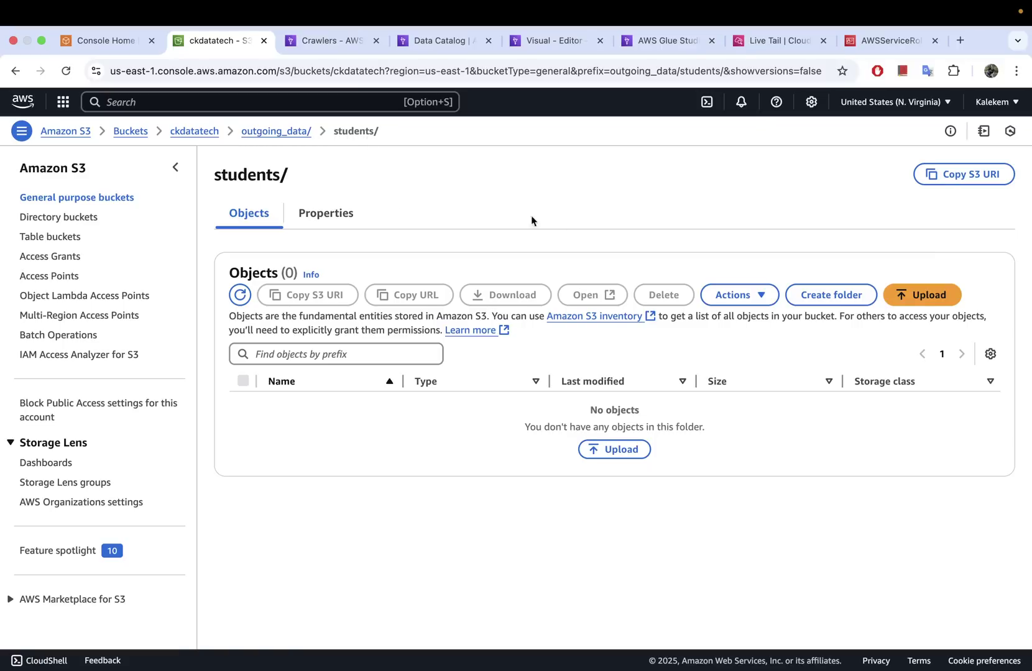
pyautogui.click(241, 302)
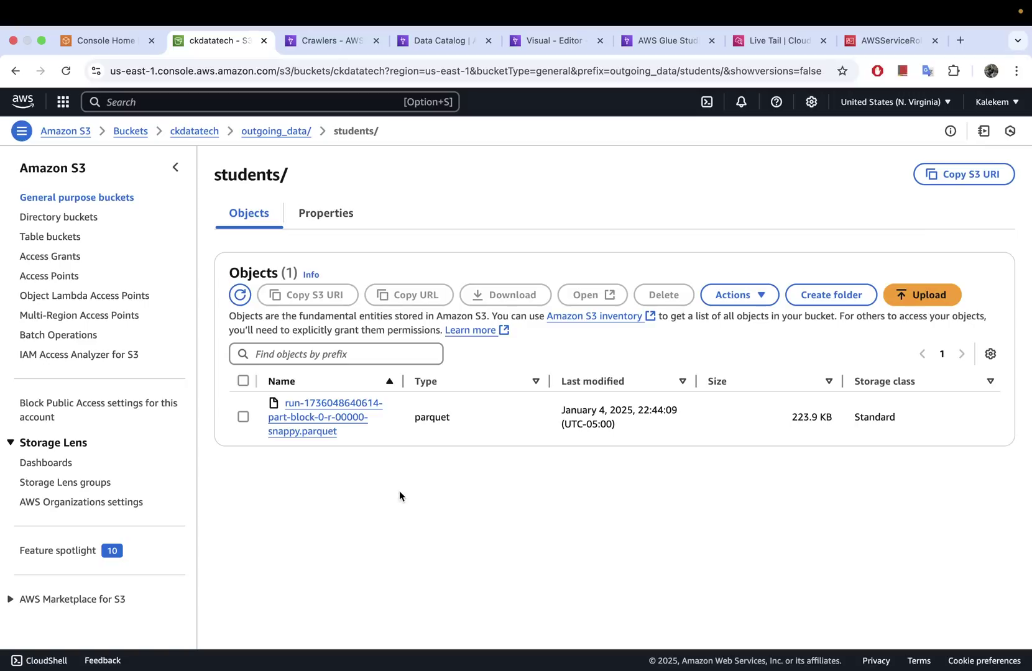
pyautogui.moveTo(403, 380); pyautogui.dragTo(589, 373)
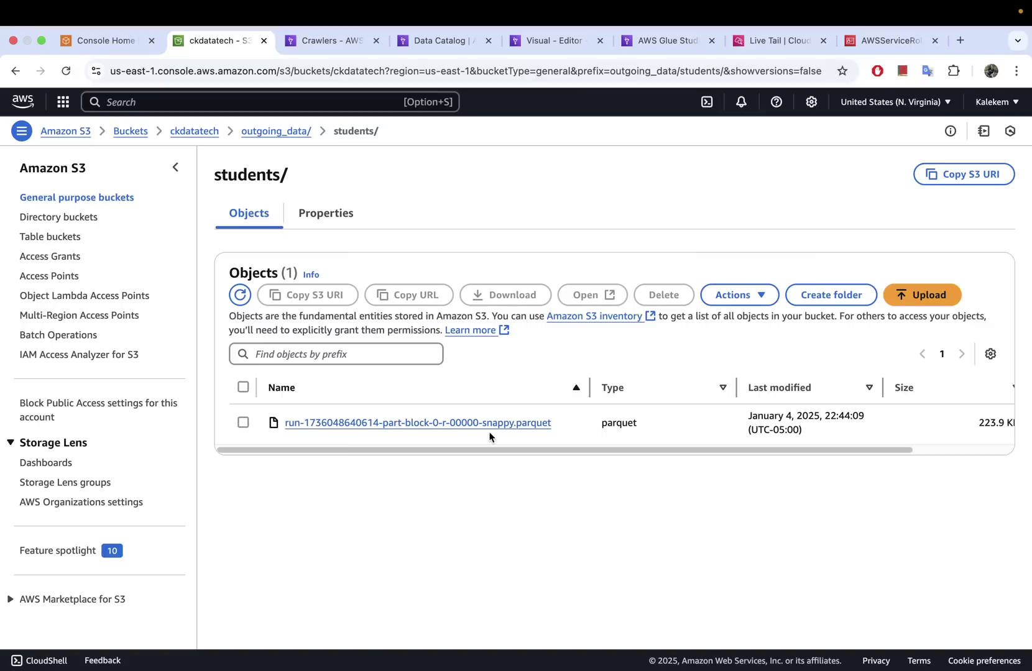
pyautogui.moveTo(593, 454); pyautogui.dragTo(498, 445)
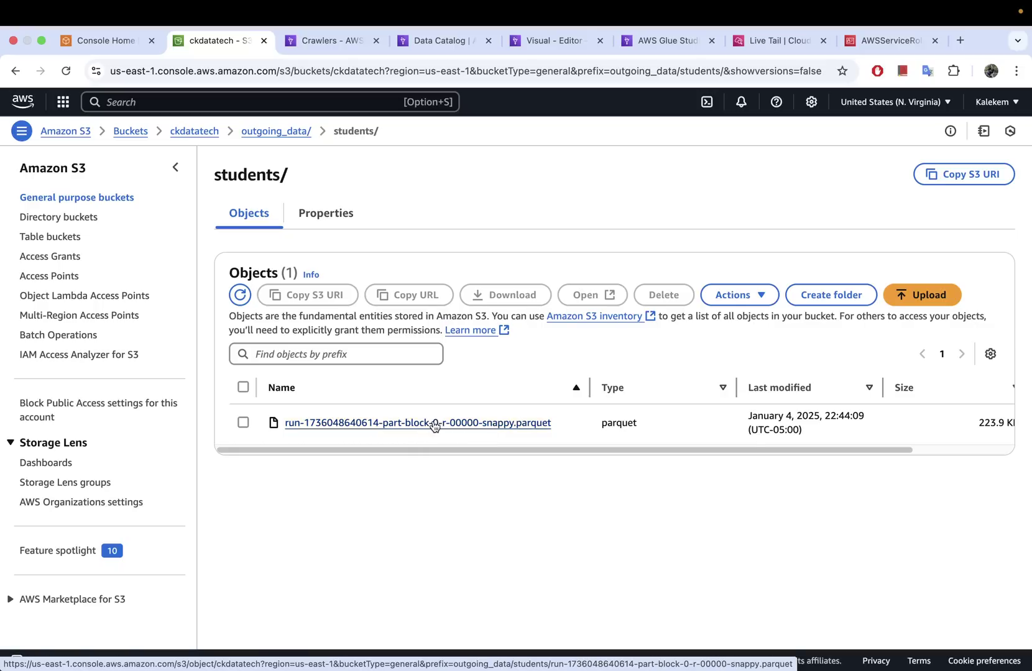
pyautogui.click(243, 423)
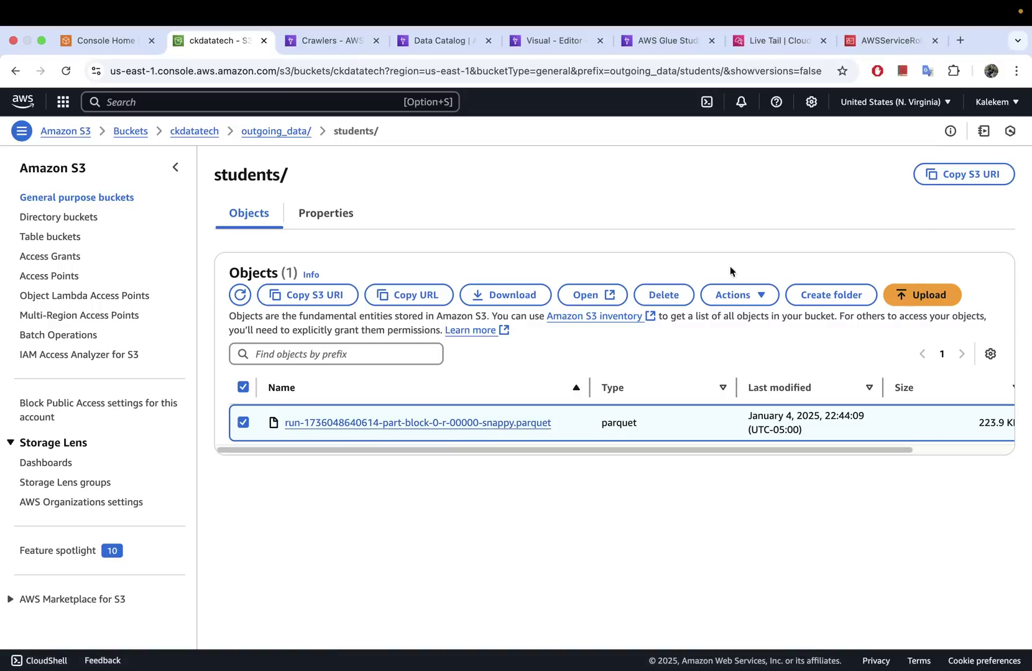
pyautogui.click(514, 298)
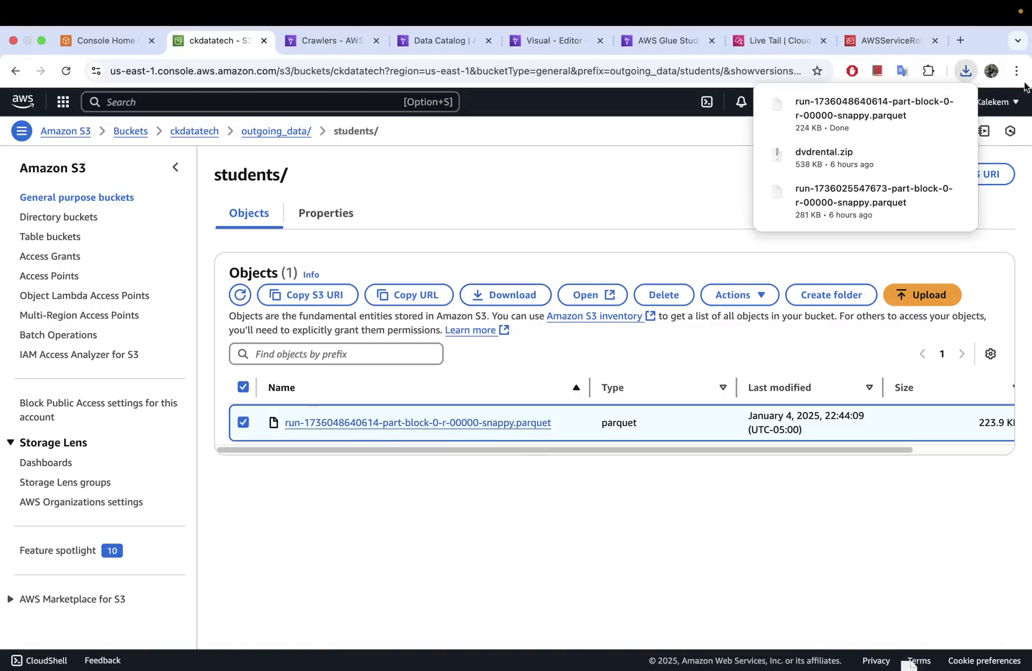
# - Try to open the downloaded Parquet file on the local computer
pyautogui.click(955, 105)
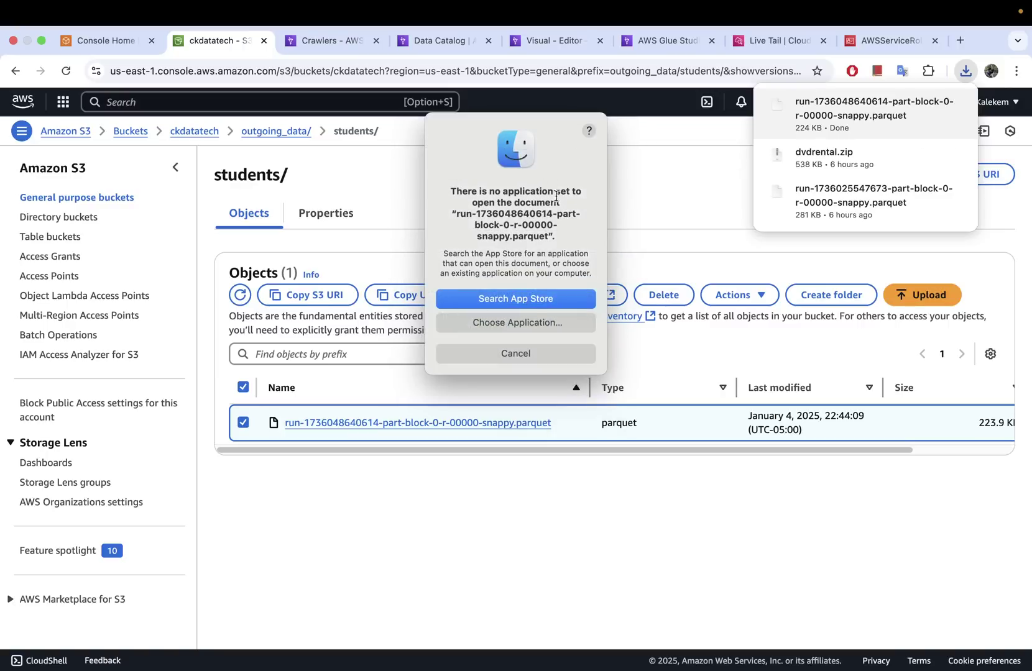
pyautogui.click(516, 357)
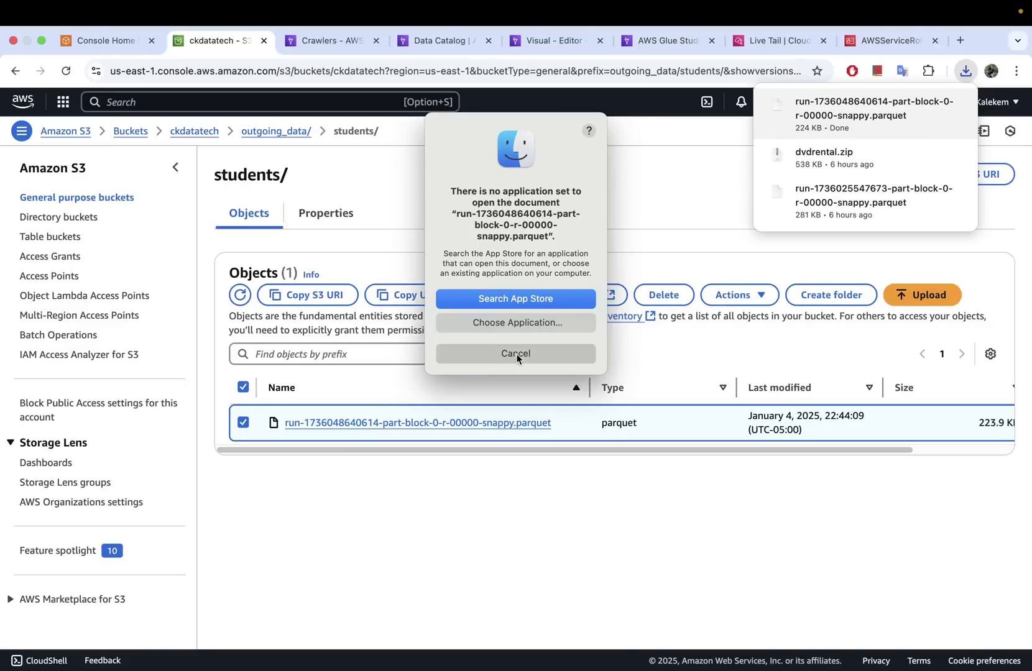
pyautogui.click(712, 199)
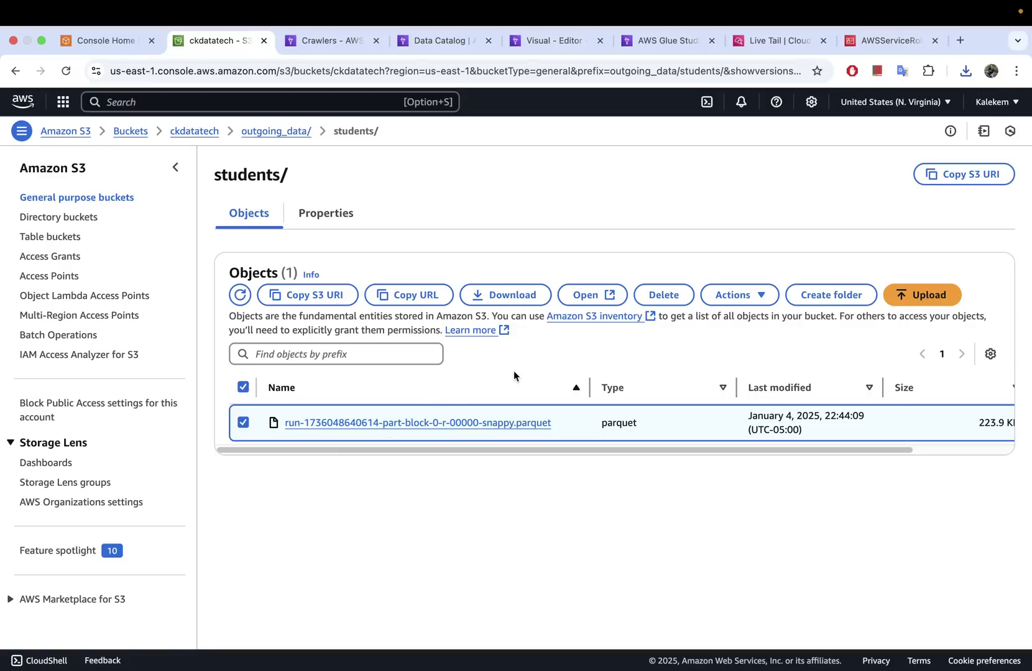
# - Open Query with S3 Select for the selected Parquet object and review its input settings, including path and format
pyautogui.click(739, 295)
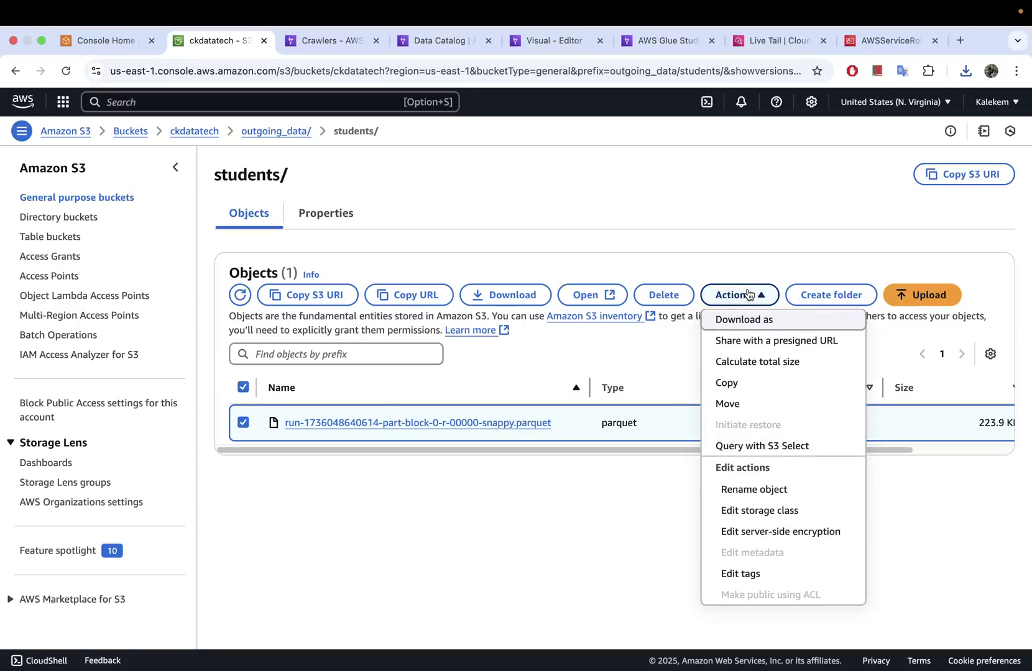
pyautogui.click(767, 448)
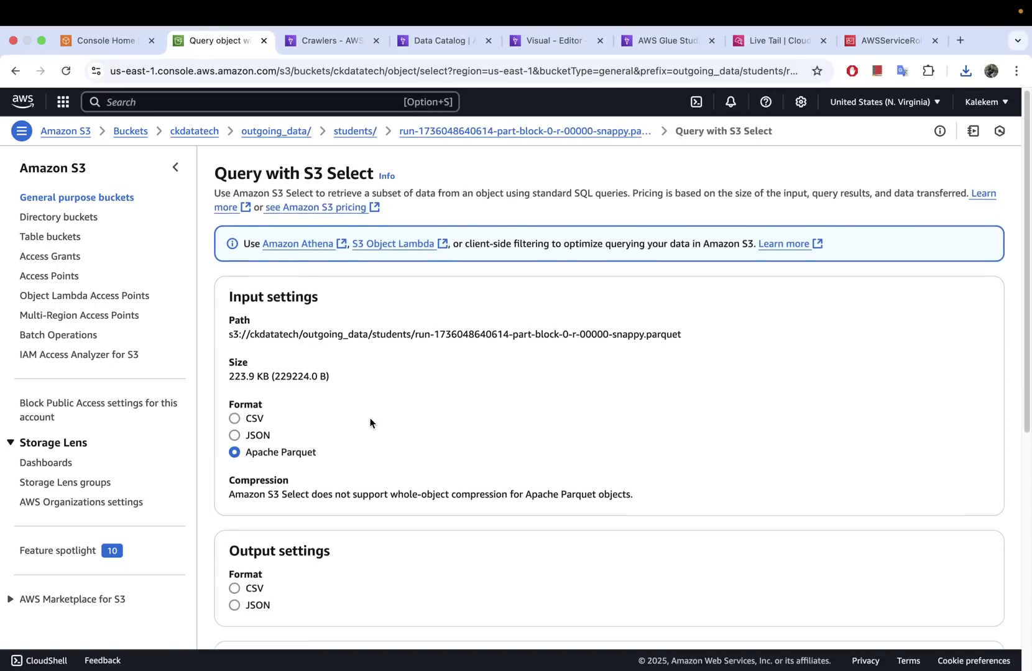
pyautogui.scroll(-2, 371, 419)
pyautogui.scroll(1, 370, 423)
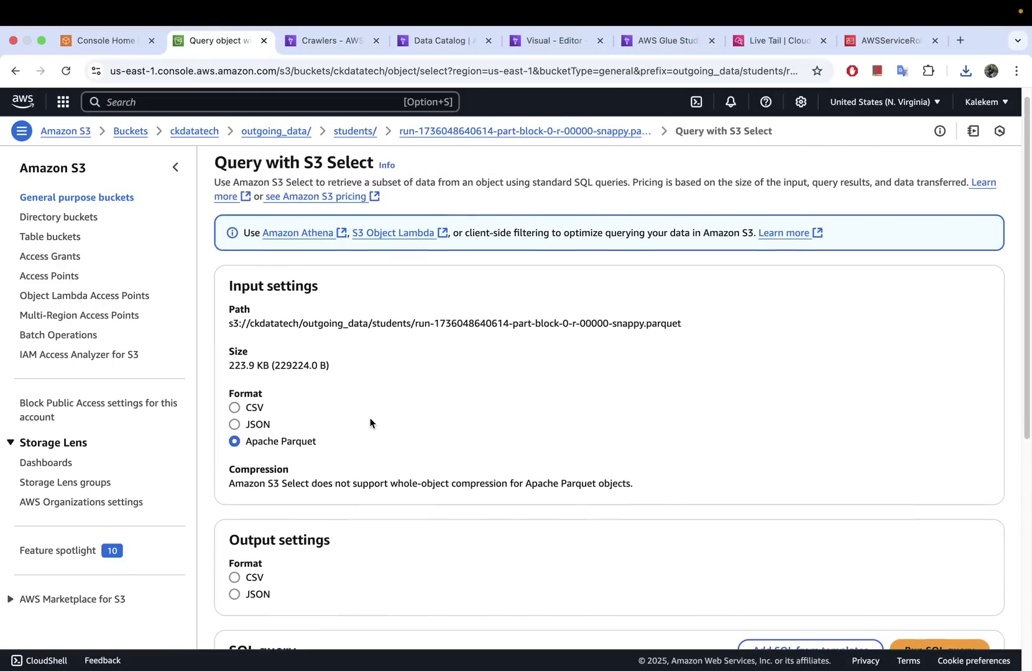
pyautogui.scroll(-4, 372, 424)
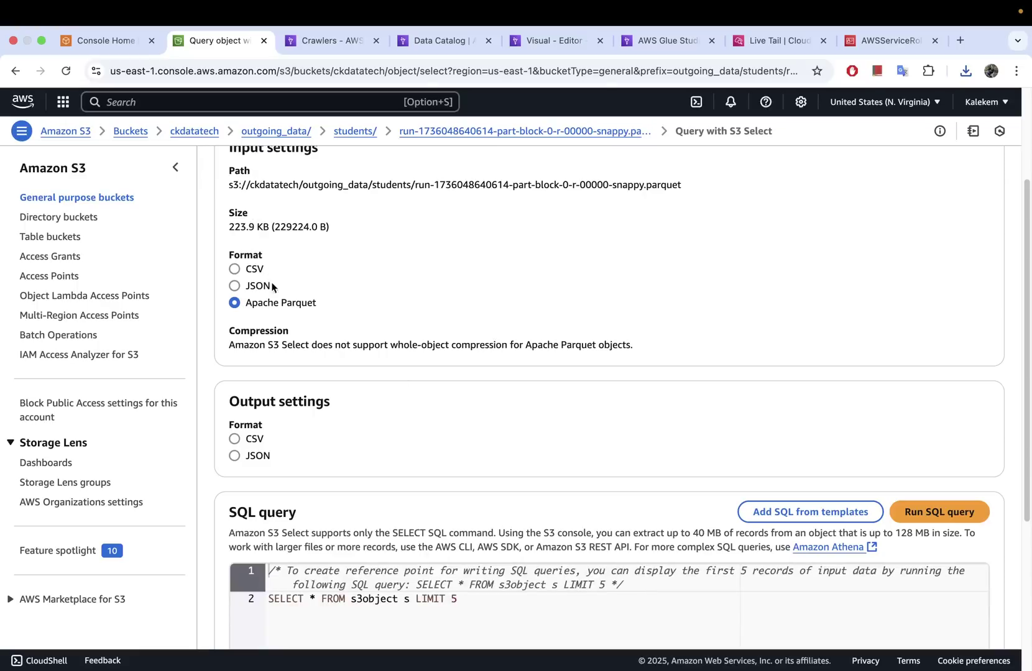
pyautogui.scroll(1, 304, 288)
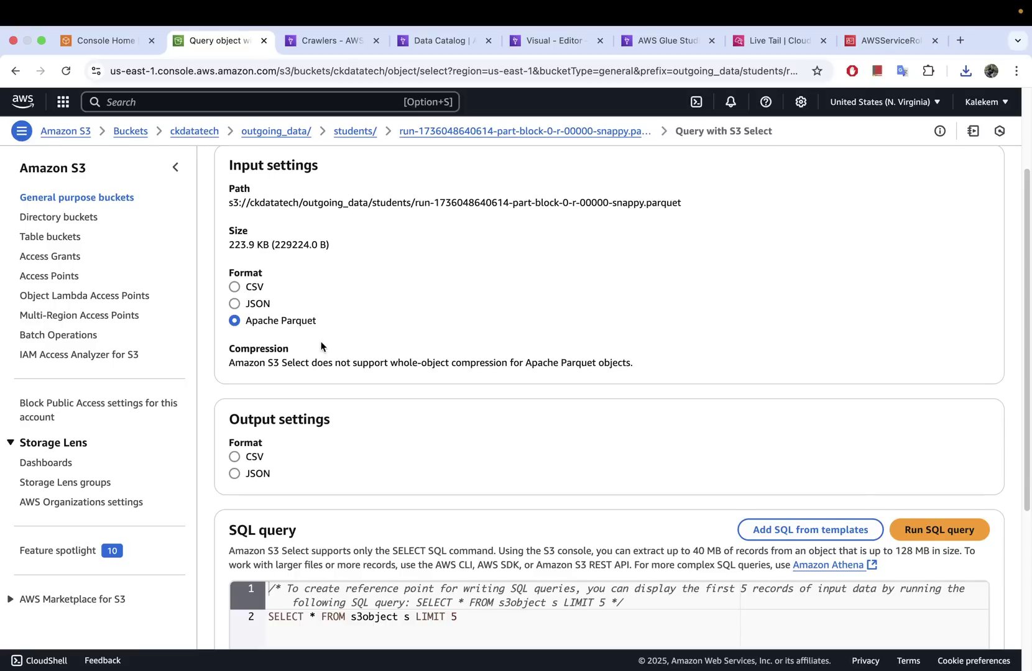
pyautogui.scroll(-1, 321, 346)
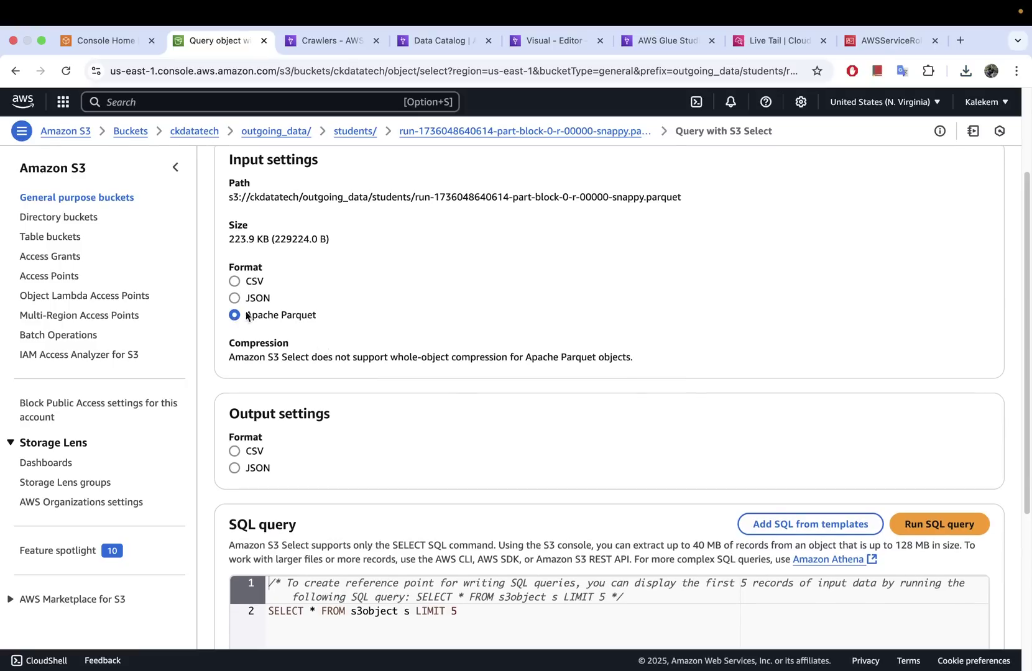
pyautogui.scroll(-3, 244, 324)
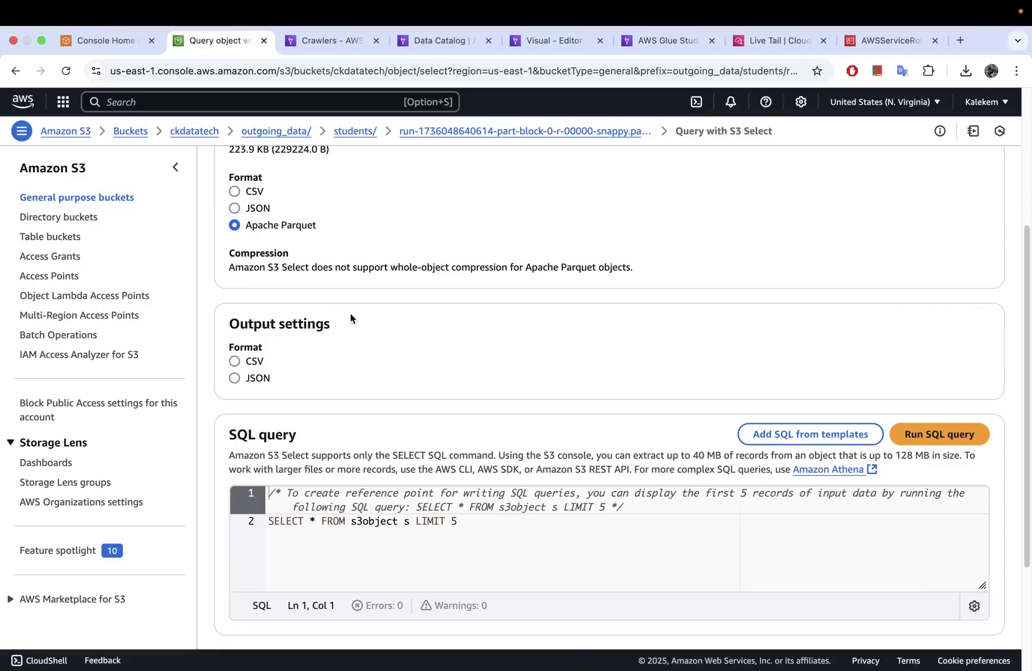
# - Set the query output format to CSV with a Comma delimiter
pyautogui.click(235, 362)
pyautogui.scroll(-5, 385, 440)
pyautogui.scroll(-1, 386, 441)
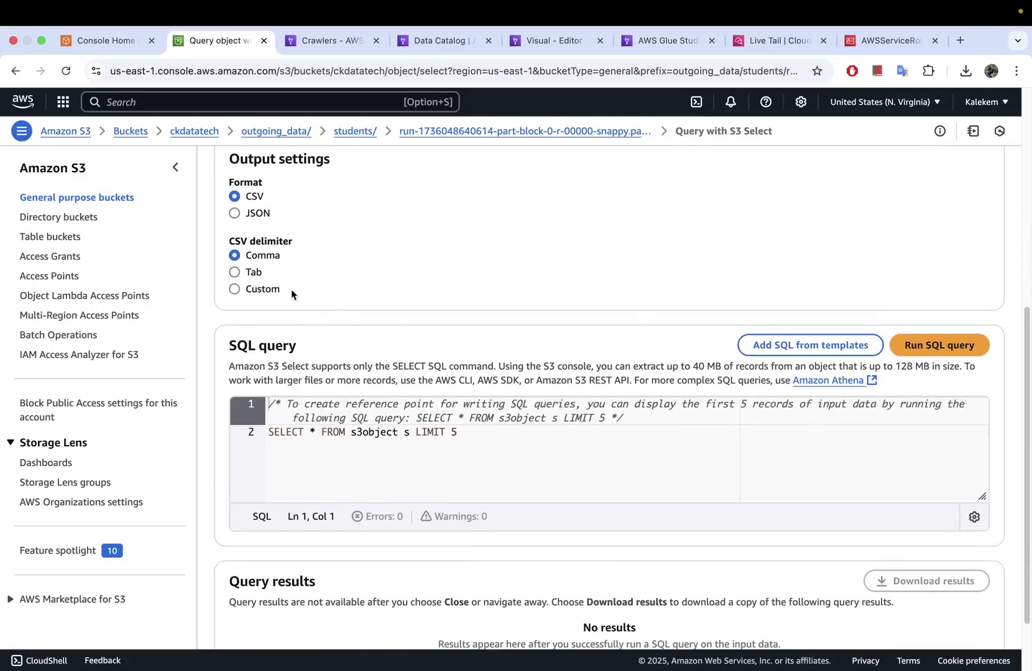
pyautogui.click(237, 289)
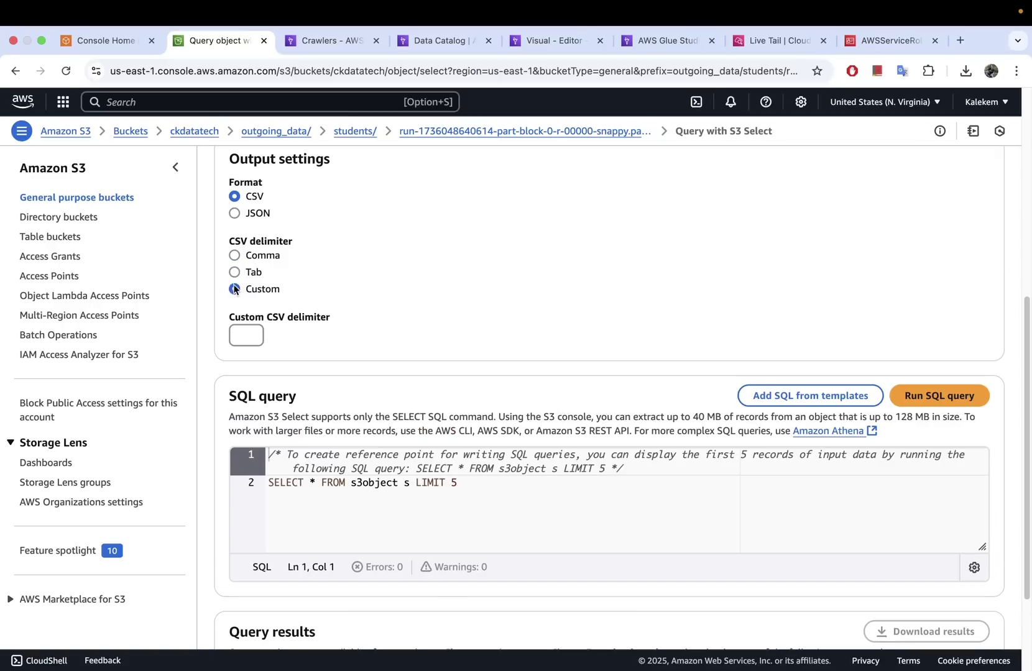
pyautogui.click(248, 273)
pyautogui.click(236, 255)
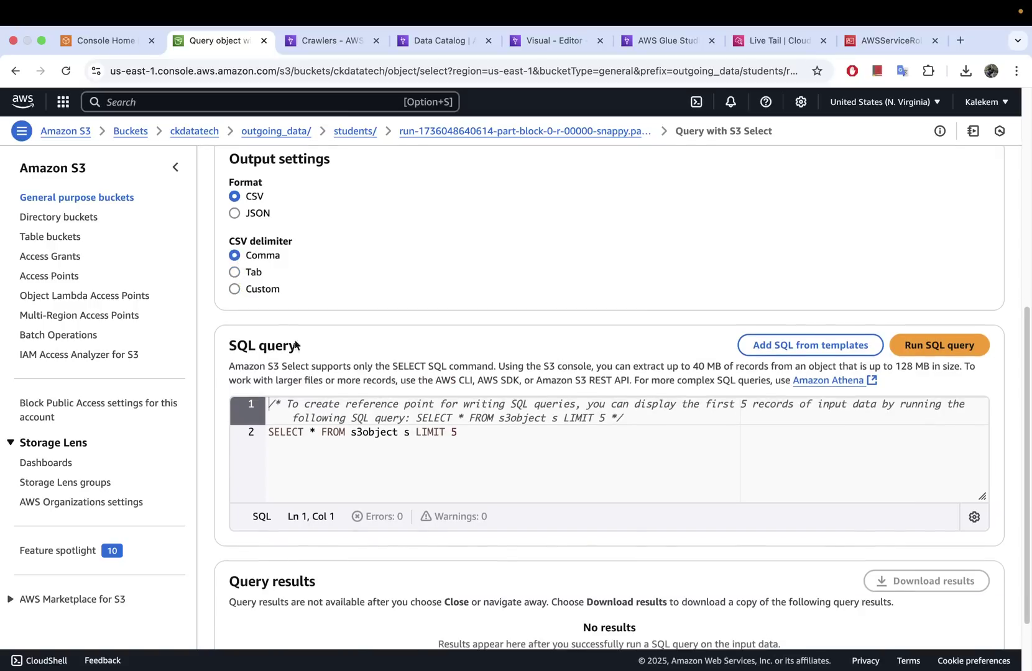
# - Run the default query SELECT * FROM s3object s LIMIT 5 and examine the raw records it returns
pyautogui.scroll(-3, 533, 460)
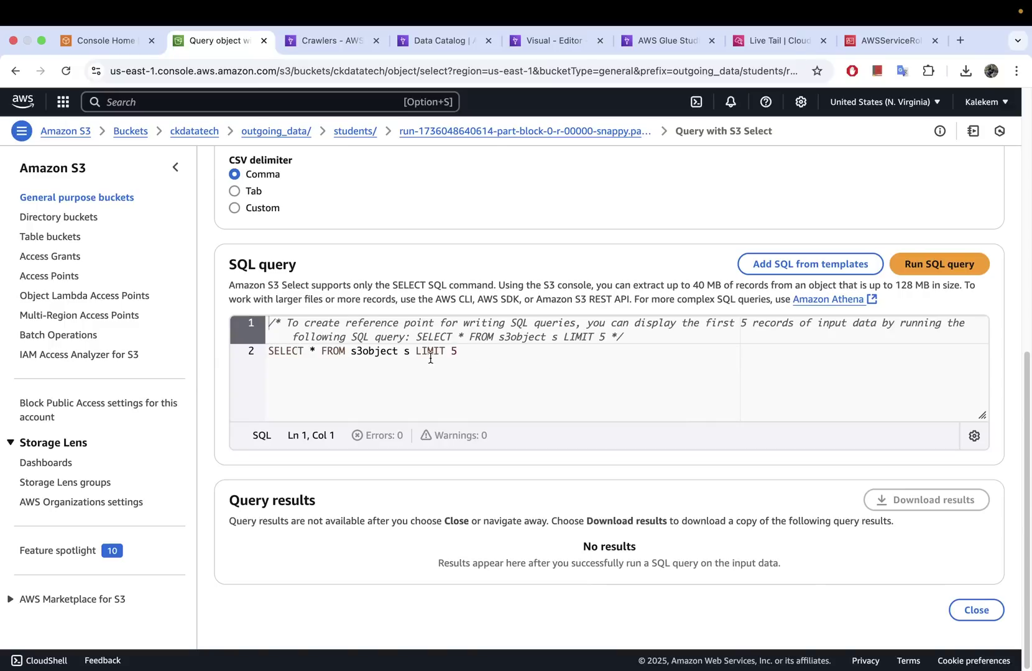
pyautogui.click(456, 353)
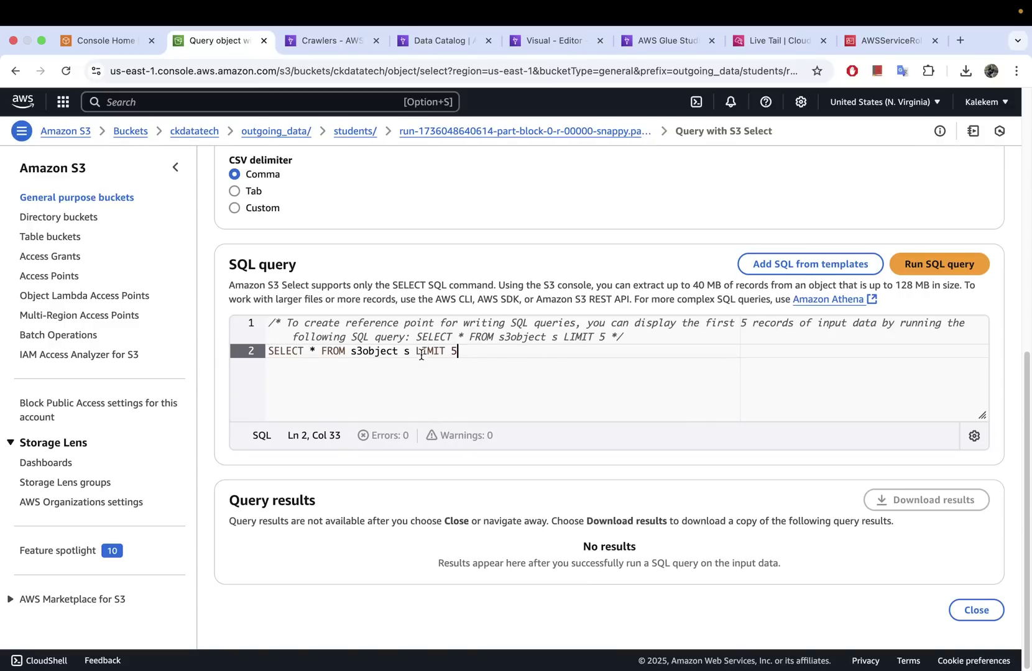
pyautogui.moveTo(417, 352); pyautogui.dragTo(735, 363)
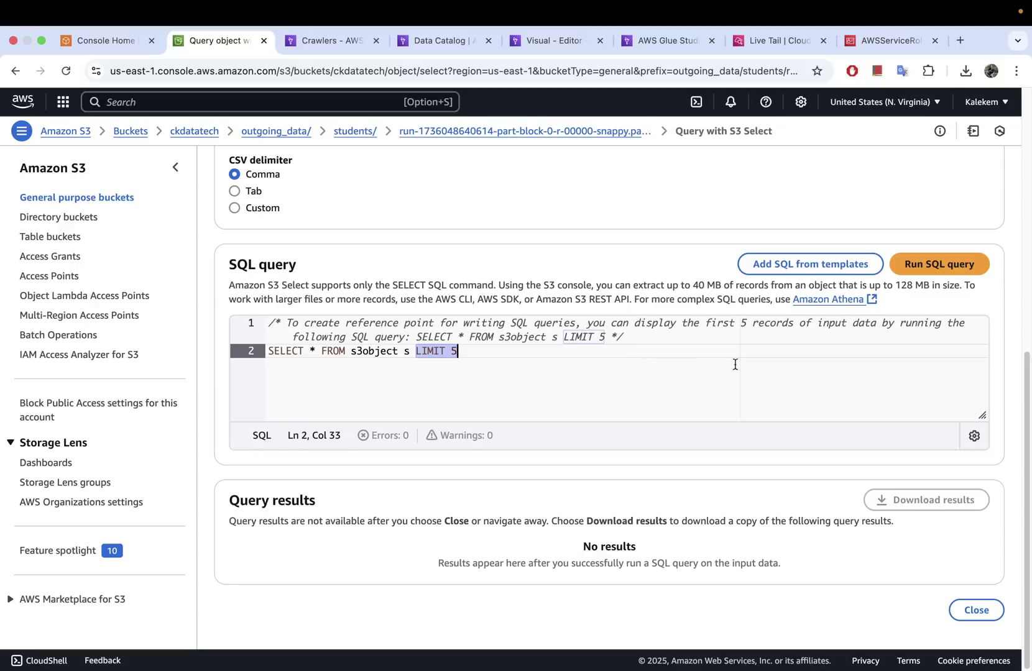
pyautogui.click(923, 264)
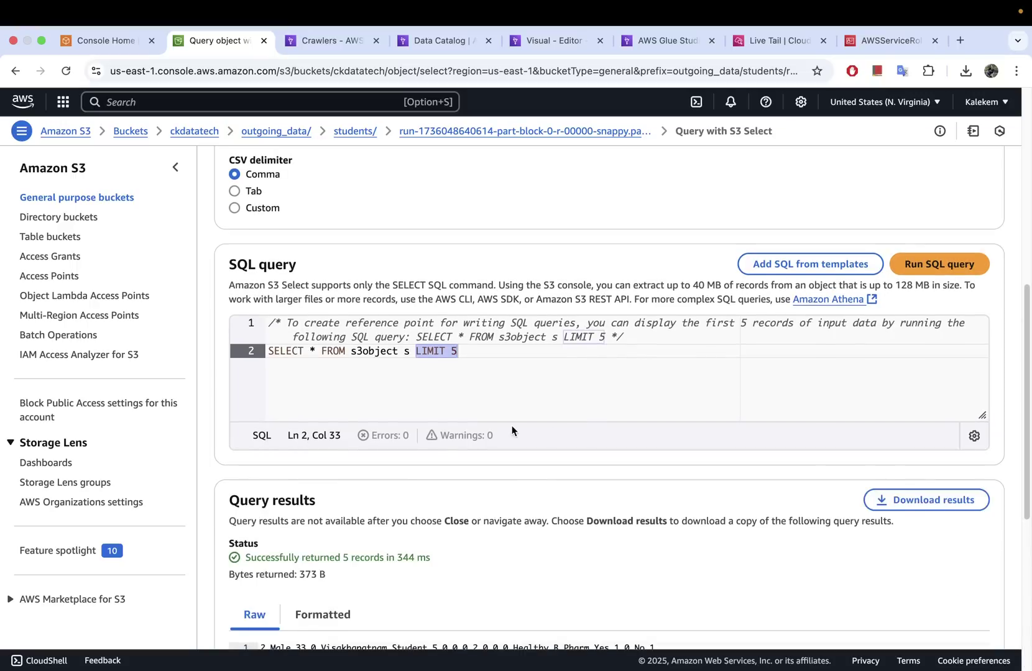
pyautogui.scroll(-5, 511, 427)
pyautogui.scroll(1, 511, 424)
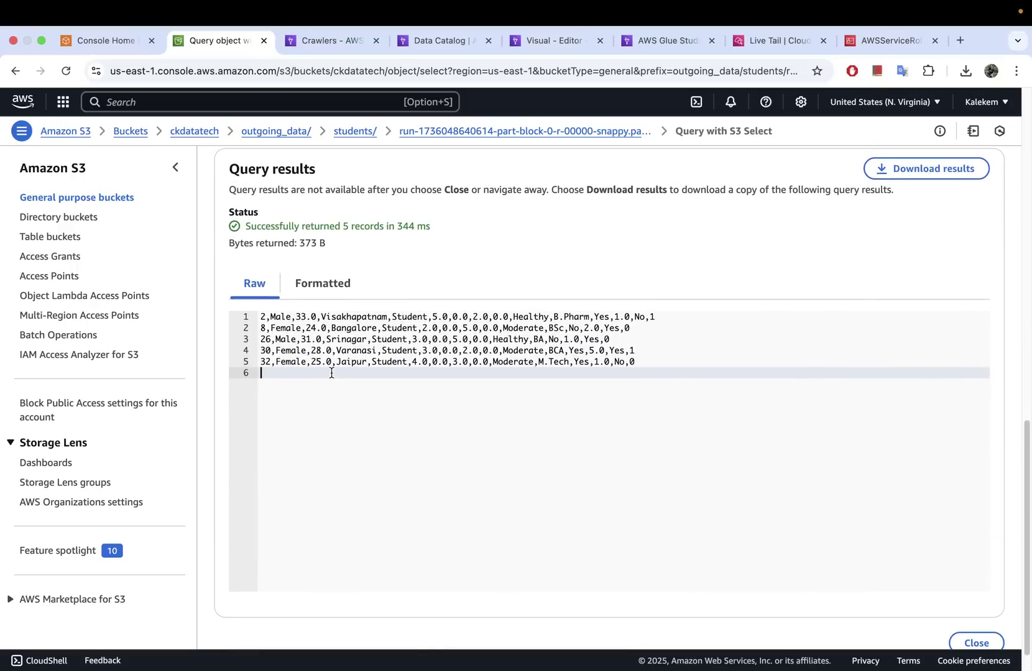
pyautogui.scroll(1, 332, 373)
pyautogui.moveTo(639, 379); pyautogui.dragTo(254, 336)
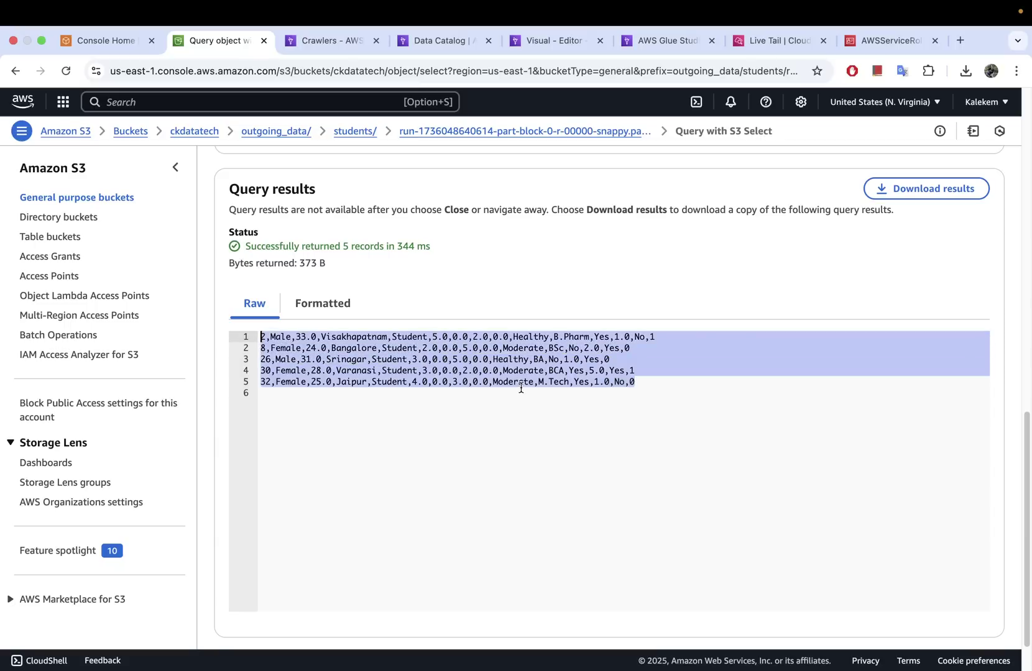
pyautogui.click(643, 381)
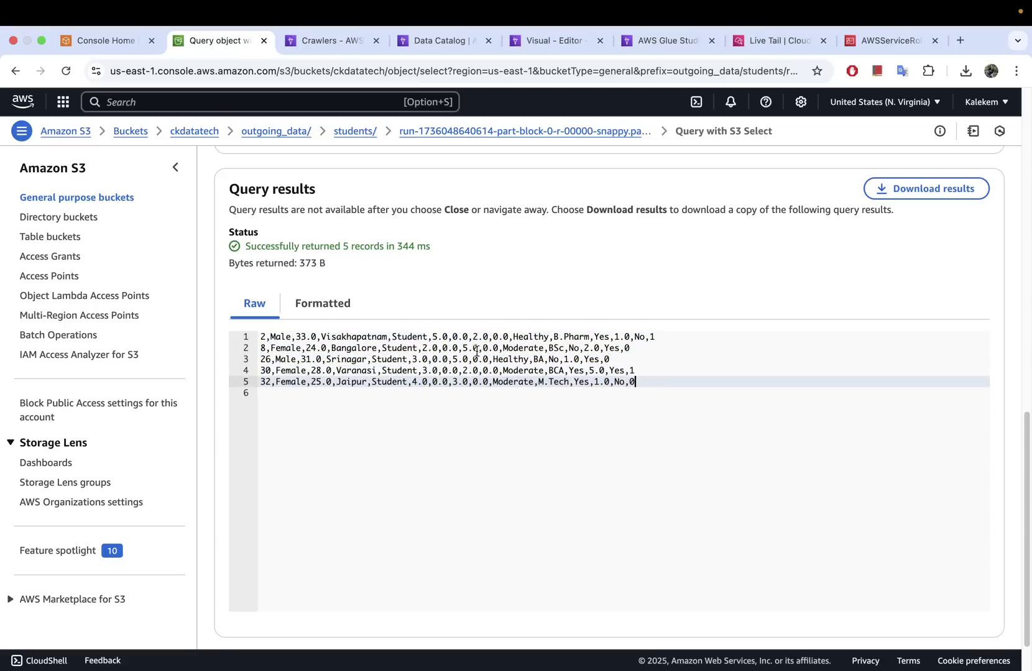
# - Rewrite the SQL statement as SELECT COUNT(*) FROM s3object s, removing the LIMIT 5 clause
pyautogui.scroll(5, 400, 346)
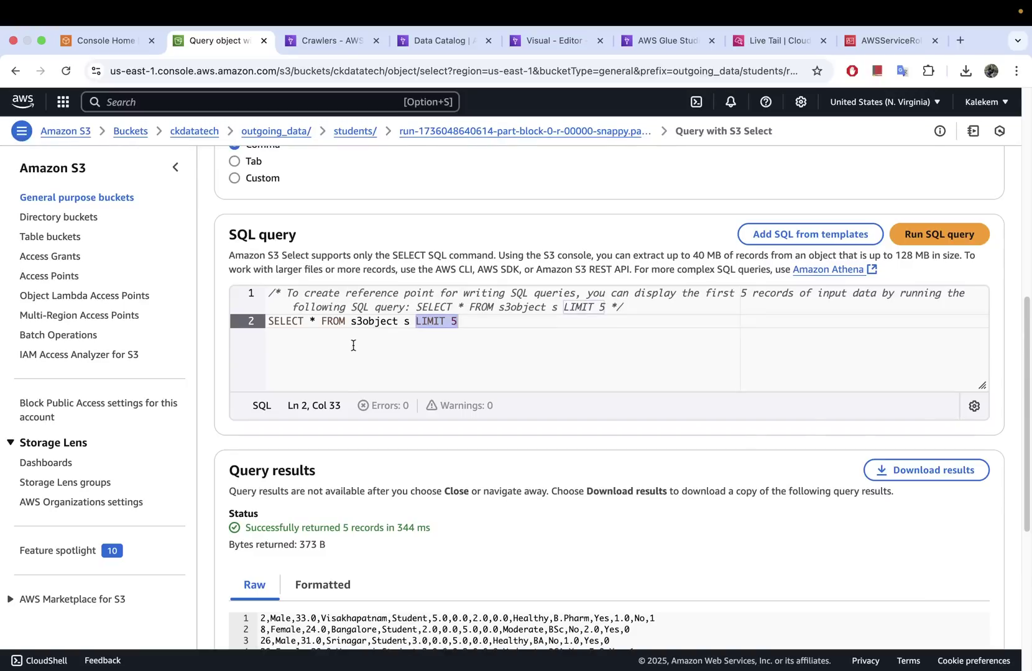
pyautogui.click(311, 322)
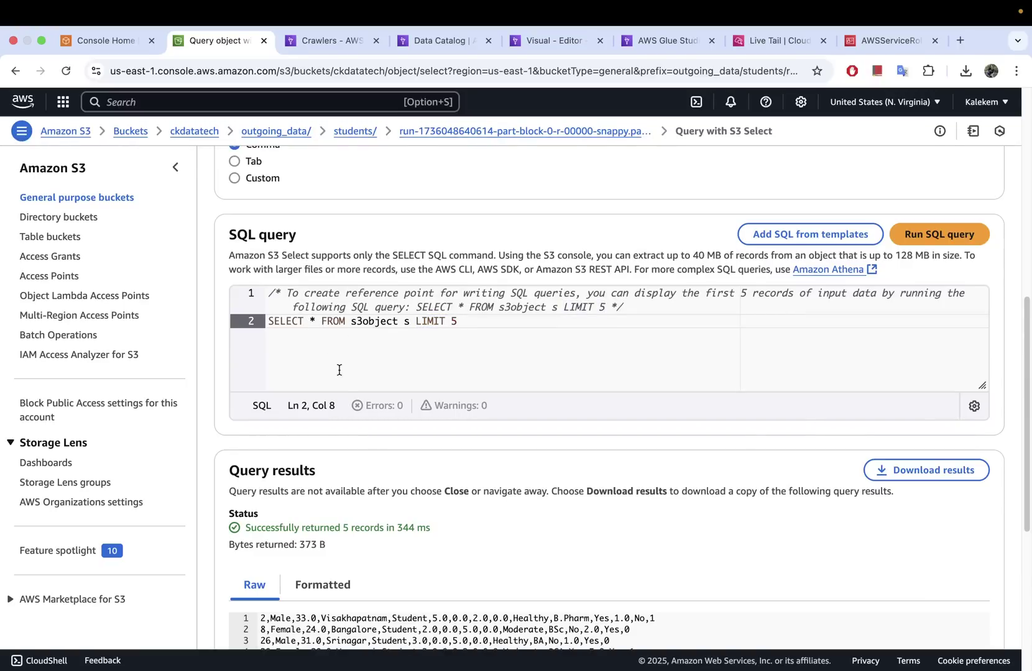
pyautogui.click(416, 321)
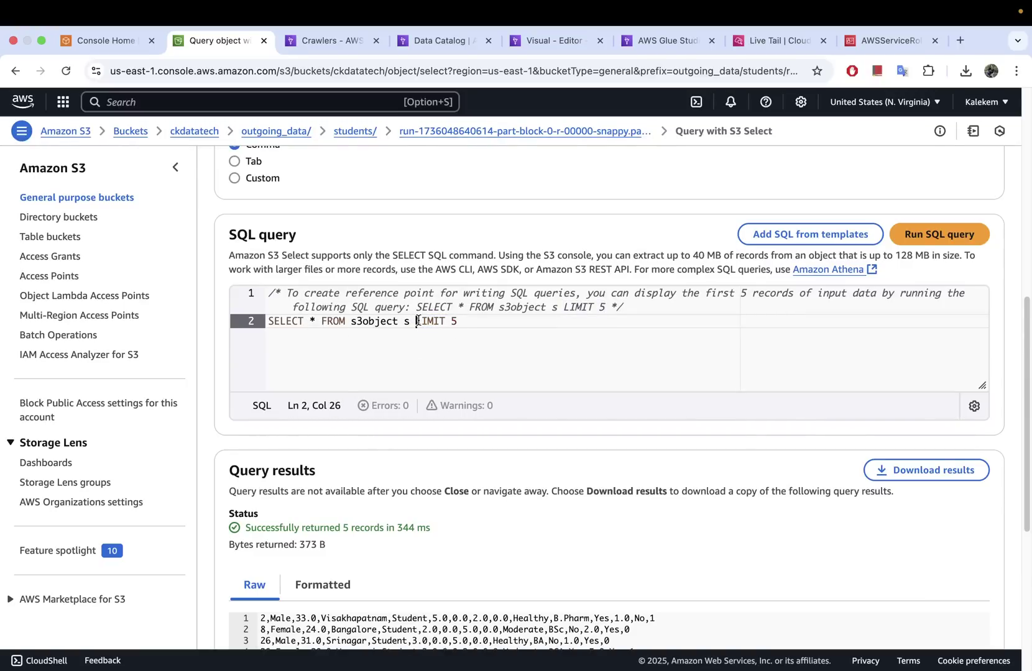
pyautogui.moveTo(415, 321); pyautogui.dragTo(543, 324)
pyautogui.press('BackSpace')
pyautogui.click(312, 322)
pyautogui.click(312, 346)
pyautogui.write('COUNT')
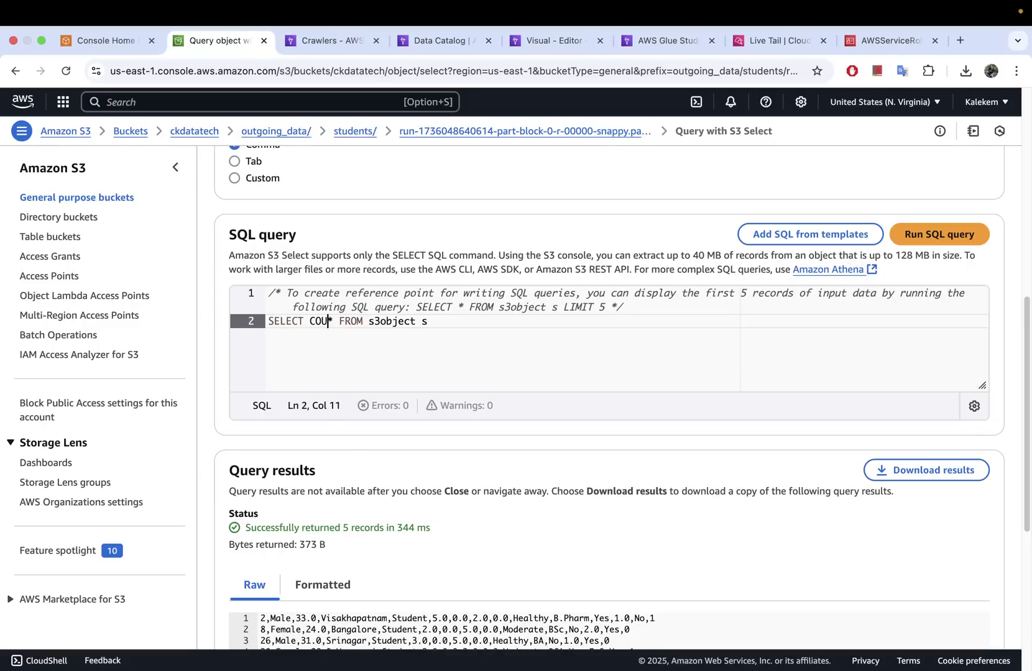
pyautogui.click(339, 338)
pyautogui.write('(')
pyautogui.press('shift')
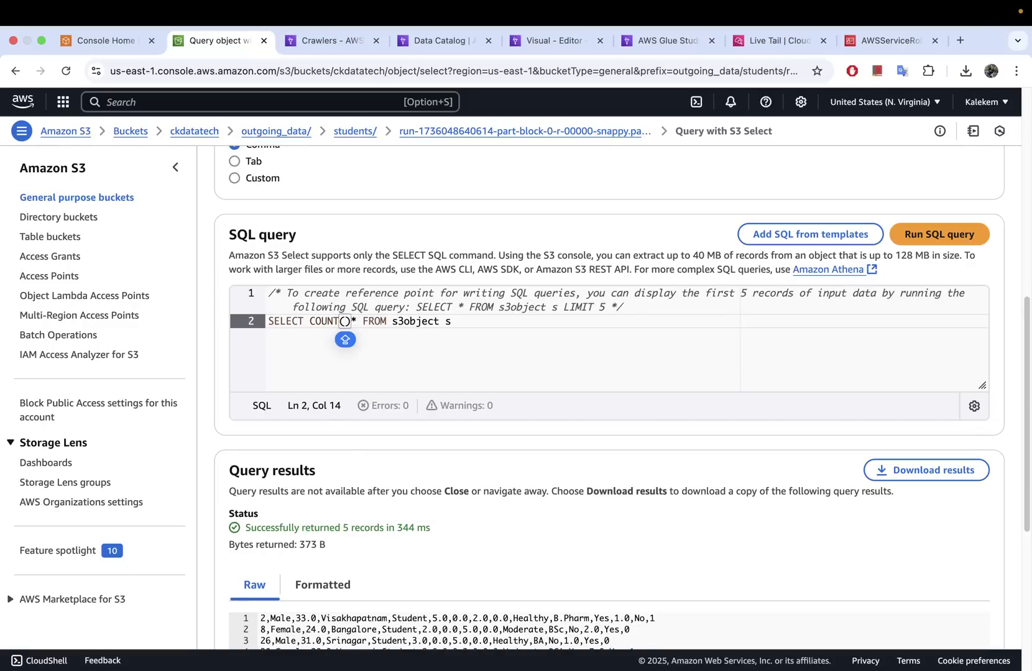
pyautogui.write('*)')
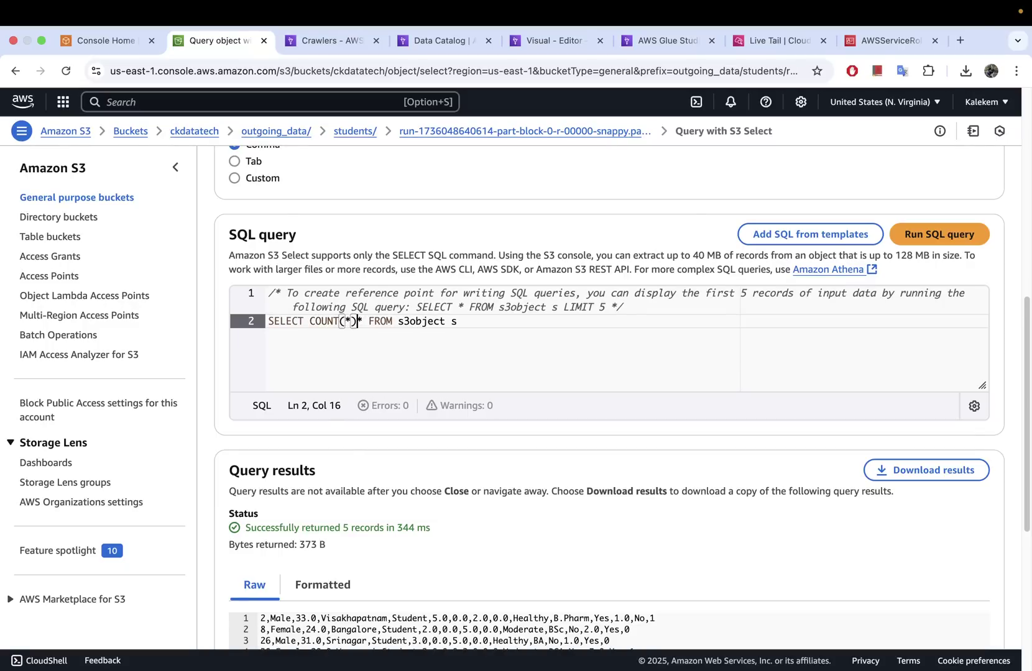
pyautogui.press('Right')
pyautogui.press('BackSpace')
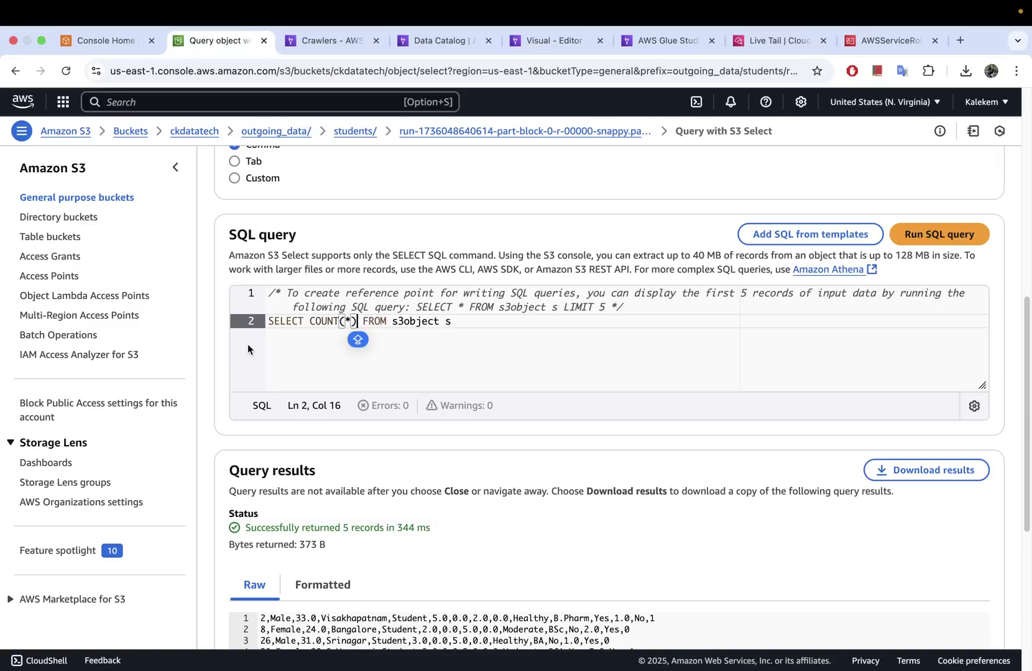
pyautogui.press('End')
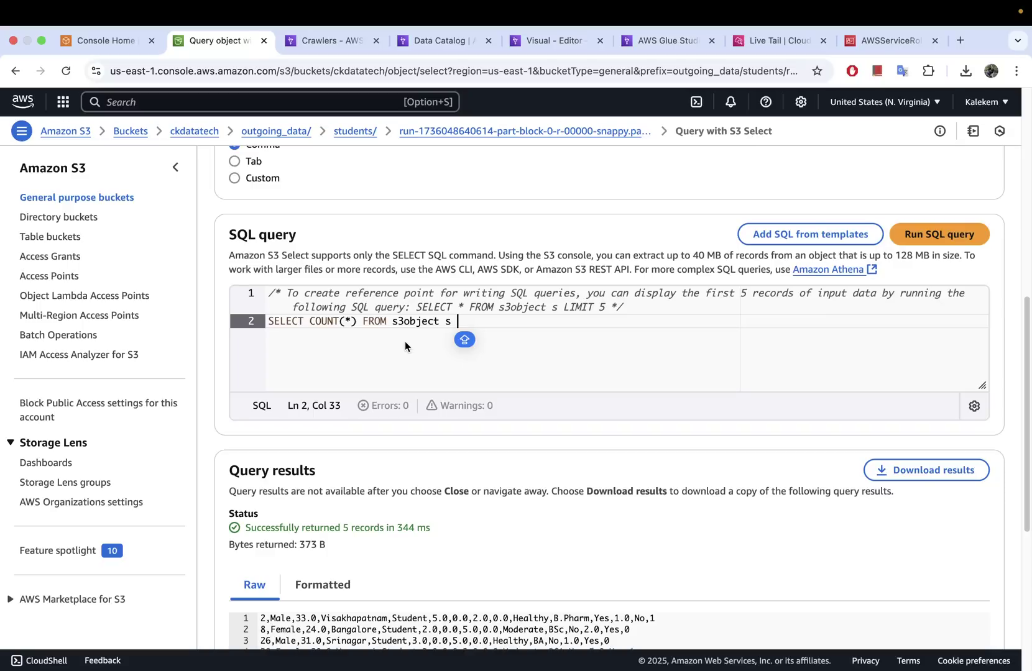
pyautogui.write('LIMIT')
pyautogui.click(491, 339)
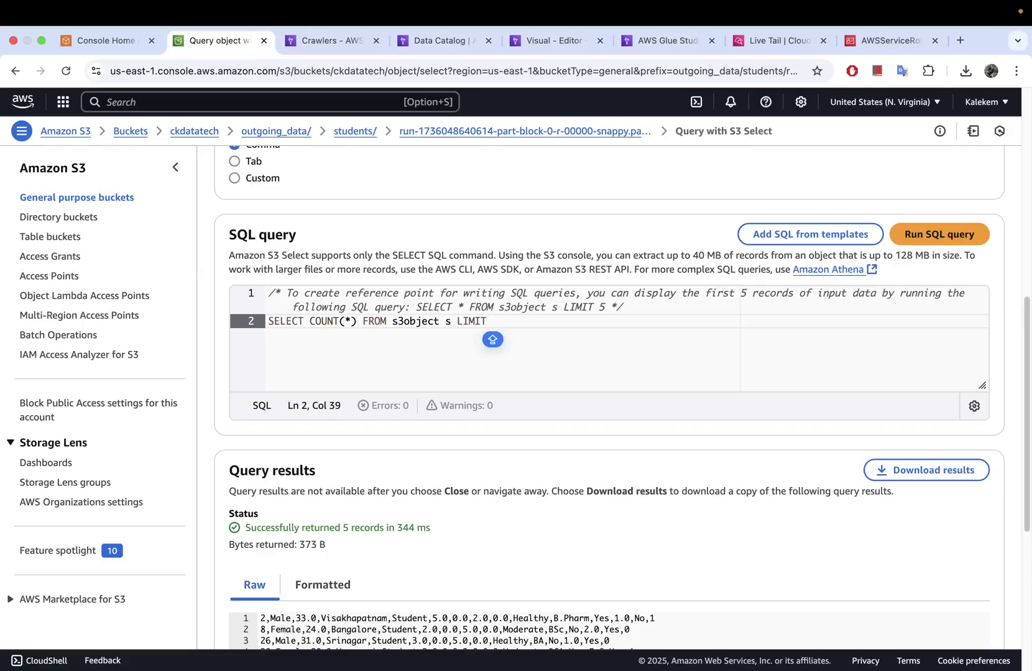
pyautogui.write('5')
pyautogui.press('BackSpace')
pyautogui.press('BackSpace')
pyautogui.press('BackSpace')
pyautogui.press('BackSpace')
pyautogui.press('BackSpace')
pyautogui.press('BackSpace')
pyautogui.press('BackSpace')
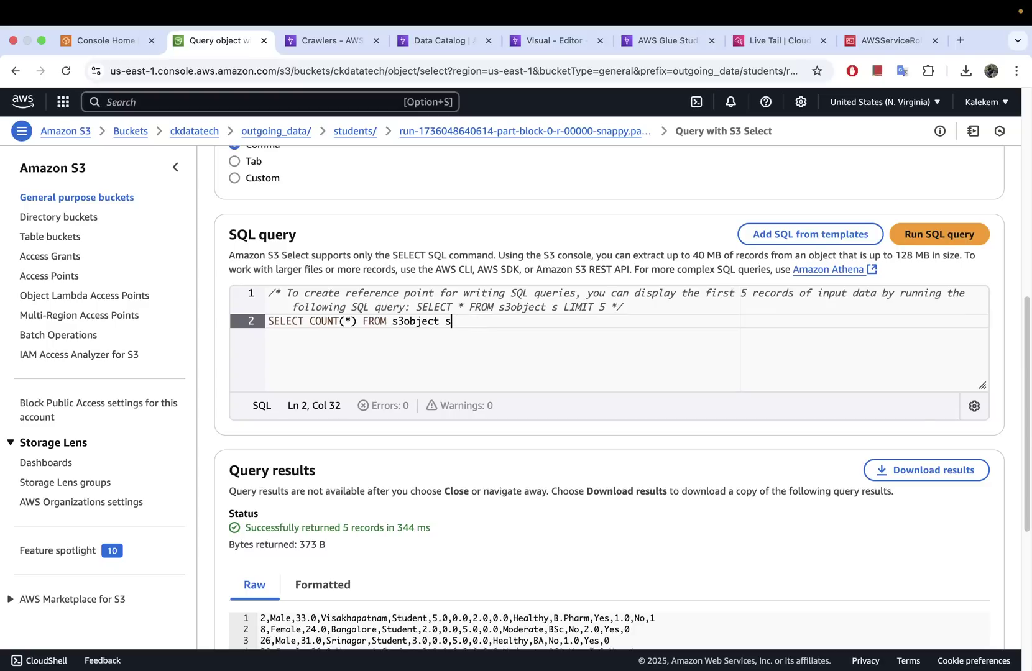
# - Run the SELECT COUNT(*) FROM s3object s query on the Parquet object
pyautogui.click(941, 236)
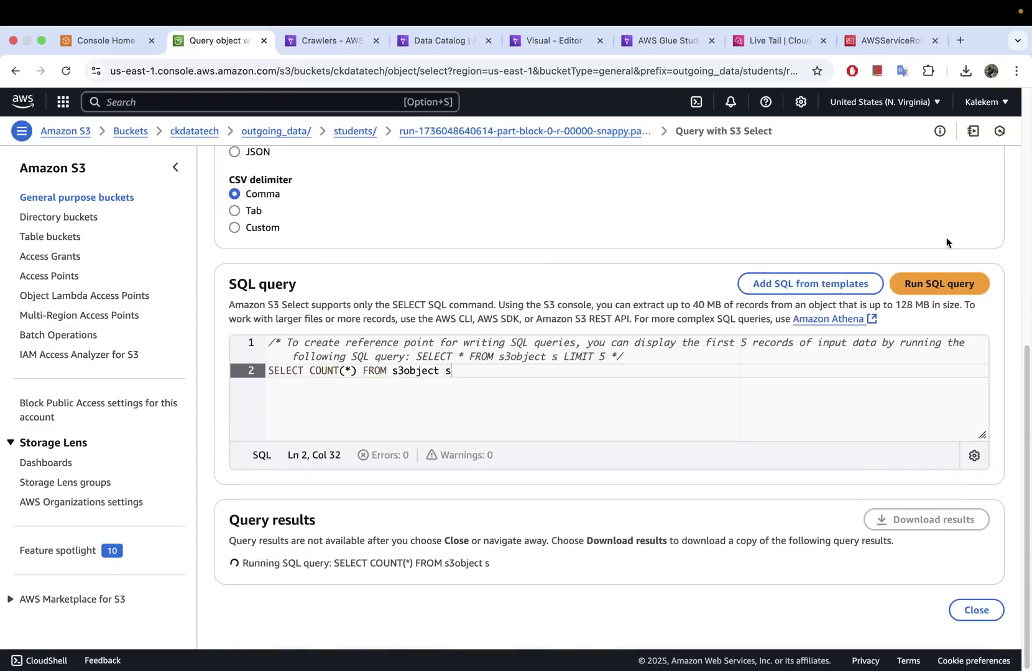
# - Examine the record count returned by the COUNT(*) query in the query results
pyautogui.scroll(-2, 416, 433)
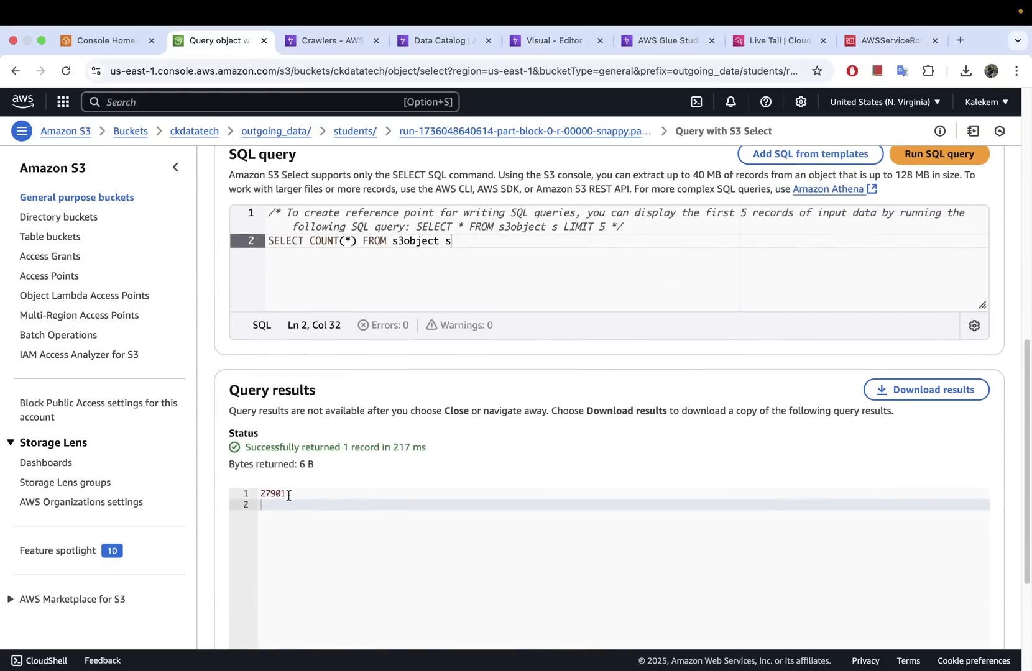
pyautogui.moveTo(287, 494); pyautogui.dragTo(261, 494)
pyautogui.click(289, 503)
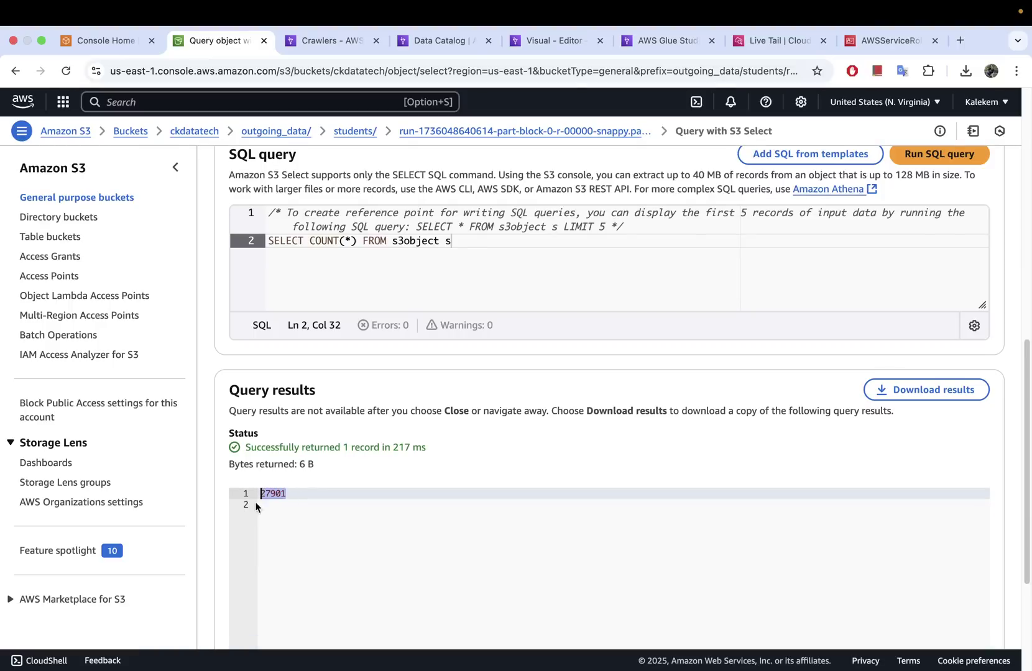
pyautogui.click(287, 496)
# - Switch to the Student_Depression_Dataset workbook in Excel and check how many cells the City column contains
pyautogui.hotkey('ctrl', 'Left')
pyautogui.click(828, 663)
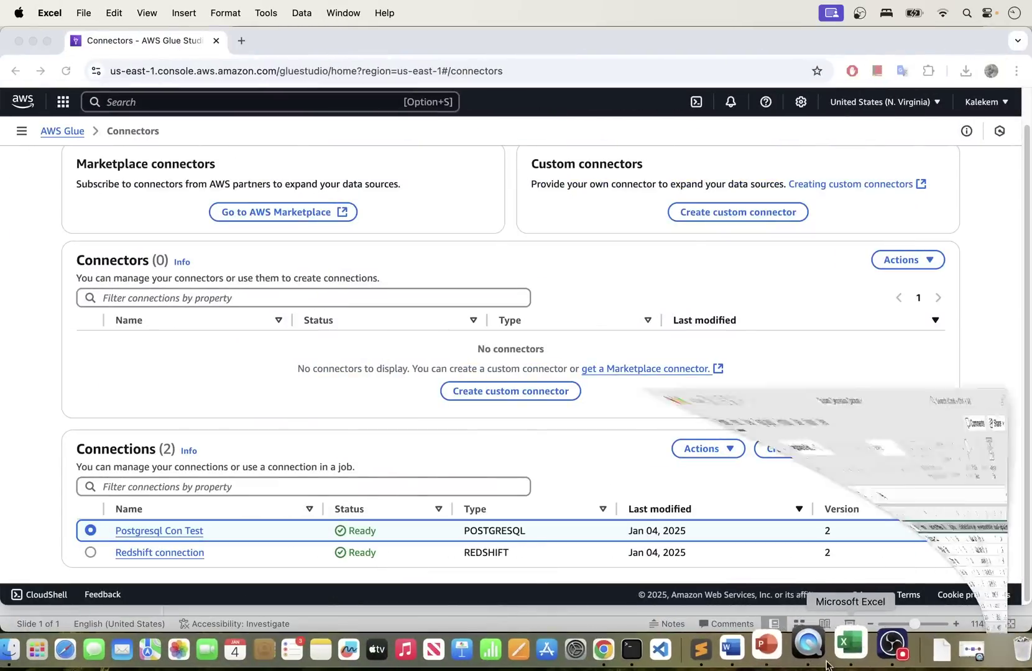
pyautogui.scroll(-5, 309, 318)
pyautogui.hscroll(2, 309, 319)
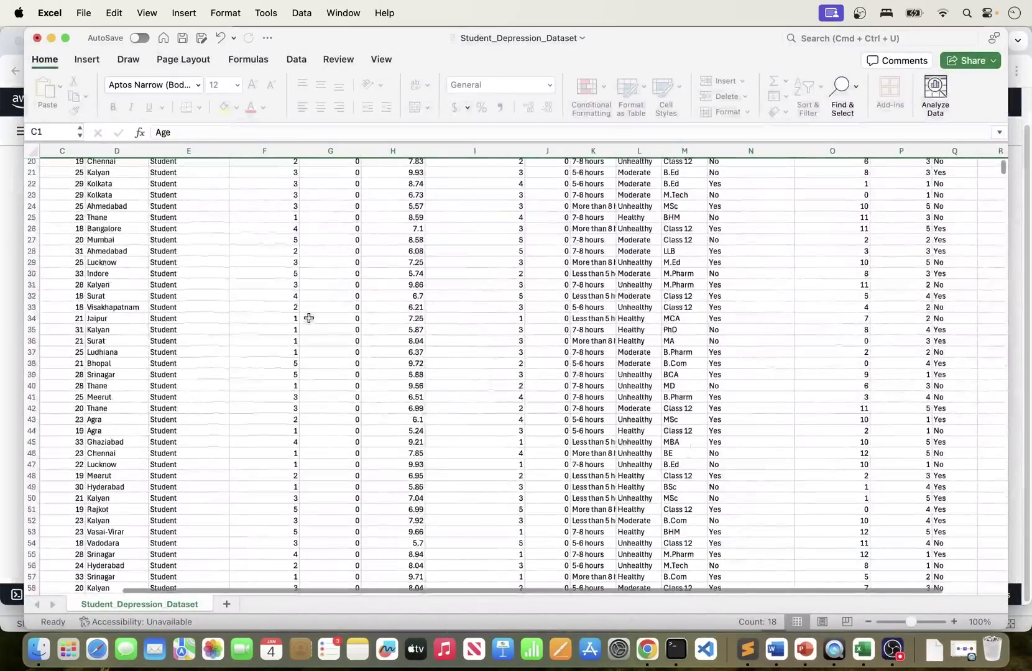
pyautogui.scroll(5, 309, 318)
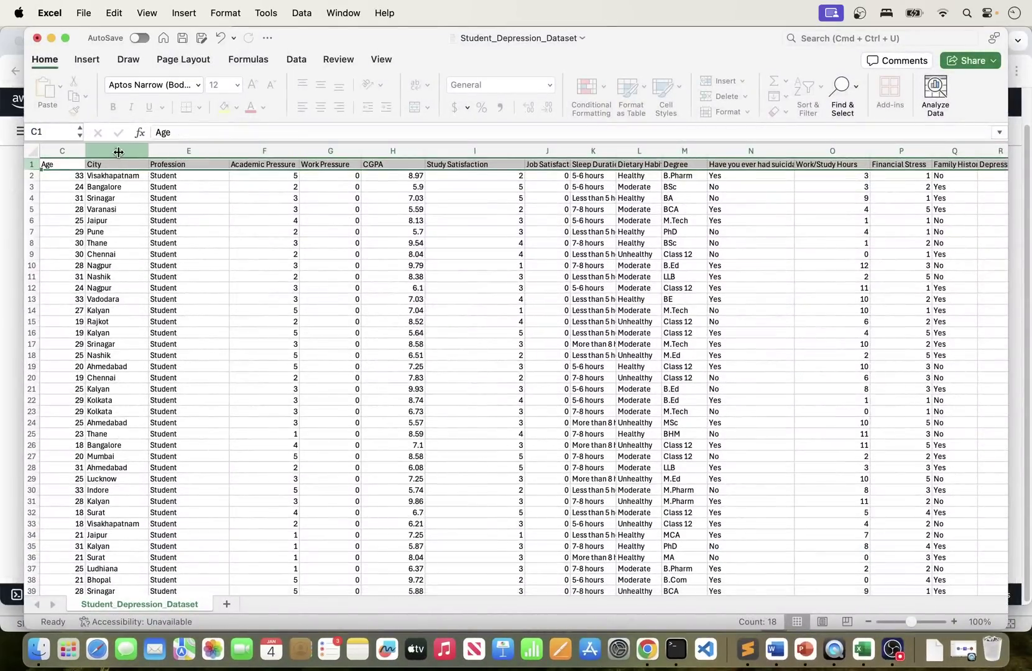
pyautogui.click(118, 149)
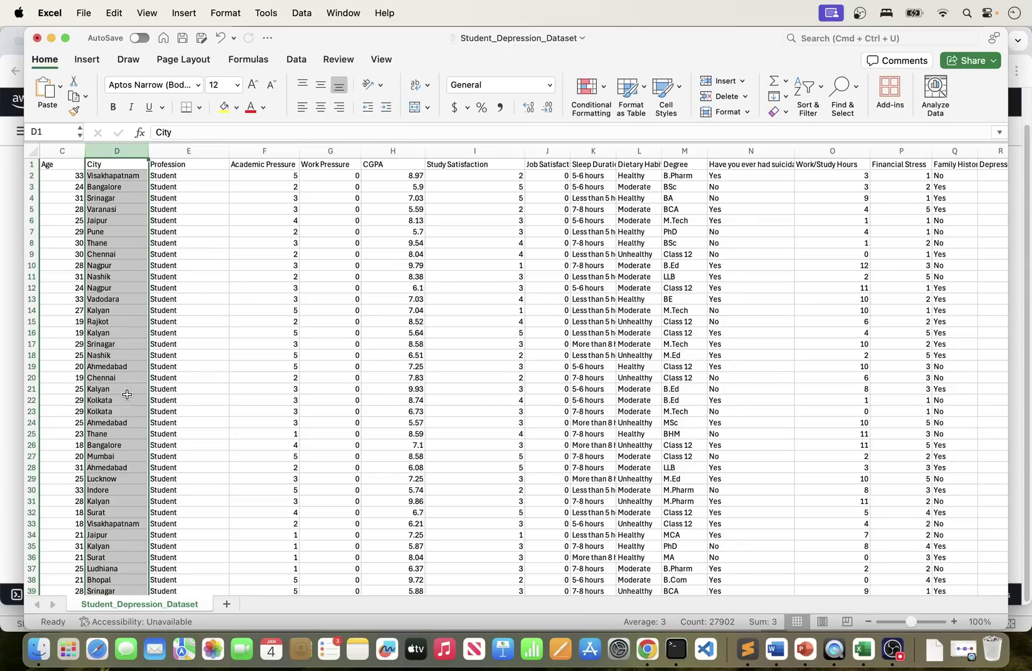
pyautogui.click(725, 625)
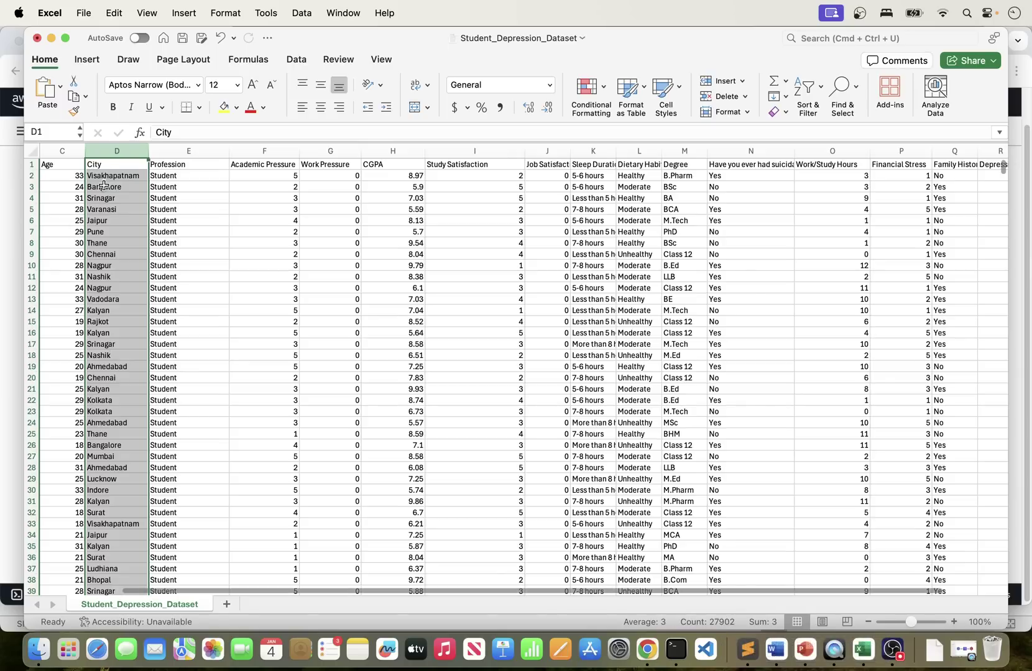
pyautogui.click(726, 625)
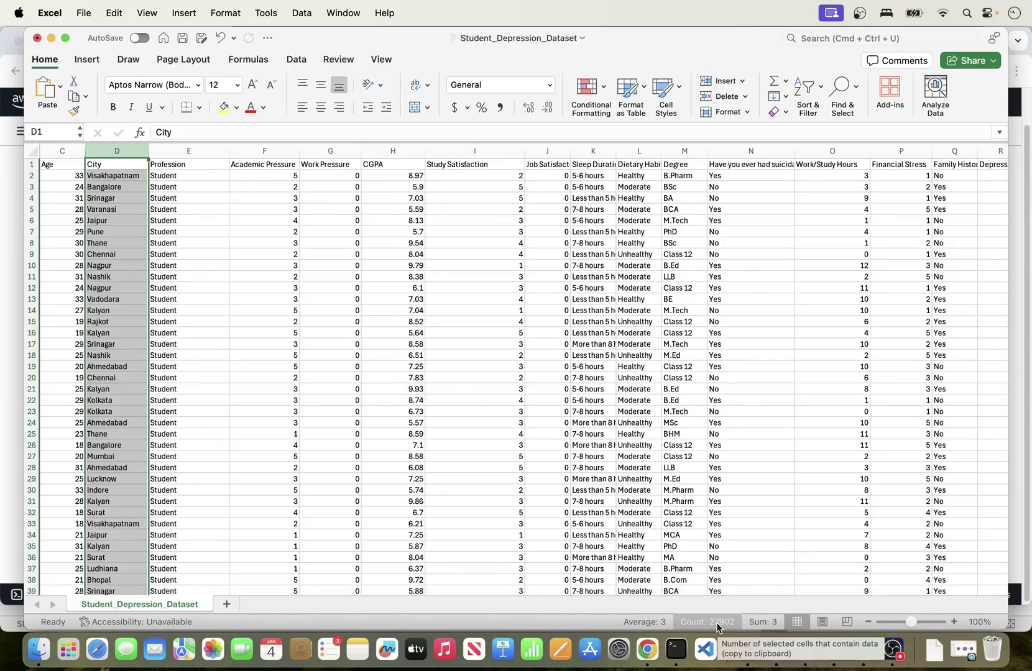
# - Switch back to the S3 Select query window in Chrome and compare its returned count with the spreadsheet's
pyautogui.click(648, 649)
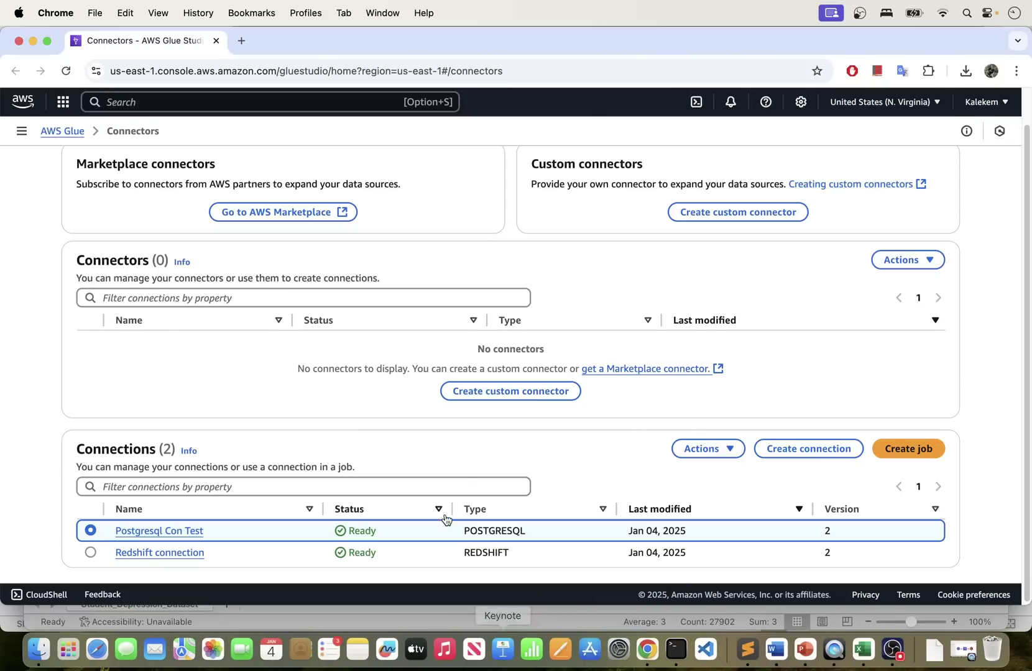
pyautogui.rightClick(647, 650)
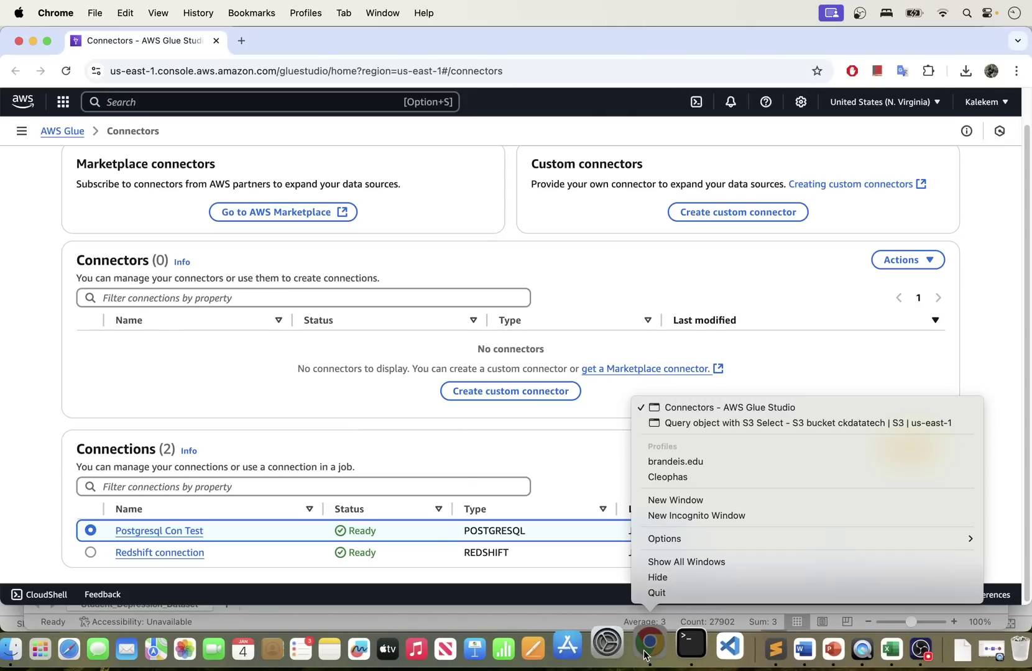
pyautogui.click(680, 422)
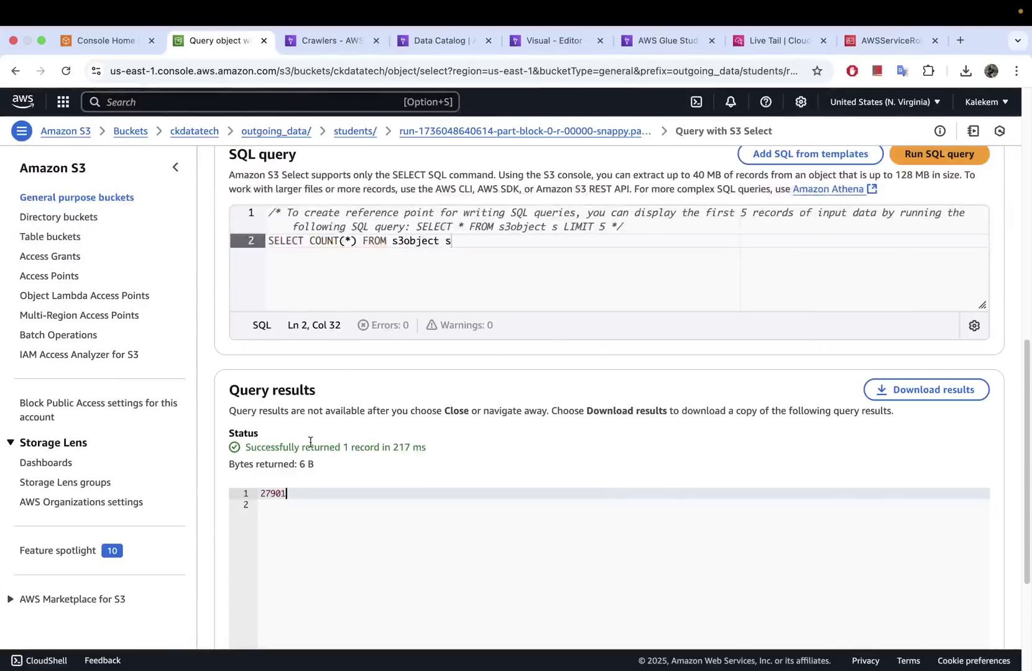
pyautogui.moveTo(287, 495); pyautogui.dragTo(257, 496)
pyautogui.scroll(3, 478, 335)
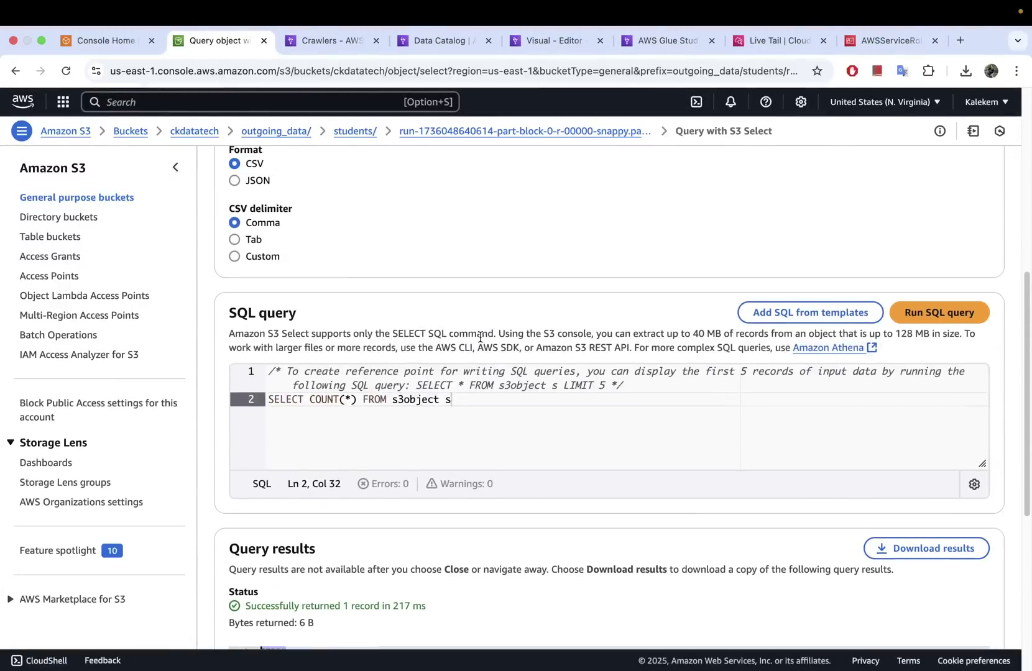
pyautogui.scroll(-2, 401, 446)
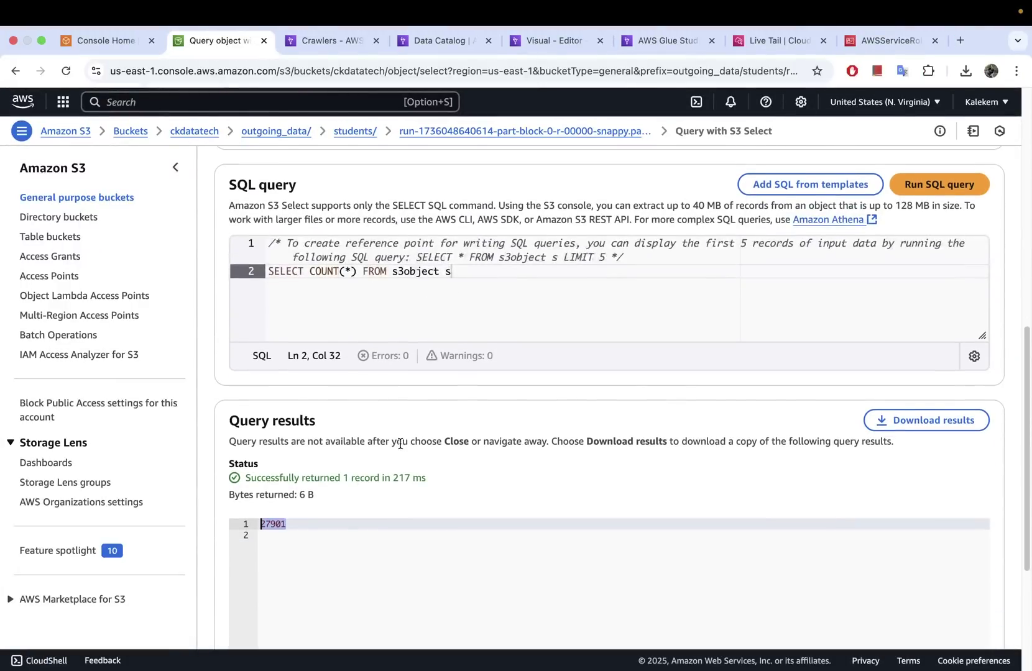
# - Set the query output format to JSON in the output settings
pyautogui.scroll(6, 400, 444)
pyautogui.scroll(-2, 374, 442)
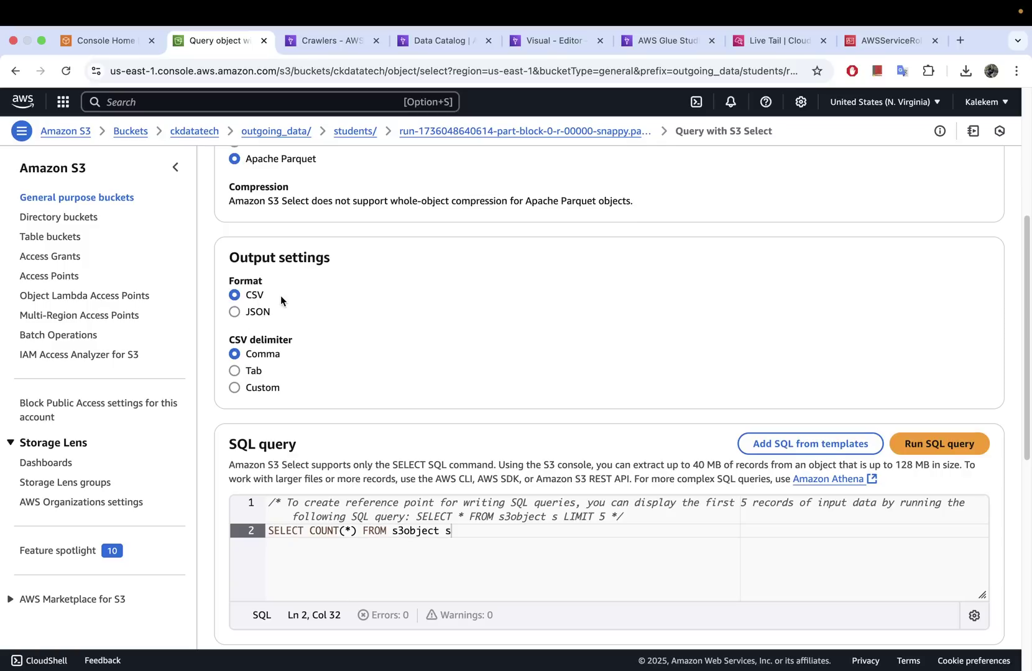
pyautogui.click(234, 313)
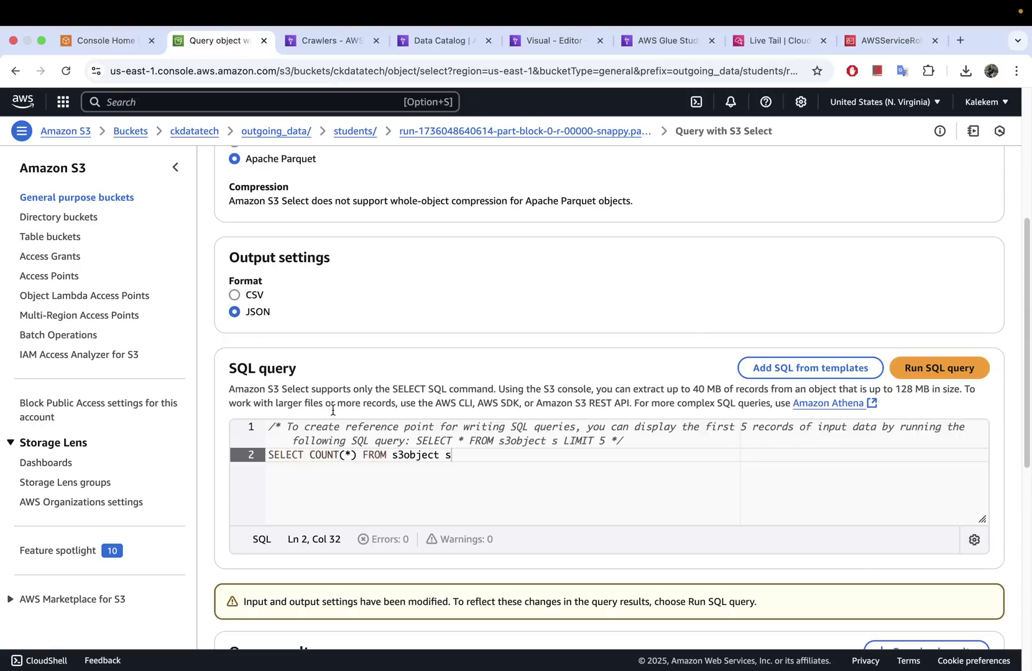
# - Rewrite the SQL statement as SELECT * FROM s3object s limit 10, replacing COUNT(*) with *
pyautogui.click(358, 458)
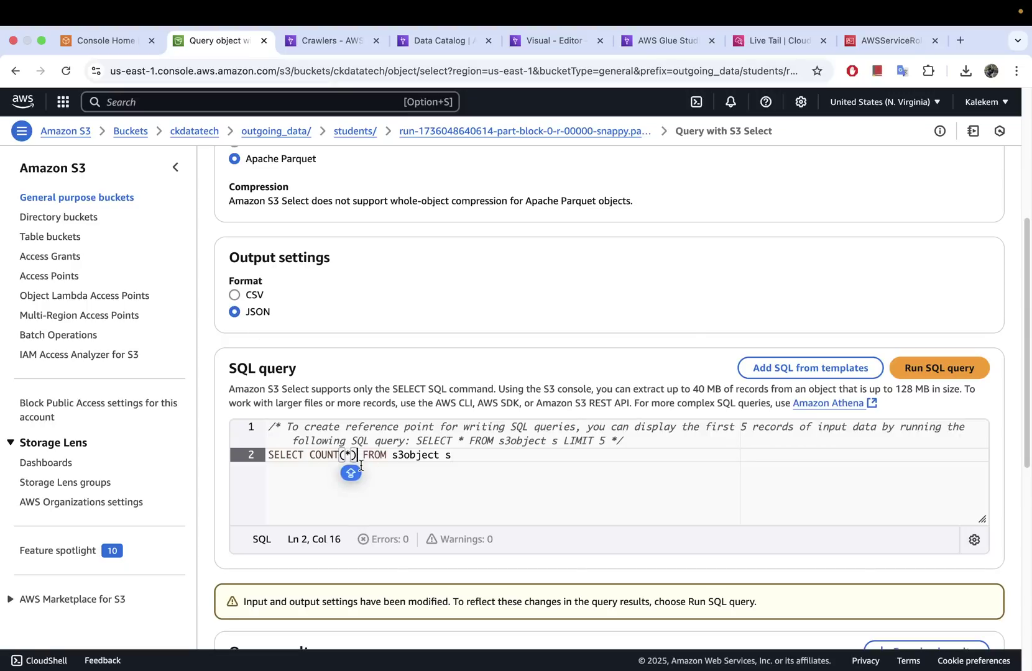
pyautogui.press('BackSpace')
pyautogui.press('BackSpace')
pyautogui.press('BackSpace')
pyautogui.press('BackSpace')
pyautogui.press('BackSpace')
pyautogui.press('BackSpace')
pyautogui.press('BackSpace')
pyautogui.press('BackSpace')
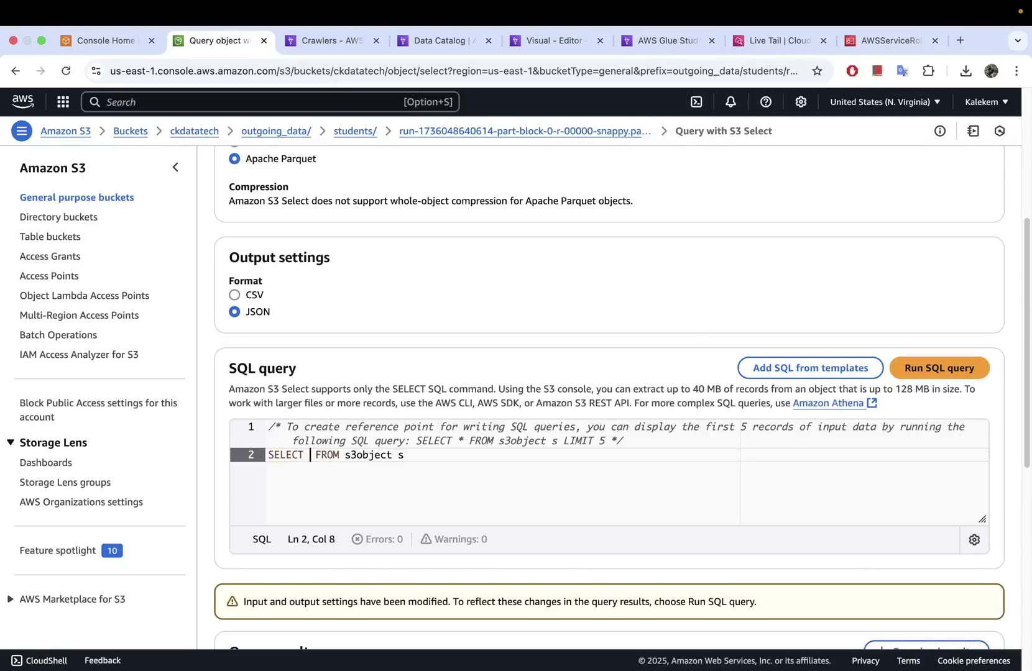
pyautogui.write('*')
pyautogui.click(432, 453)
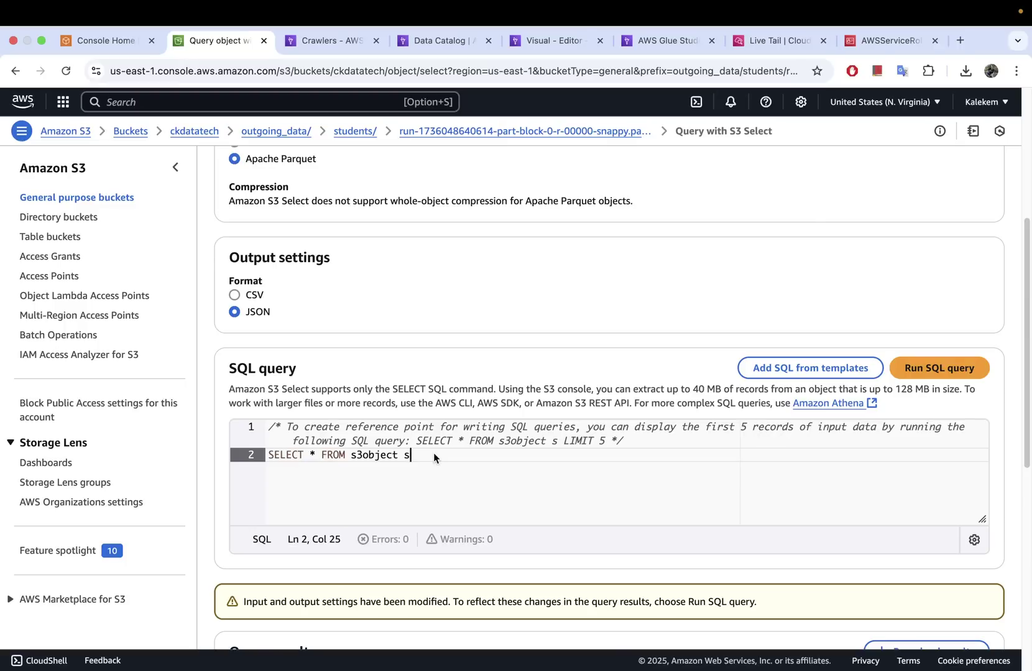
pyautogui.write('limit 10')
# - Run the SELECT * FROM s3object s limit 10 query and look through the returned JSON records
pyautogui.click(926, 368)
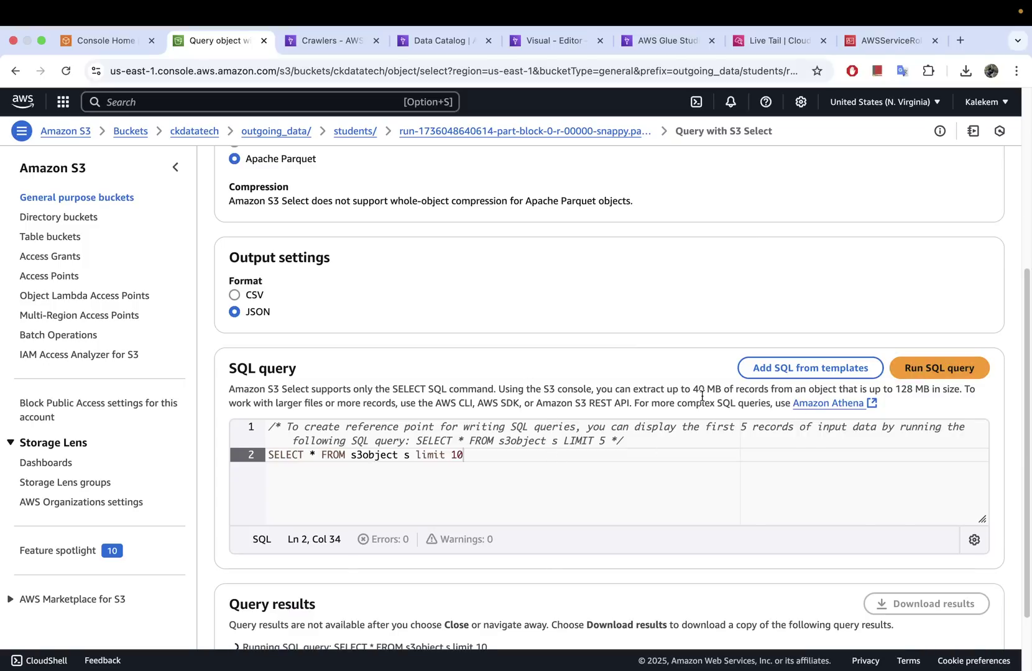
pyautogui.scroll(-5, 519, 412)
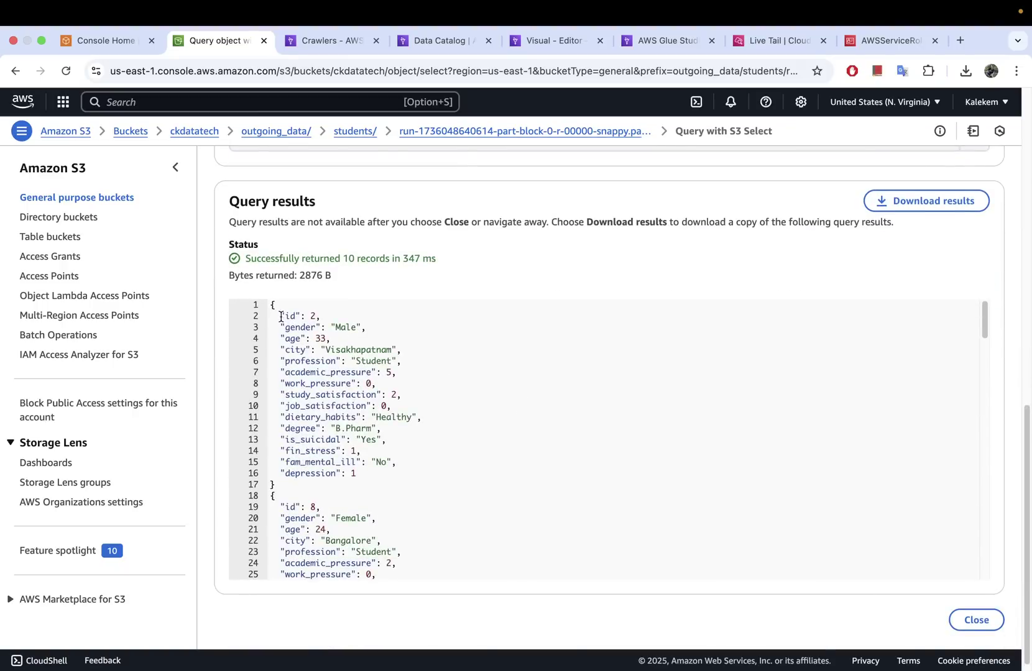
pyautogui.scroll(-20, 367, 478)
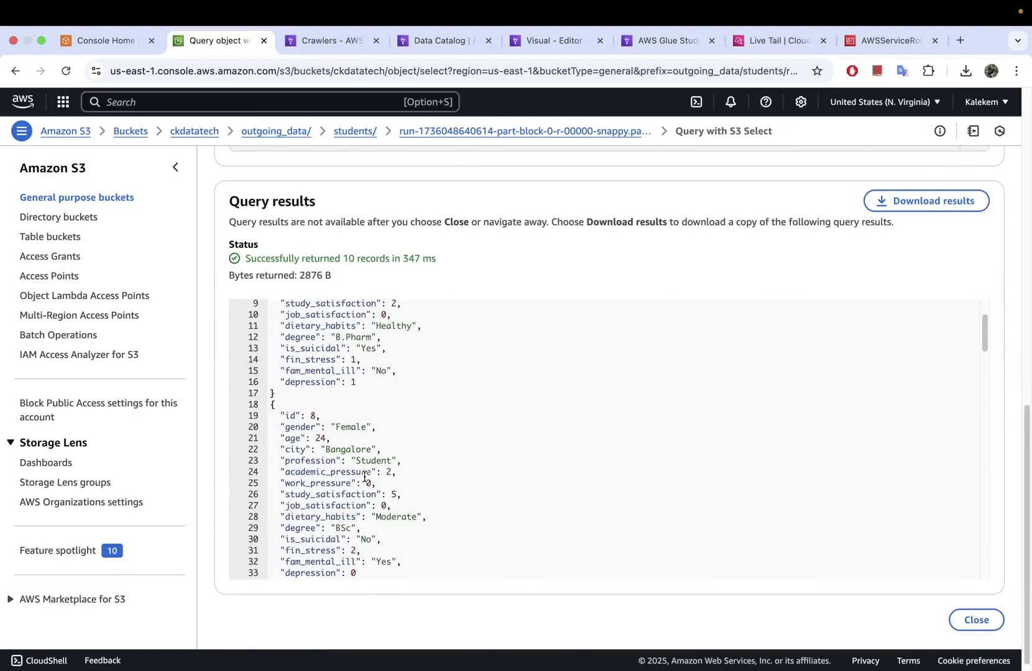
pyautogui.scroll(-8, 365, 476)
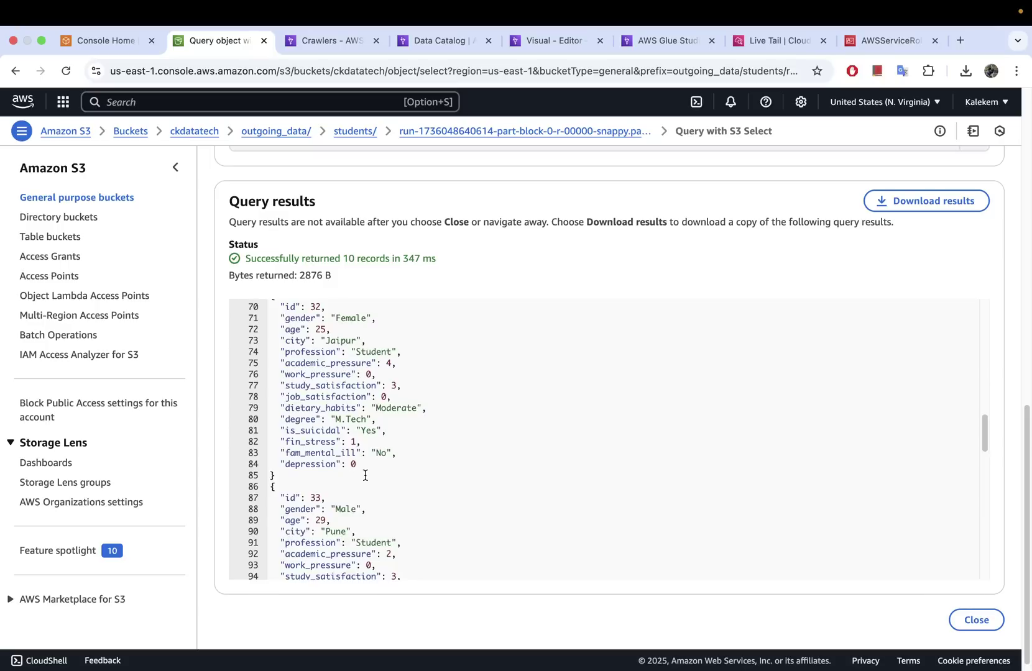
pyautogui.scroll(20, 365, 476)
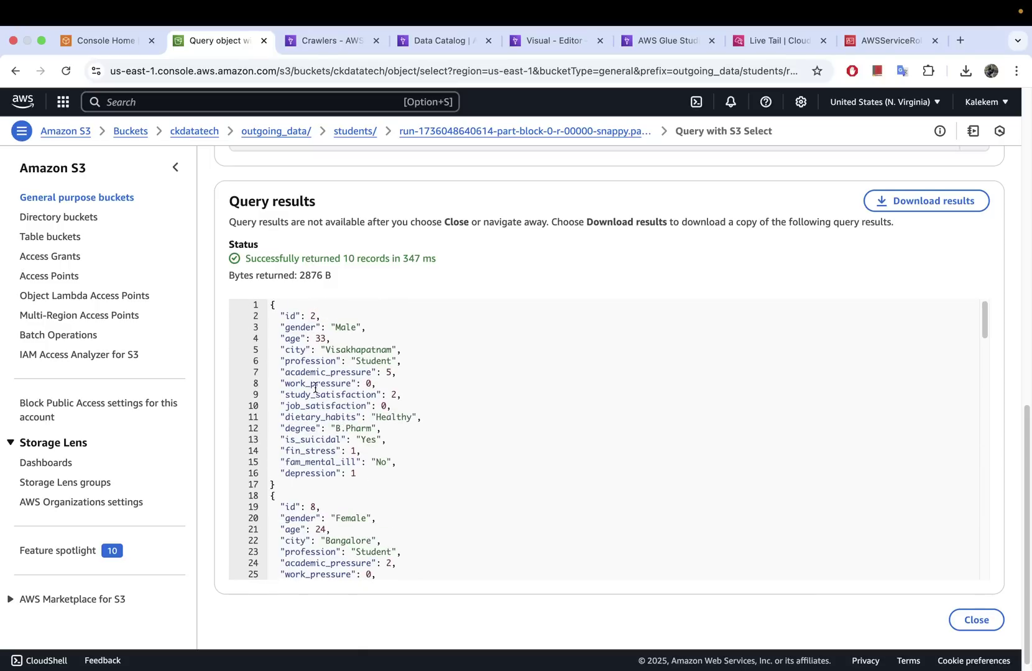
# - Examine the fields of the first JSON record, from id and gender through academic_pressure and work_pressure to depression
pyautogui.moveTo(360, 473); pyautogui.dragTo(266, 326)
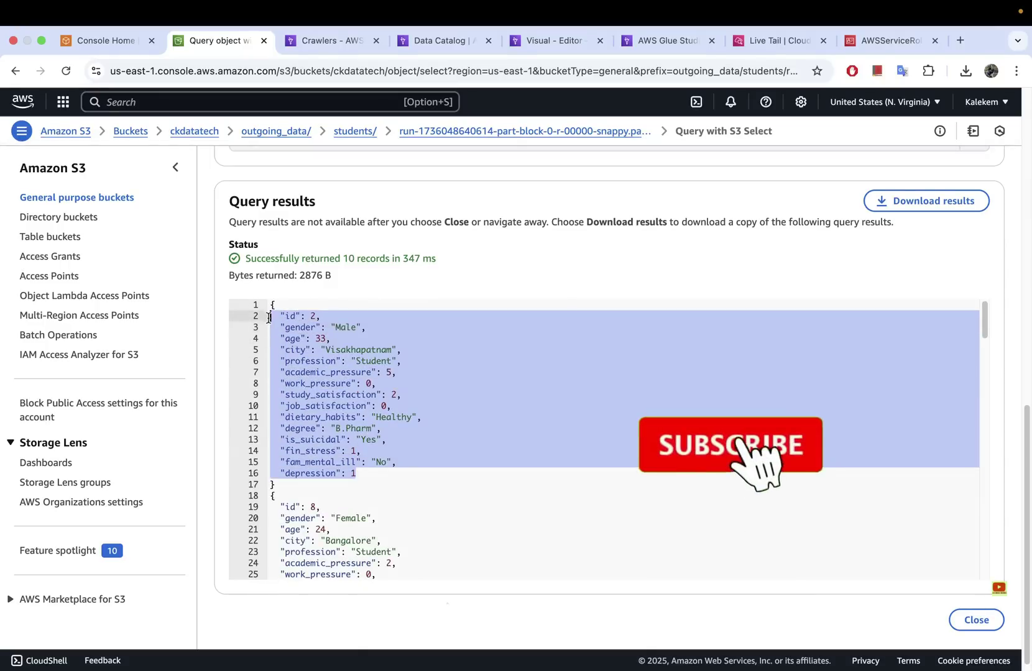
pyautogui.click(267, 324)
pyautogui.click(299, 339)
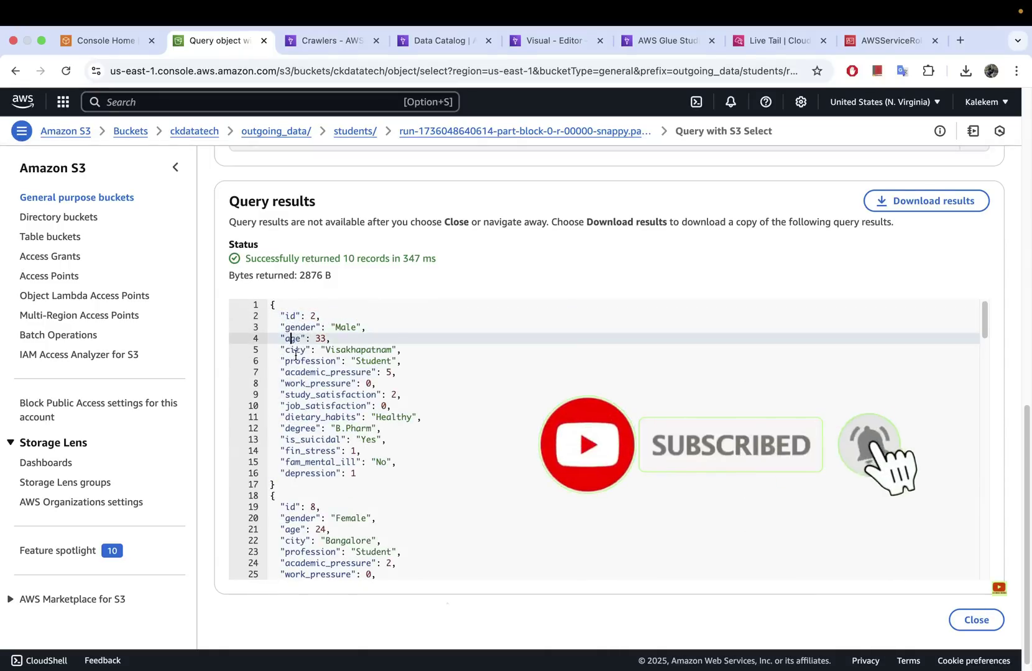
pyautogui.click(298, 350)
pyautogui.click(306, 360)
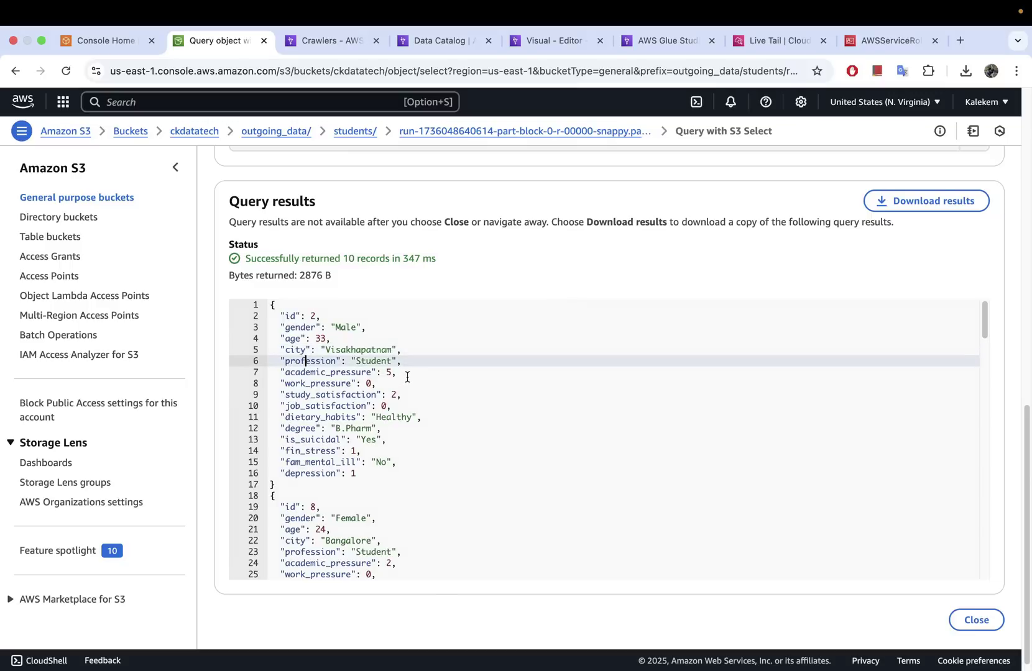
pyautogui.moveTo(398, 372); pyautogui.dragTo(275, 373)
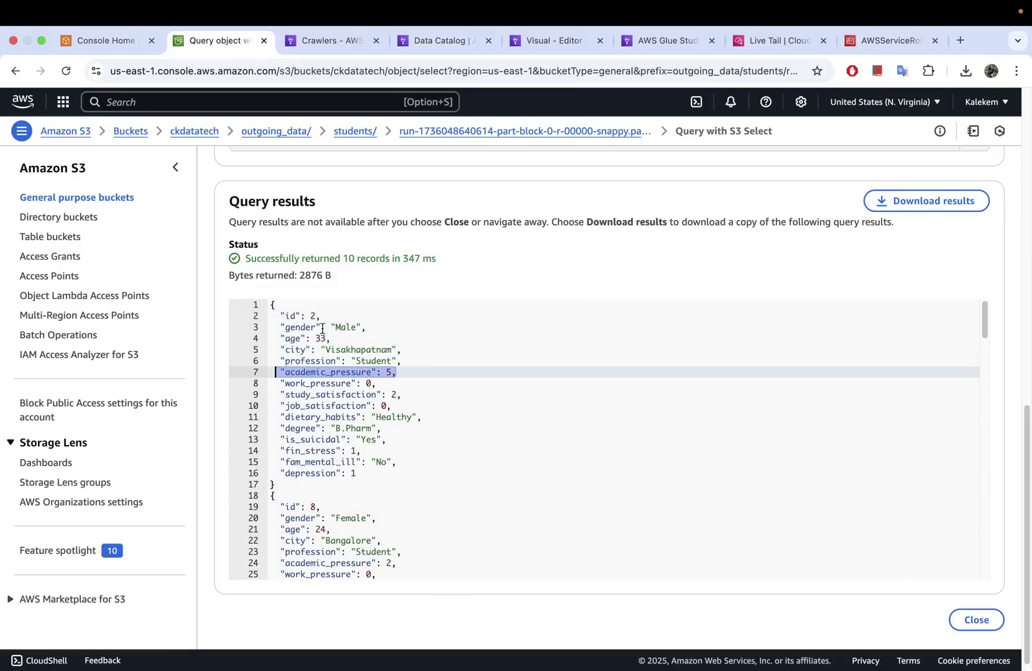
pyautogui.moveTo(376, 384); pyautogui.dragTo(280, 384)
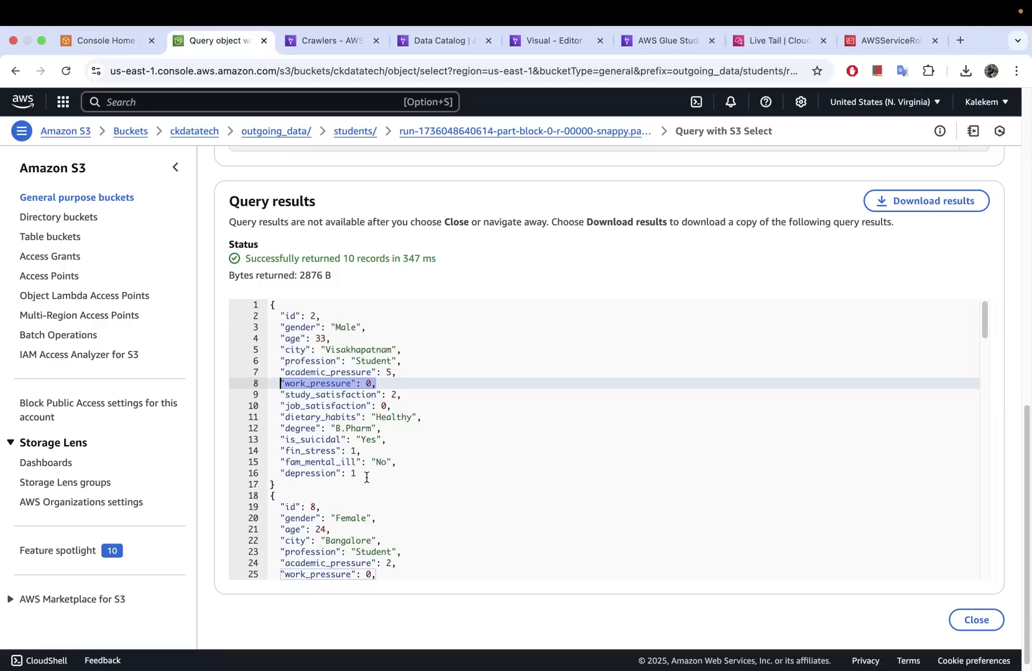
pyautogui.moveTo(367, 478); pyautogui.dragTo(257, 311)
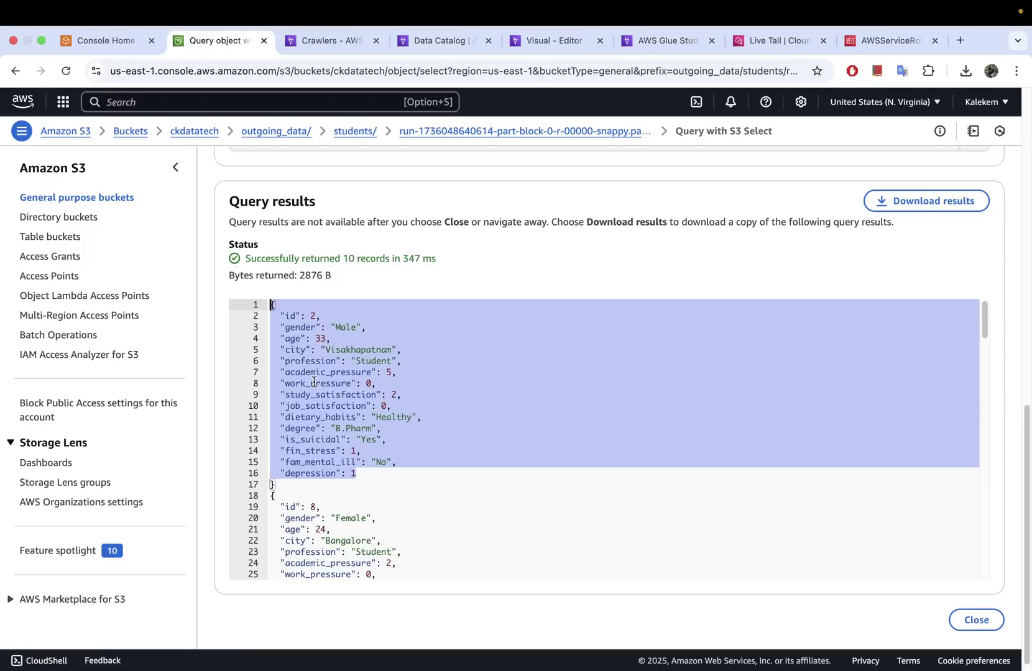
pyautogui.click(323, 449)
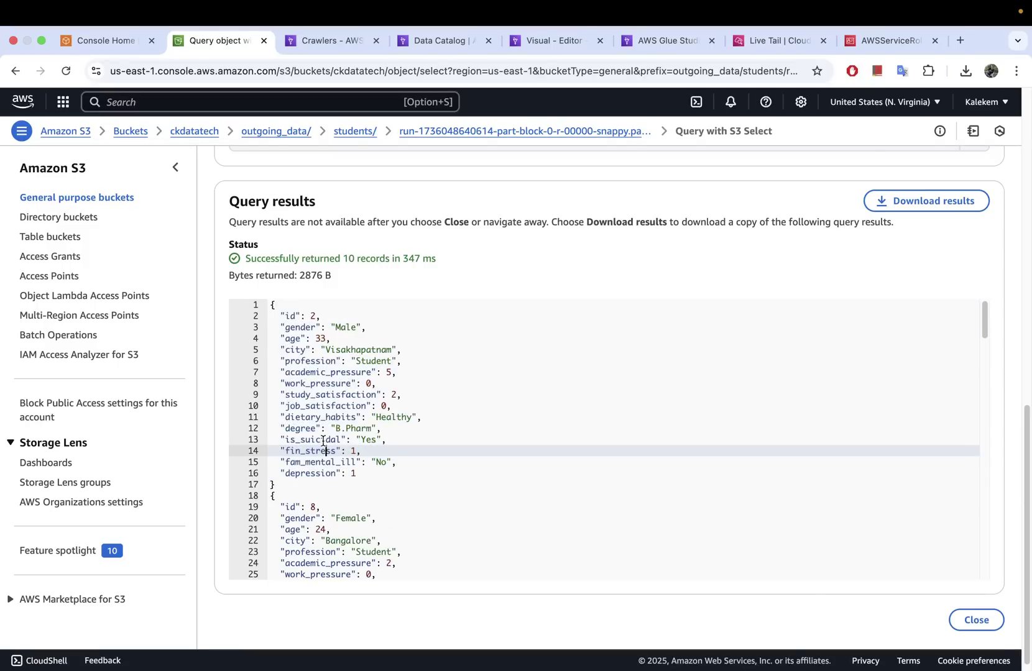
# - Check the source columns in the Excel dataset, including CGPA, widen the Dietary Habits column slightly, and return to Chrome
pyautogui.press('super+Tab')
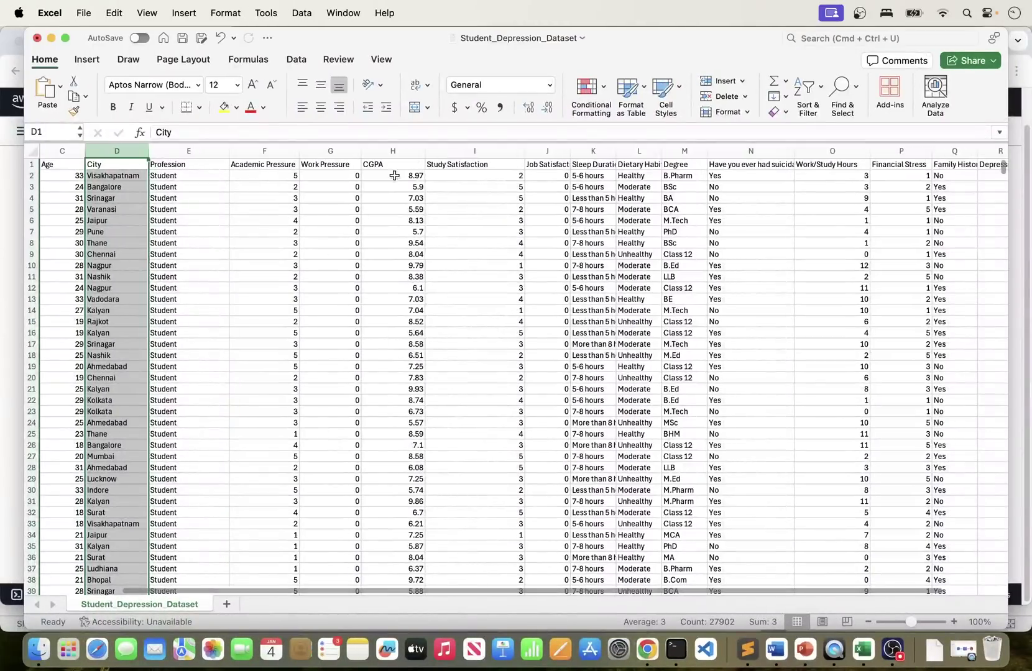
pyautogui.click(392, 151)
pyautogui.click(392, 164)
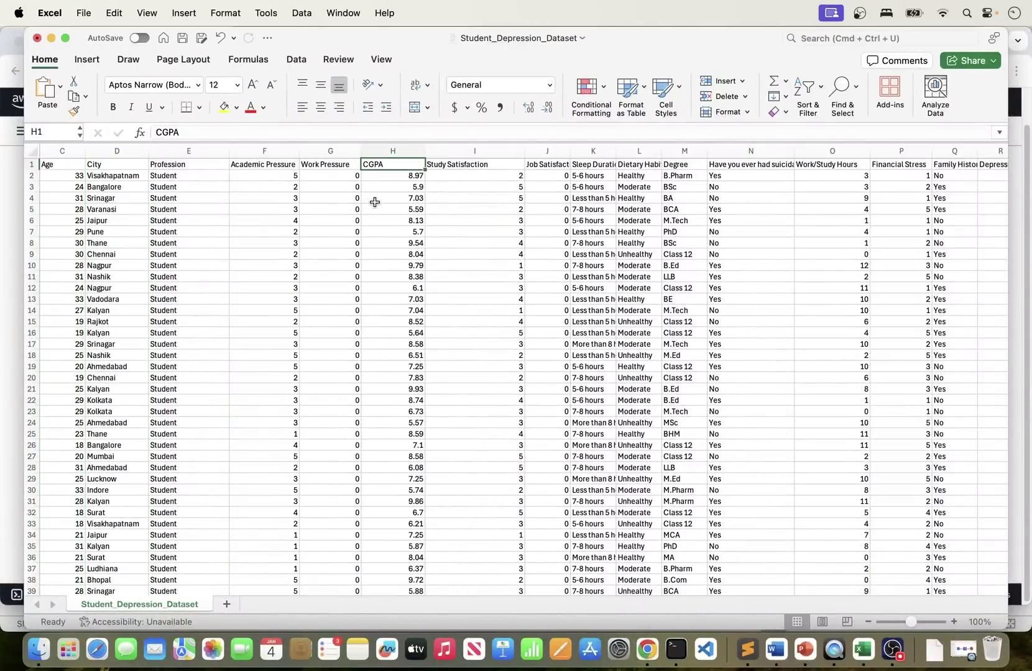
pyautogui.hscroll(3, 375, 202)
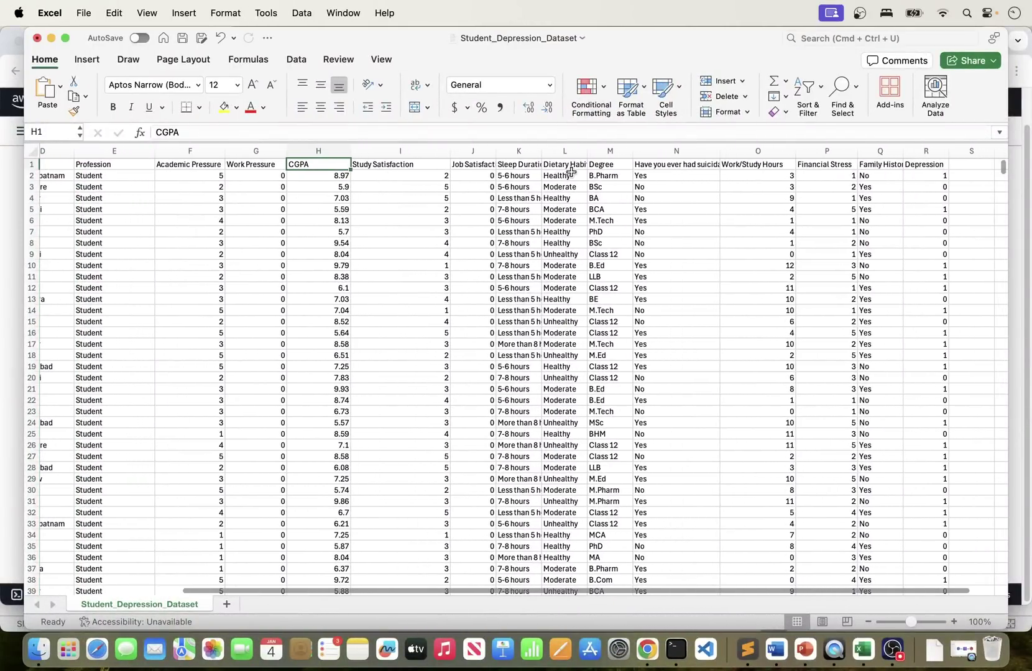
pyautogui.moveTo(588, 156); pyautogui.dragTo(595, 156)
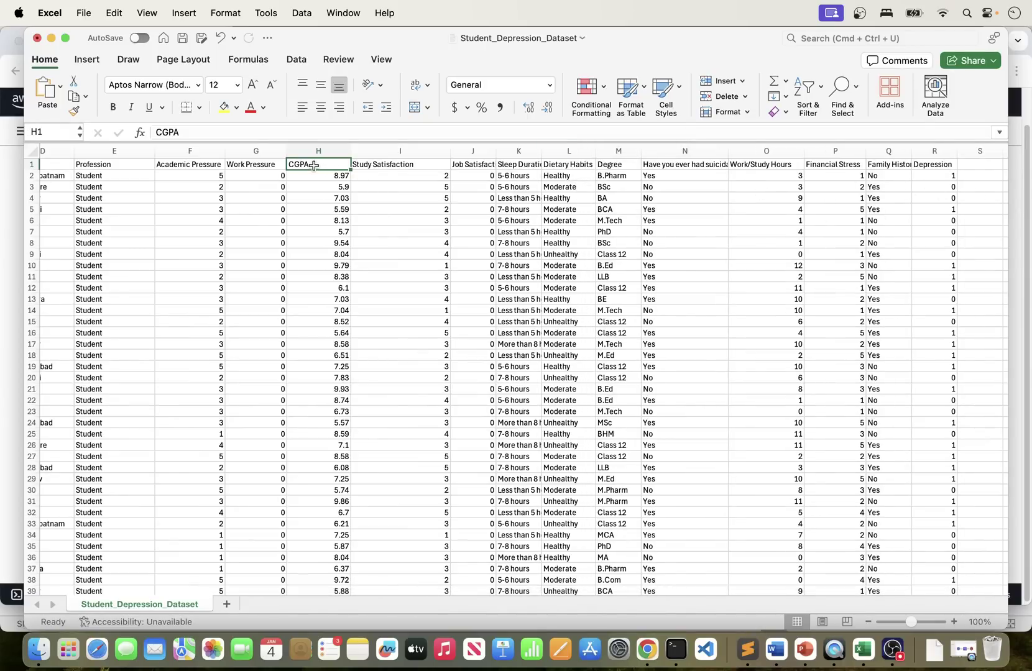
pyautogui.press('super+Tab')
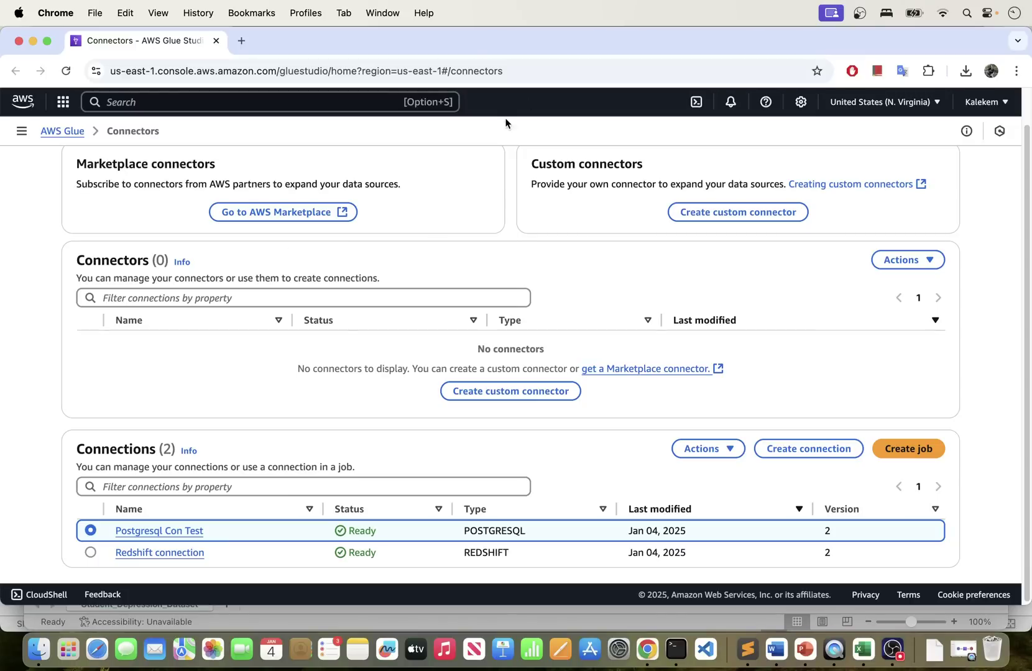
# - Close the AWS Glue Connectors browser window and bring forward the Chrome window with the S3 Select query results
pyautogui.press('super+Tab')
pyautogui.press('super+Tab')
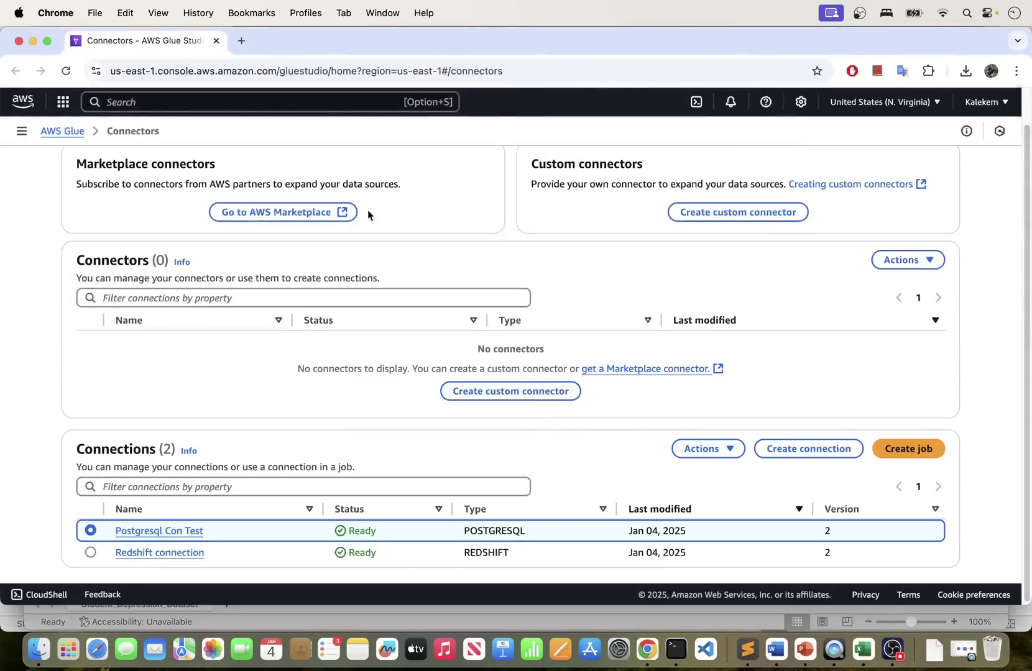
pyautogui.click(18, 42)
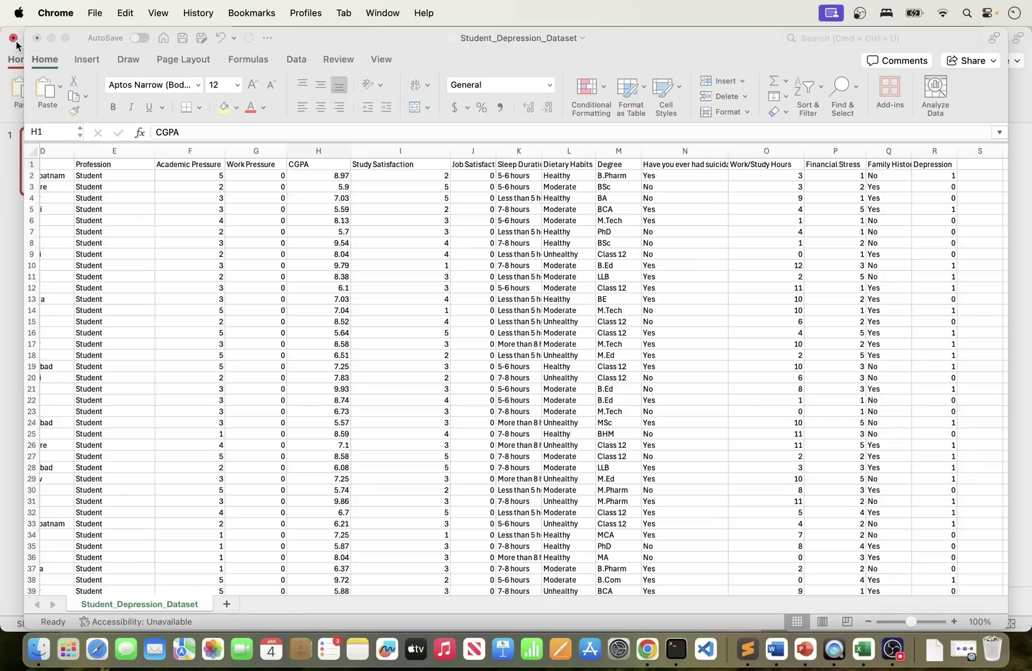
pyautogui.rightClick(657, 650)
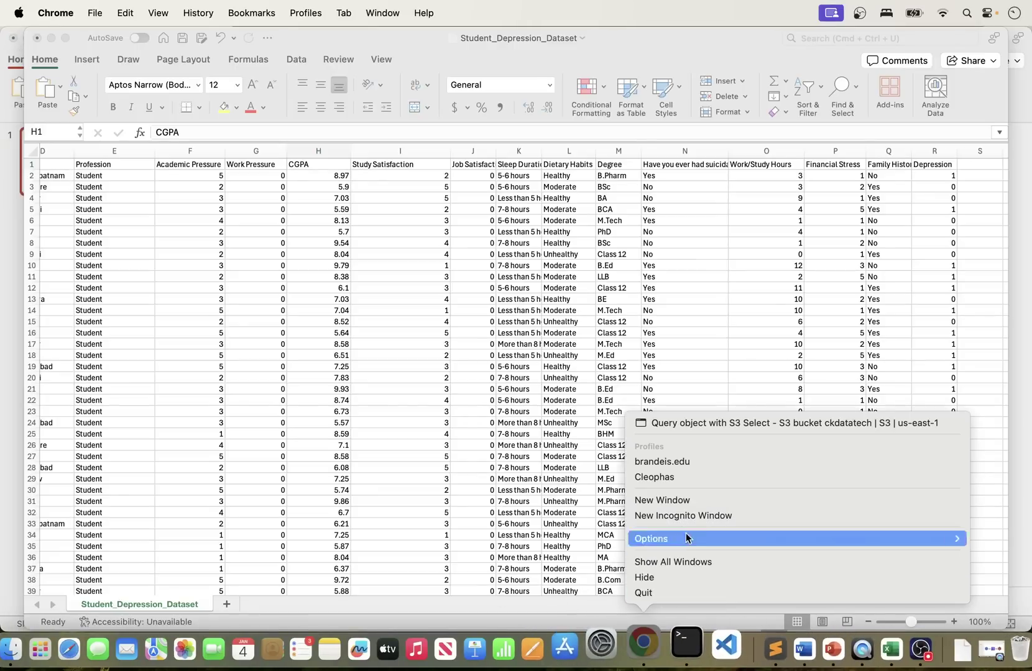
pyautogui.click(688, 422)
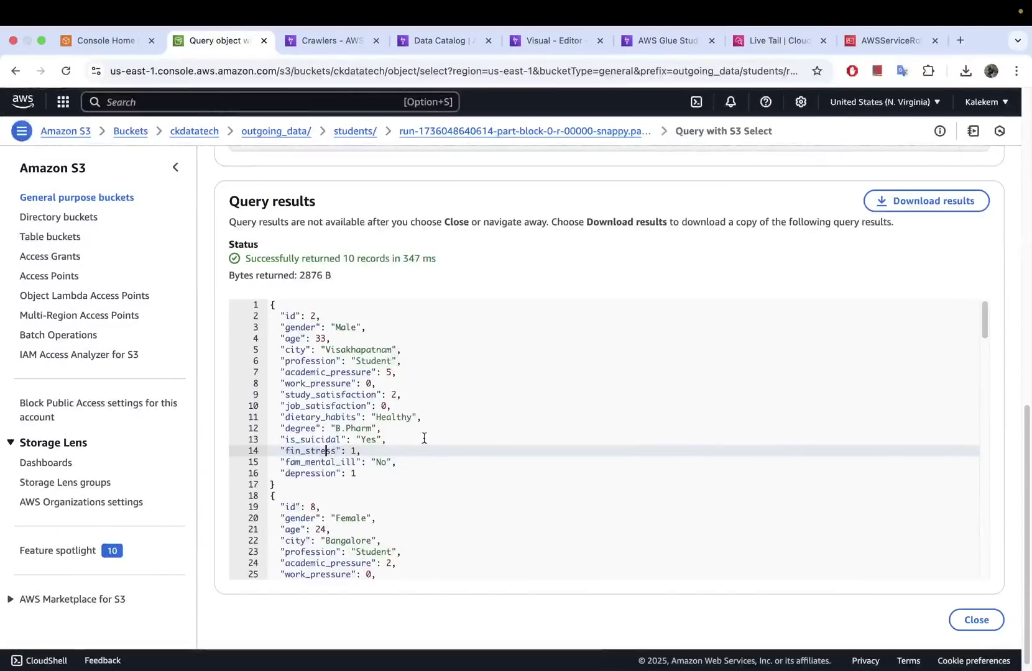
# - Check the first record's city and dietary_habits fields, widen the Job Satisfaction column in the Excel dataset, and return to Chrome
pyautogui.click(356, 350)
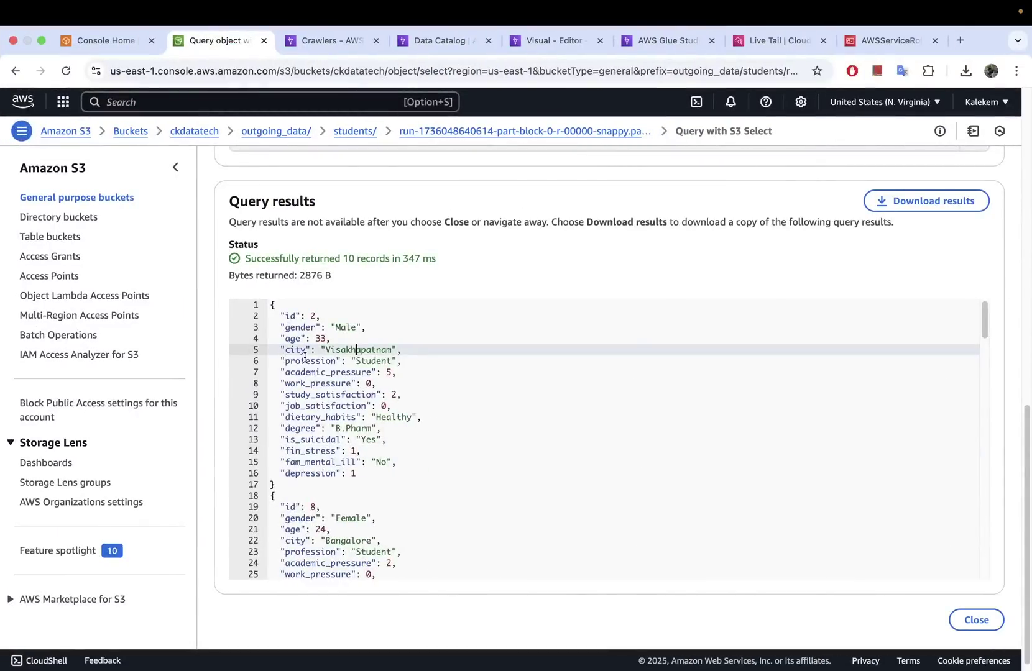
pyautogui.click(357, 416)
pyautogui.press('super+Tab')
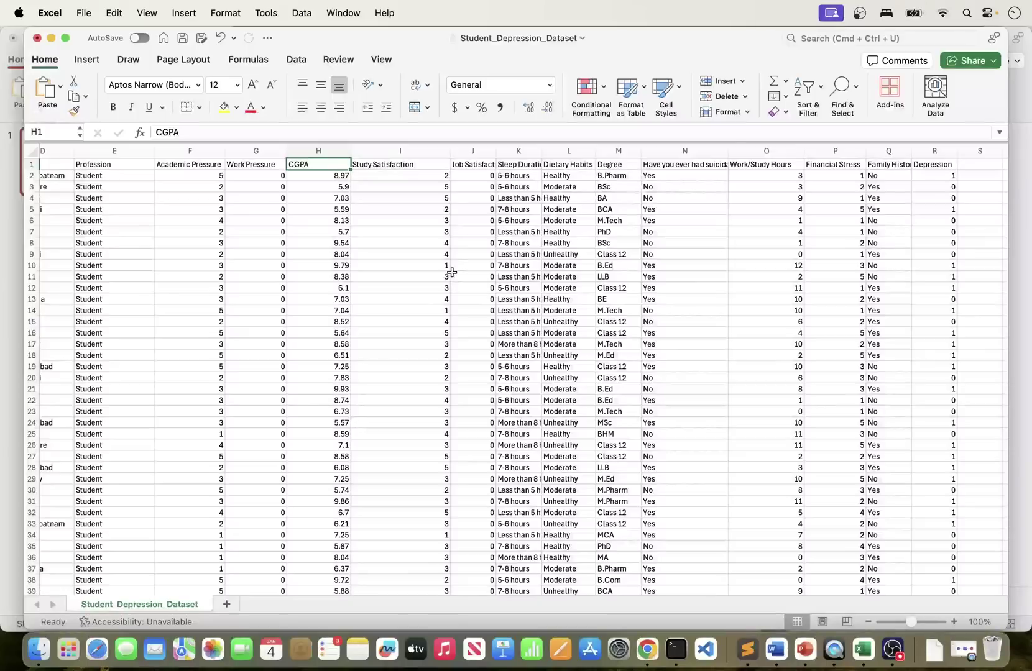
pyautogui.moveTo(479, 151); pyautogui.dragTo(492, 151)
pyautogui.press('super+Tab')
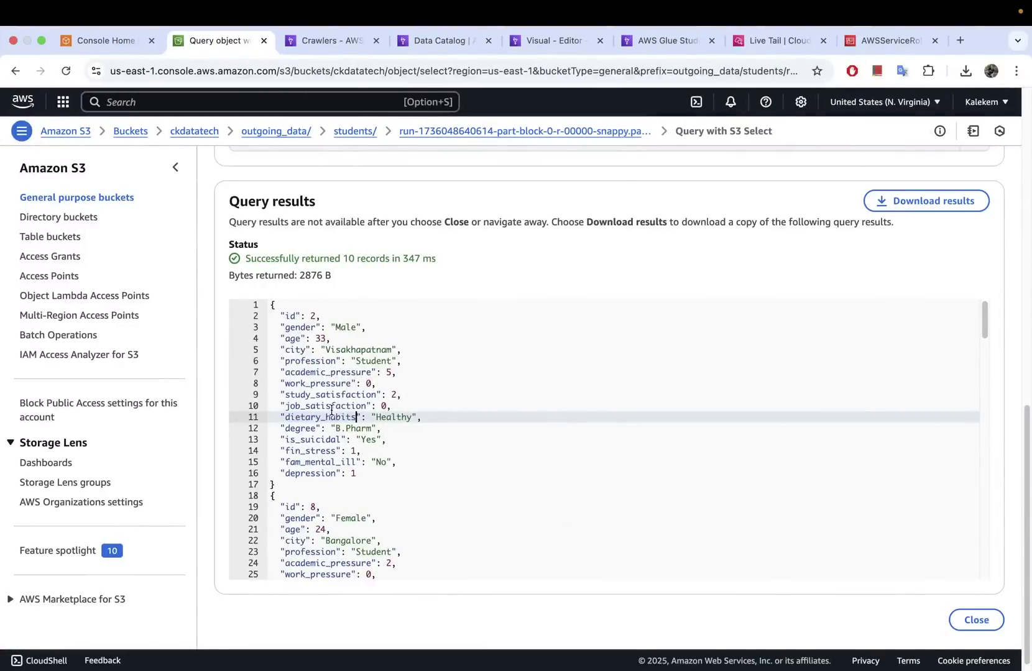
# - Compare the first JSON record, including job_satisfaction, with the Excel dataset's columns, and review the SQL query above the results
pyautogui.moveTo(398, 404); pyautogui.dragTo(286, 409)
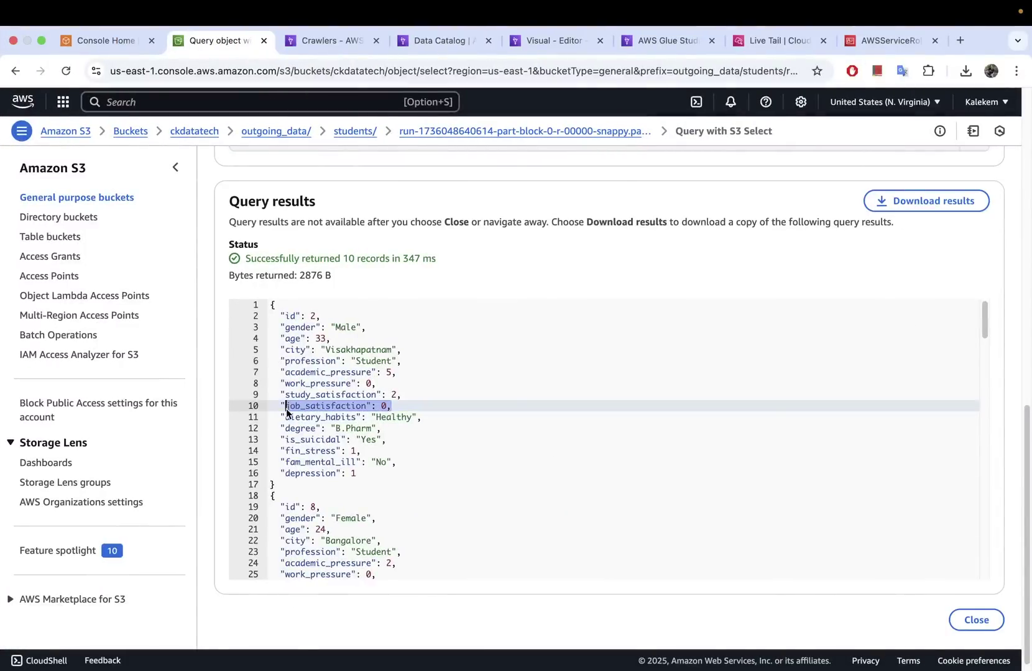
pyautogui.press('super+Tab')
pyautogui.click(249, 164)
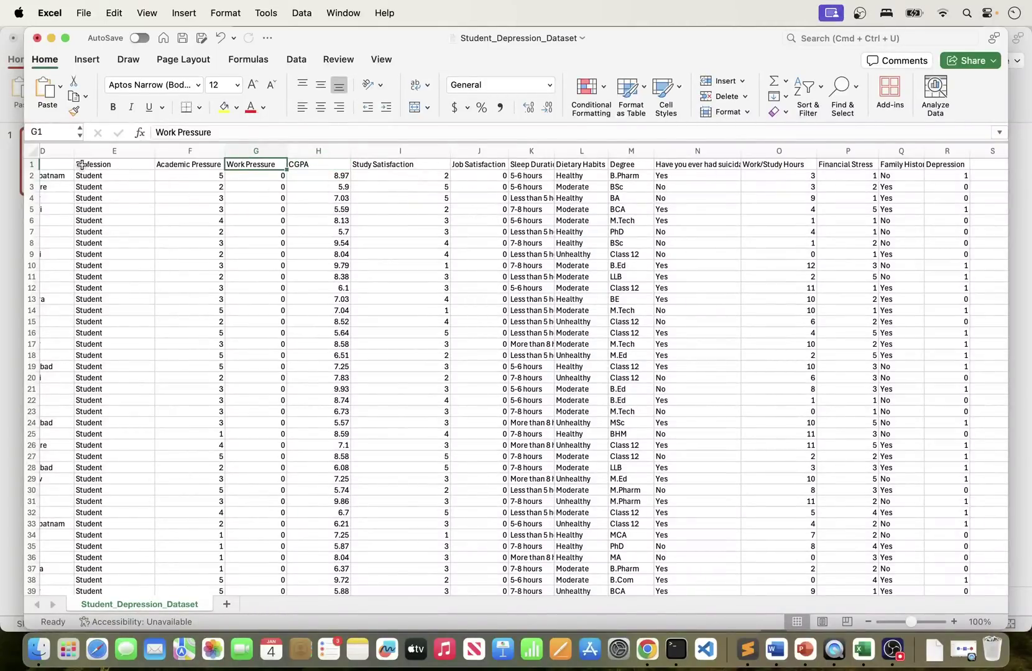
pyautogui.press('super+Tab')
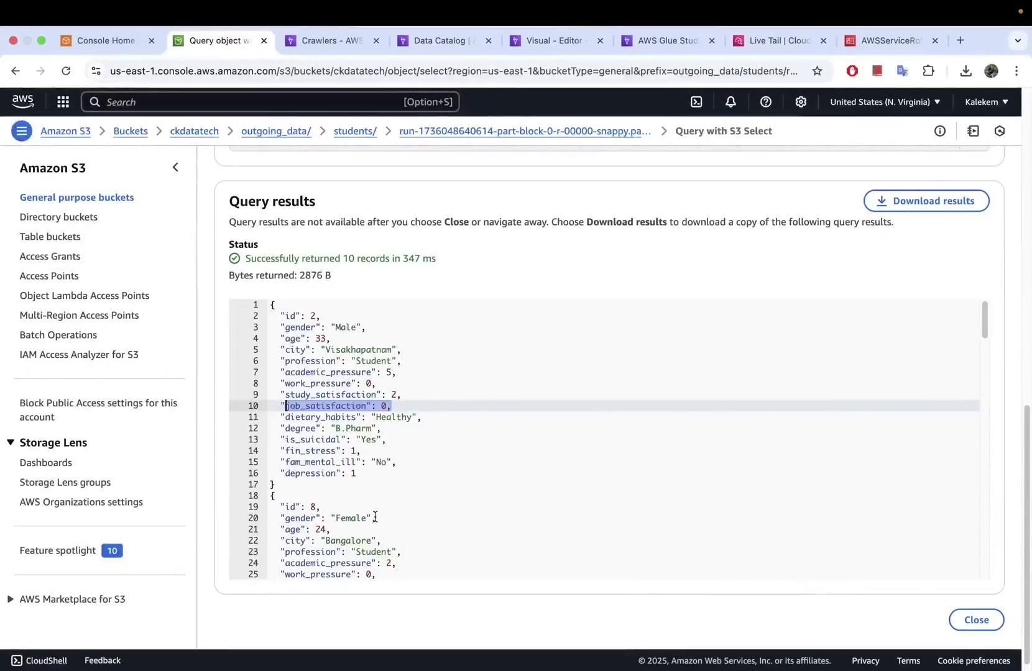
pyautogui.moveTo(368, 475); pyautogui.dragTo(274, 313)
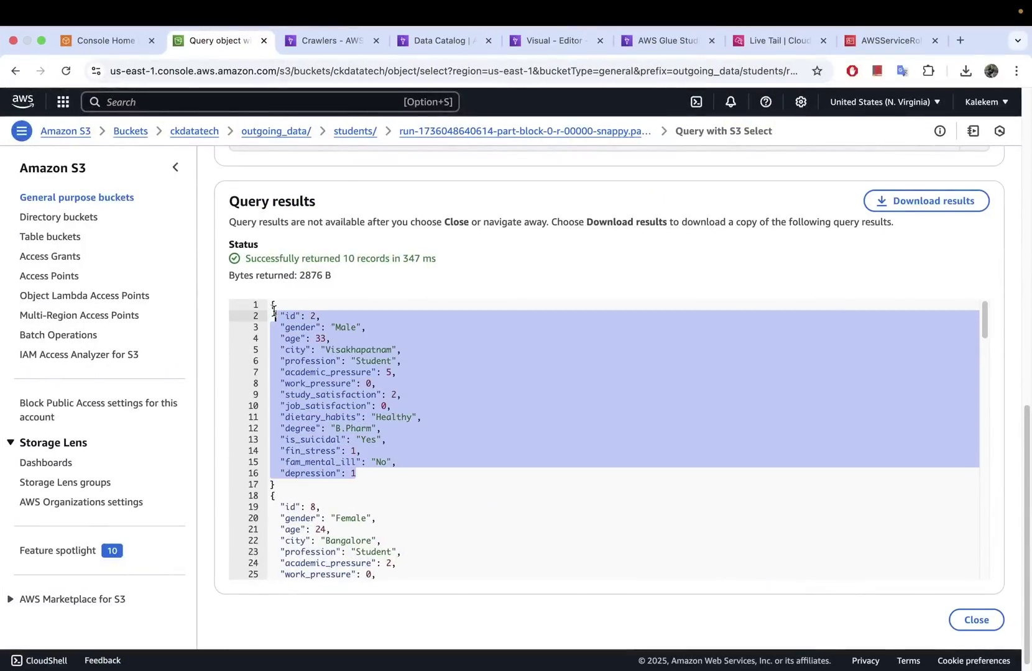
pyautogui.click(371, 334)
pyautogui.scroll(2, 455, 357)
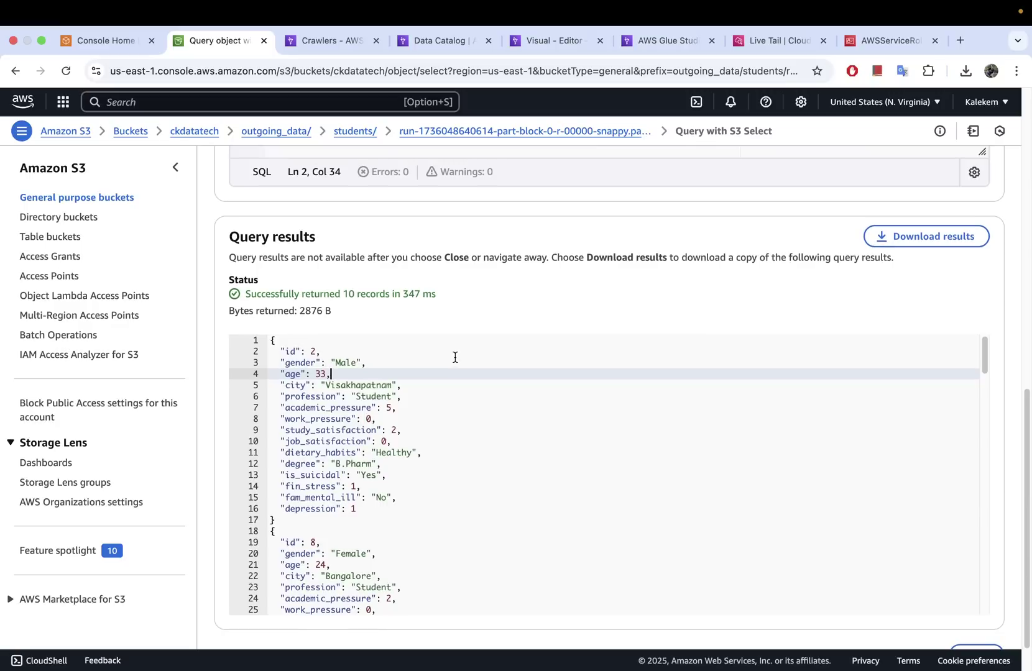
pyautogui.scroll(5, 455, 357)
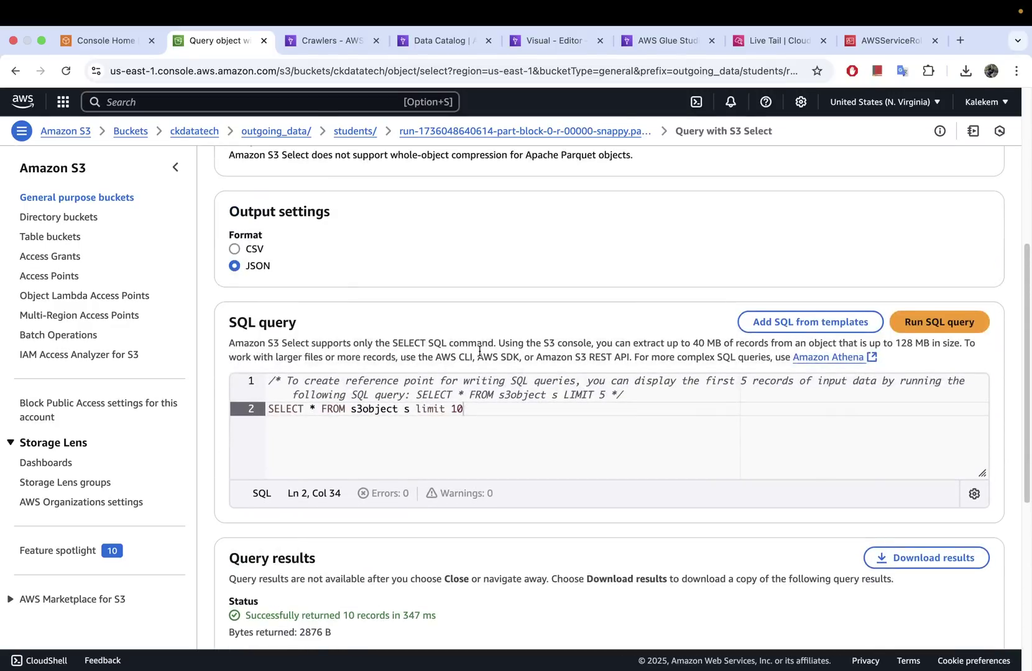
pyautogui.scroll(-2, 479, 351)
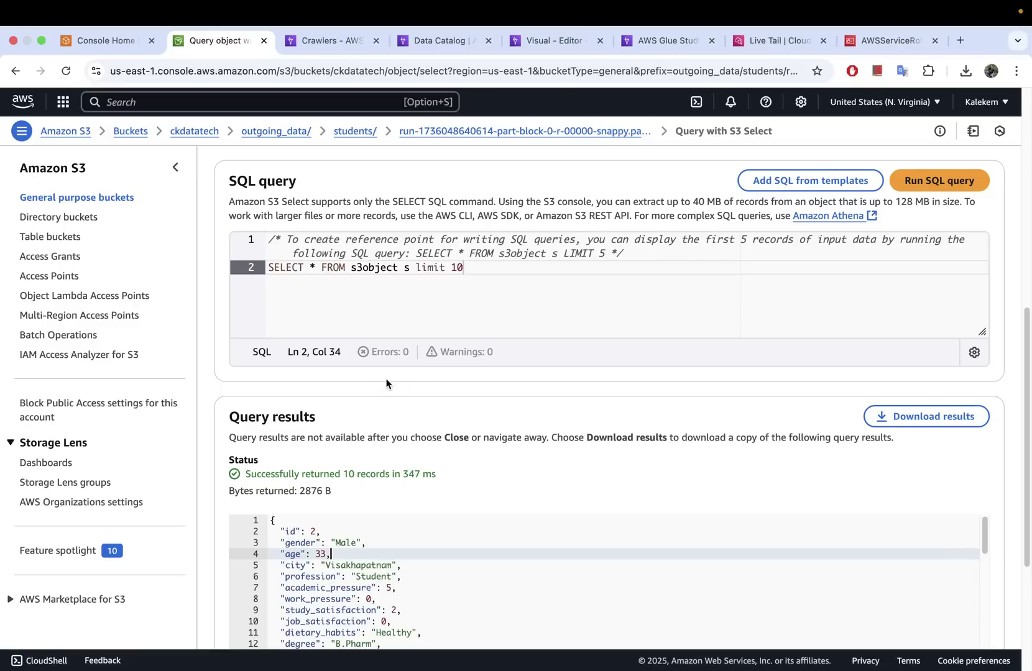
# - Switch to Visual Studio Code and close its Welcome page
pyautogui.press('super+Tab')
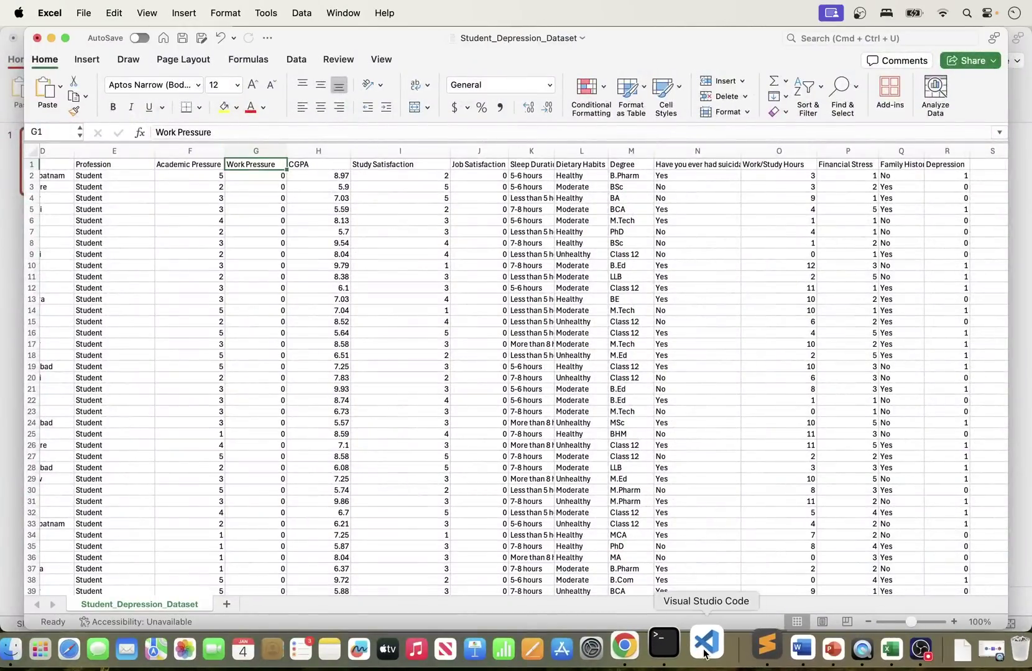
pyautogui.click(706, 653)
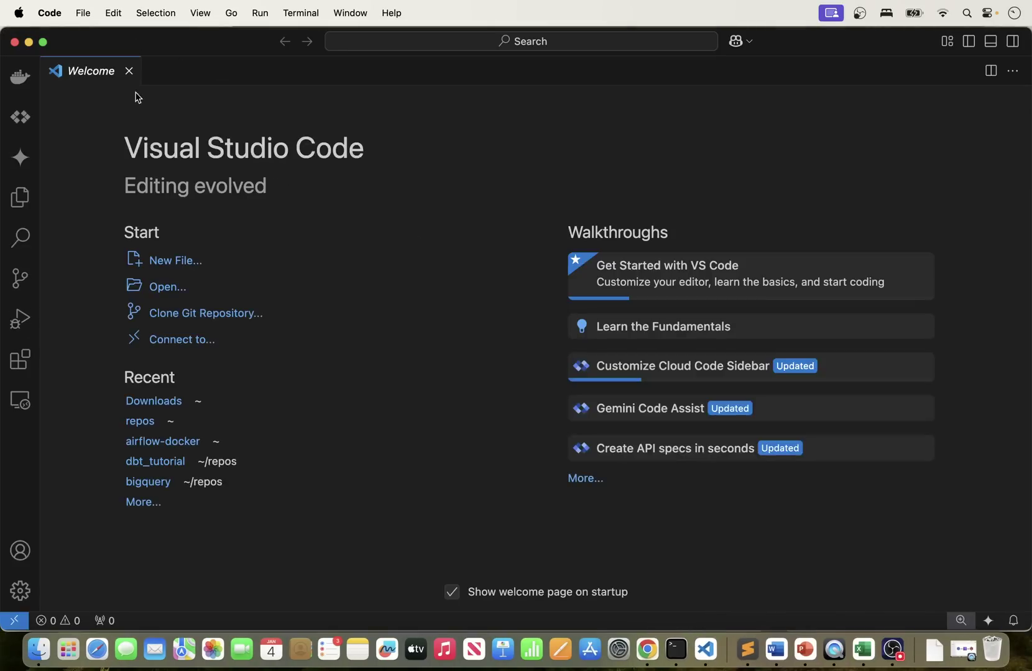
pyautogui.click(129, 72)
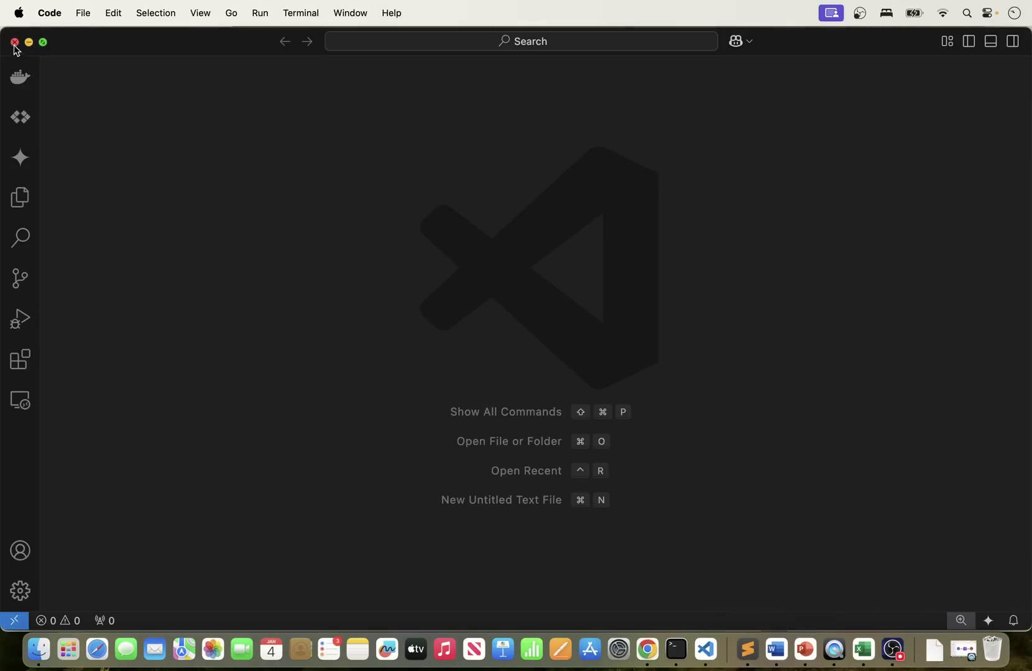
# - Search the extension marketplace for parquet, install the Parquet Explorer extension, and close its details page
pyautogui.moveTo(44, 45)
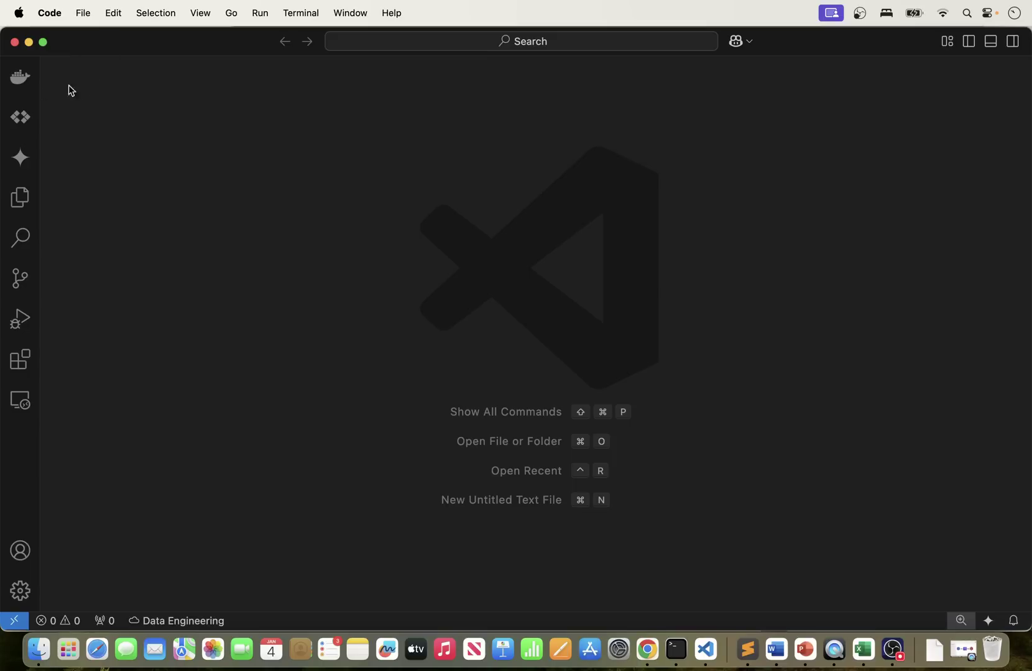
pyautogui.click(20, 365)
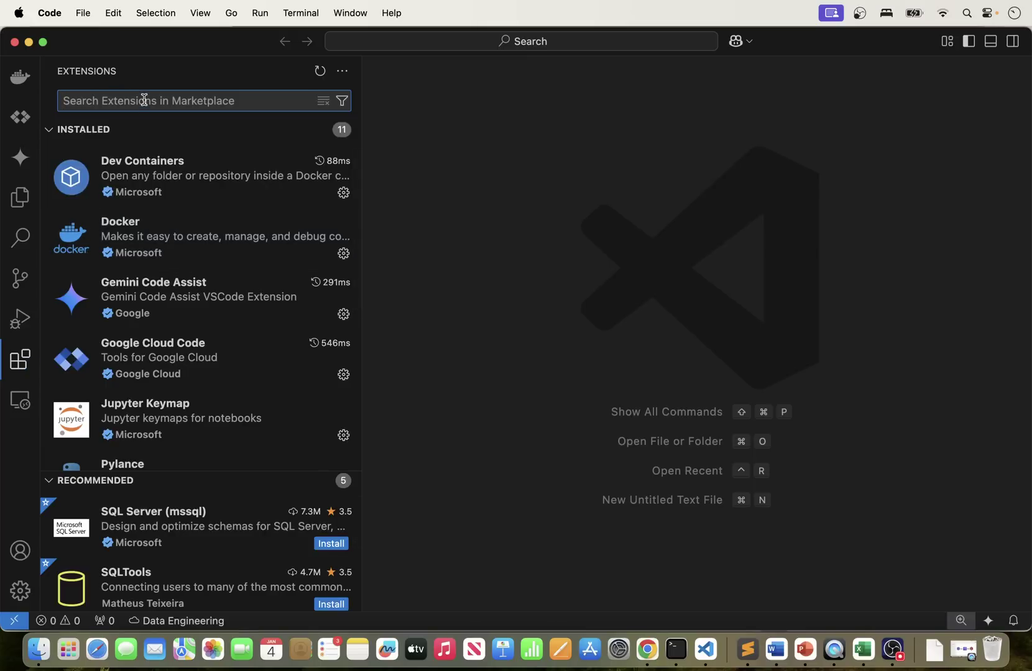
pyautogui.write('parquet')
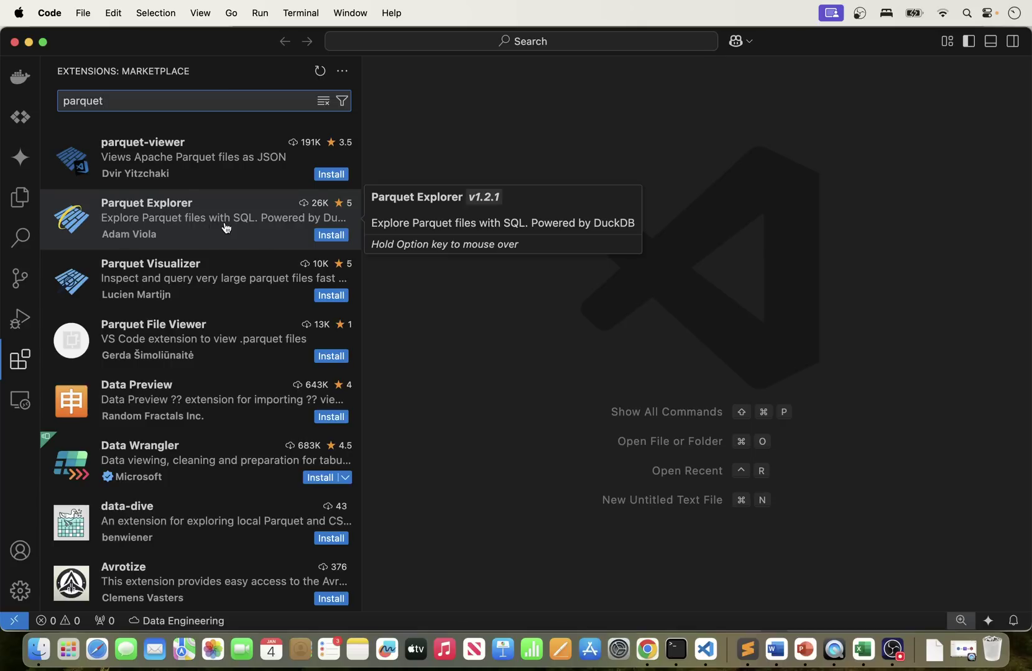
pyautogui.click(332, 236)
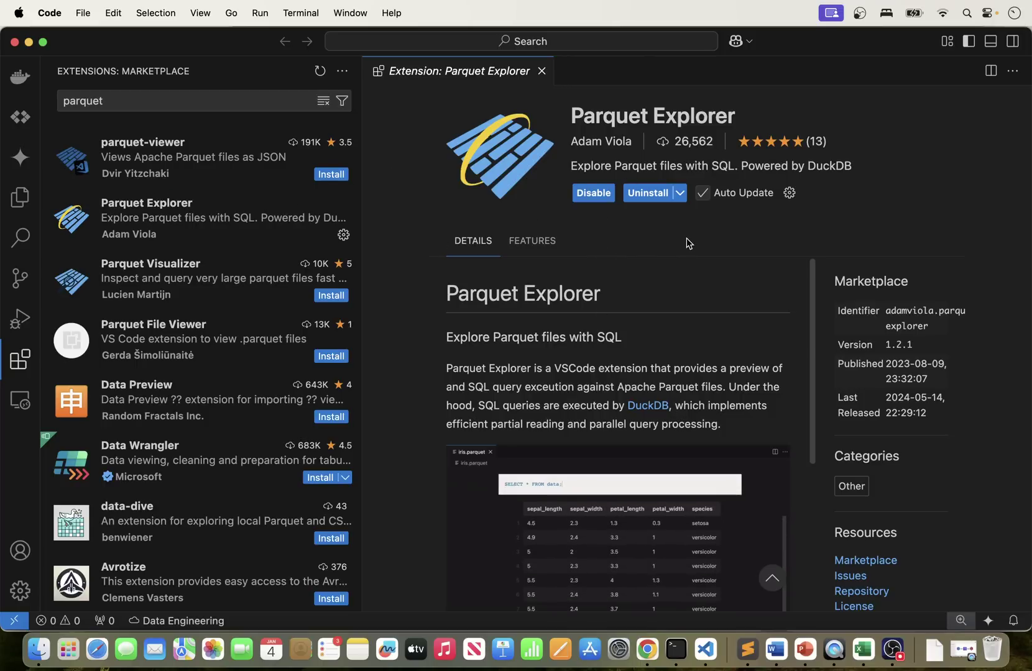
pyautogui.click(541, 71)
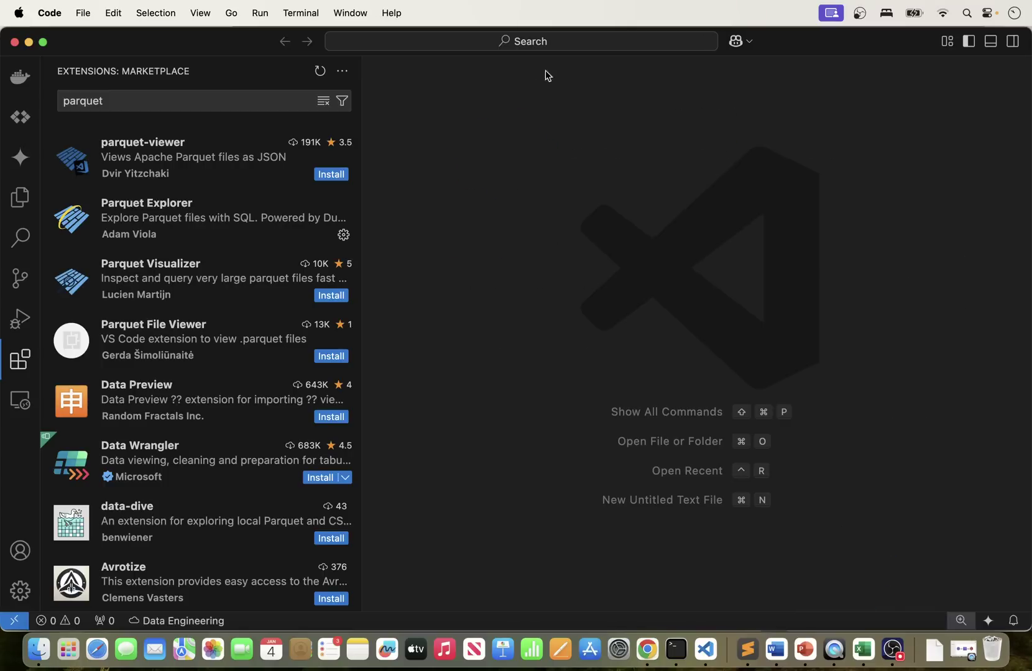
pyautogui.click(15, 201)
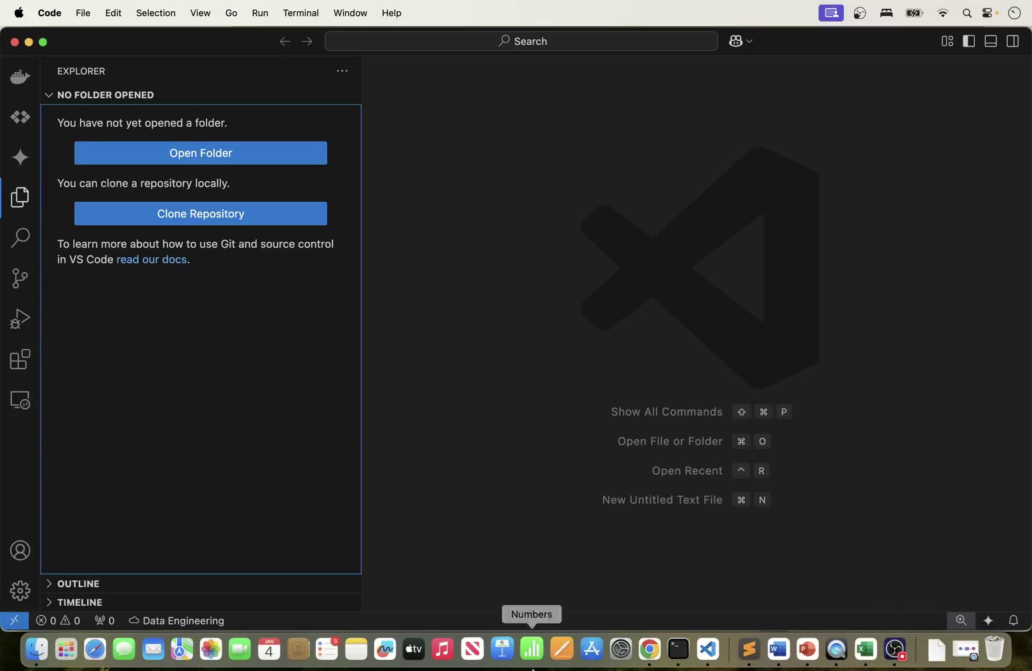
pyautogui.click(648, 647)
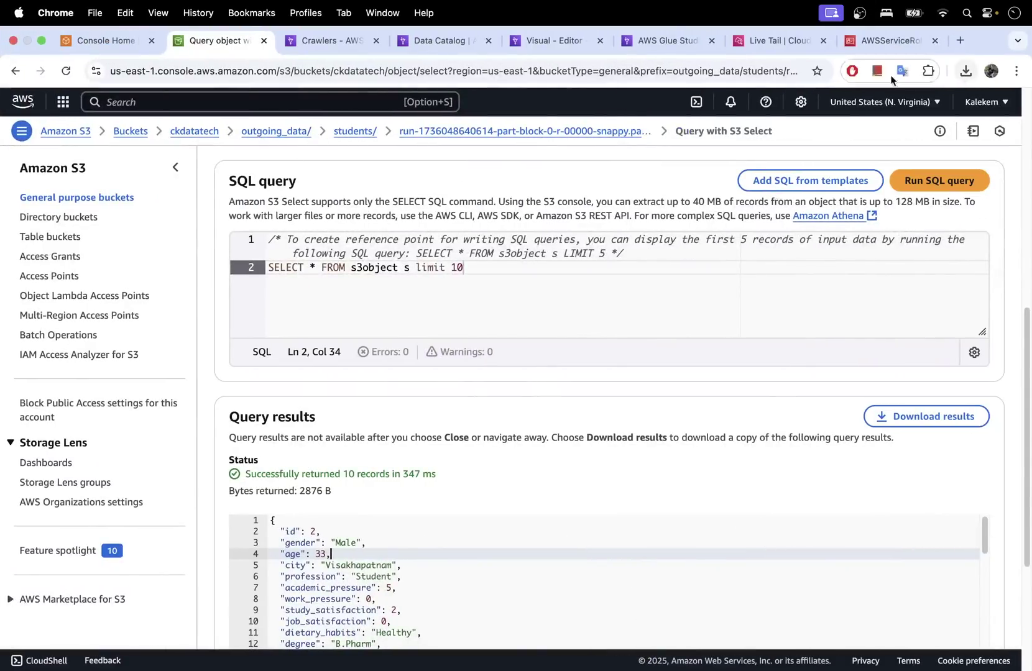
pyautogui.click(964, 71)
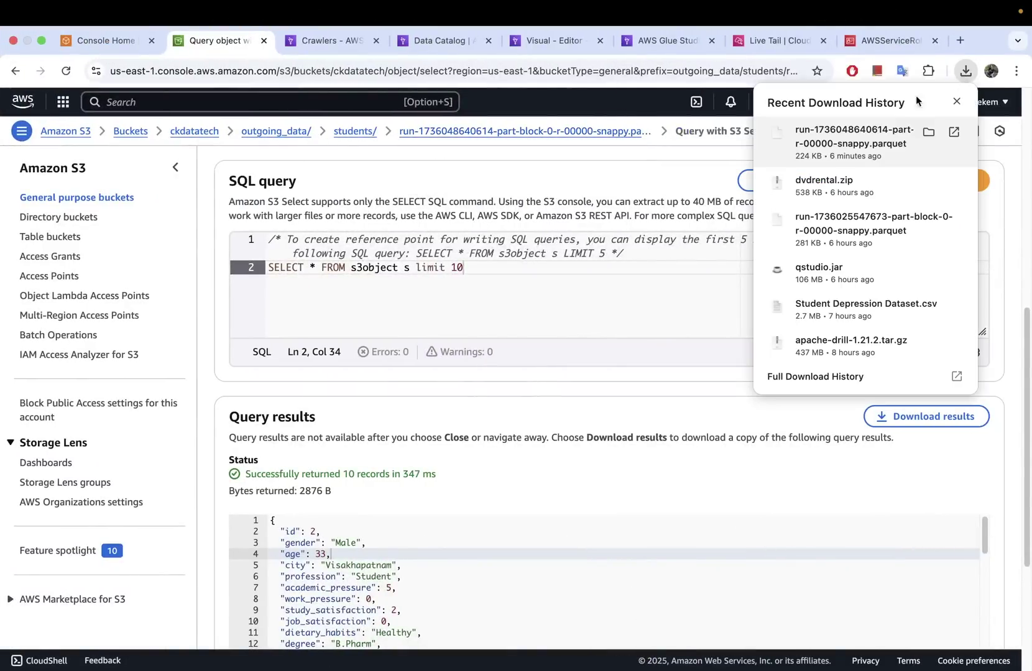
pyautogui.click(928, 133)
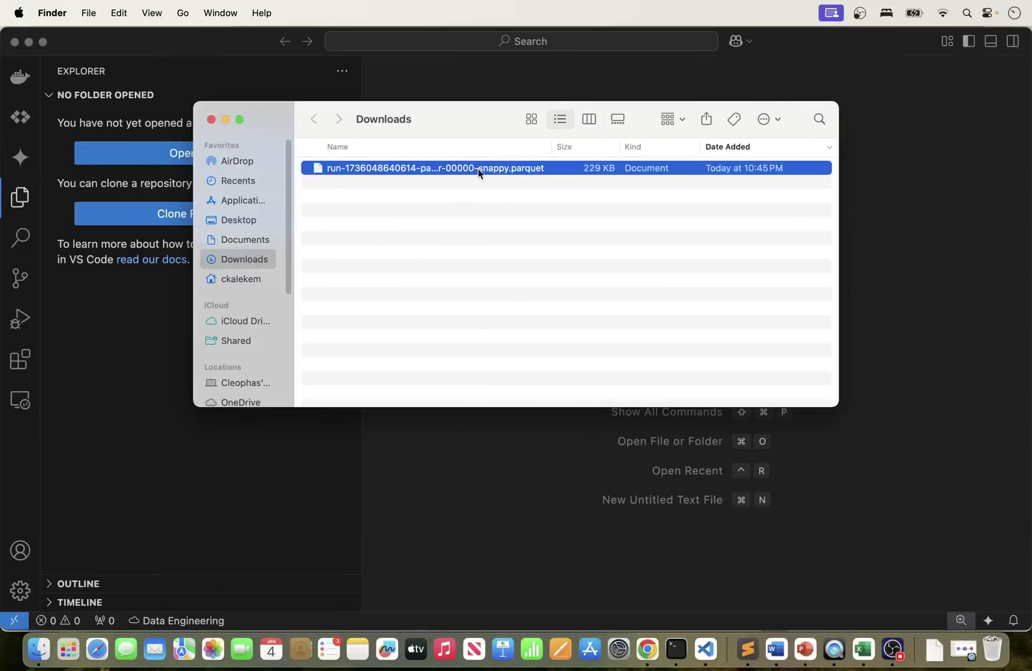
pyautogui.click(534, 169)
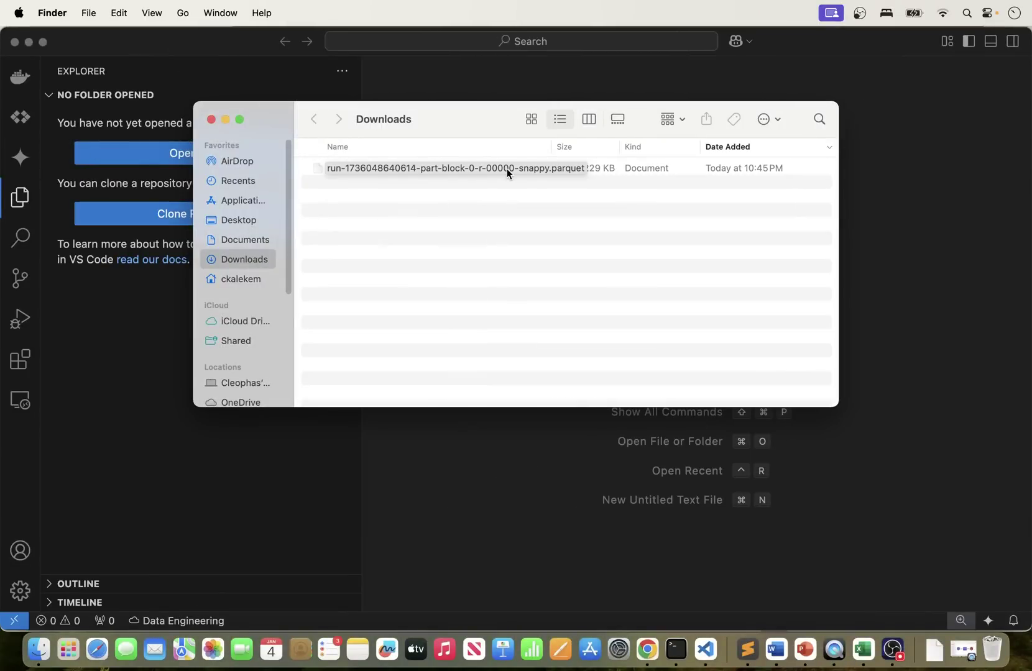
pyautogui.click(213, 119)
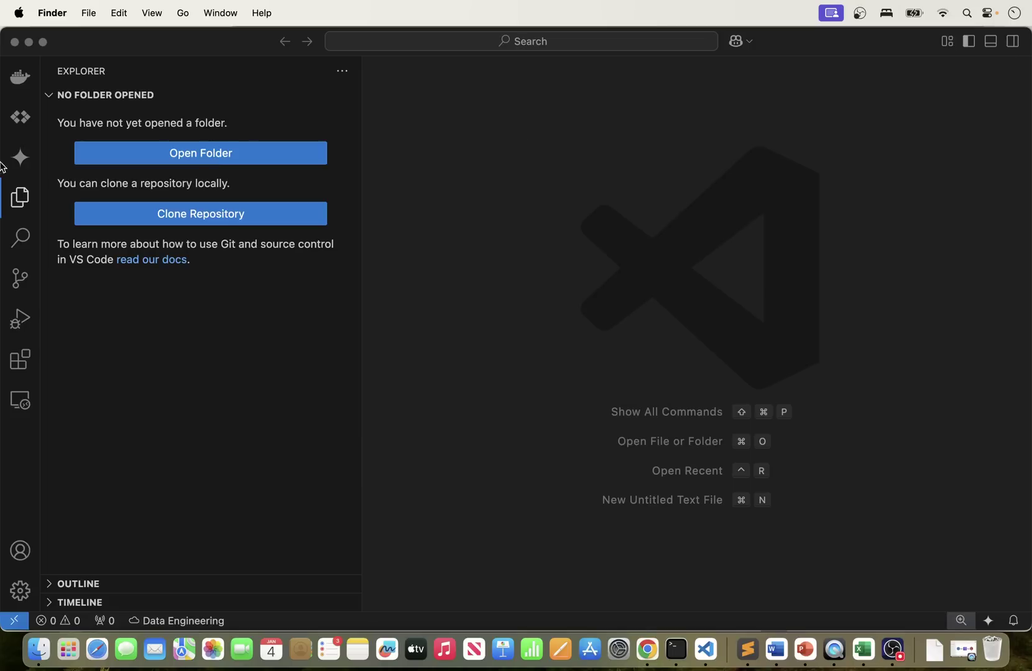
# - Return to Visual Studio Code, make its window full screen, and open the Downloads folder in it
pyautogui.click(94, 17)
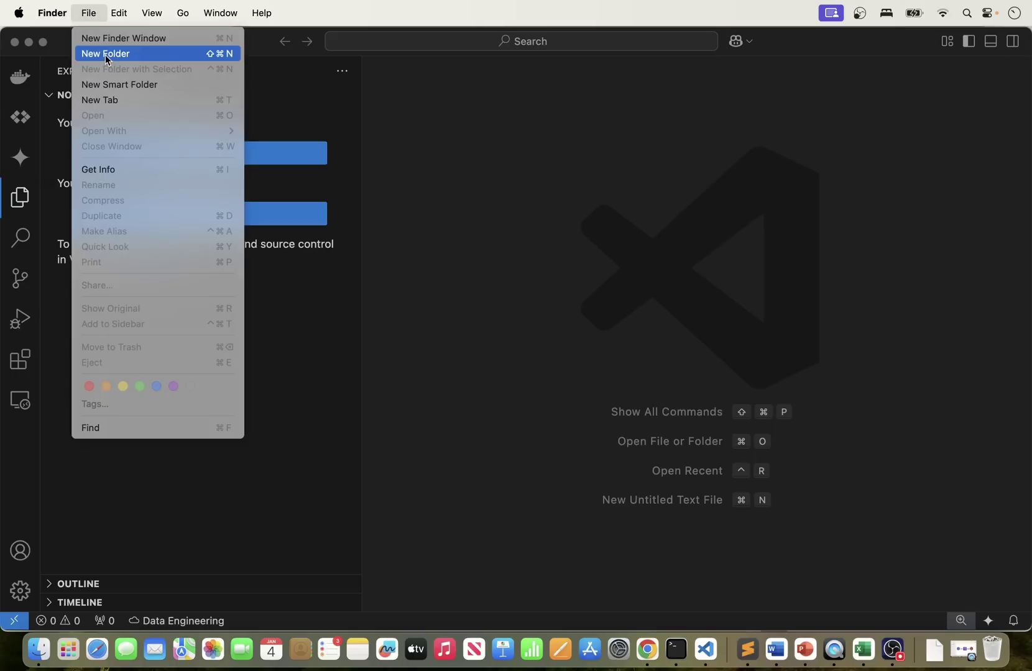
pyautogui.click(481, 160)
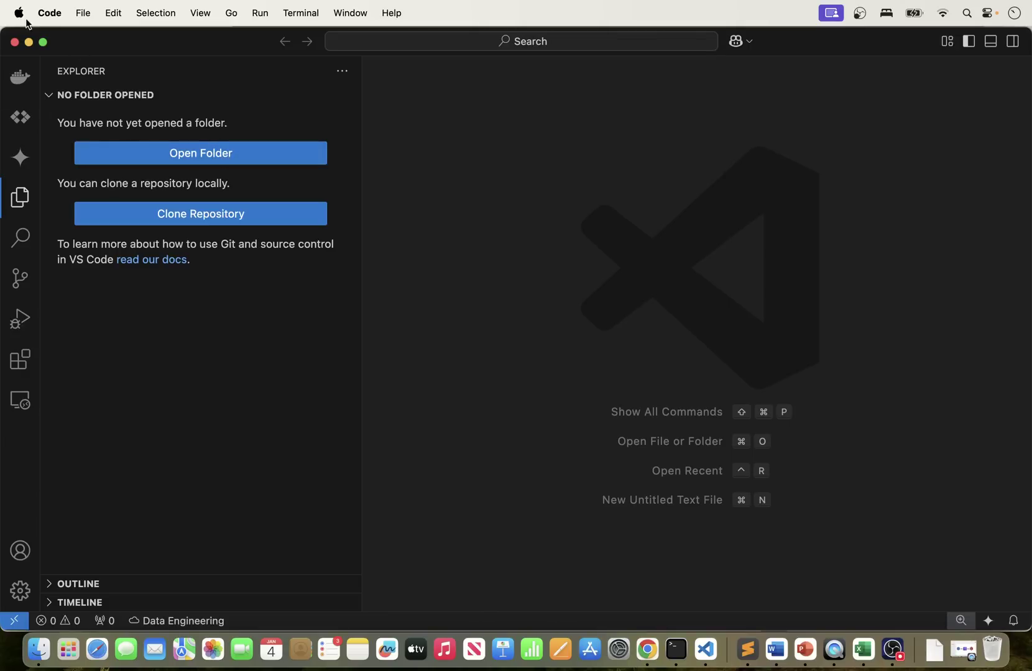
pyautogui.click(41, 43)
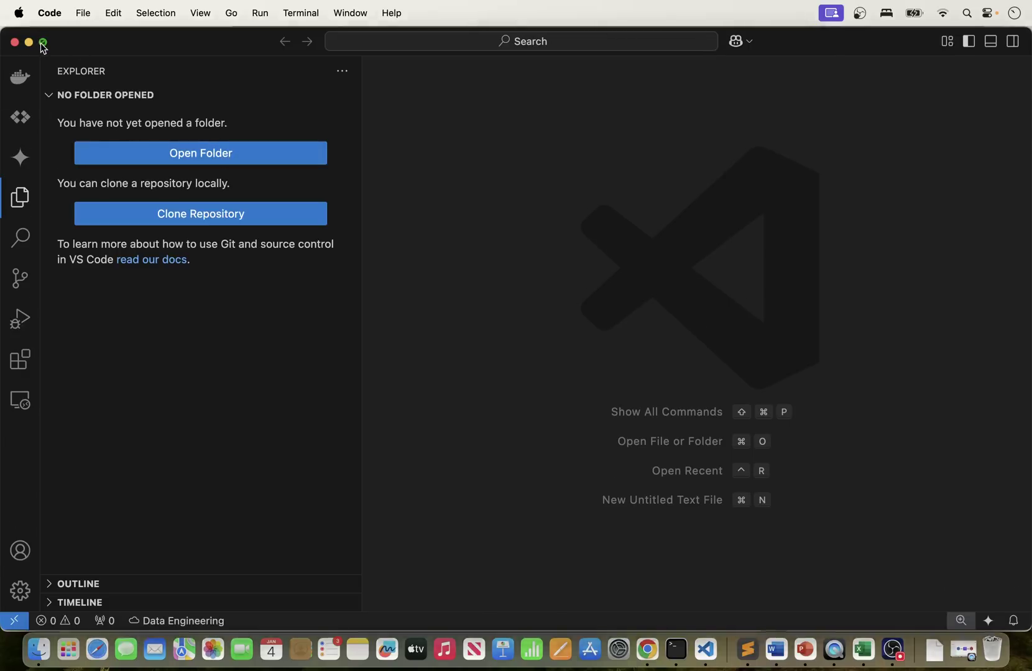
pyautogui.click(84, 14)
pyautogui.click(99, 124)
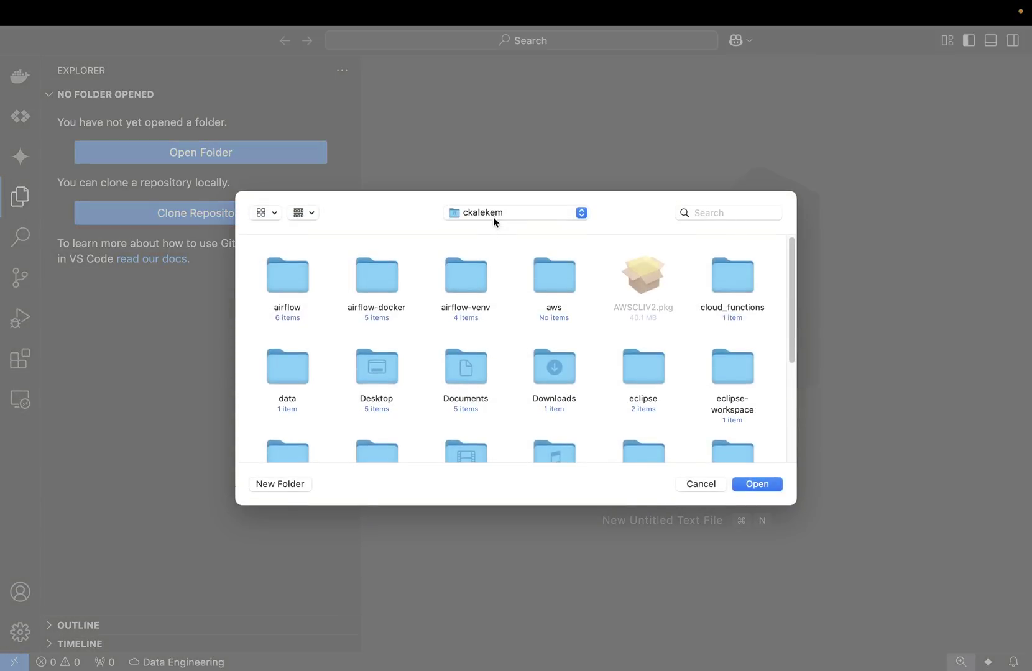
pyautogui.click(494, 219)
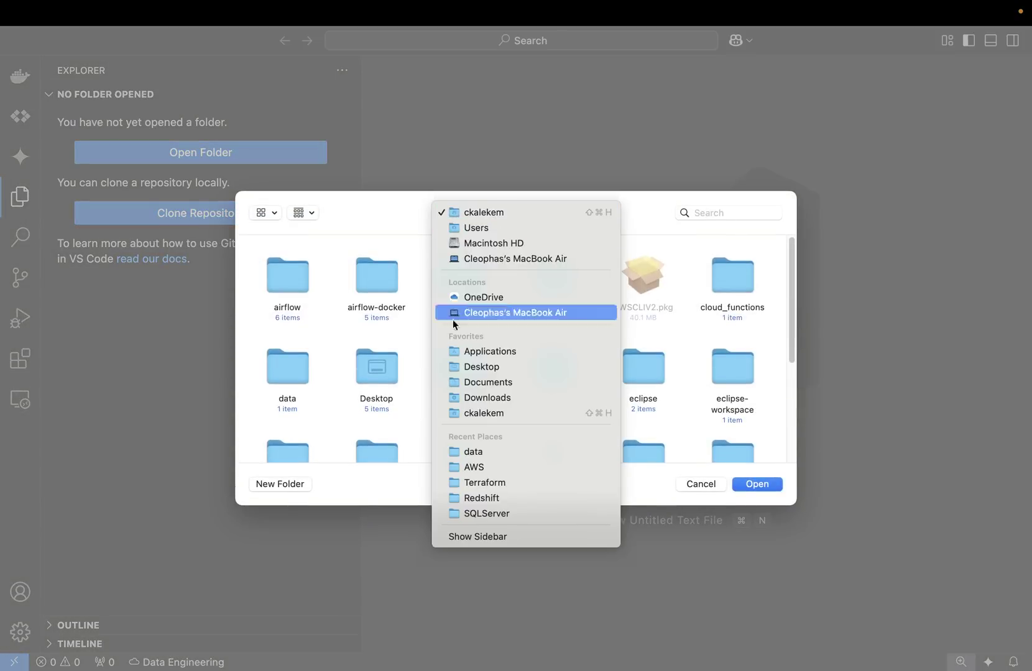
pyautogui.click(484, 404)
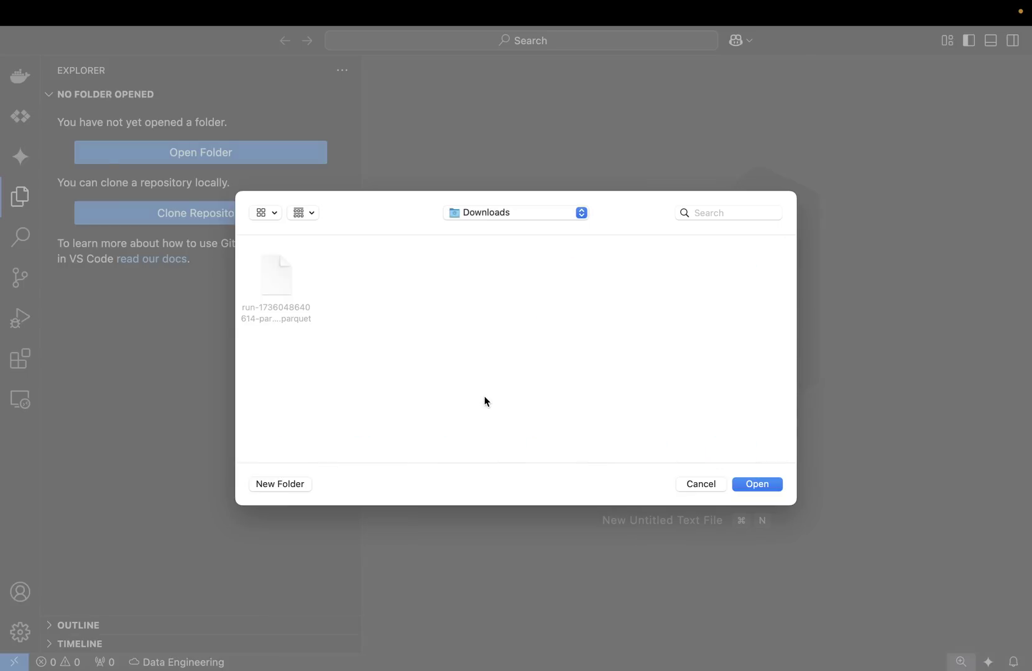
pyautogui.click(769, 488)
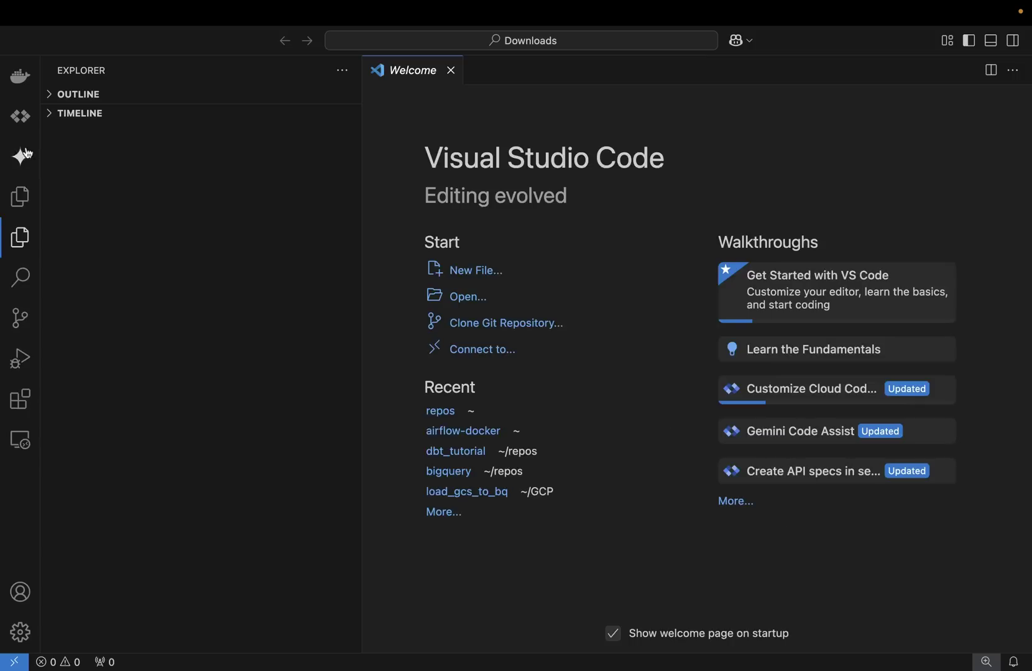
pyautogui.click(23, 246)
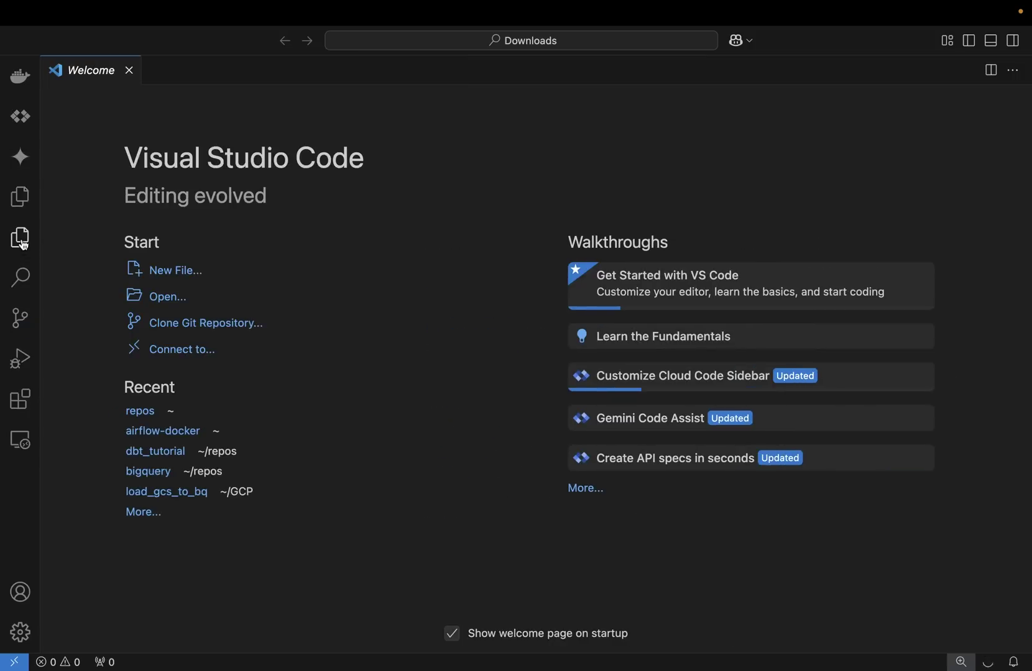
pyautogui.click(20, 197)
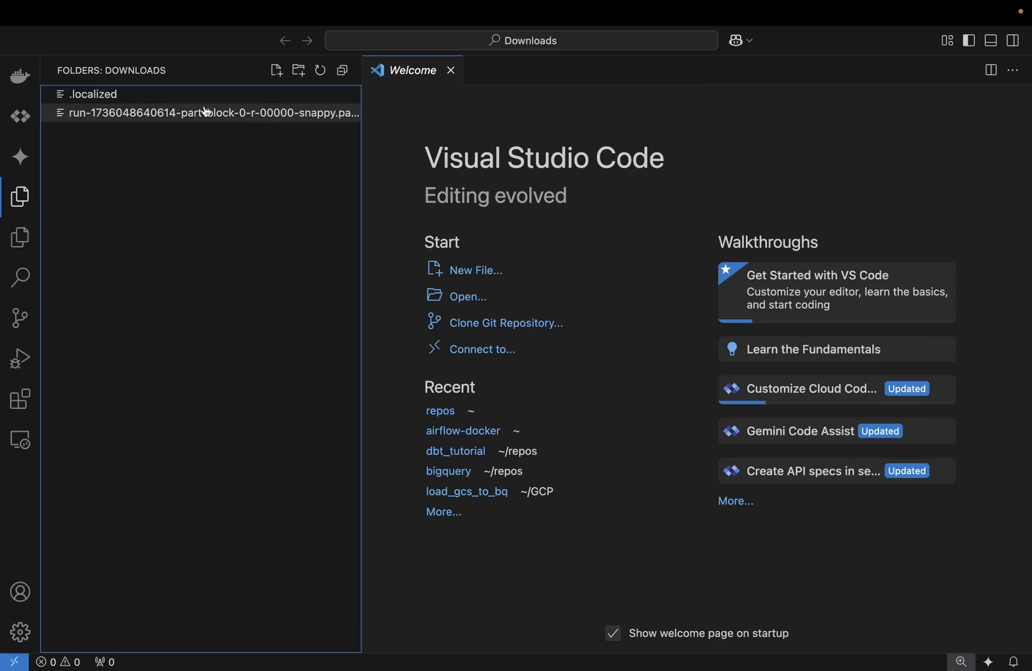
pyautogui.moveTo(362, 92); pyautogui.dragTo(446, 95)
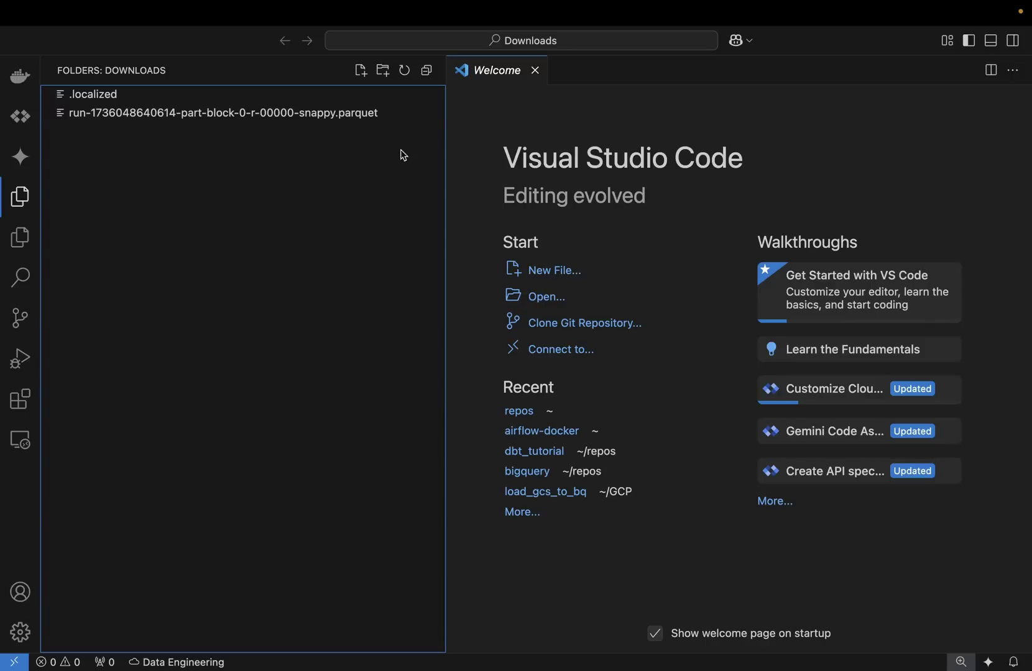
pyautogui.click(320, 115)
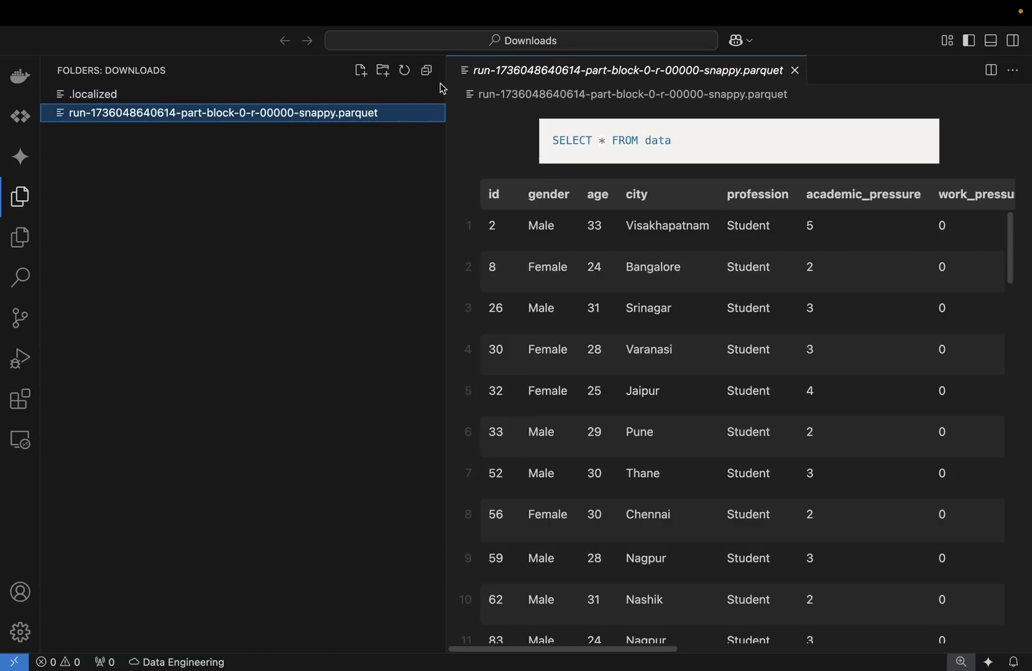
pyautogui.moveTo(446, 81); pyautogui.dragTo(284, 94)
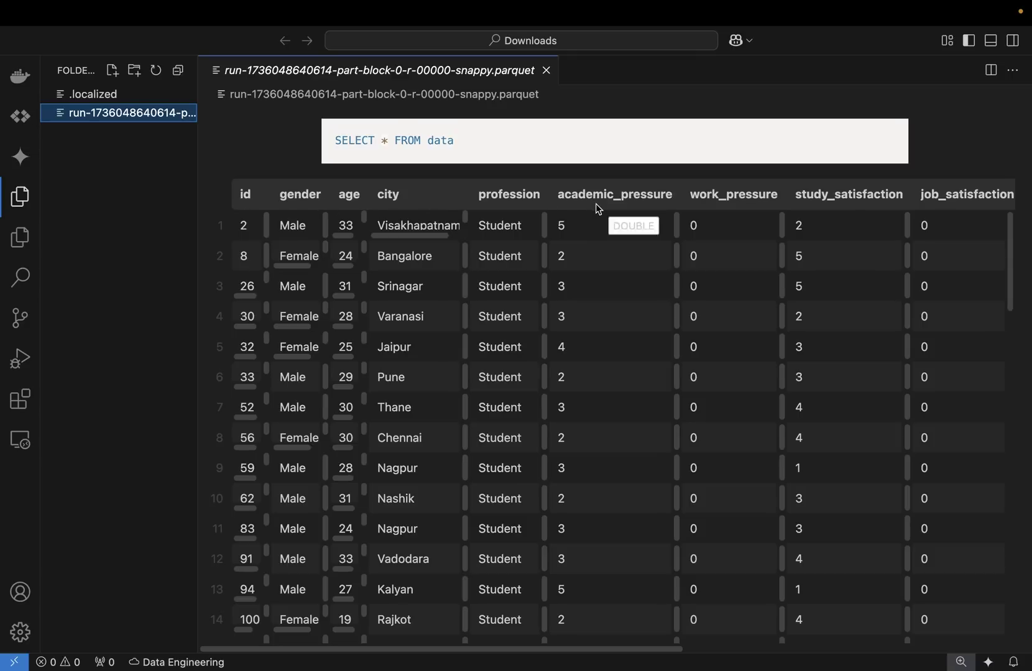
# - Examine the Parquet table's columns, compare them with the Student_Depression_Dataset worksheet in Excel, and return to Visual Studio Code
pyautogui.hscroll(6, 596, 204)
pyautogui.hscroll(3, 597, 208)
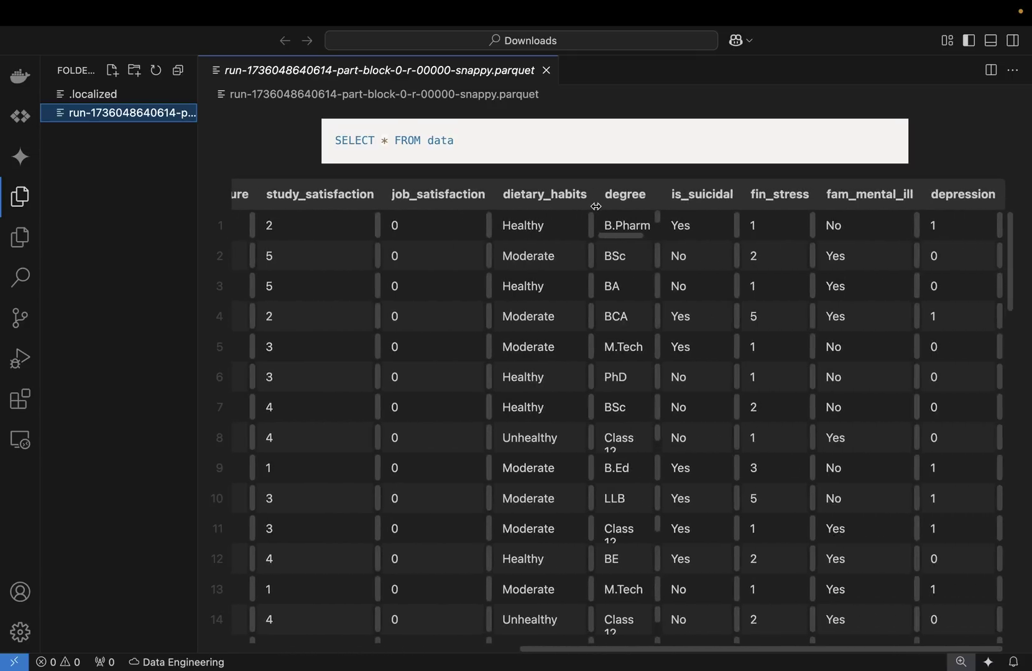
pyautogui.hscroll(-4, 583, 212)
pyautogui.hscroll(-4, 583, 213)
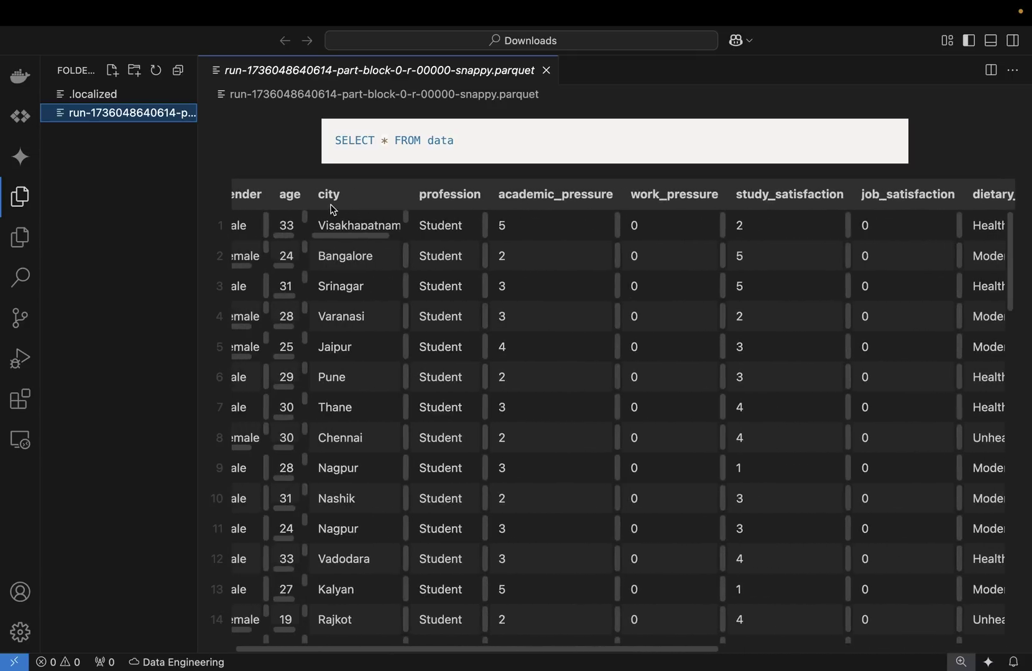
pyautogui.hscroll(-2, 521, 200)
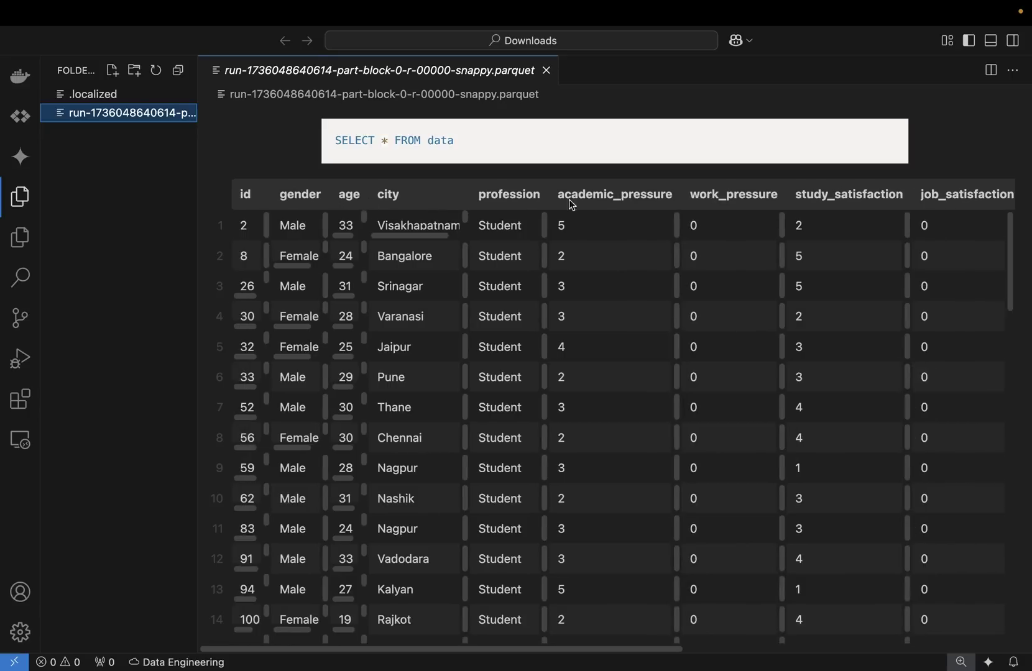
pyautogui.hscroll(6, 634, 224)
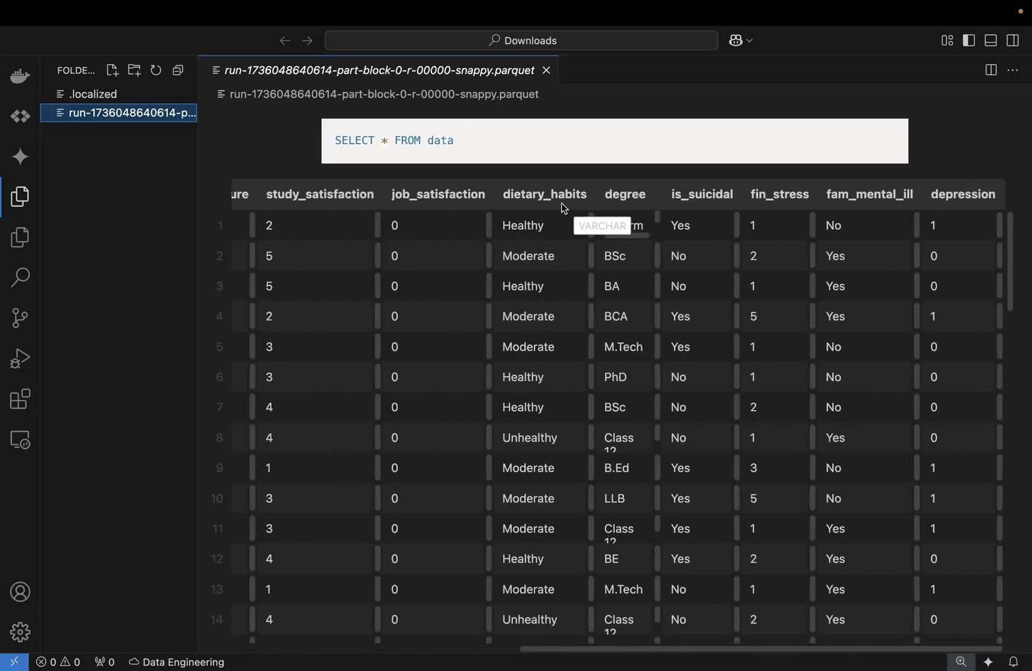
pyautogui.hotkey('ctrl', 'Left')
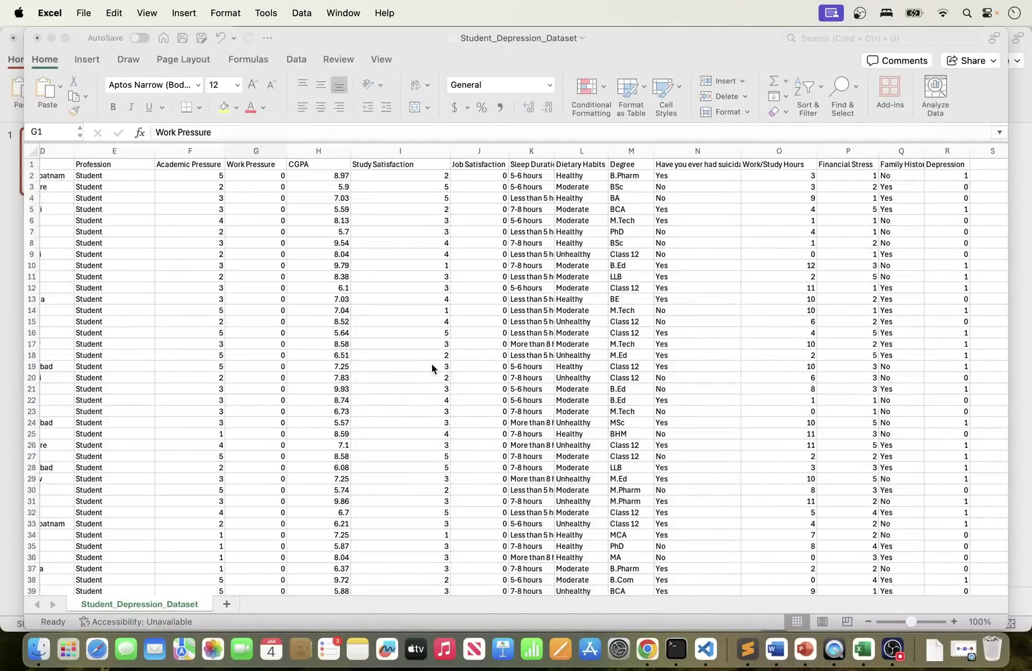
pyautogui.hscroll(-5, 463, 340)
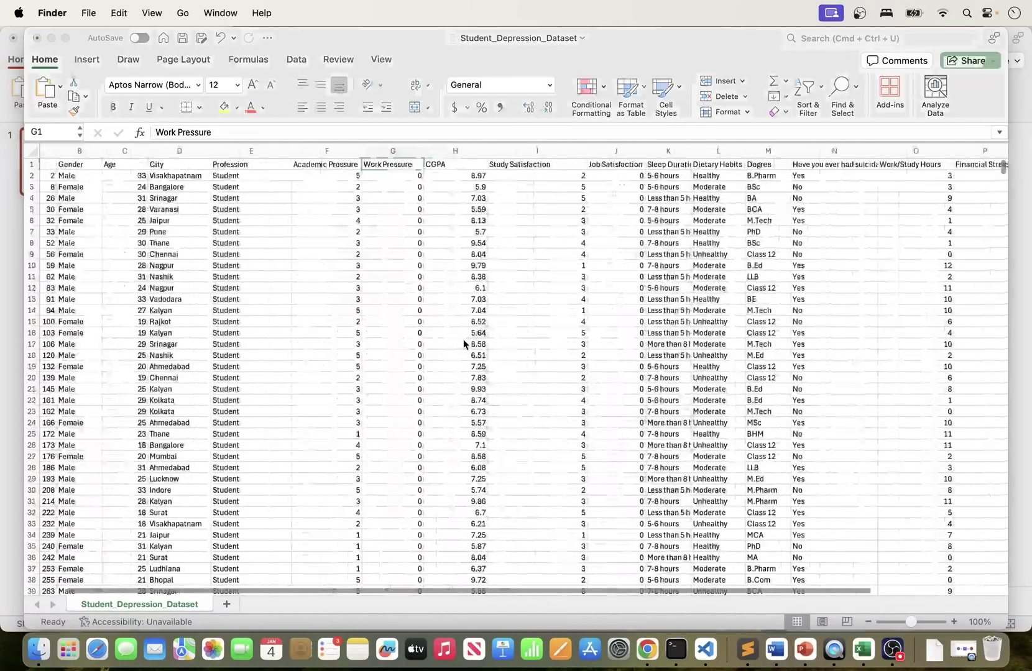
pyautogui.click(713, 650)
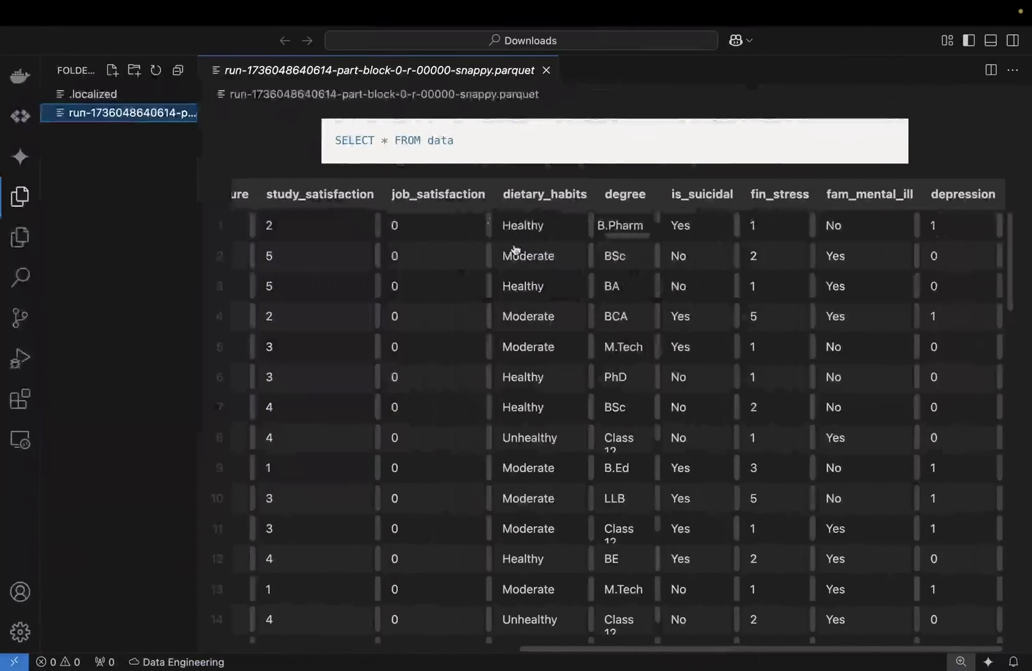
# - Change the query to SELECT count(*) FROM data and run it to count the Parquet file's rows
pyautogui.click(473, 140)
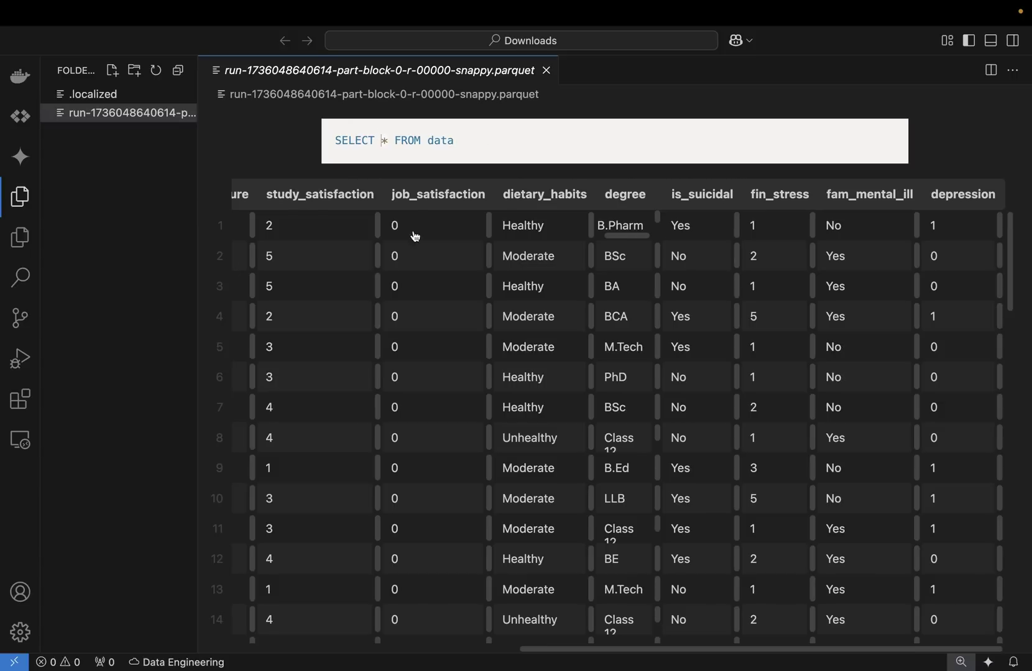
pyautogui.write('count(')
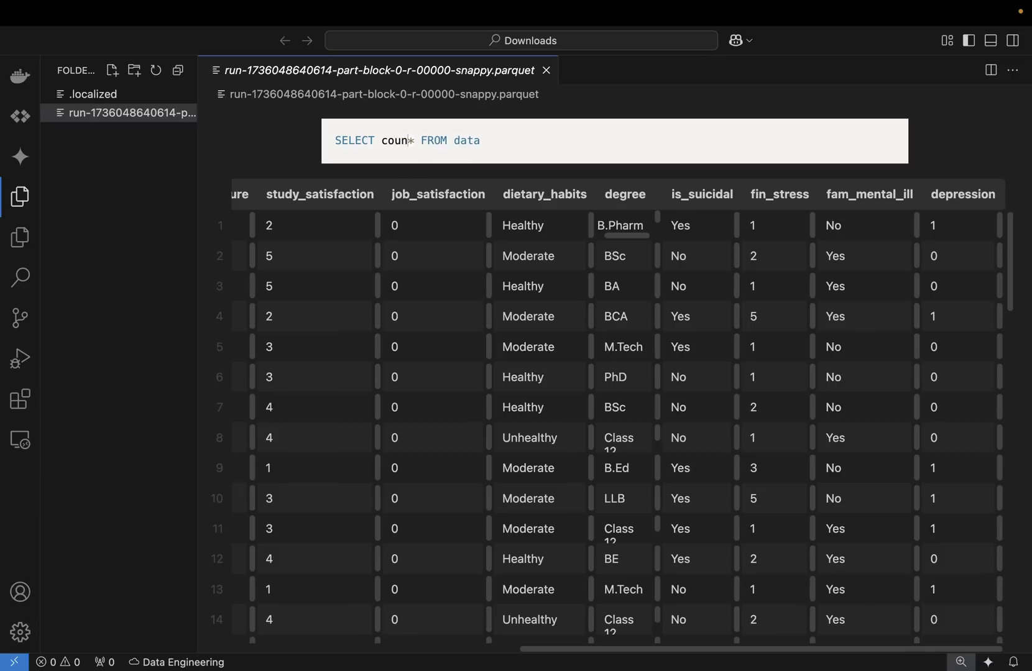
pyautogui.click(429, 141)
pyautogui.write(')')
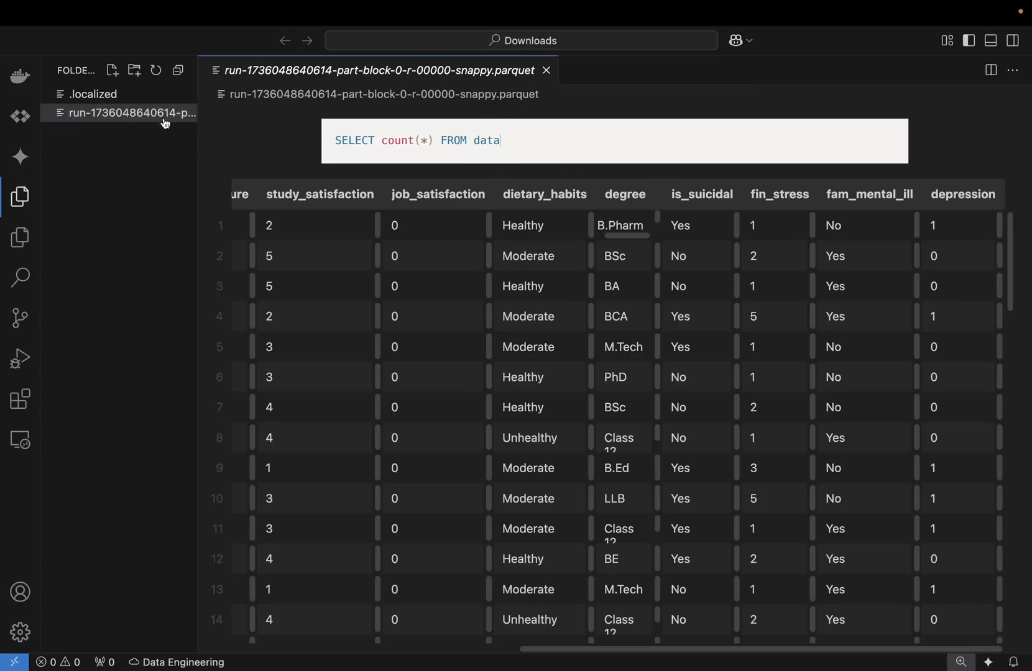
pyautogui.click(133, 117)
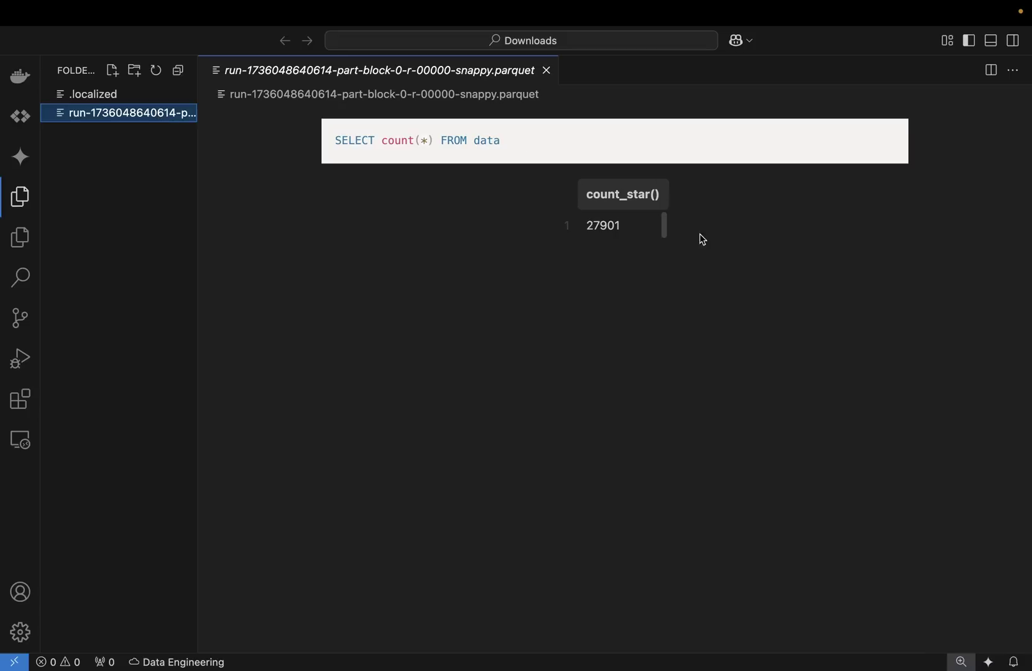
pyautogui.click(629, 234)
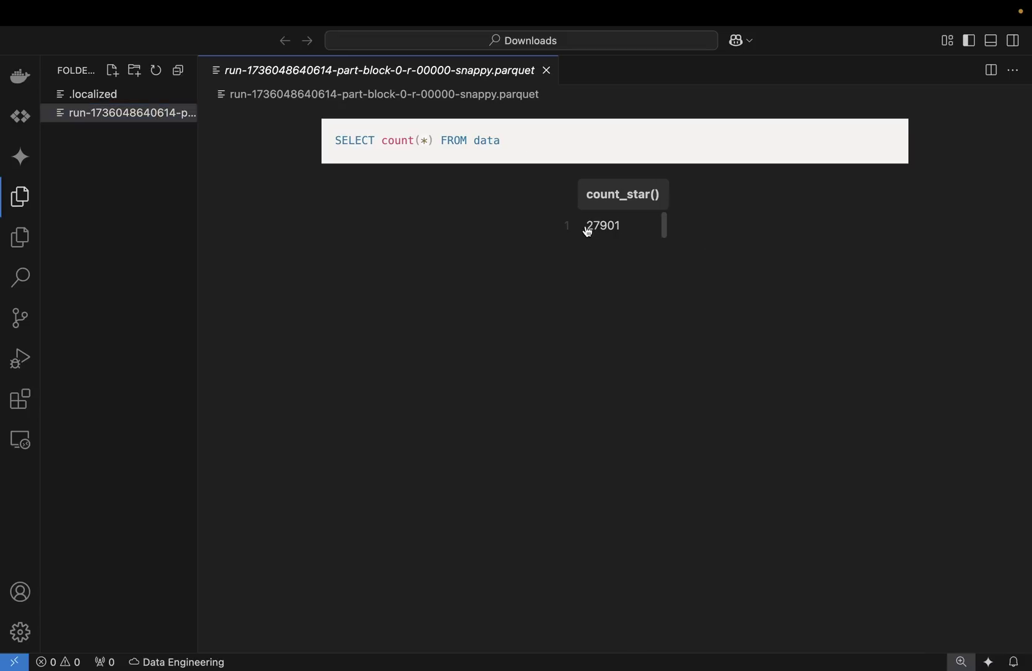
# - Check the row count against the Profession column's count in the Excel dataset, and switch back to Visual Studio Code
pyautogui.moveTo(585, 231); pyautogui.dragTo(635, 231)
pyautogui.hotkey('ctrl', 'Left')
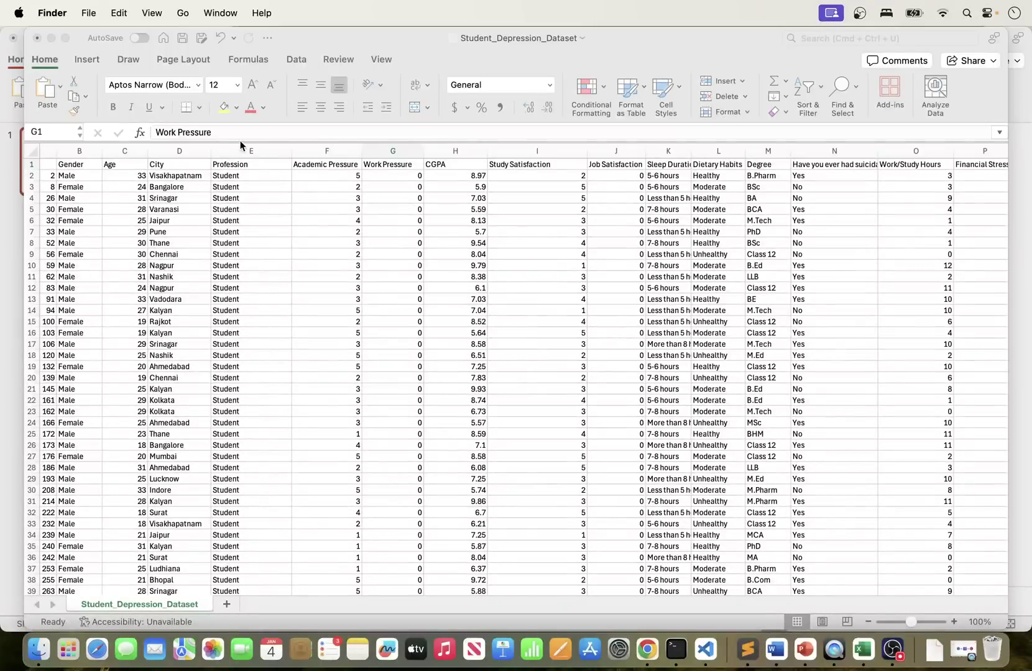
pyautogui.click(240, 141)
pyautogui.click(250, 151)
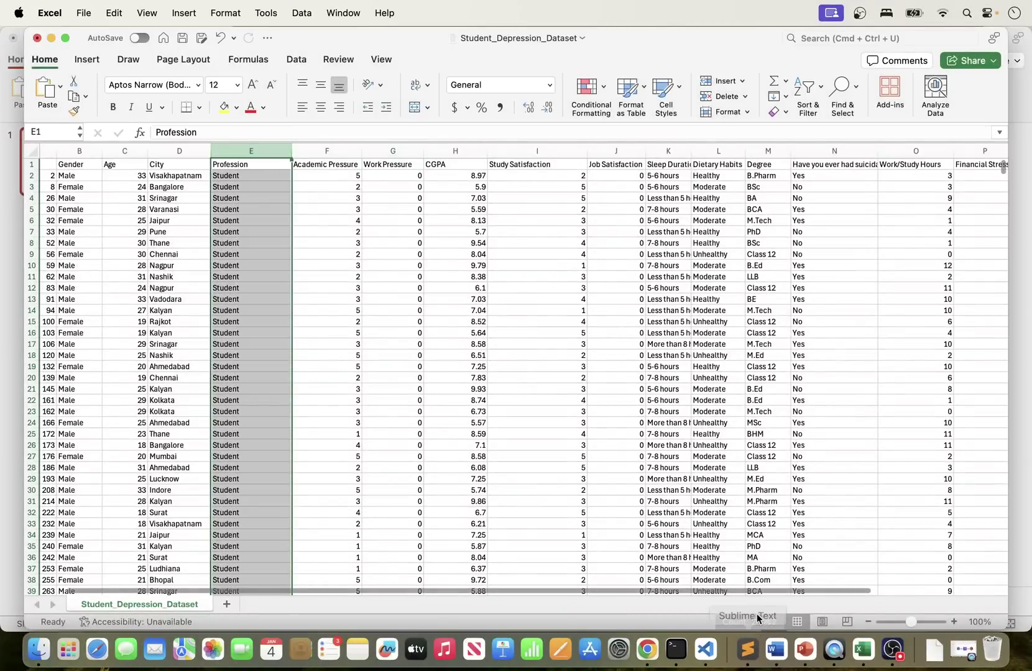
pyautogui.click(786, 663)
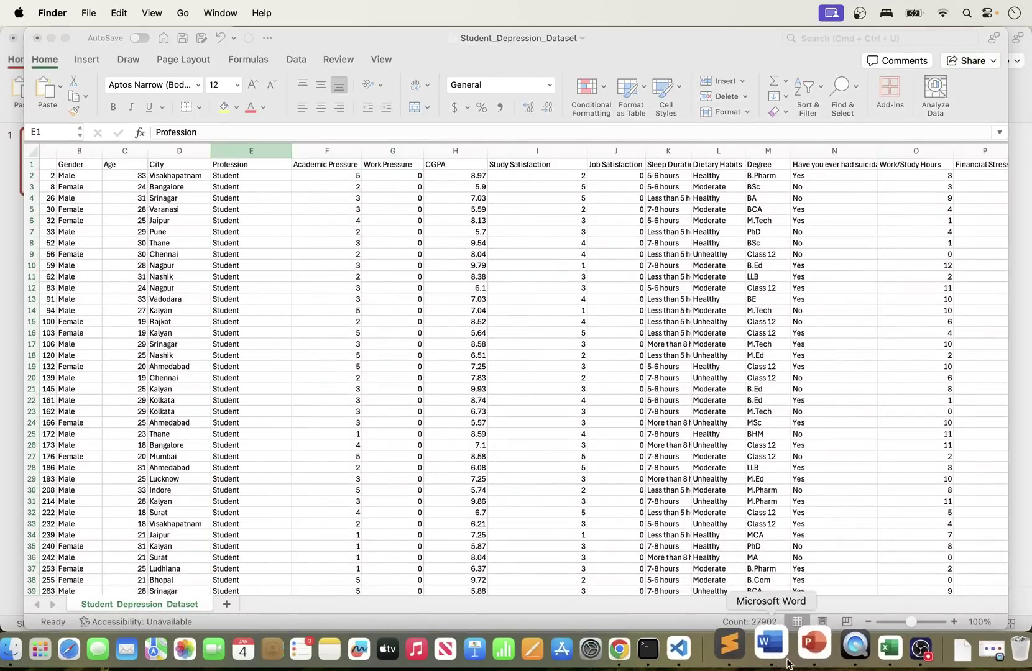
pyautogui.click(703, 658)
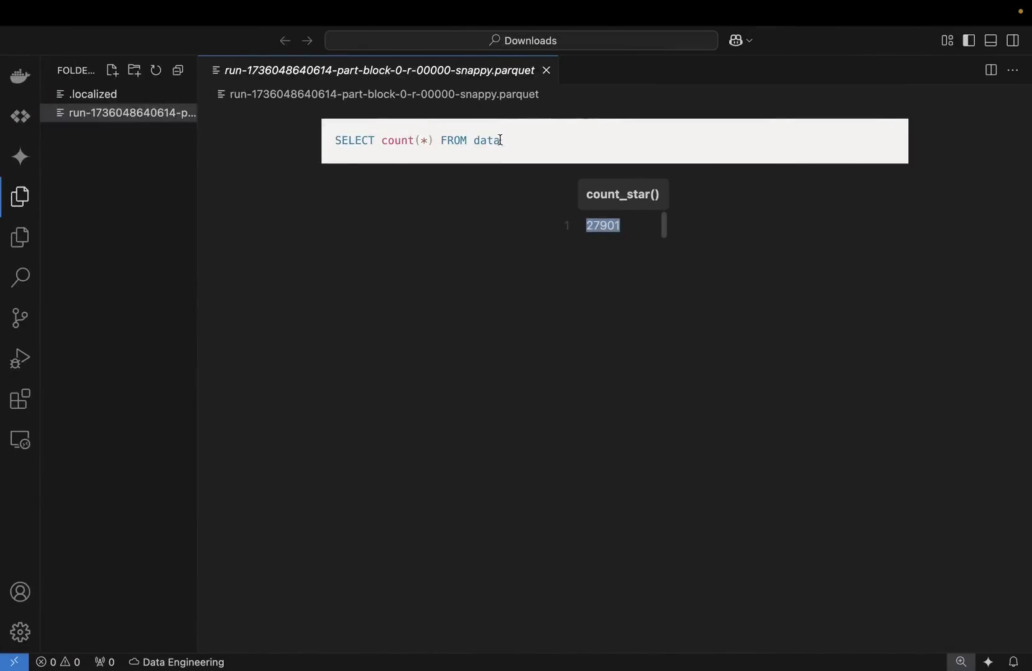
# - Replace count(*) with * in the query and rerun it to list all rows
pyautogui.click(435, 144)
pyautogui.press('BackSpace')
pyautogui.press('BackSpace')
pyautogui.press('BackSpace')
pyautogui.press('BackSpace')
pyautogui.press('BackSpace')
pyautogui.press('BackSpace')
pyautogui.press('BackSpace')
pyautogui.press('BackSpace')
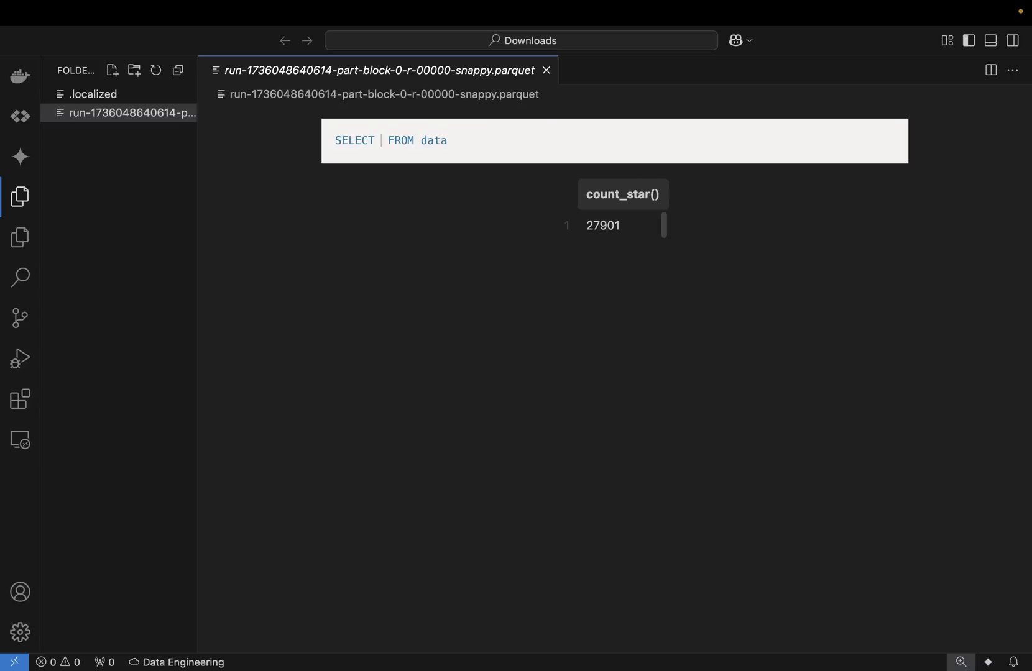
pyautogui.write('*')
pyautogui.click(129, 113)
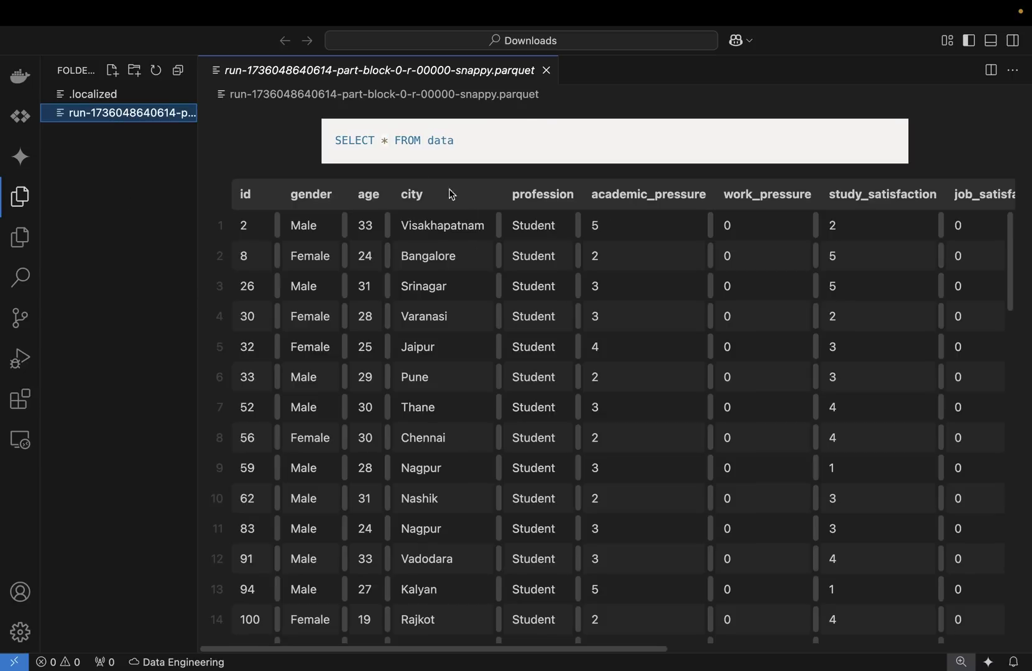
# - Add the filter WHERE gender ='Female' and age > 40 to the query on a new line, and run it
pyautogui.click(474, 151)
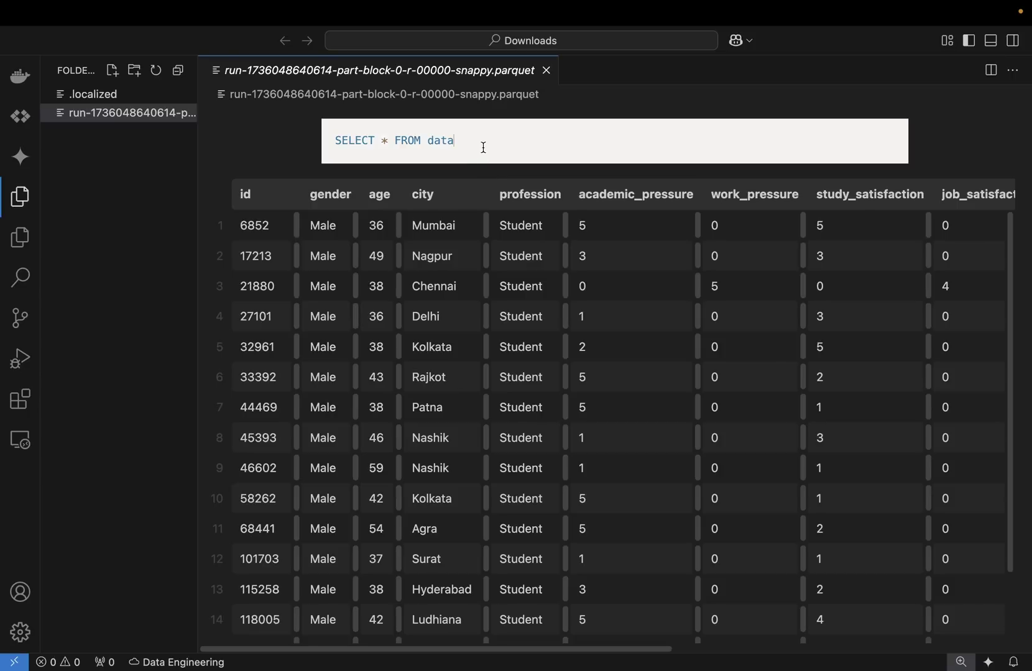
pyautogui.press('Return')
pyautogui.write('WHERE')
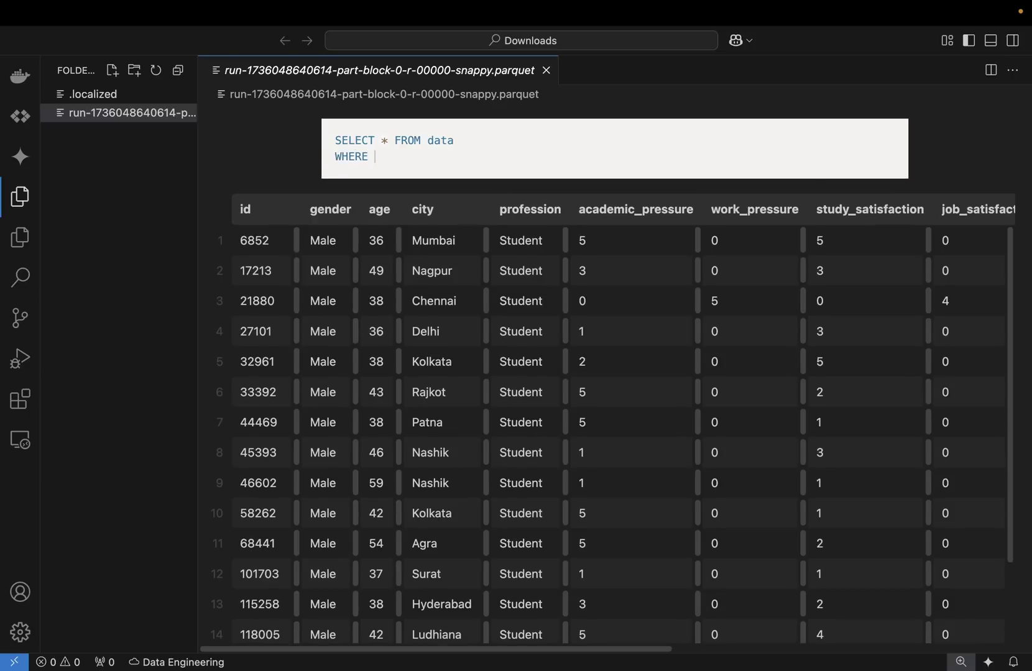
pyautogui.press('capslock')
pyautogui.write("gender ='Fema")
pyautogui.write("le' and age > 40")
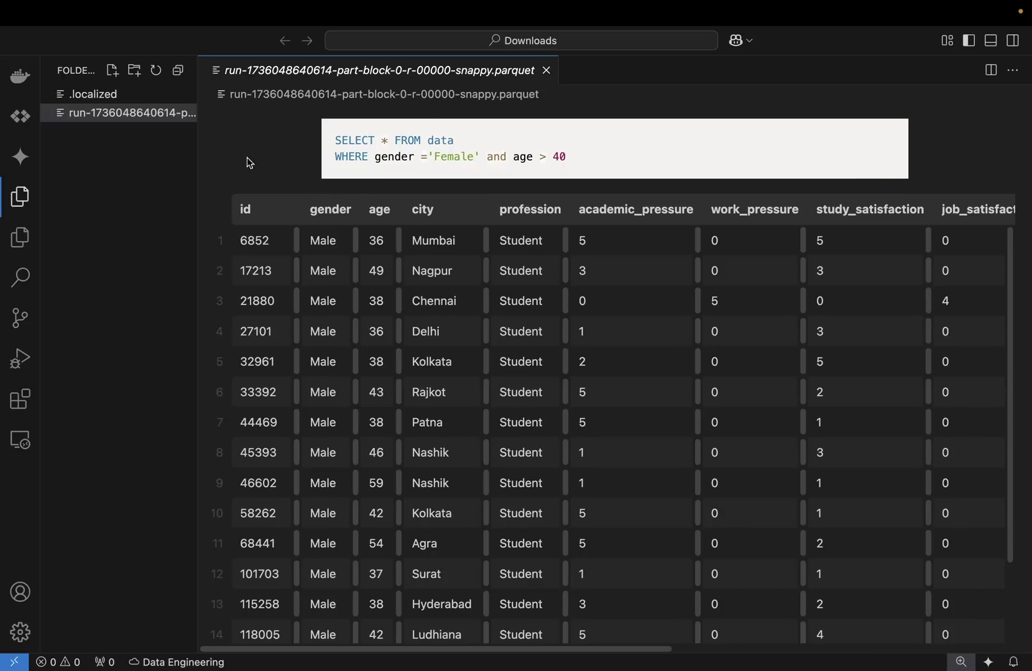
pyautogui.click(113, 119)
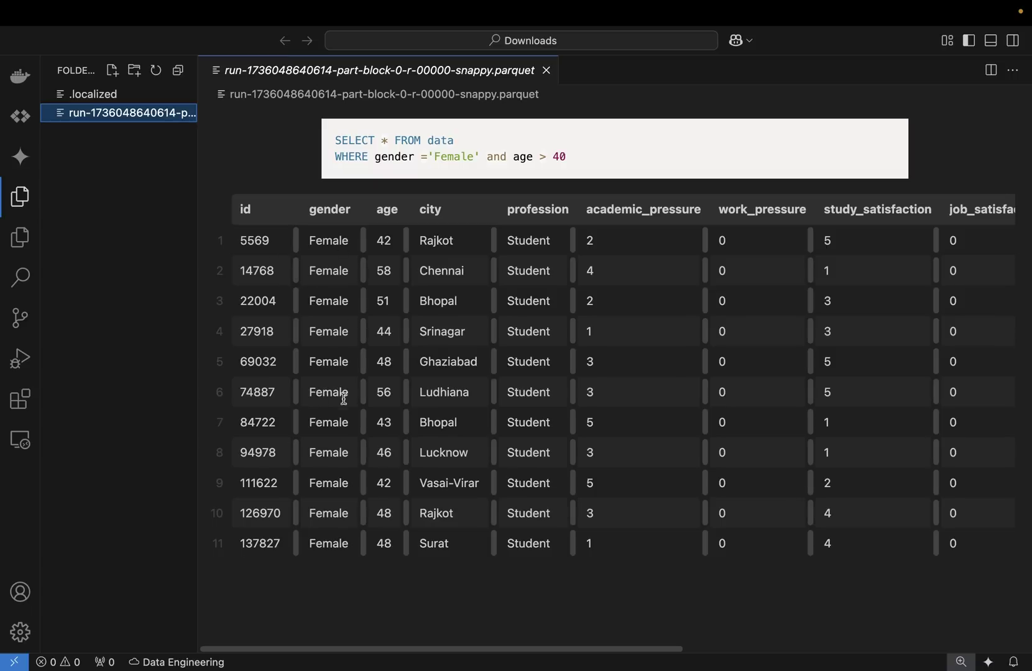
# - Wrap the filtered query's asterisk as count(*) and run it to count the matching rows
pyautogui.click(385, 143)
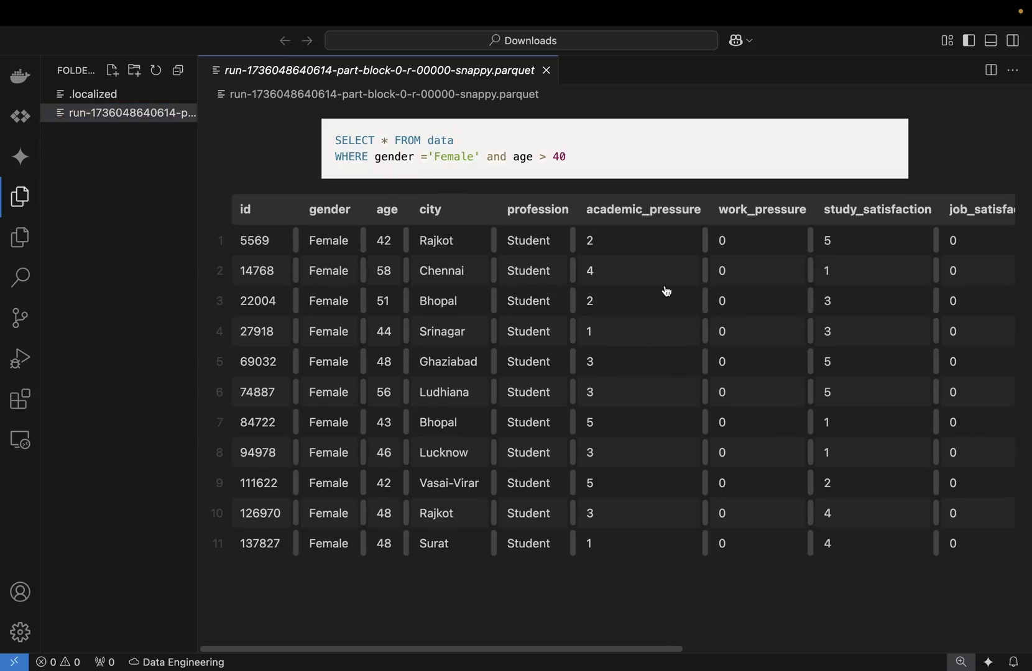
pyautogui.write('count(')
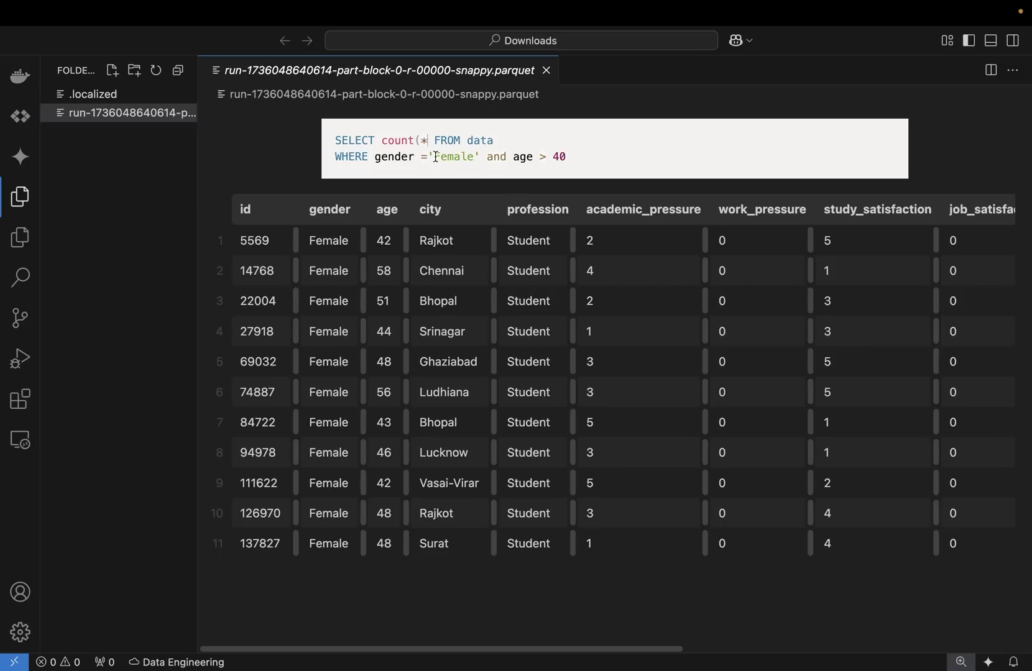
pyautogui.press('Right')
pyautogui.write(')')
pyautogui.click(139, 170)
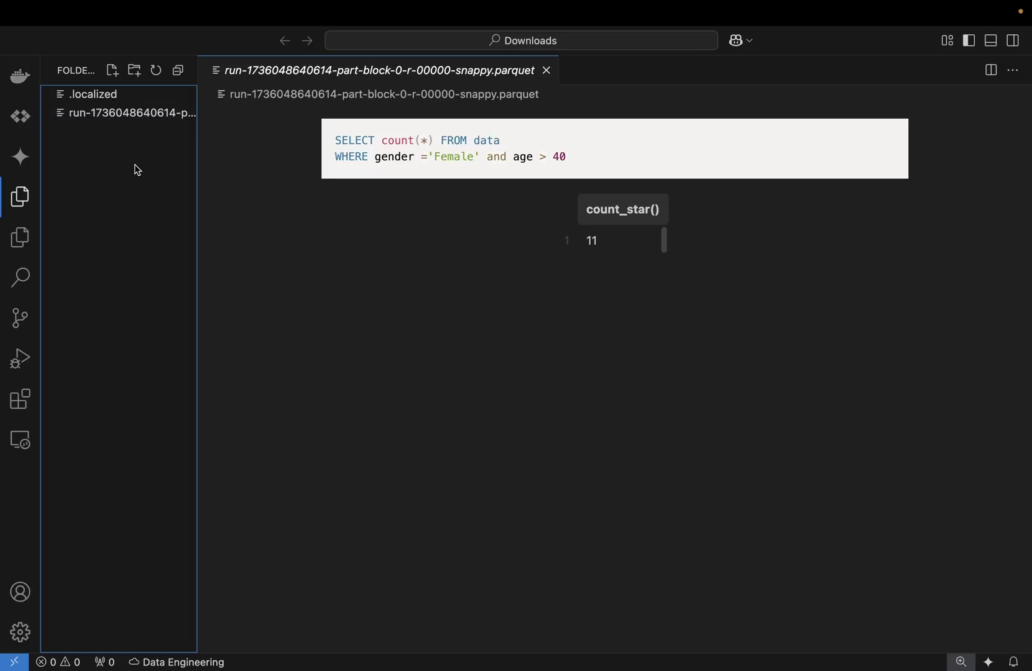
pyautogui.click(621, 247)
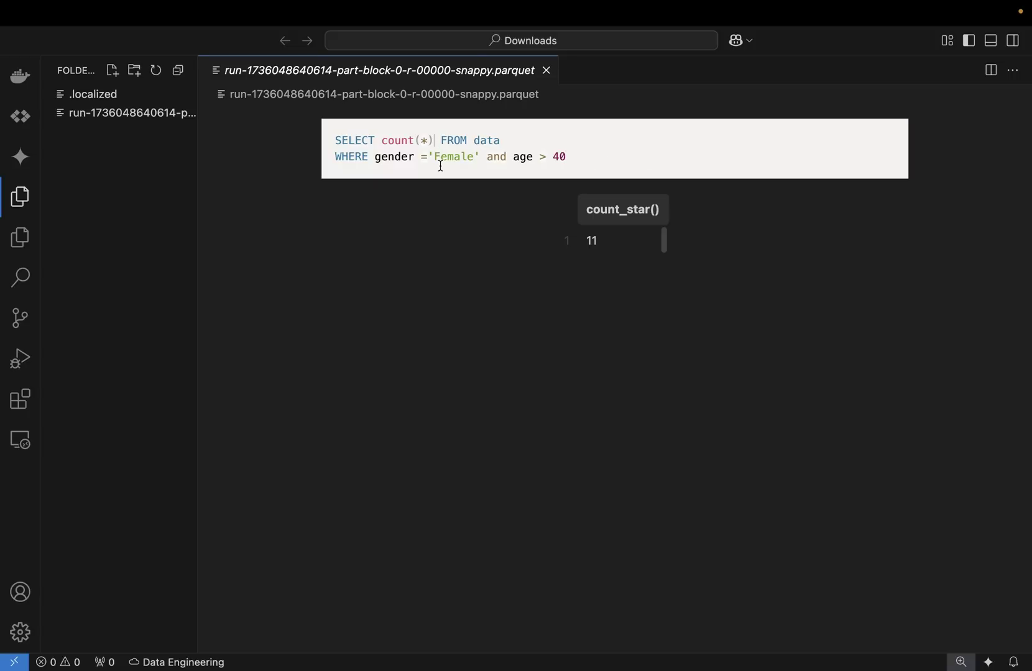
# - Restore the filtered query to SELECT *, run it, and examine the columns of the matching rows
pyautogui.press('BackSpace')
pyautogui.press('BackSpace')
pyautogui.press('BackSpace')
pyautogui.press('BackSpace')
pyautogui.press('BackSpace')
pyautogui.press('BackSpace')
pyautogui.press('BackSpace')
pyautogui.press('BackSpace')
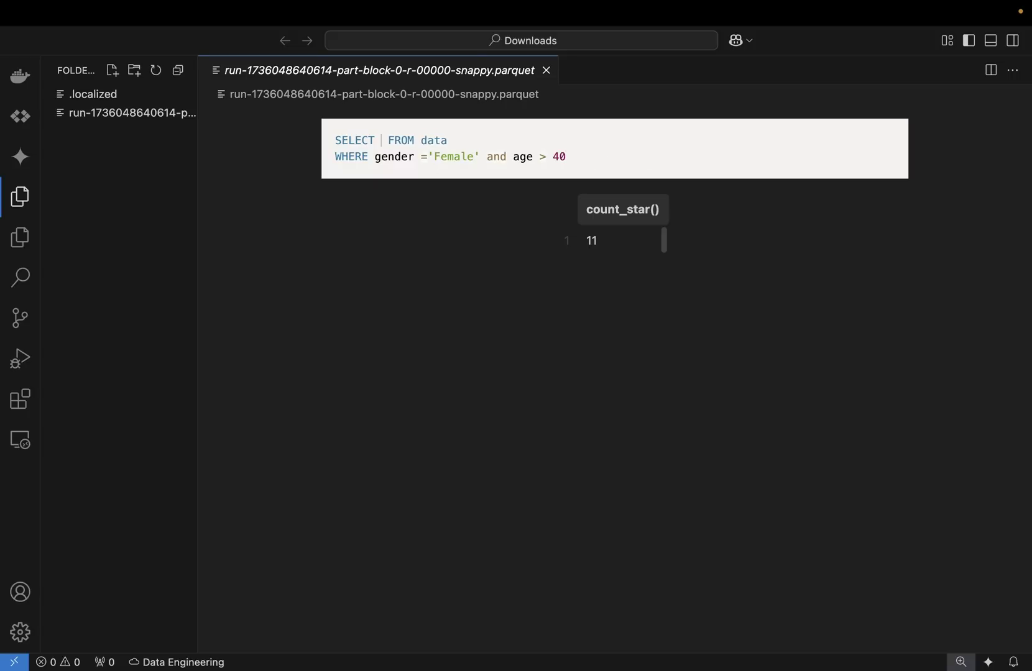
pyautogui.write('*')
pyautogui.click(154, 113)
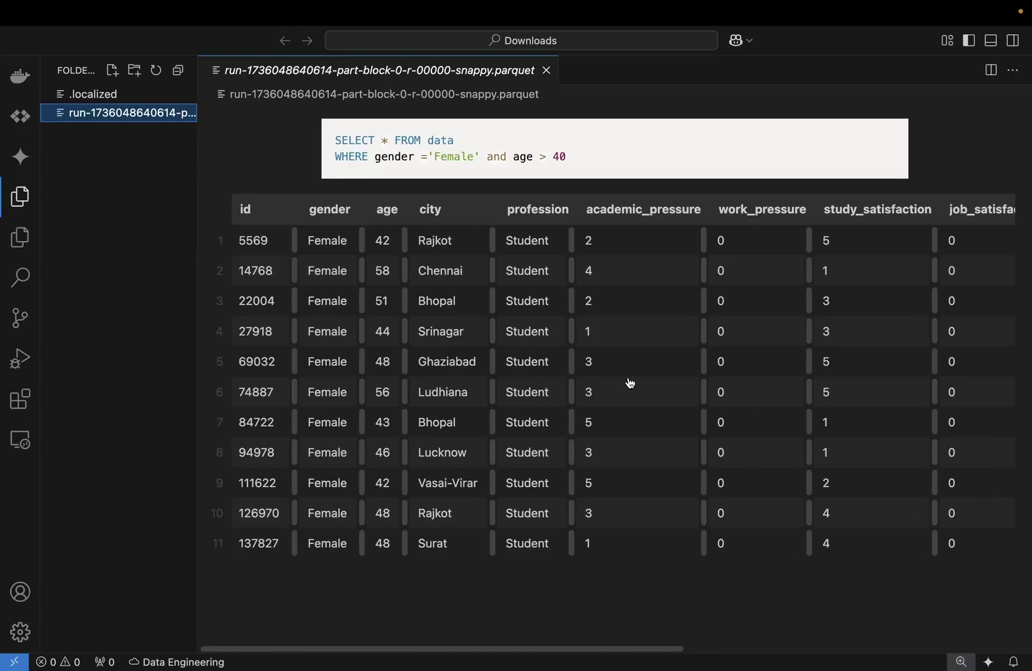
pyautogui.hscroll(5, 628, 383)
pyautogui.hscroll(10, 629, 383)
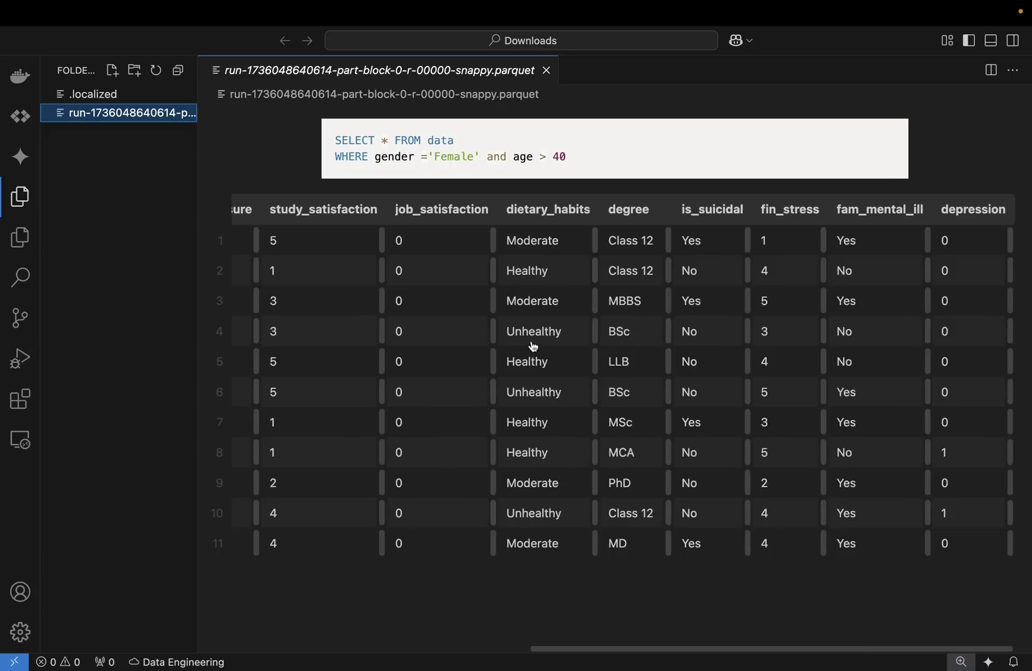
pyautogui.hscroll(-4, 357, 312)
pyautogui.hscroll(4, 358, 313)
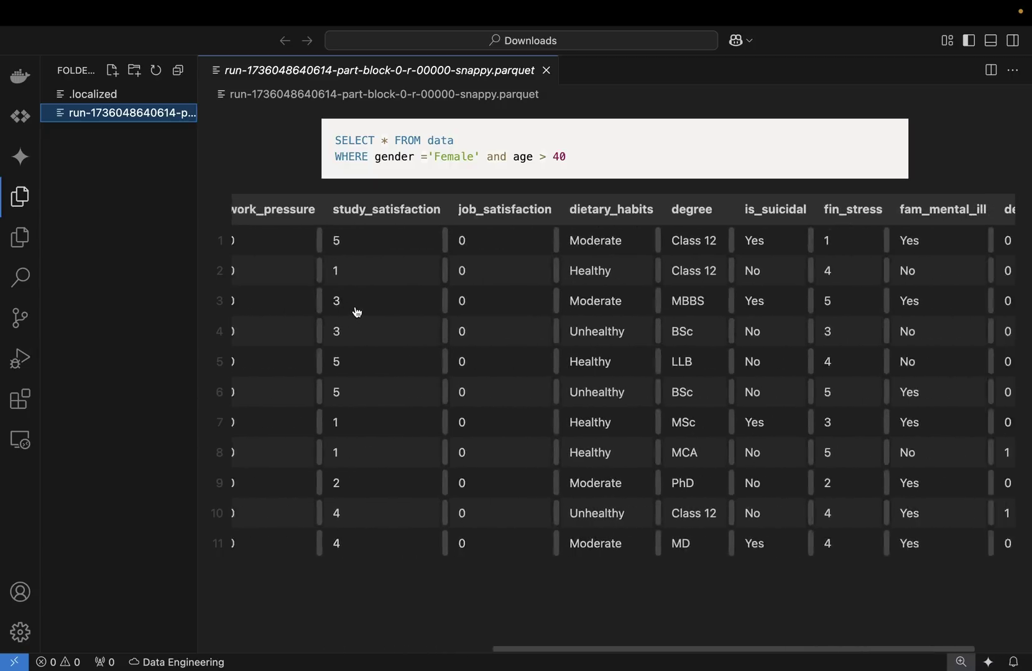
# - Examine the filtered rows from id through depression, and open the extensions view
pyautogui.hscroll(1, 358, 313)
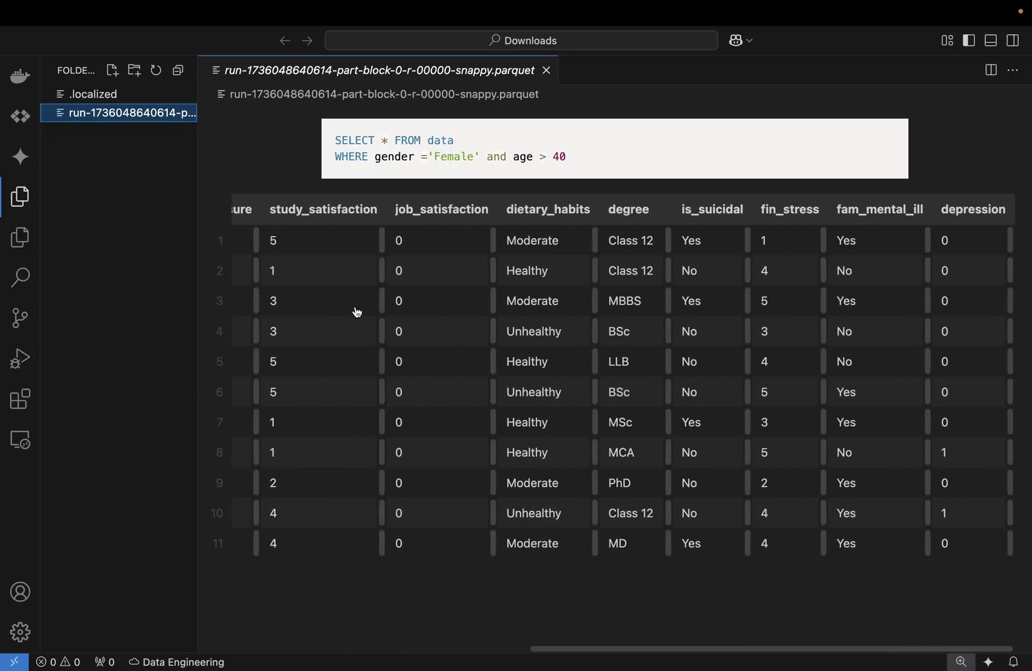
pyautogui.hscroll(-10, 358, 312)
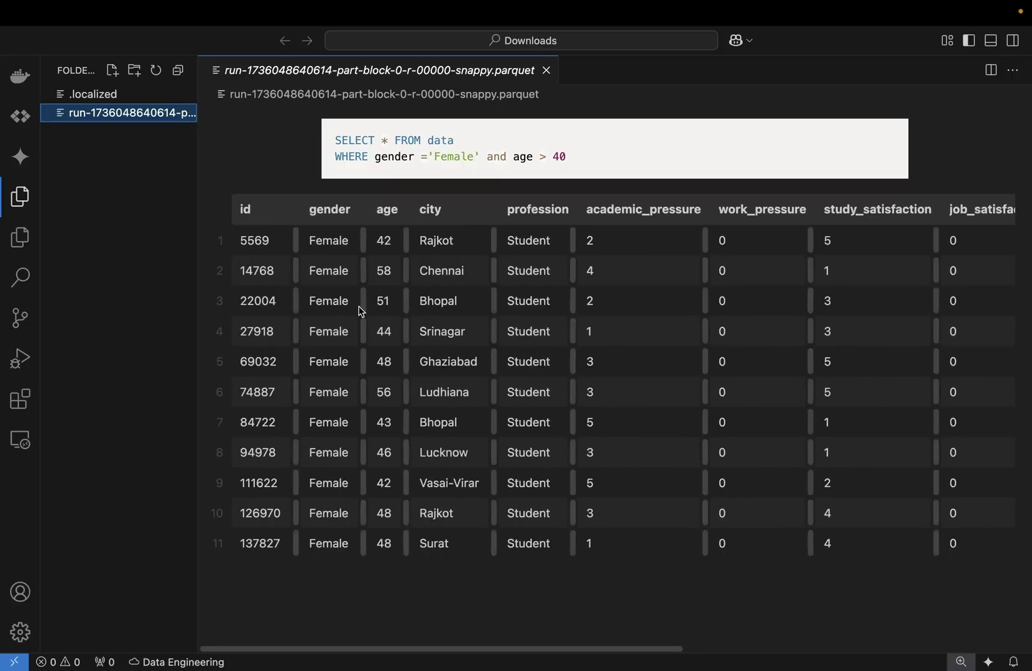
pyautogui.hscroll(10, 360, 312)
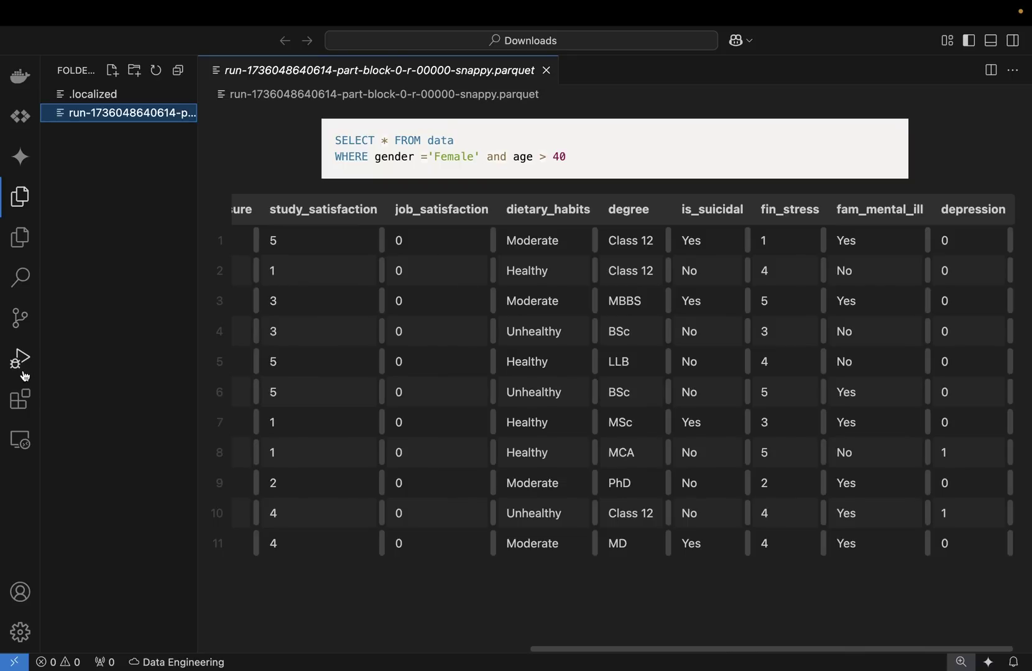
pyautogui.click(20, 399)
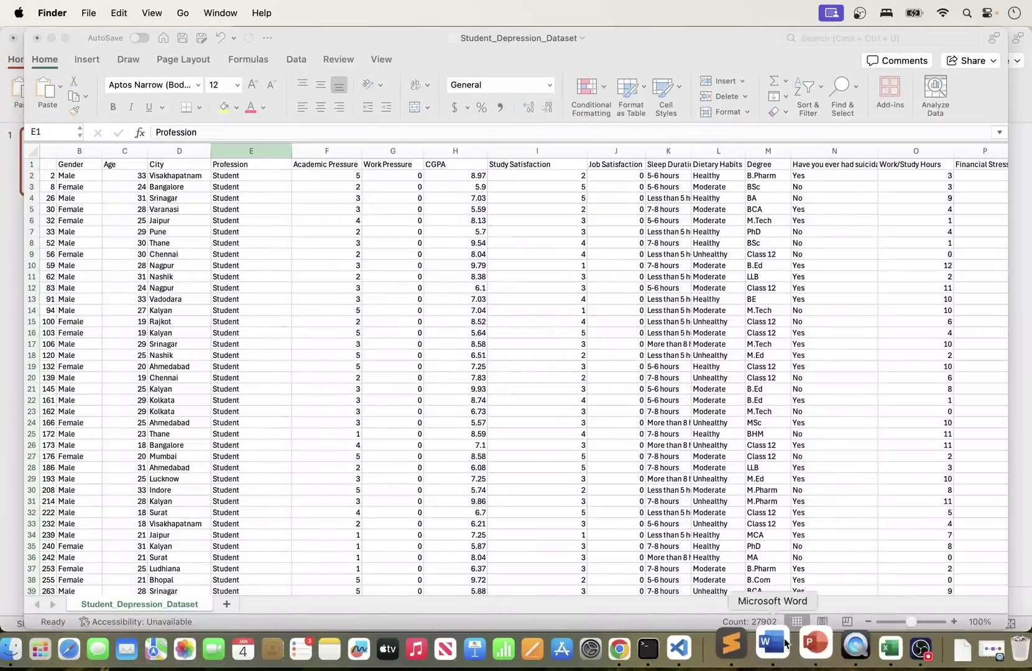
# - Switch to PowerPoint and review the pipeline diagram from the CSV source through the Glue transformation to the Parquet target in S3
pyautogui.click(808, 649)
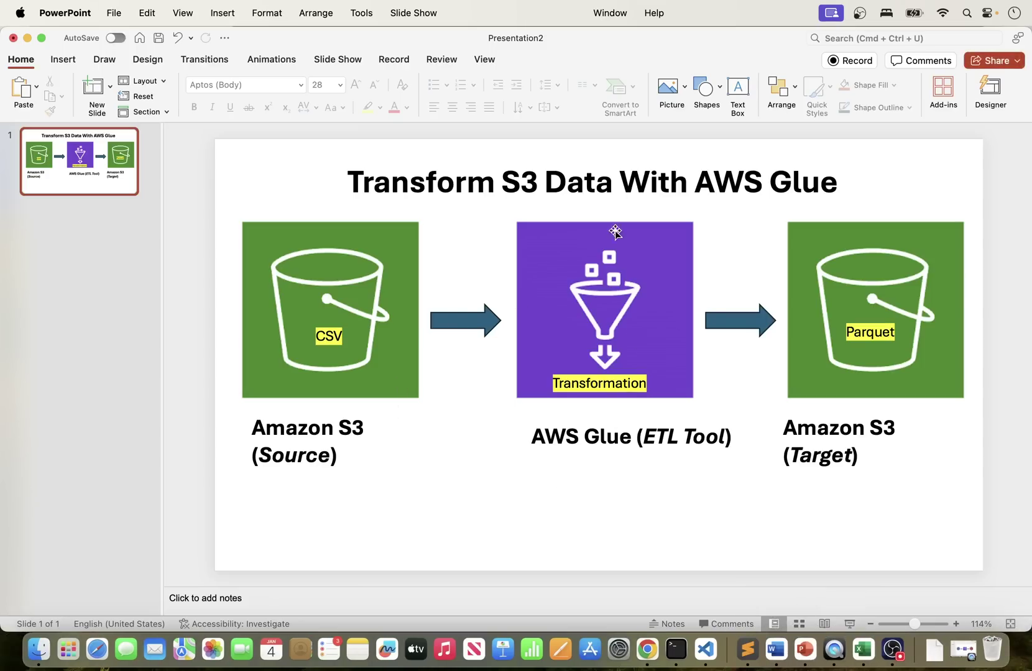
pyautogui.click(404, 247)
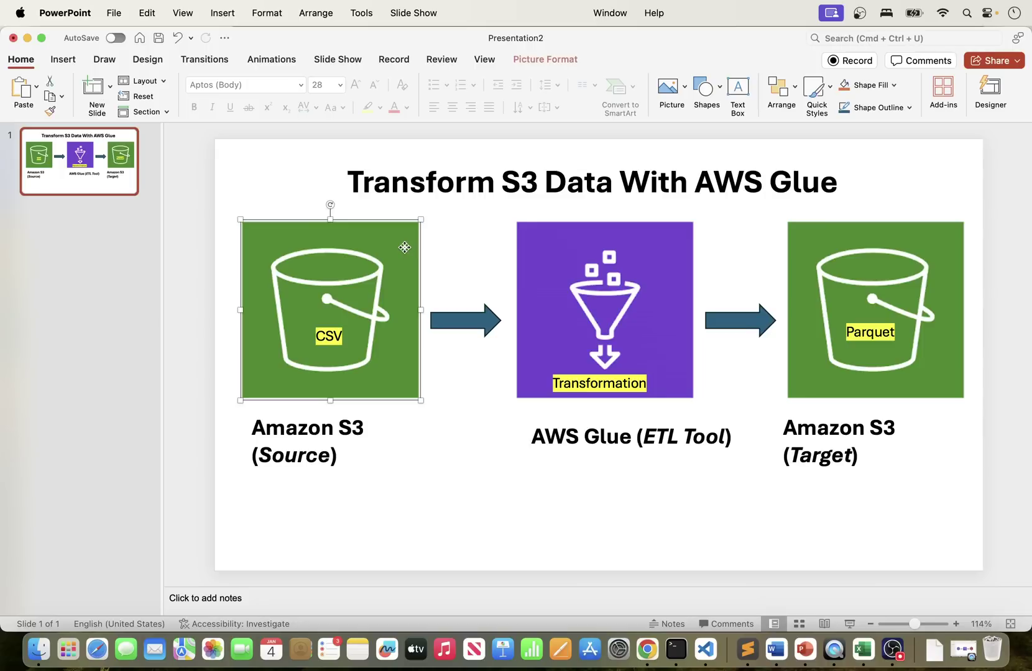
pyautogui.click(572, 273)
pyautogui.click(722, 484)
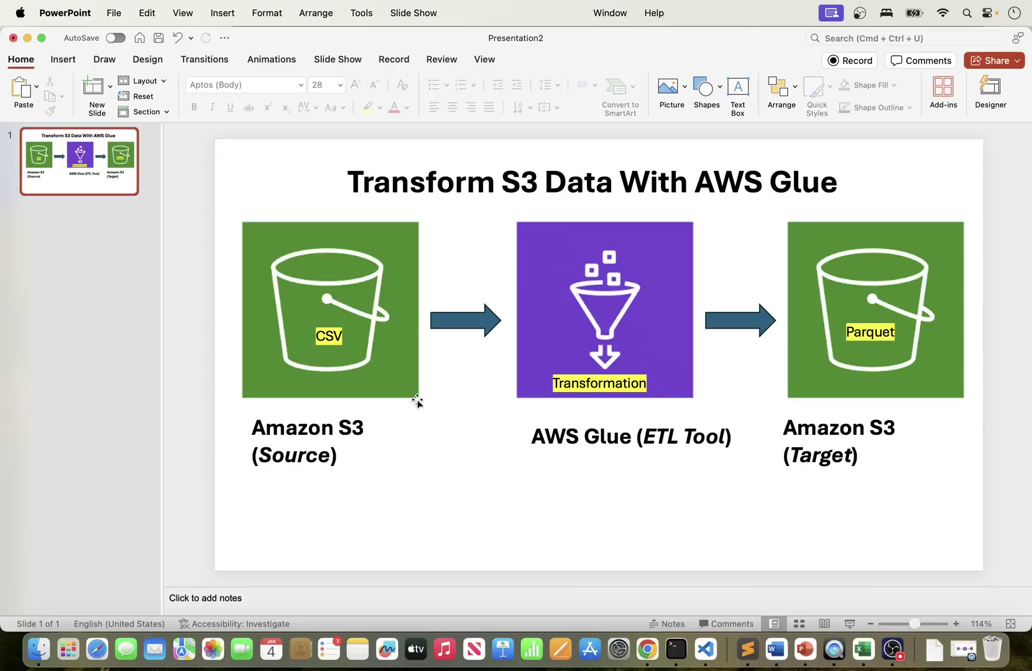
pyautogui.click(374, 389)
pyautogui.click(331, 338)
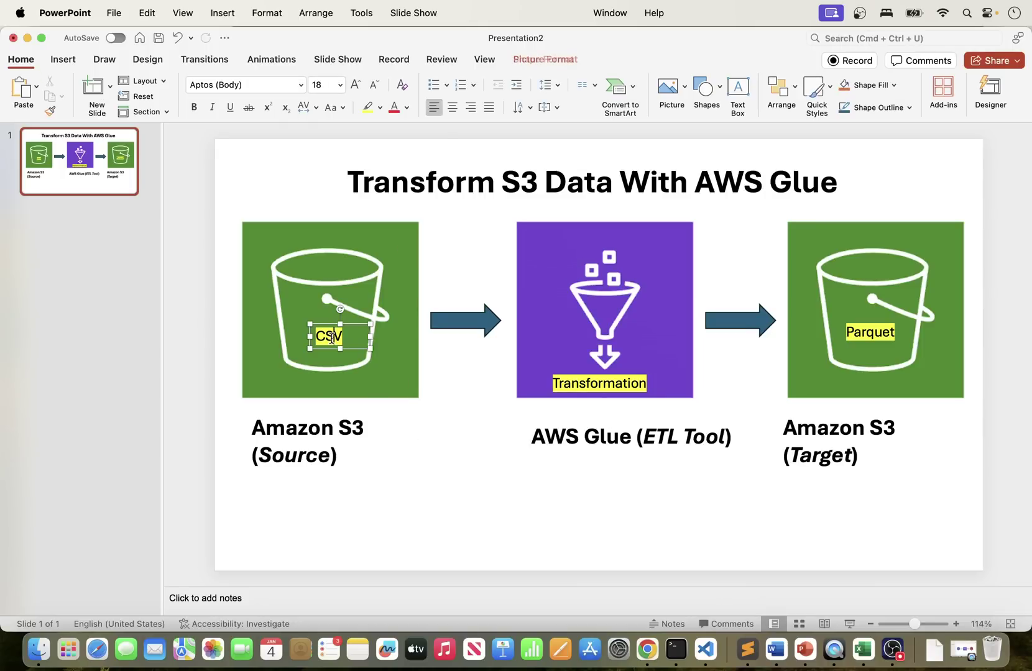
pyautogui.click(684, 344)
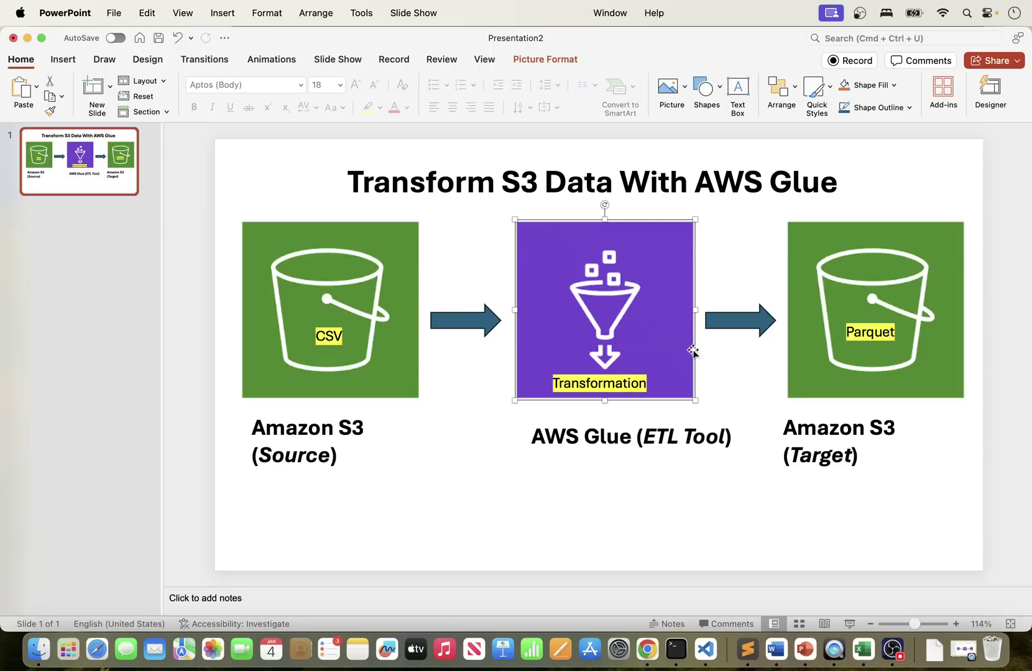
pyautogui.click(914, 370)
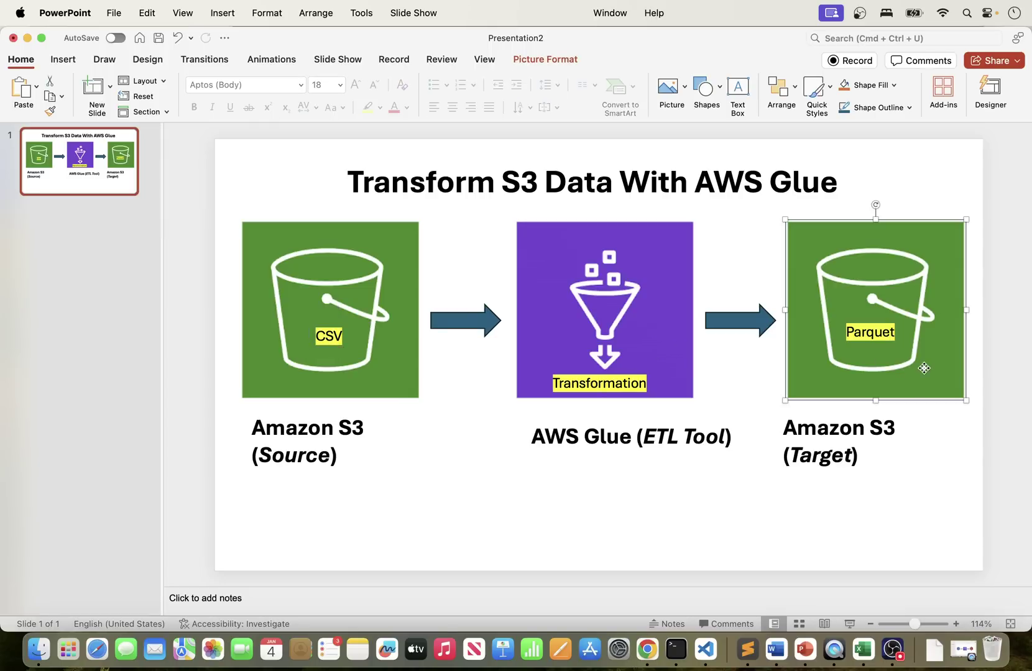
pyautogui.click(896, 431)
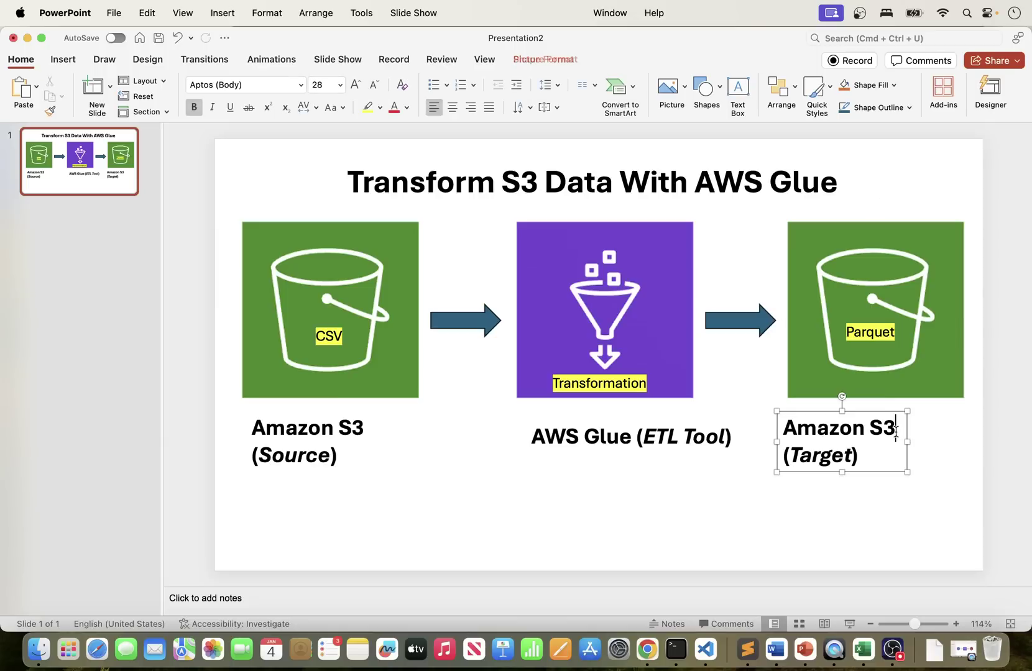
pyautogui.click(867, 333)
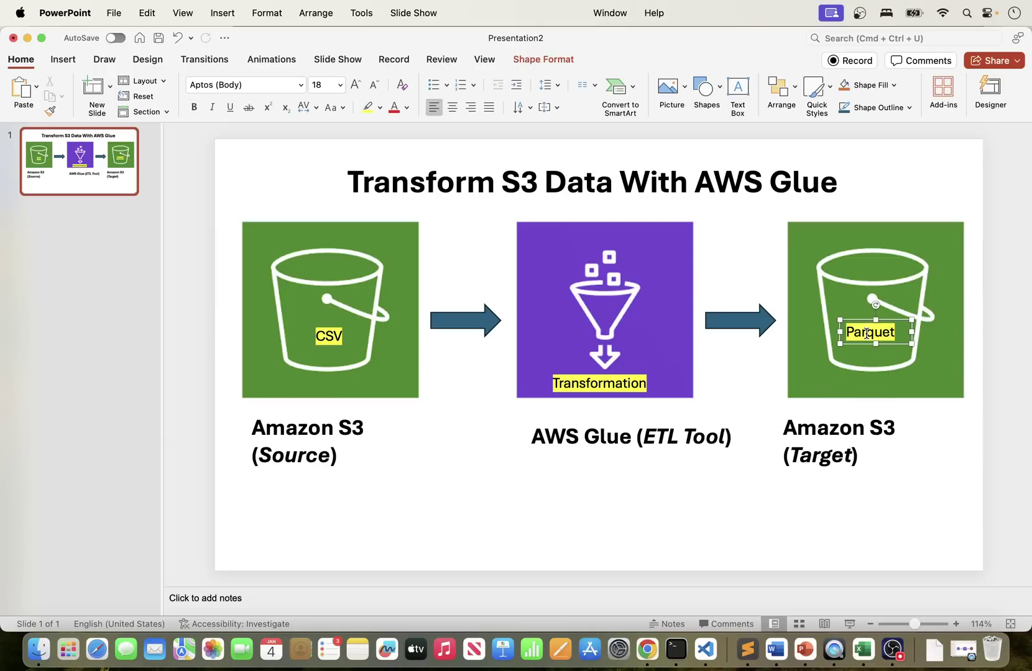
# - Switch to Chrome and review the S3 Select query page of the Parquet output object, including its input and output settings
pyautogui.press('super+Tab')
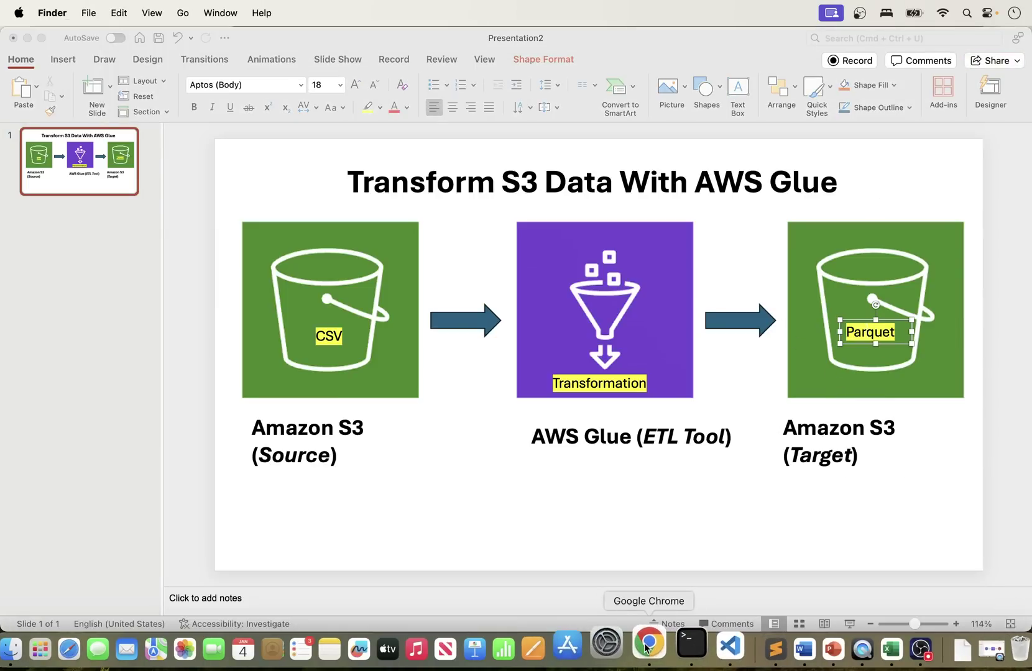
pyautogui.click(646, 649)
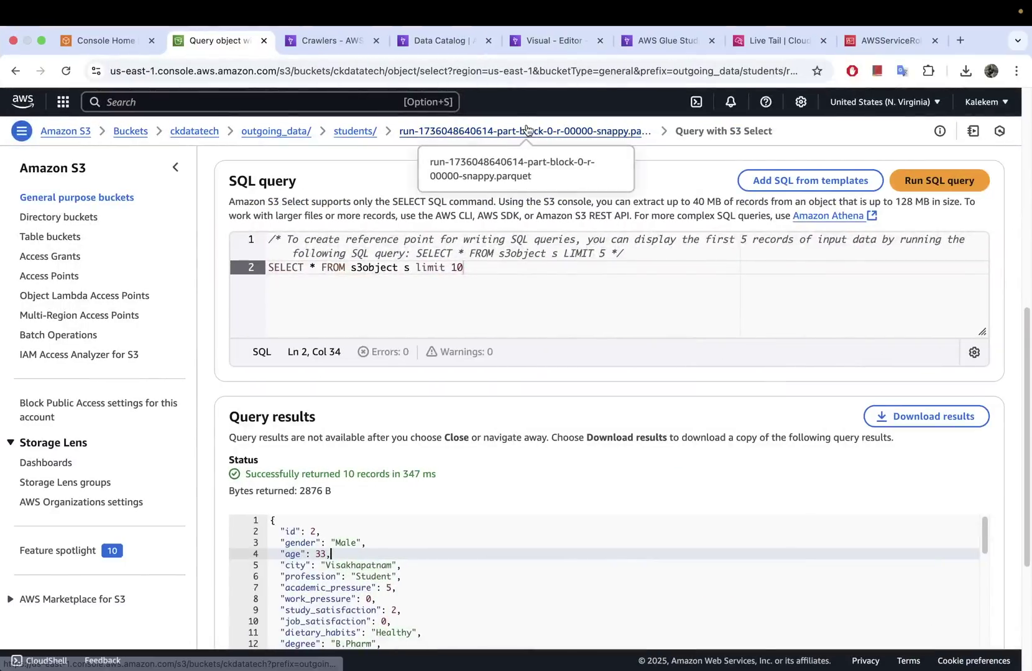
pyautogui.scroll(-4, 429, 401)
pyautogui.scroll(10, 435, 394)
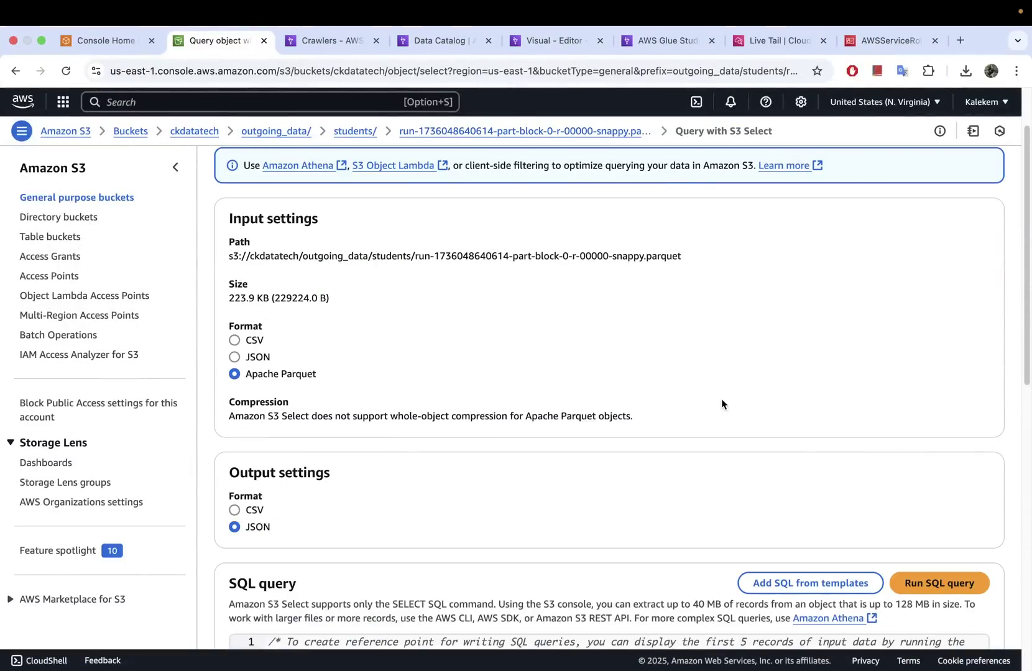
# - Switch to Visual Studio Code and review the list of installed extensions
pyautogui.hotkey('ctrl', 'Left')
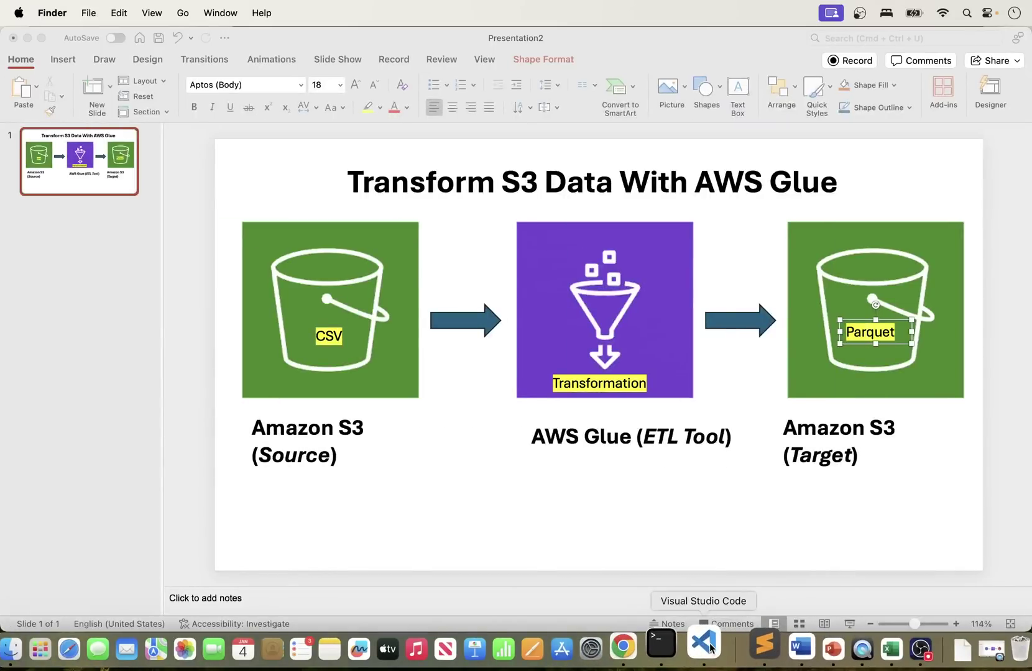
pyautogui.click(710, 648)
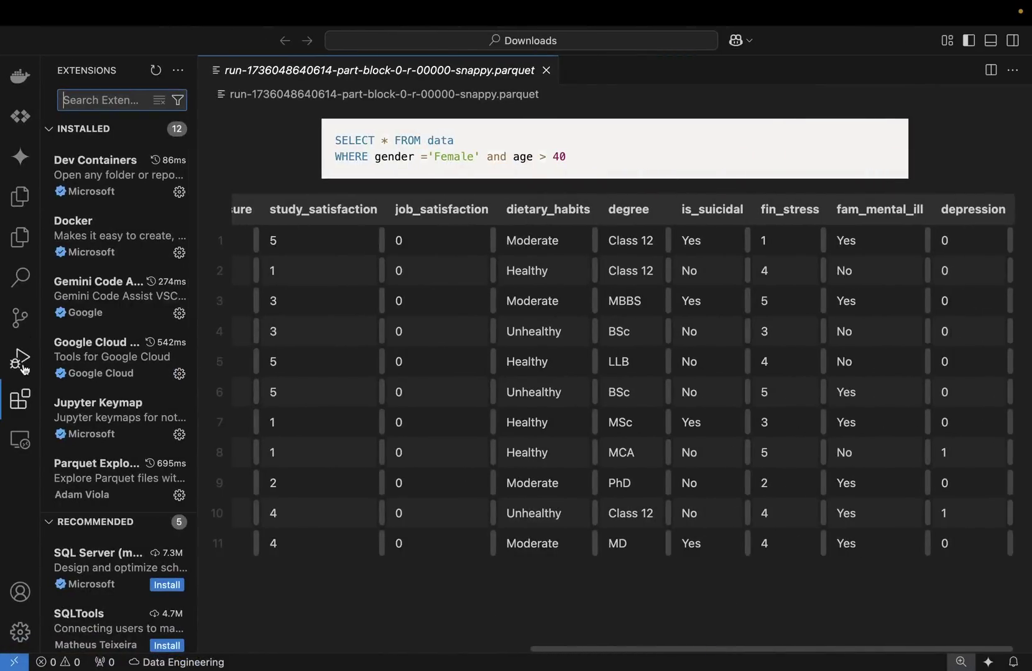
pyautogui.click(15, 396)
pyautogui.click(16, 401)
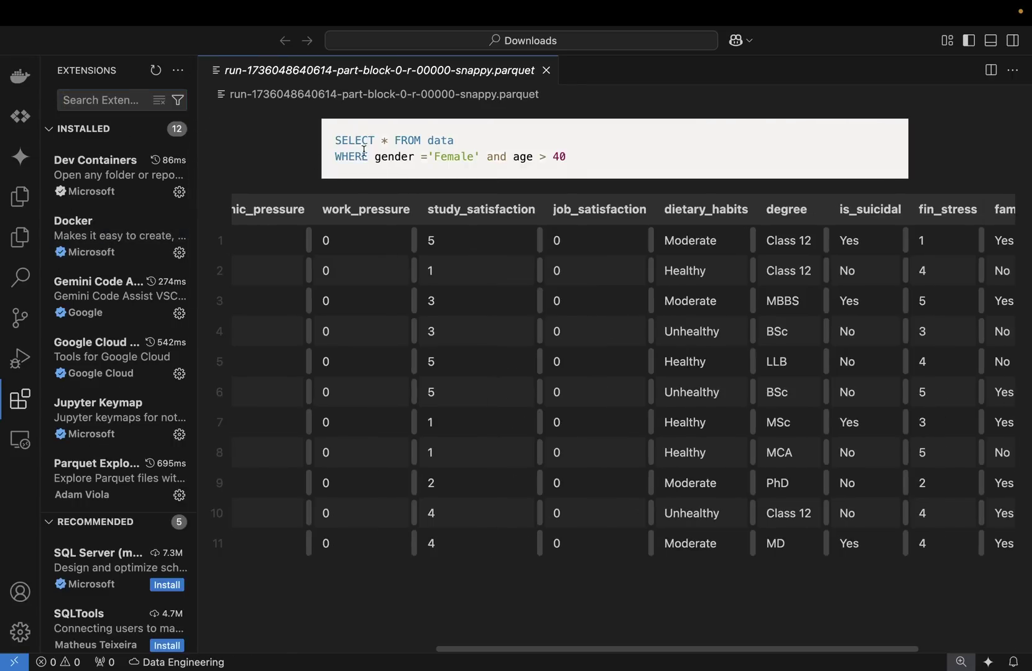
# - Show the Downloads folder's file list again beside the query results and widen it slightly
pyautogui.click(504, 134)
pyautogui.click(20, 204)
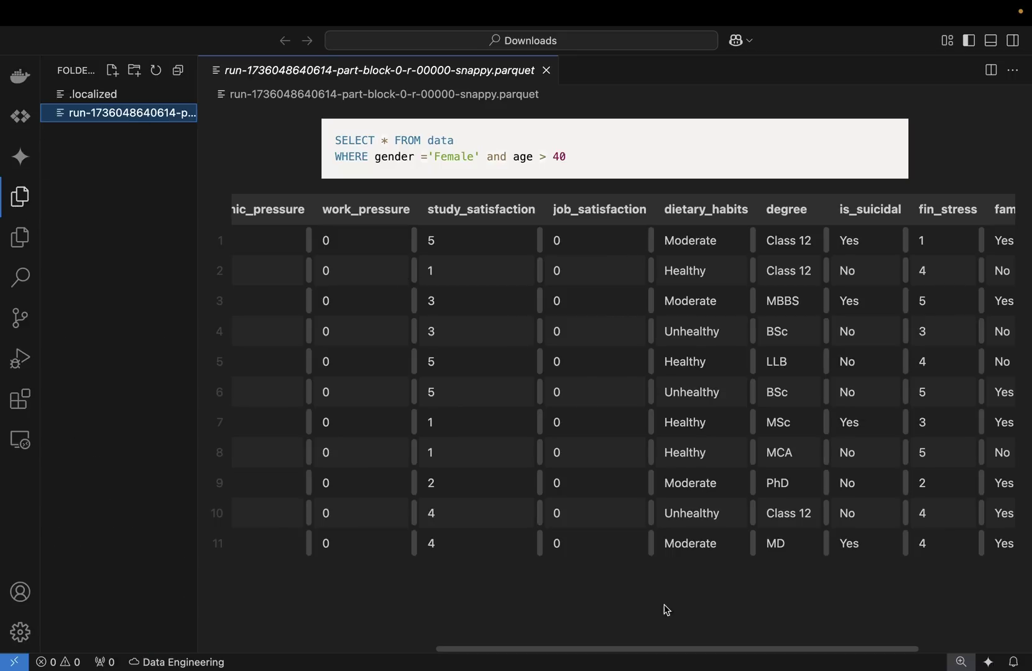
pyautogui.moveTo(717, 651); pyautogui.dragTo(447, 624)
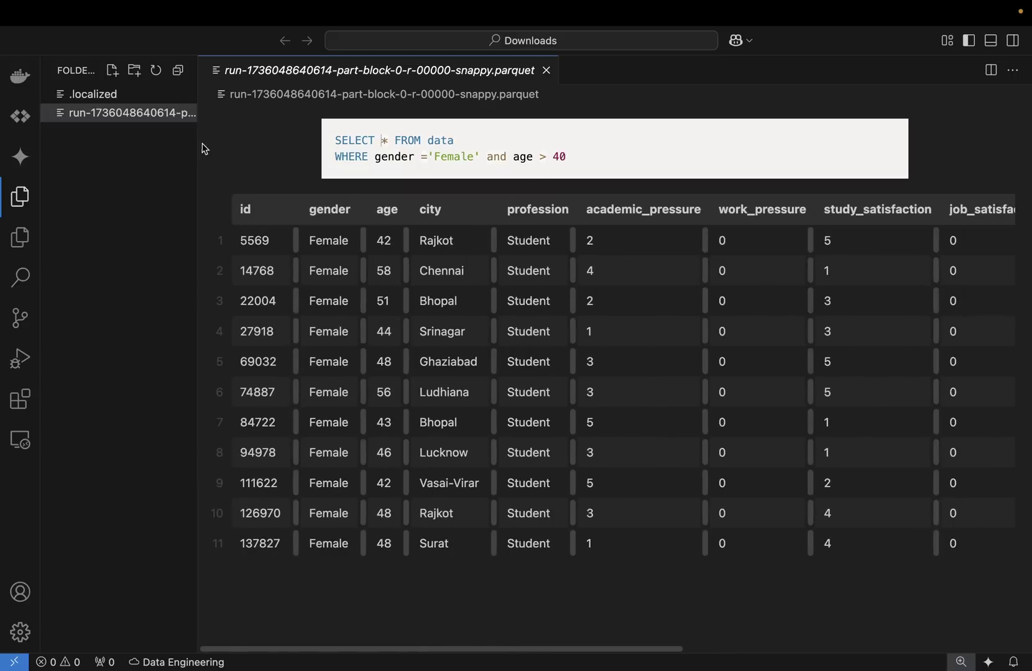
pyautogui.moveTo(198, 144); pyautogui.dragTo(226, 143)
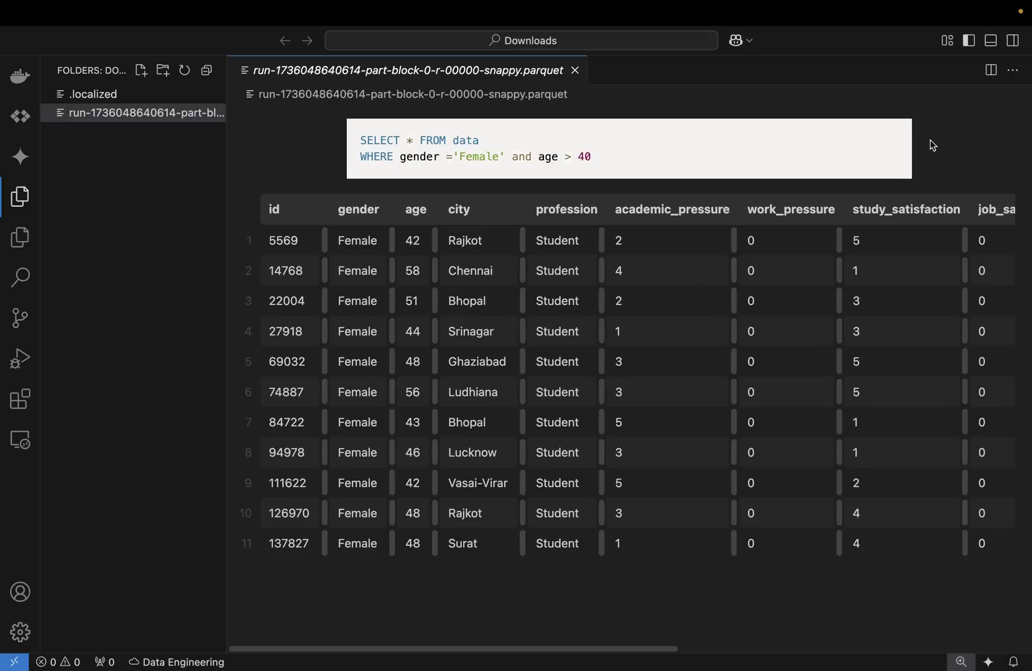